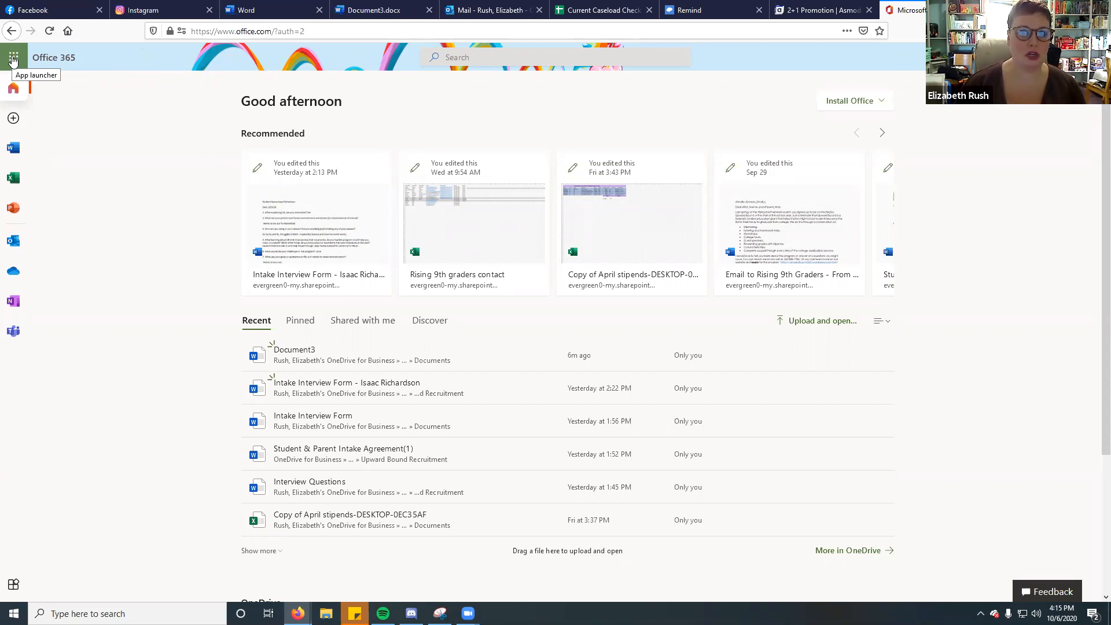
Create a new blank Excel workbook from Office 365 and widen column A slightly.
{"action": "left_click", "coordinate": [13, 59]}
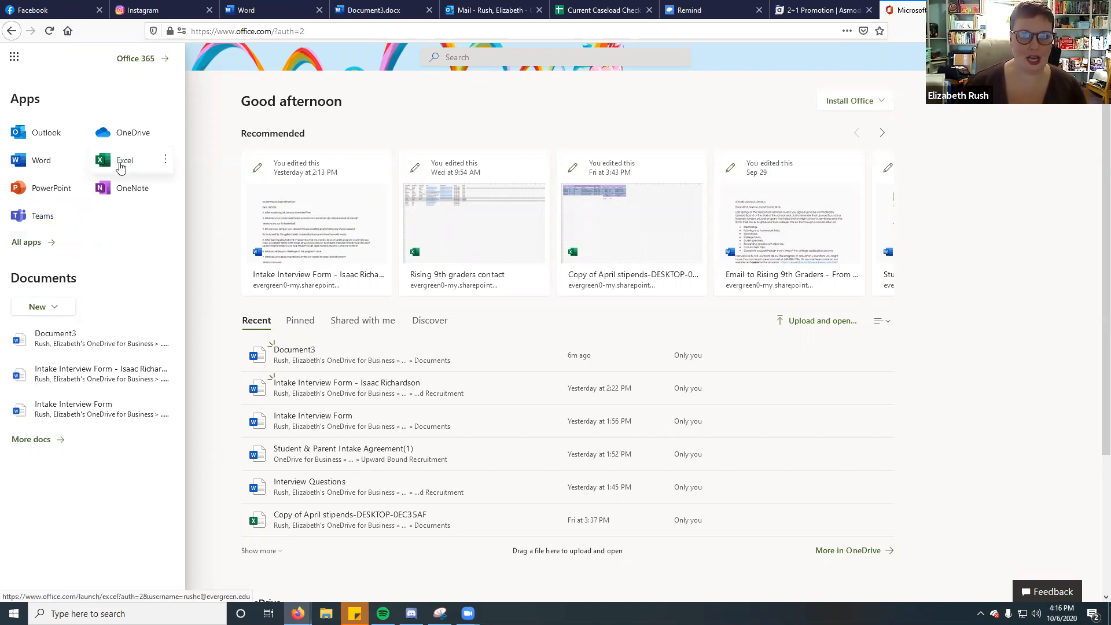
{"action": "left_click", "coordinate": [121, 166]}
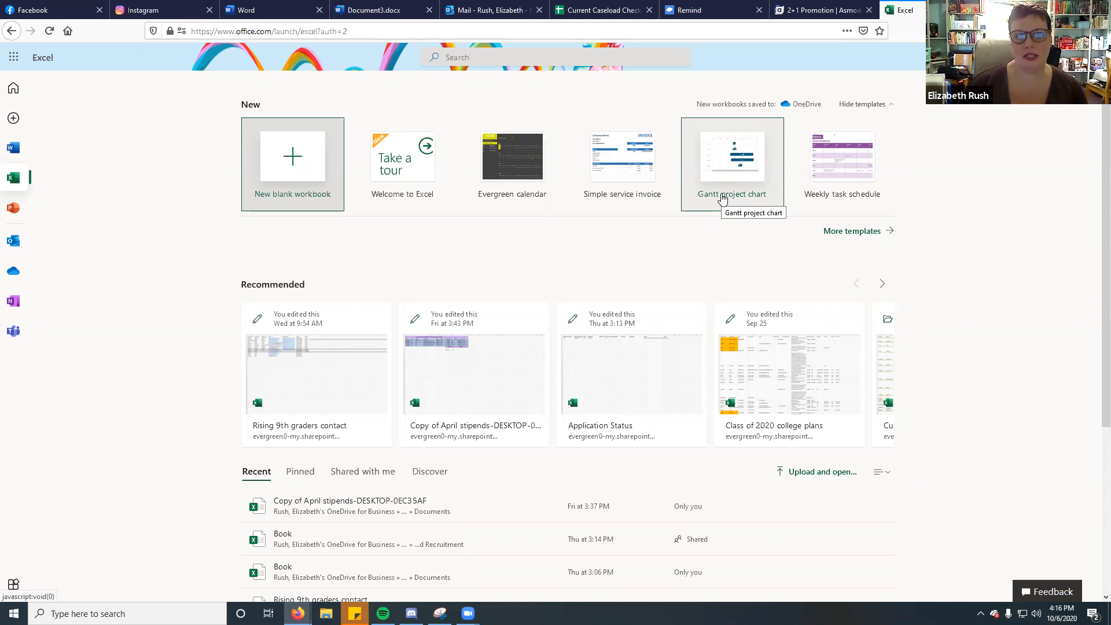
{"action": "left_click", "coordinate": [282, 159]}
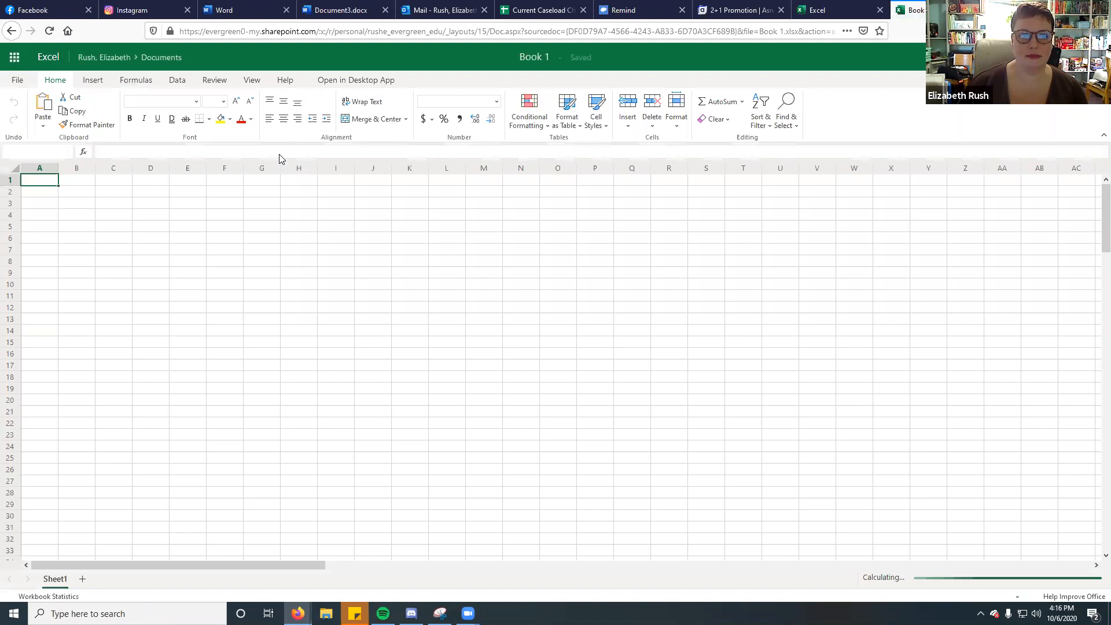
{"action": "left_click_drag", "start_coordinate": [58, 168], "coordinate": [91, 169]}
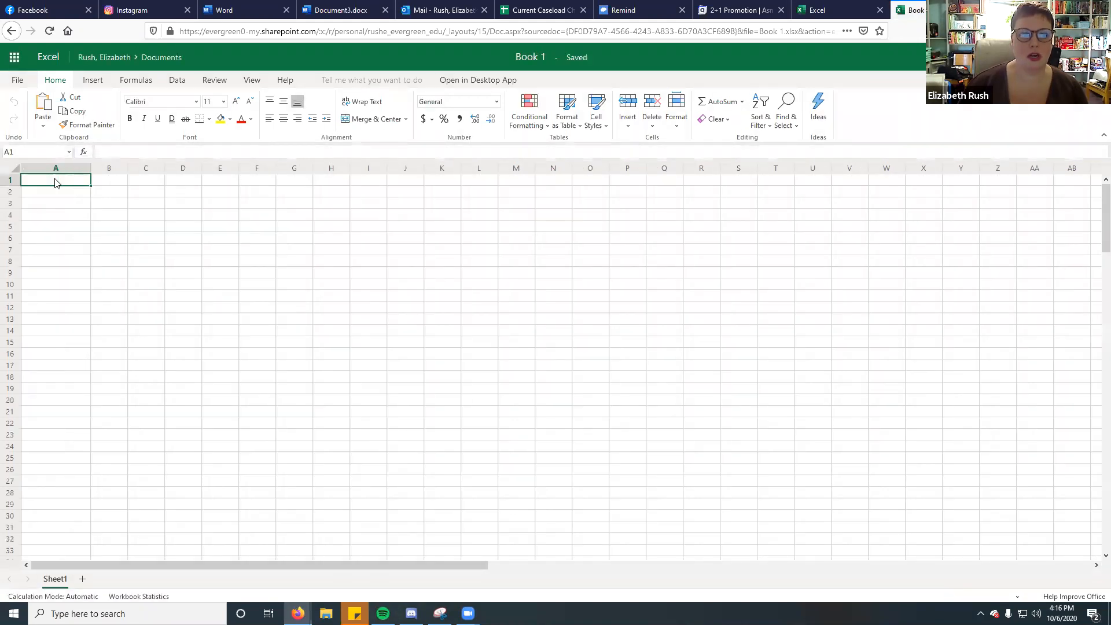
Look over the empty sheet's layout by selecting columns A to D, rows 1 to 4 and a few single cells.
{"action": "double_click", "coordinate": [55, 181]}
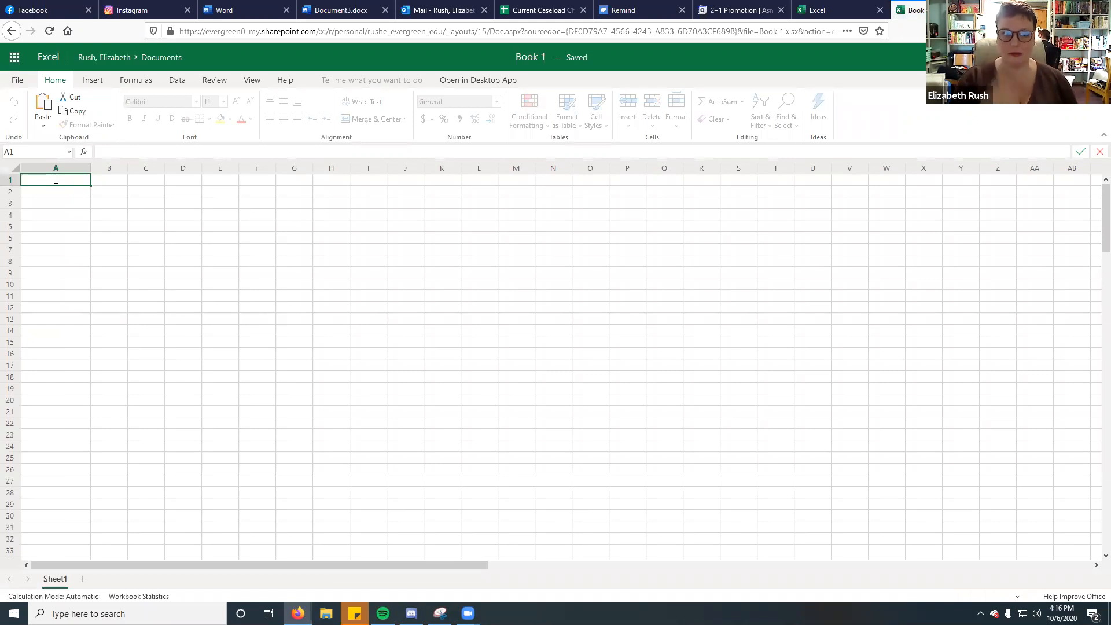
{"action": "left_click", "coordinate": [52, 168]}
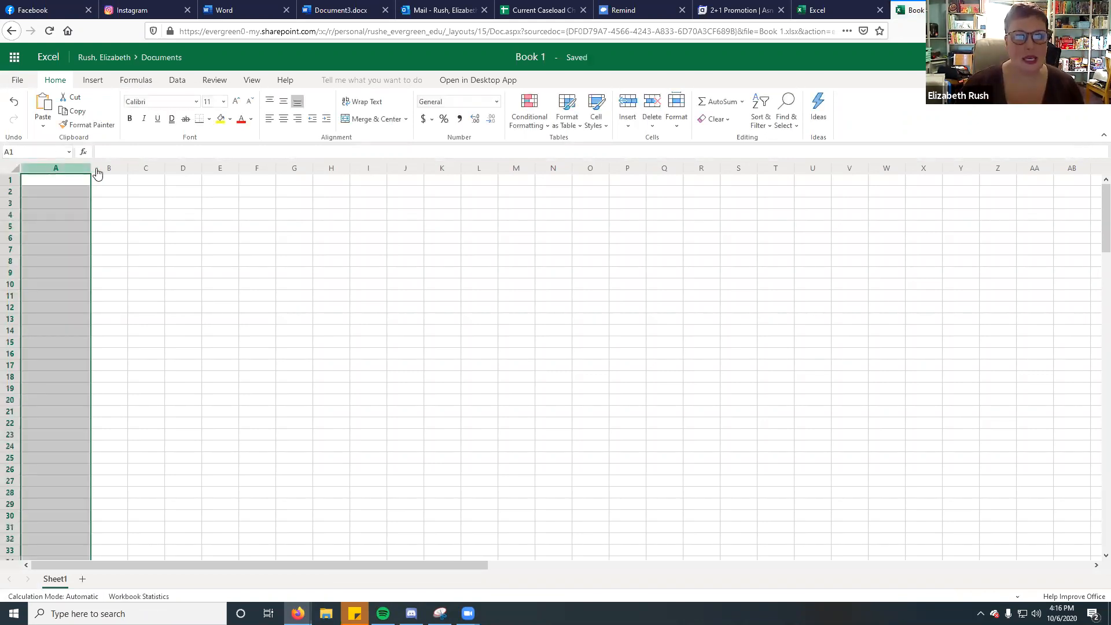
{"action": "left_click", "coordinate": [104, 168]}
{"action": "left_click", "coordinate": [142, 169]}
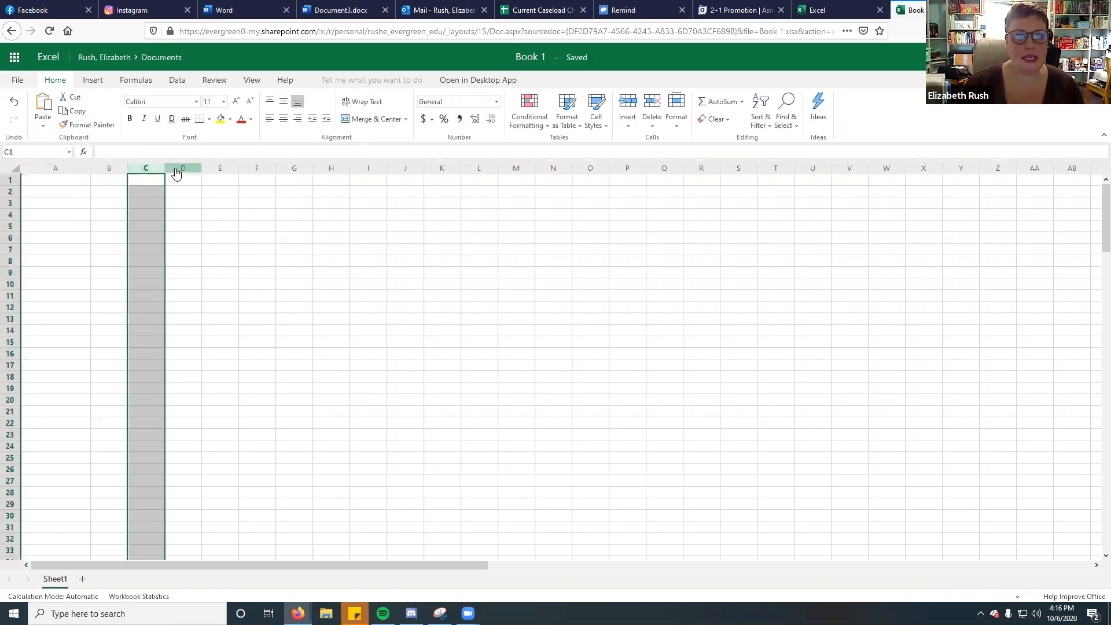
{"action": "left_click", "coordinate": [176, 170]}
{"action": "left_click", "coordinate": [7, 181]}
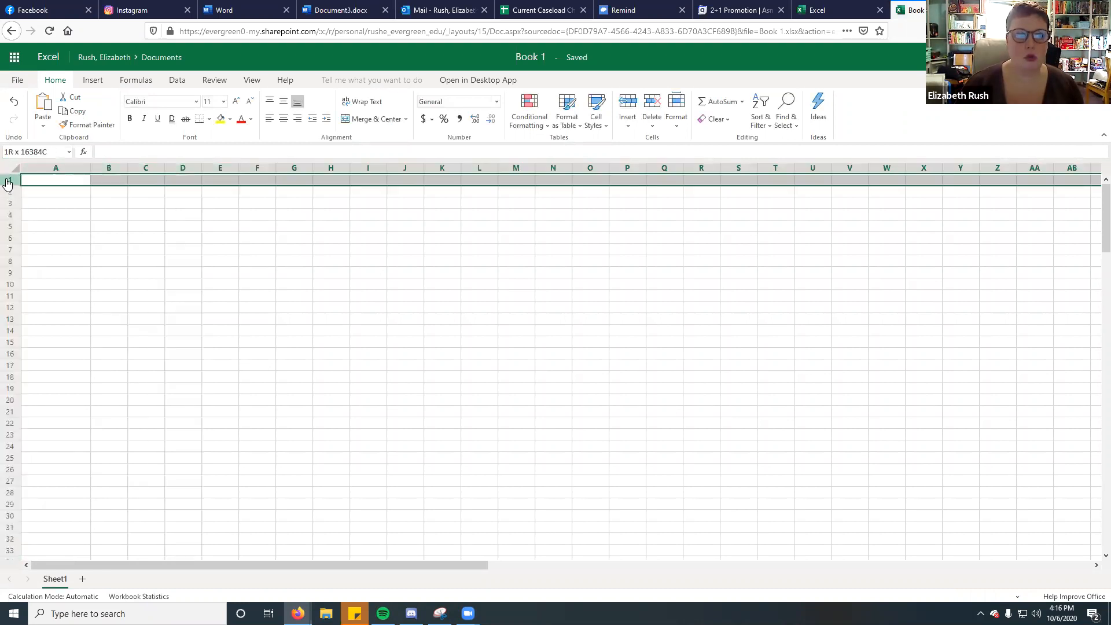
{"action": "left_click", "coordinate": [8, 192]}
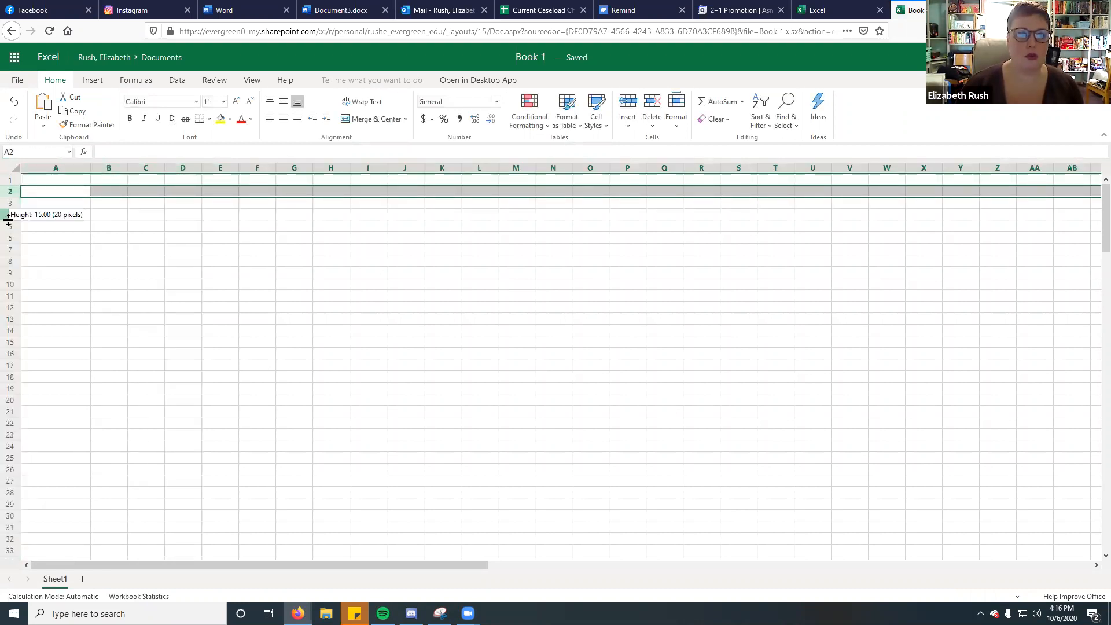
{"action": "left_click", "coordinate": [8, 215]}
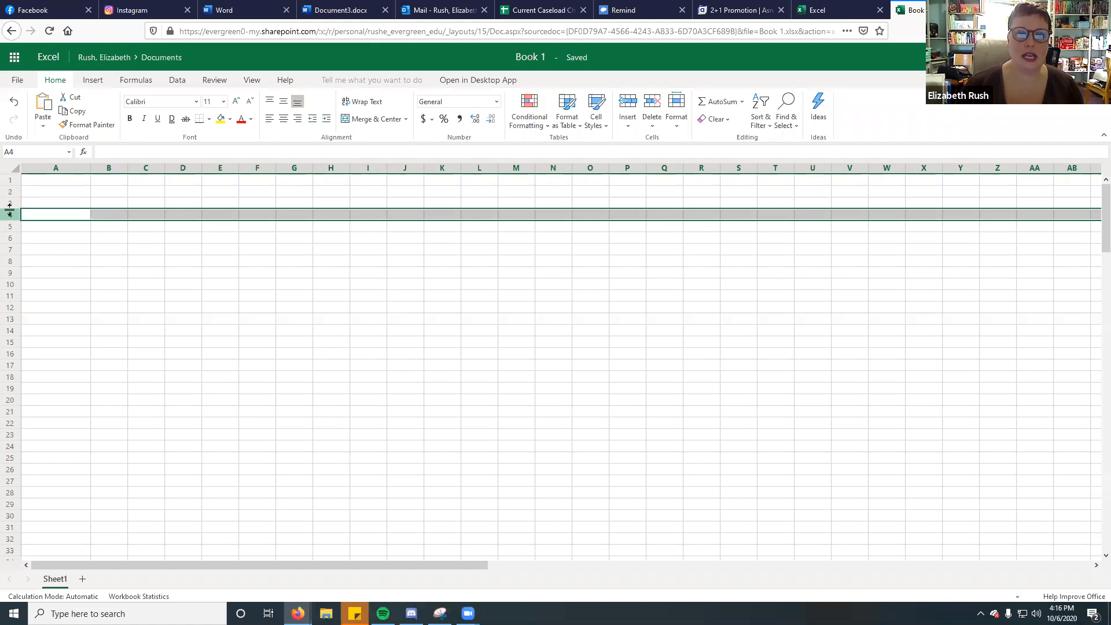
{"action": "left_click", "coordinate": [69, 194]}
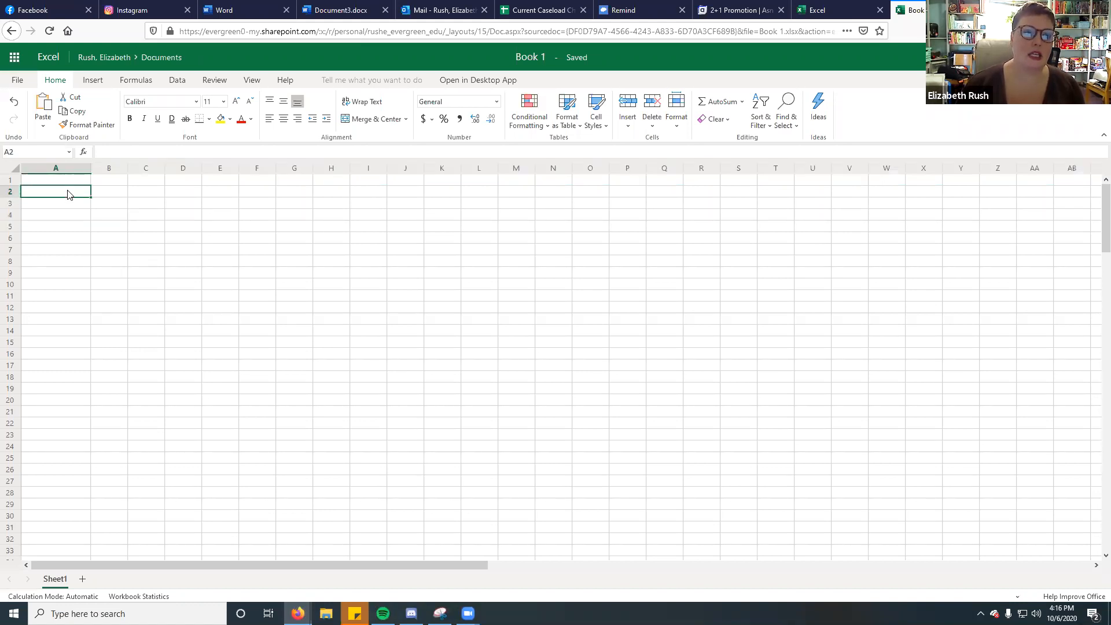
{"action": "left_click", "coordinate": [10, 192]}
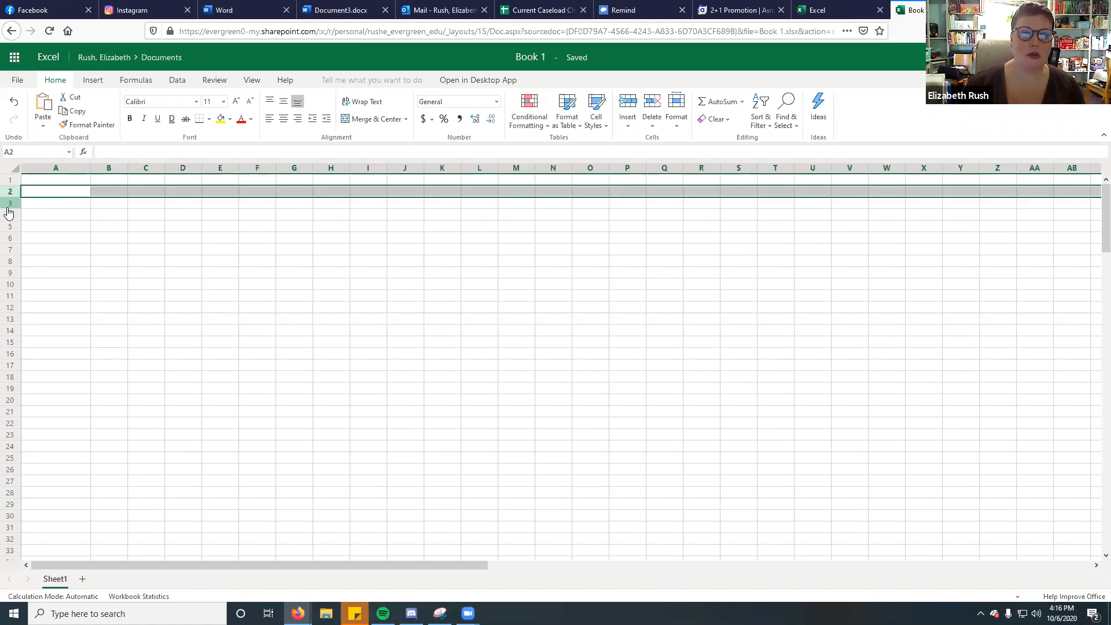
{"action": "left_click", "coordinate": [9, 203]}
{"action": "left_click", "coordinate": [206, 244]}
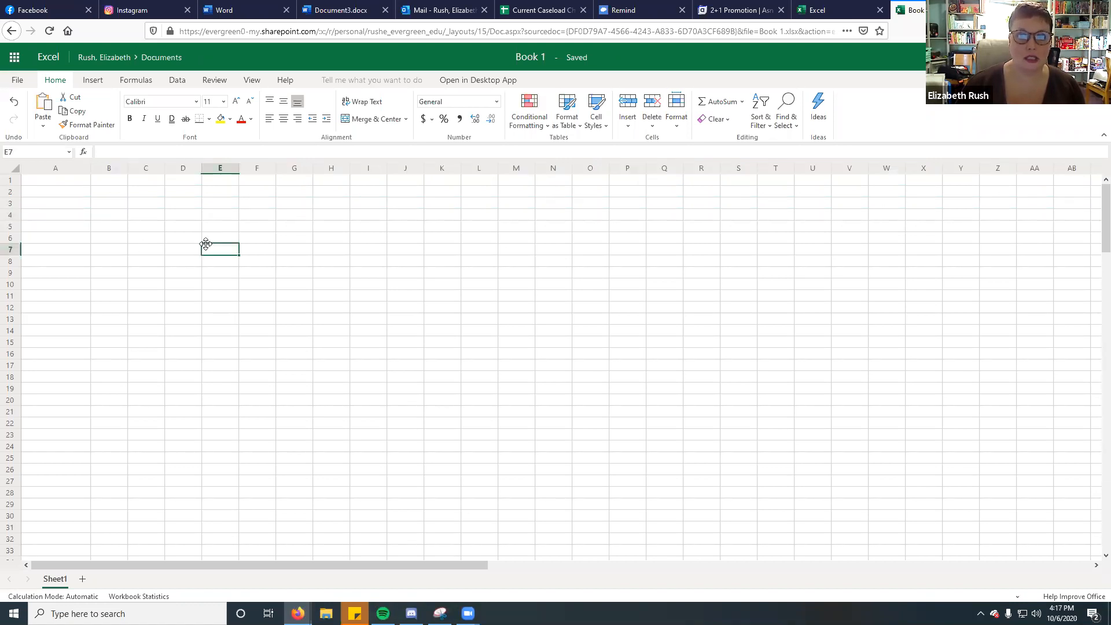
Enter the column headings Time, Activity, Address and Cost in cells A1 to D1.
{"action": "double_click", "coordinate": [72, 182]}
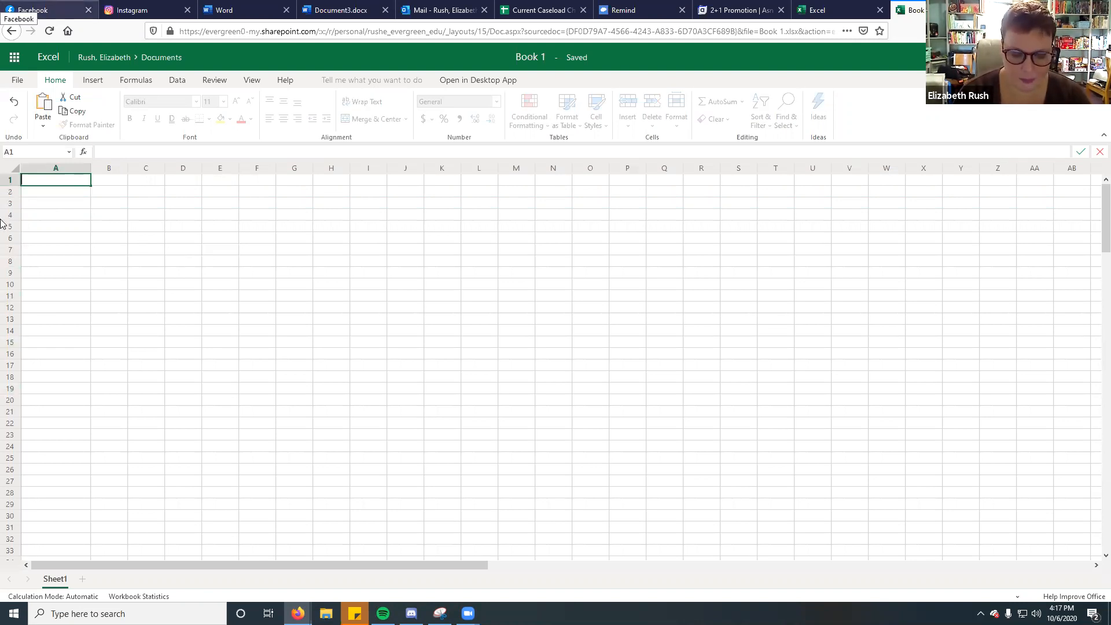
{"action": "type", "text": "Time"}
{"action": "key", "text": "Tab"}
{"action": "type", "text": "Activity"}
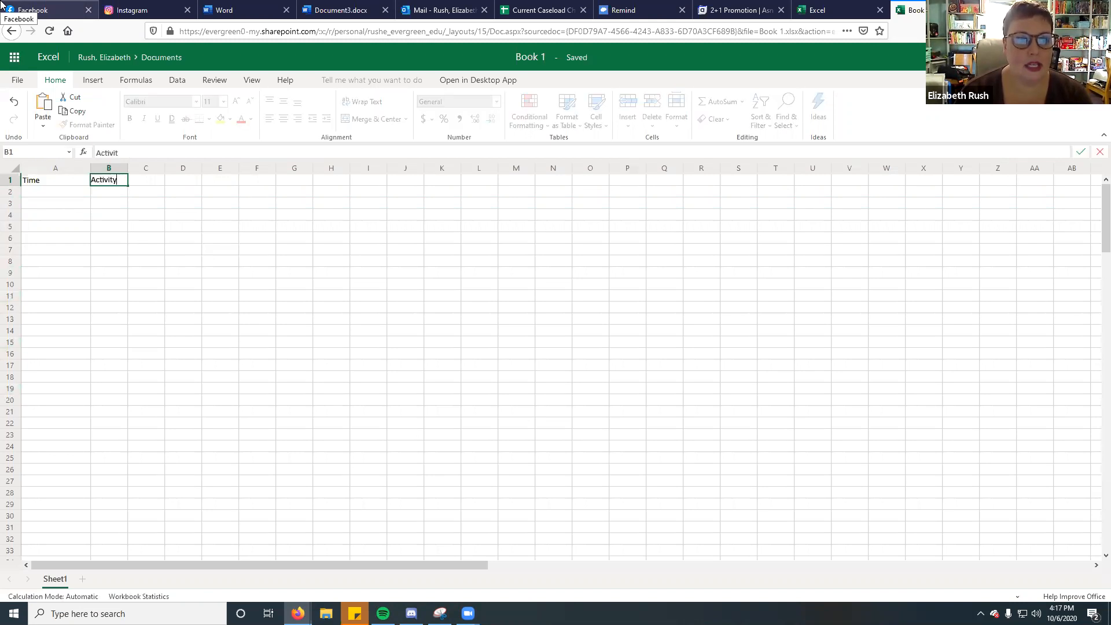
{"action": "key", "text": "Tab"}
{"action": "type", "text": "Address"}
{"action": "key", "text": "Tab"}
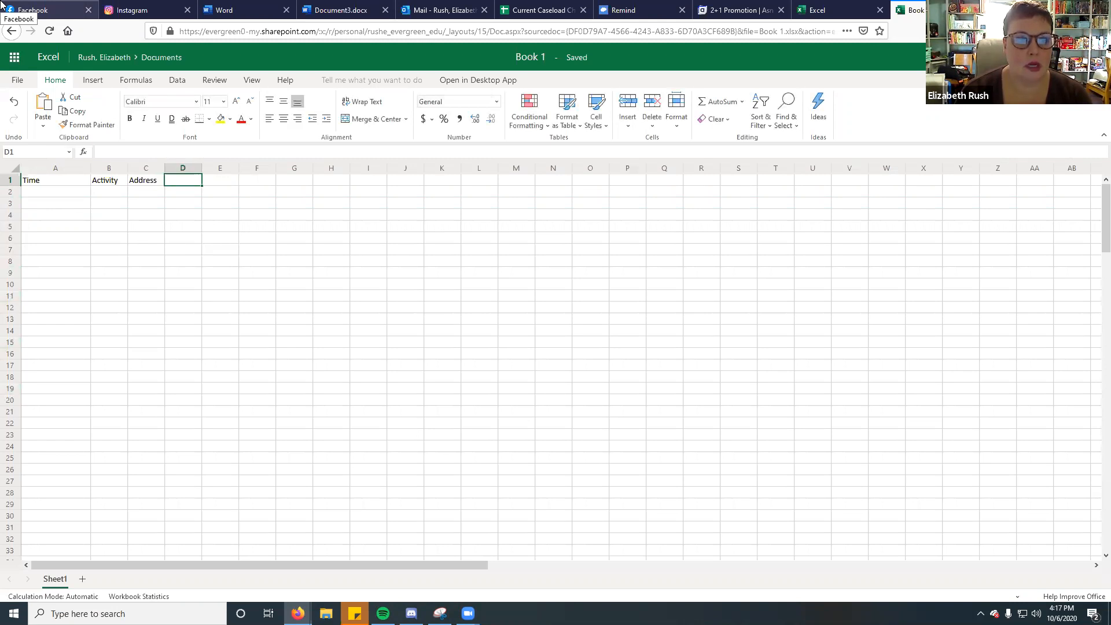
{"action": "type", "text": "Cost"}
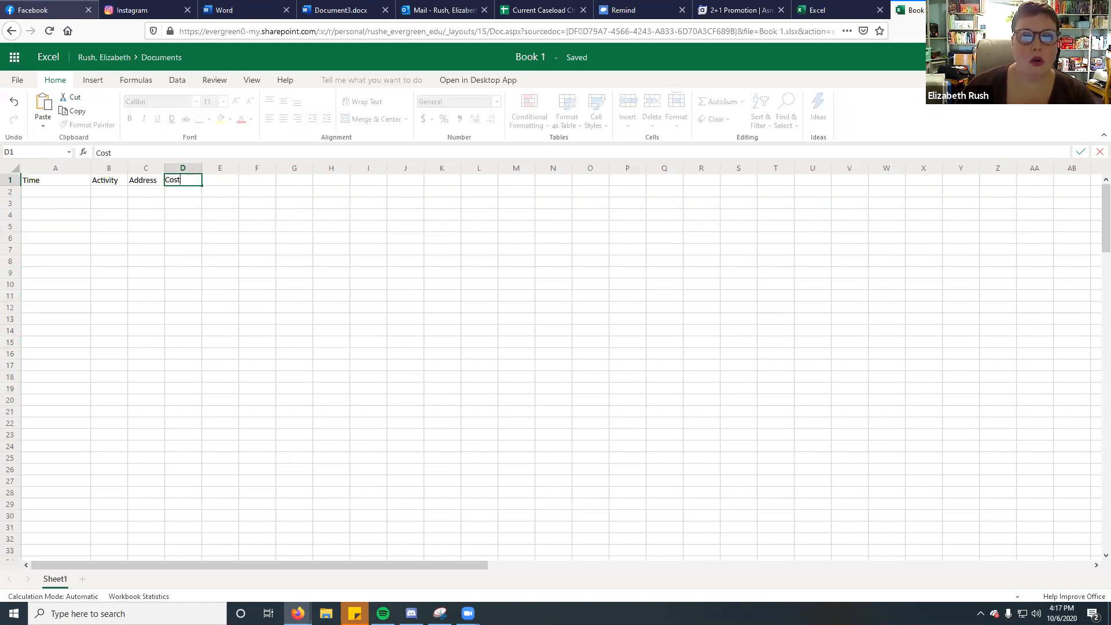
{"action": "left_click", "coordinate": [572, 265]}
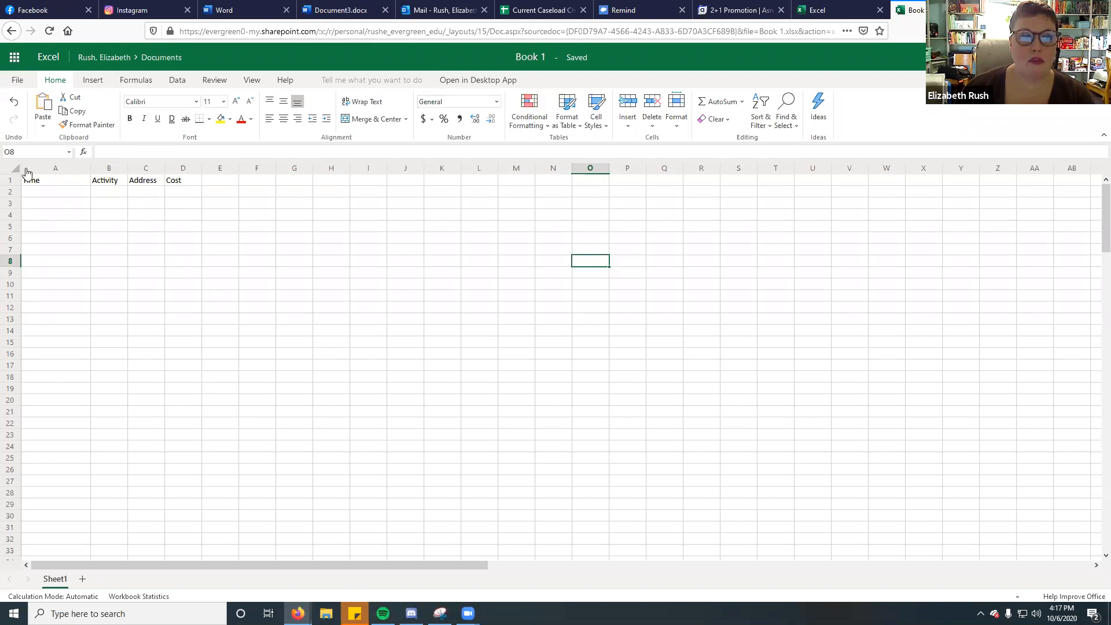
Narrow the Time column, and fill row 2 with the time 8:00 AM and the activity "Departing SHS".
{"action": "left_click_drag", "start_coordinate": [90, 168], "coordinate": [72, 176]}
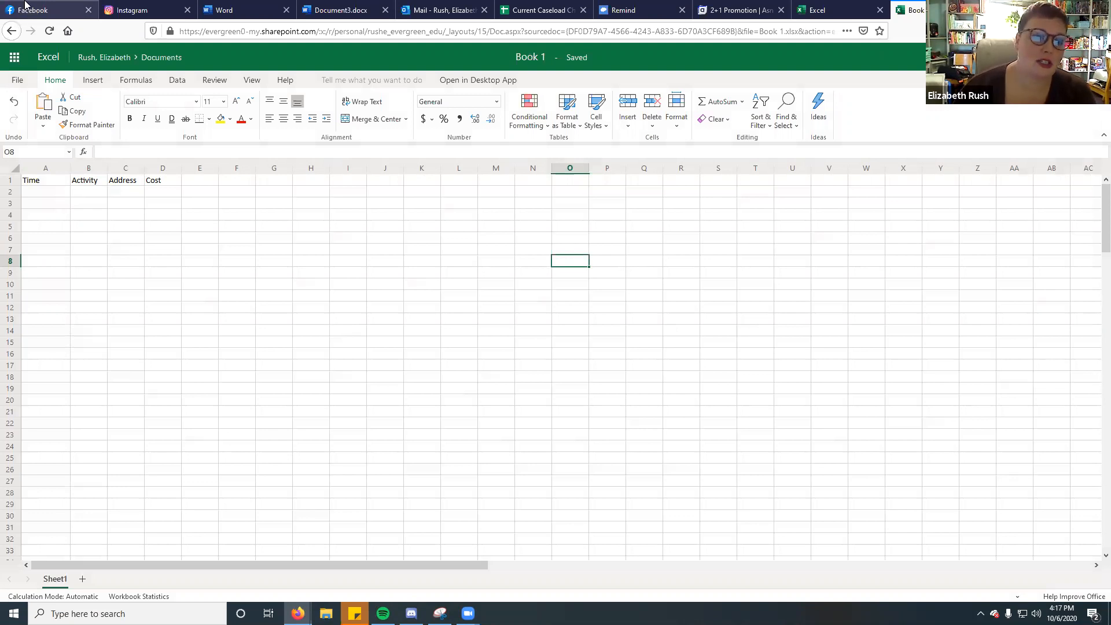
{"action": "left_click", "coordinate": [25, 194]}
{"action": "type", "text": "8"}
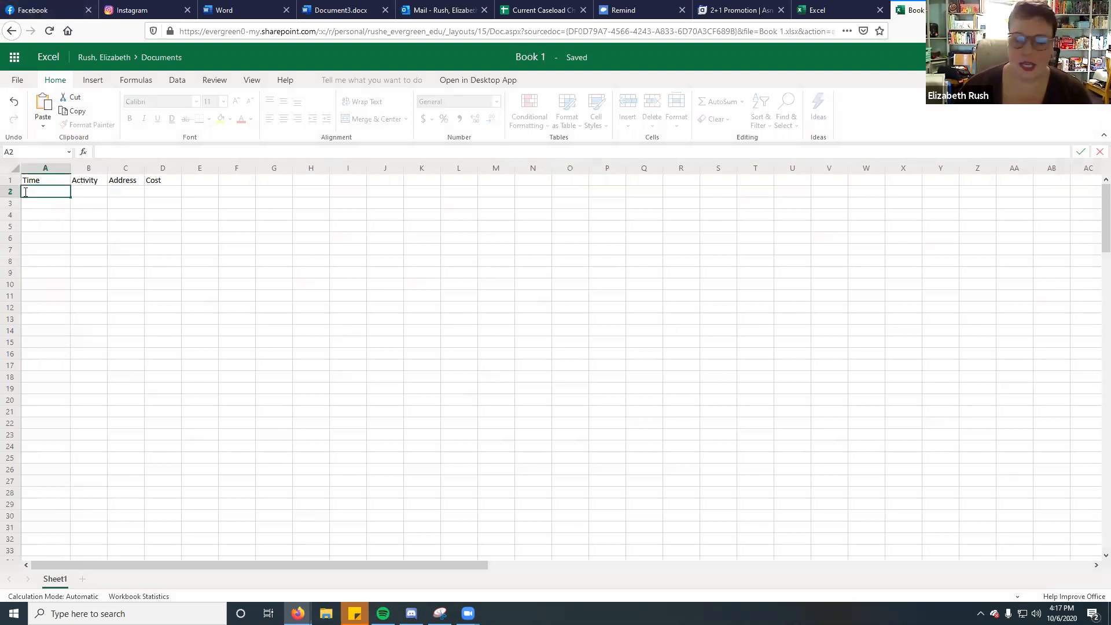
{"action": "type", "text": ":0"}
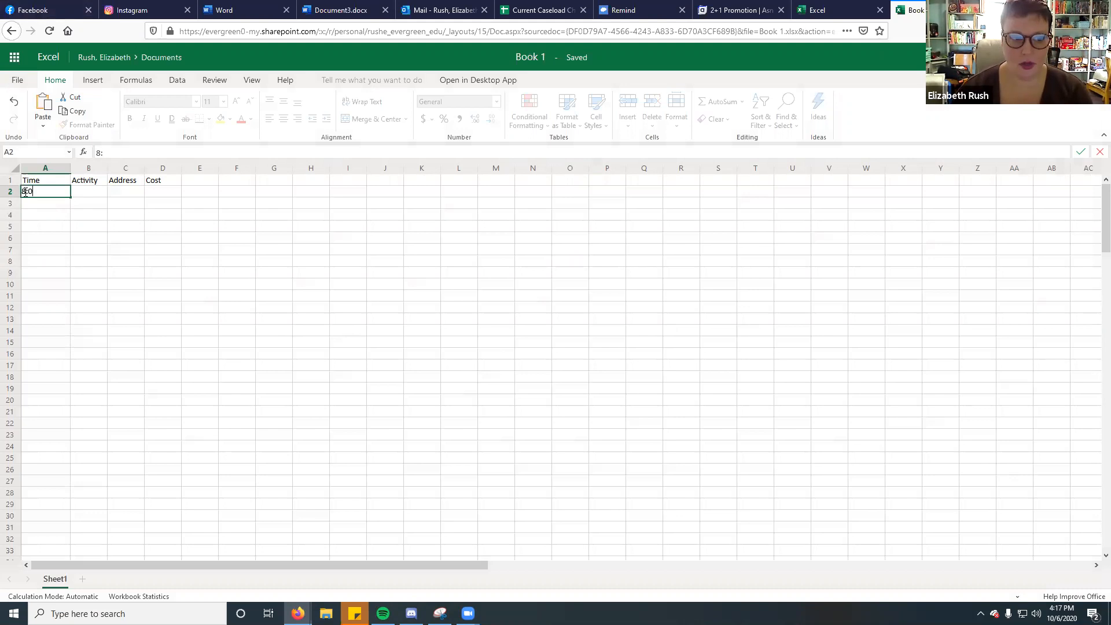
{"action": "type", "text": "0 AM"}
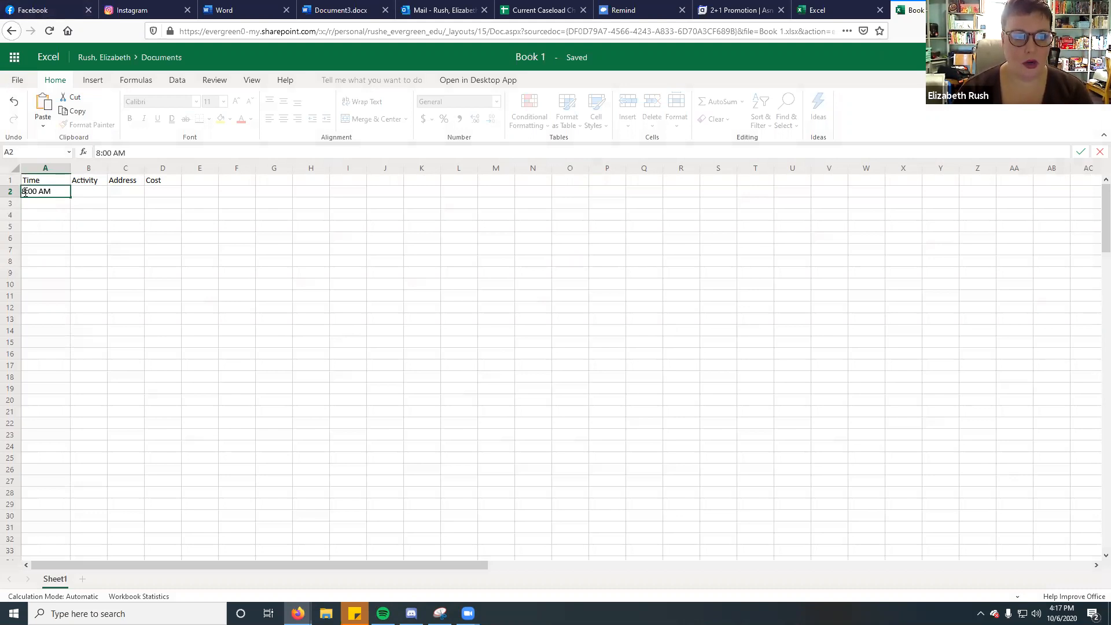
{"action": "key", "text": "Tab"}
{"action": "type", "text": "Dep"}
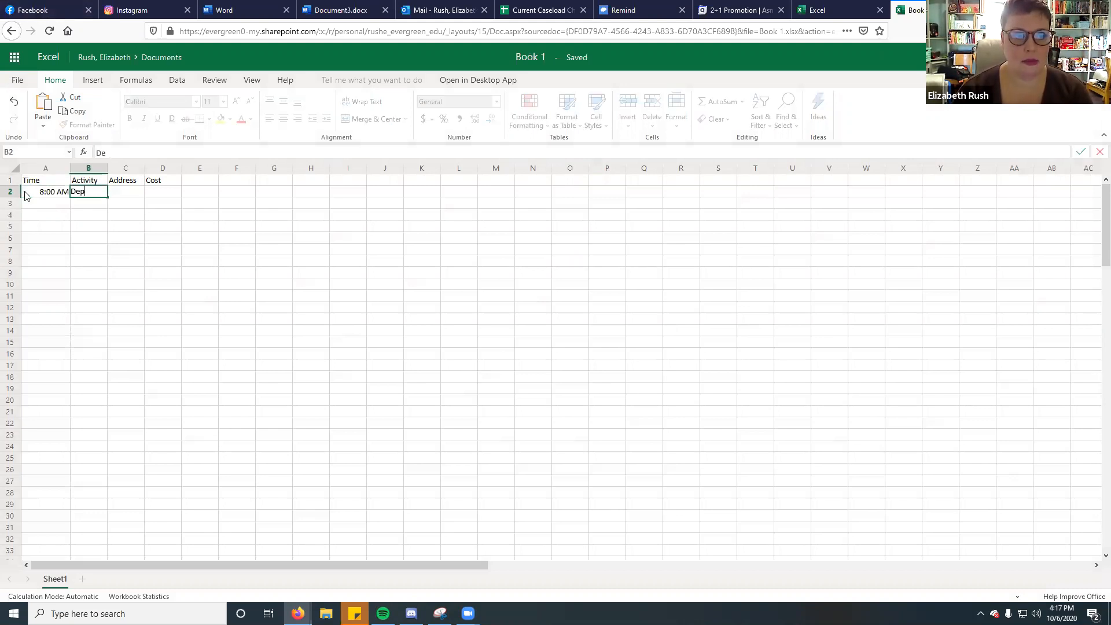
{"action": "type", "text": "arting SHS"}
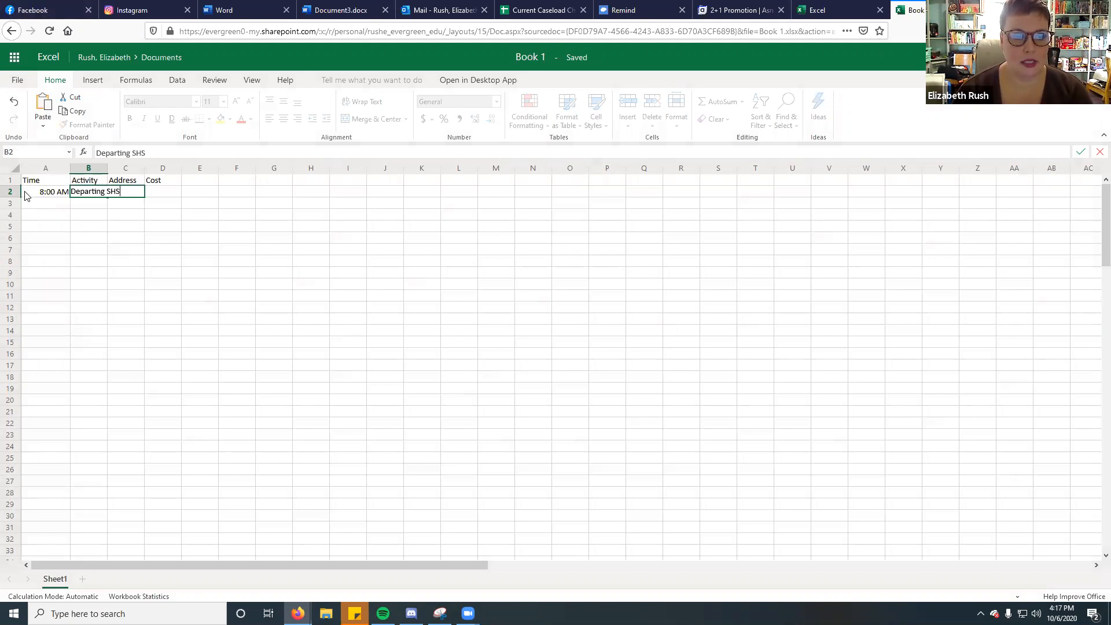
{"action": "key", "text": "Tab"}
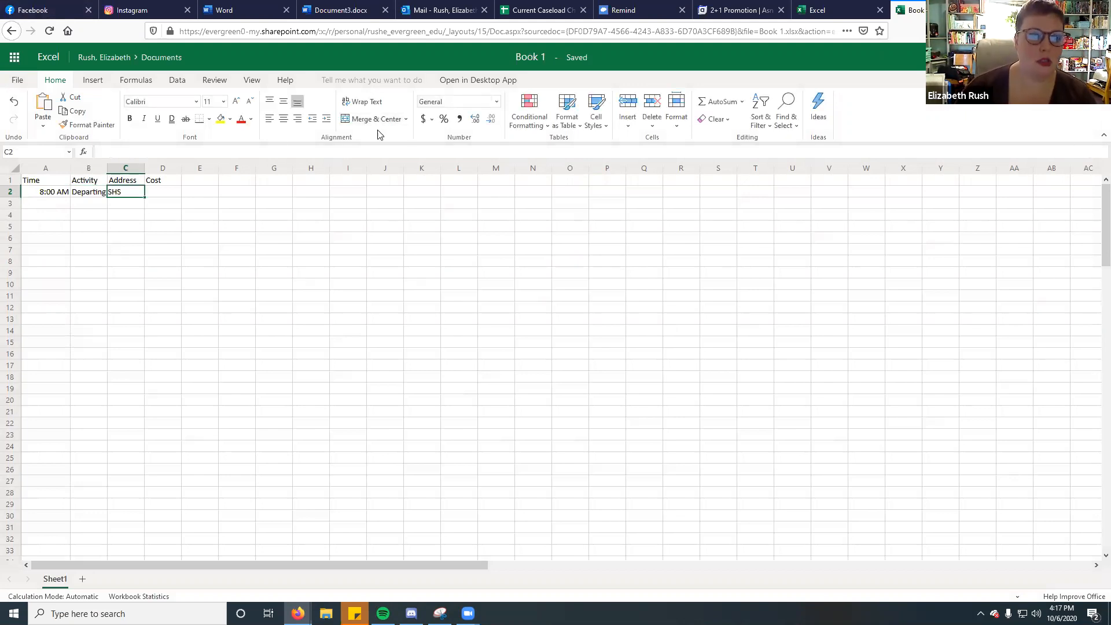
Widen the Activity and Address columns to fit their text, and enter SHS as the address in C2.
{"action": "left_click_drag", "start_coordinate": [105, 167], "coordinate": [191, 176]}
{"action": "type", "text": "S"}
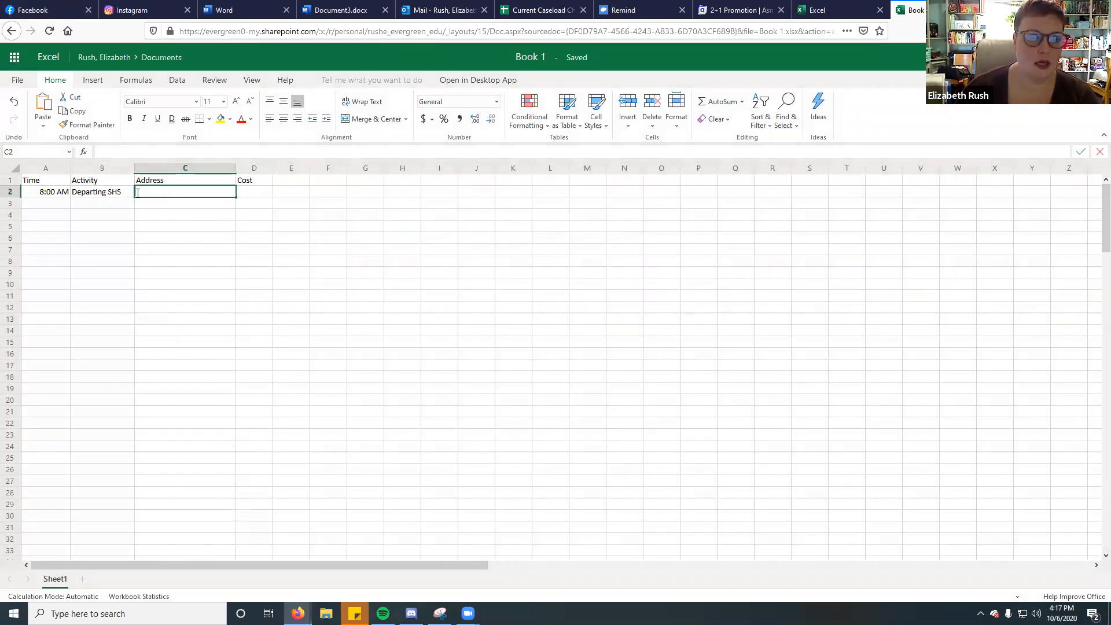
{"action": "type", "text": "HS"}
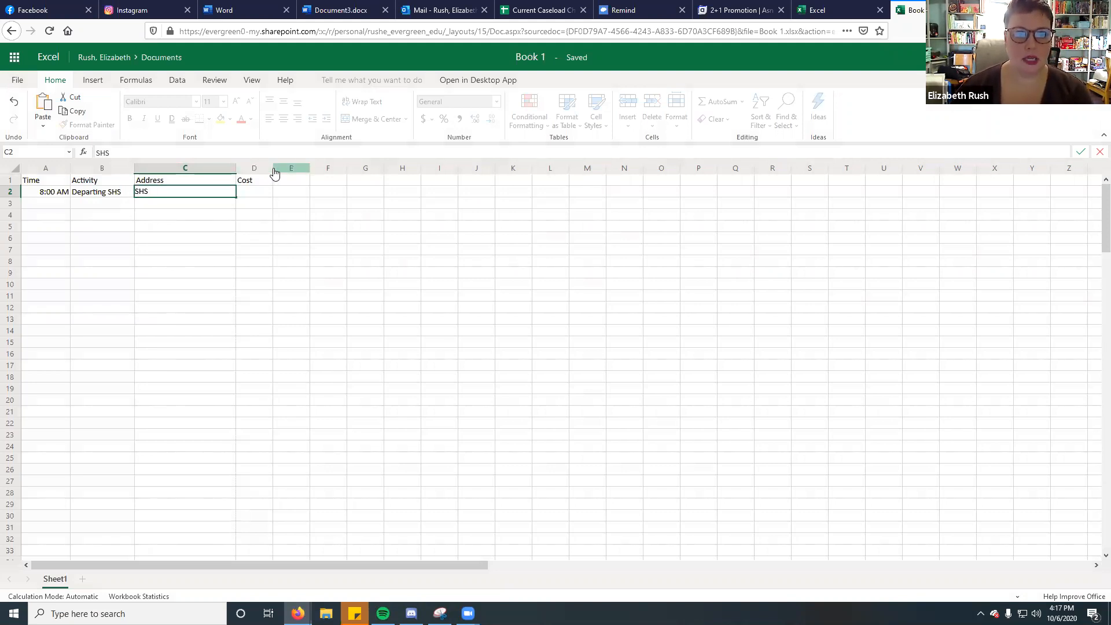
{"action": "left_click", "coordinate": [159, 260]}
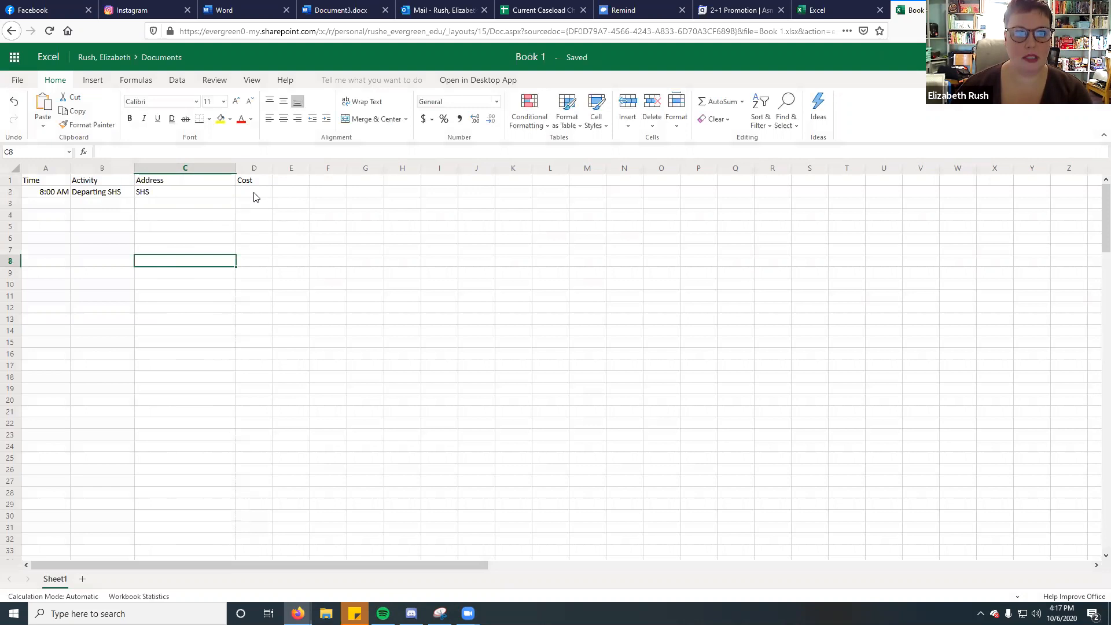
Apply the Heading 2 cell style to the whole header row.
{"action": "left_click", "coordinate": [10, 183]}
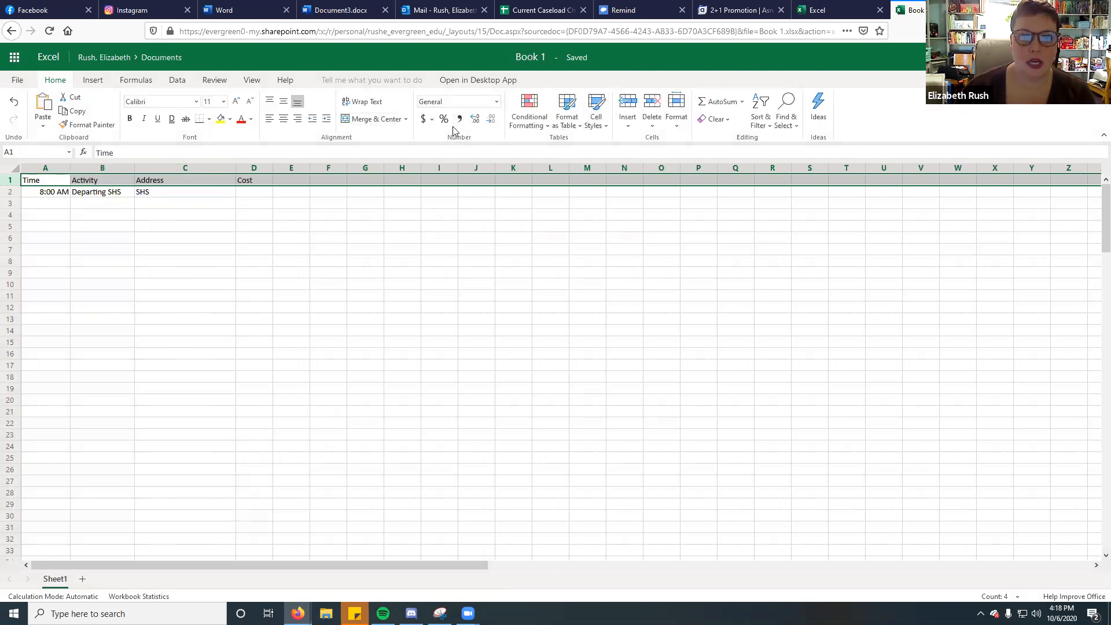
{"action": "left_click", "coordinate": [604, 128]}
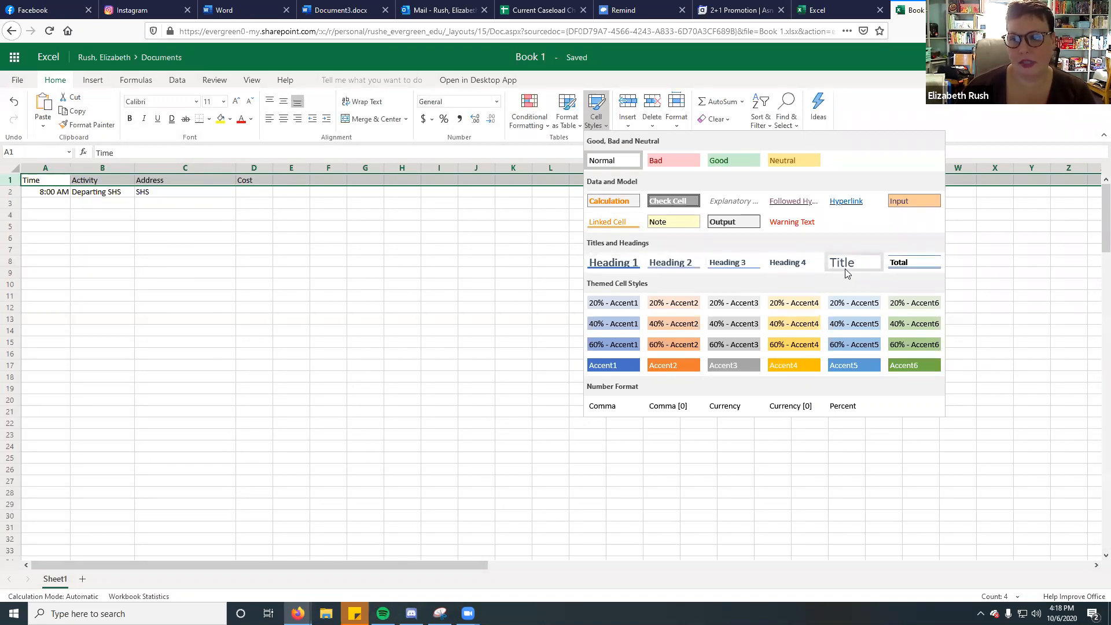
{"action": "left_click", "coordinate": [687, 263]}
{"action": "left_click", "coordinate": [519, 282]}
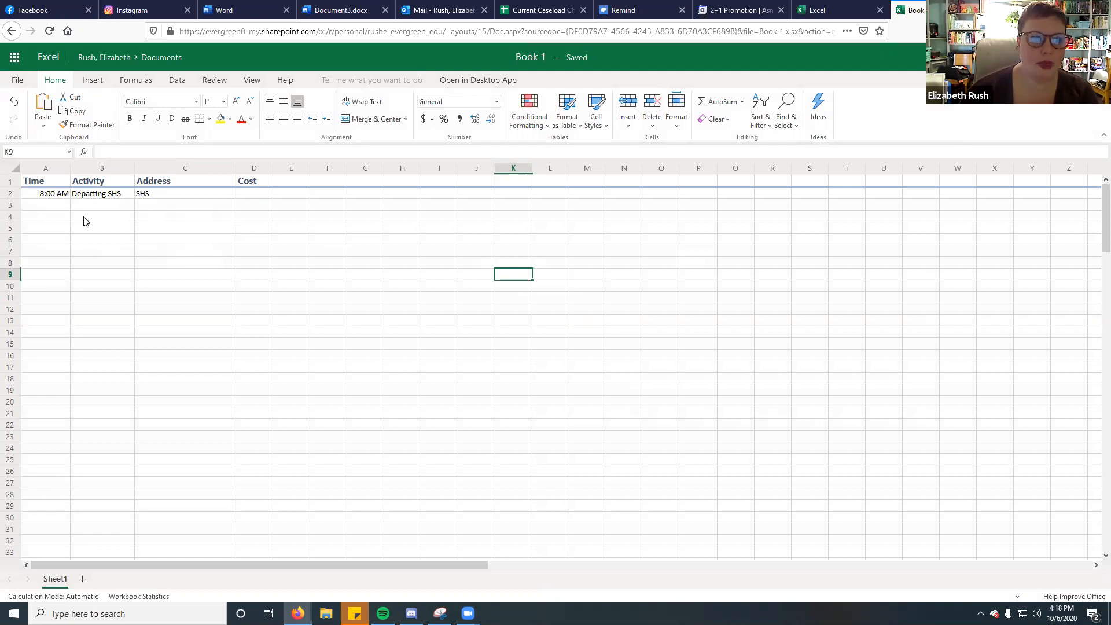
Fill row 3 with the time 9:30 AM and the activity "Arrive National College Fair".
{"action": "double_click", "coordinate": [50, 205]}
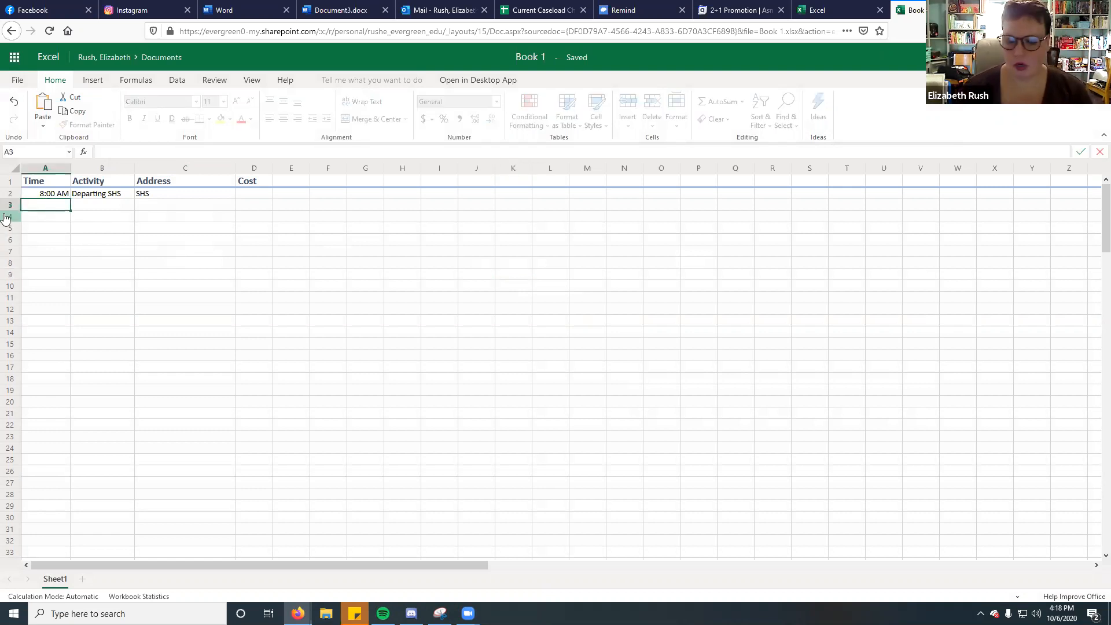
{"action": "type", "text": "9:30 AM"}
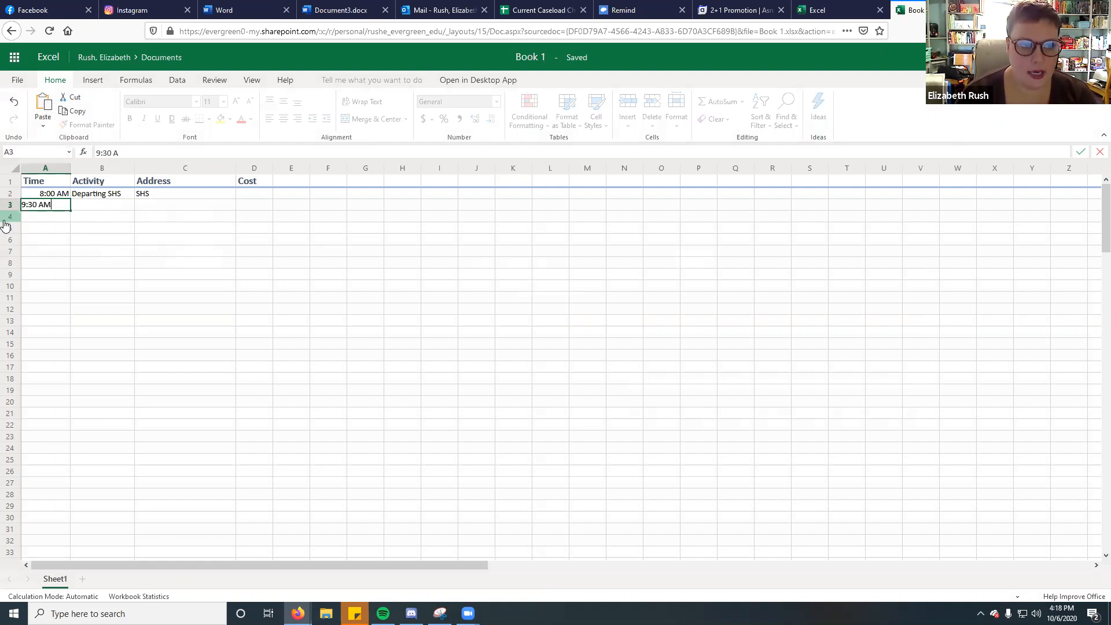
{"action": "key", "text": "Tab"}
{"action": "type", "text": "Arrive"}
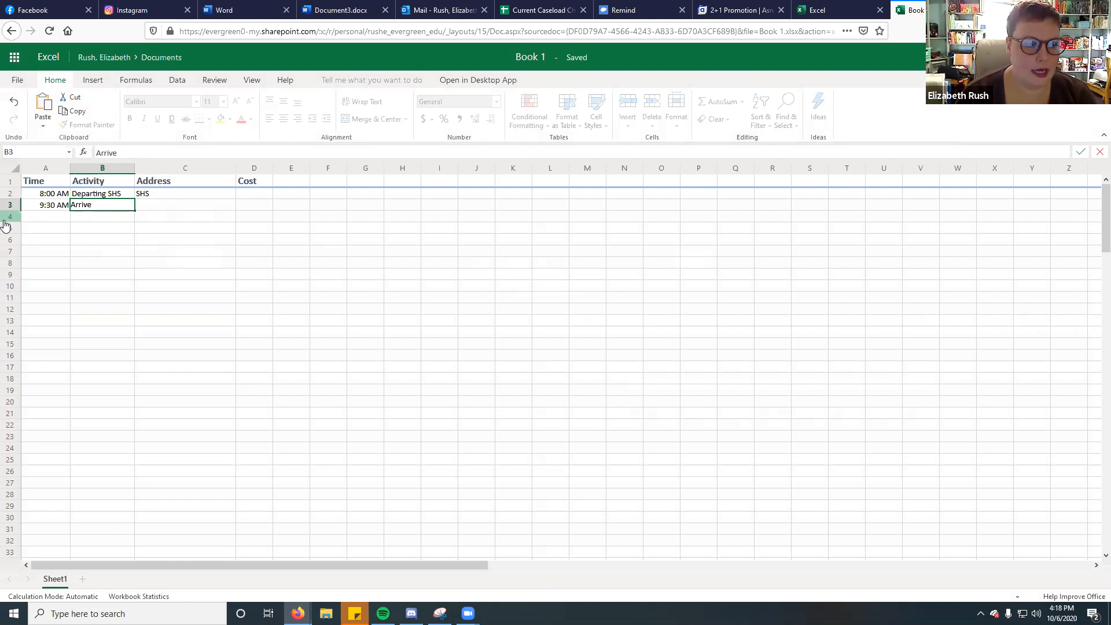
{"action": "type", "text": " Na"}
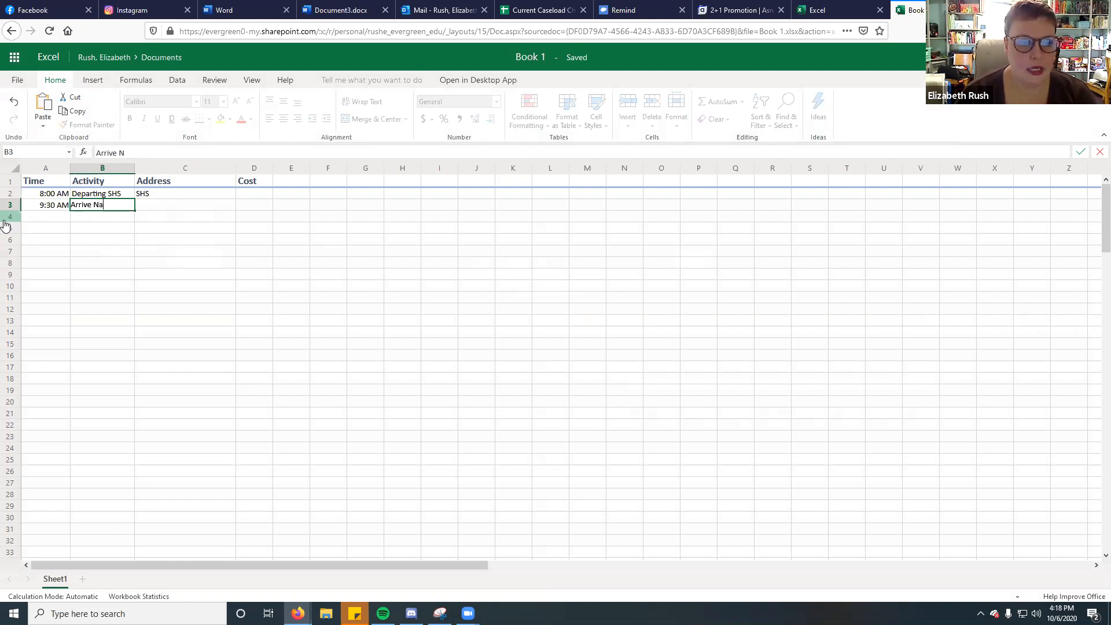
{"action": "type", "text": "tional College Fair"}
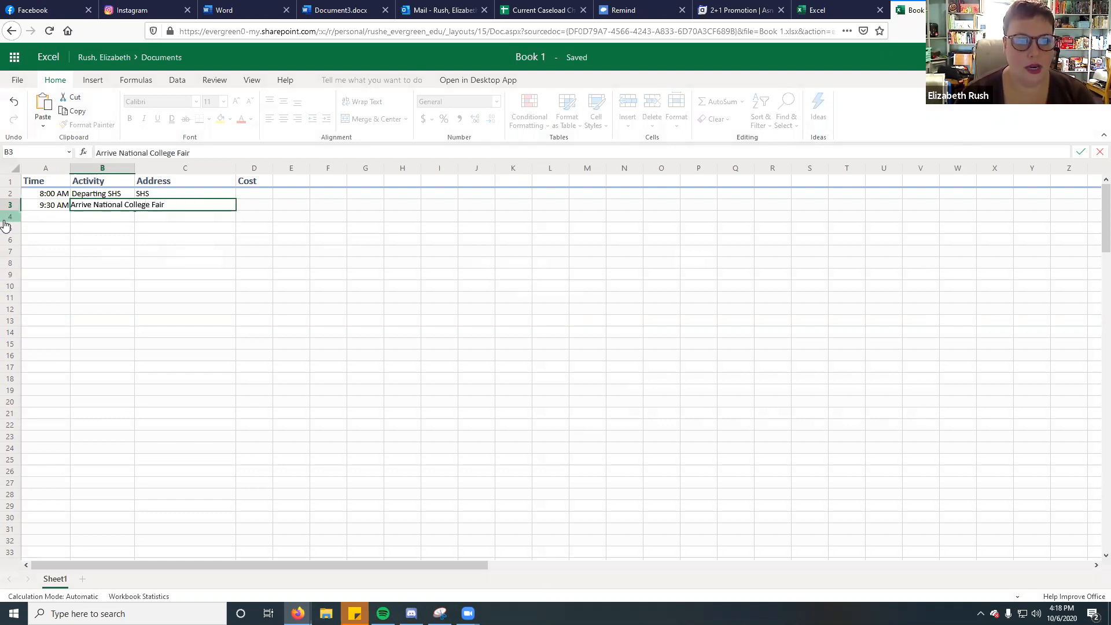
{"action": "key", "text": "Tab"}
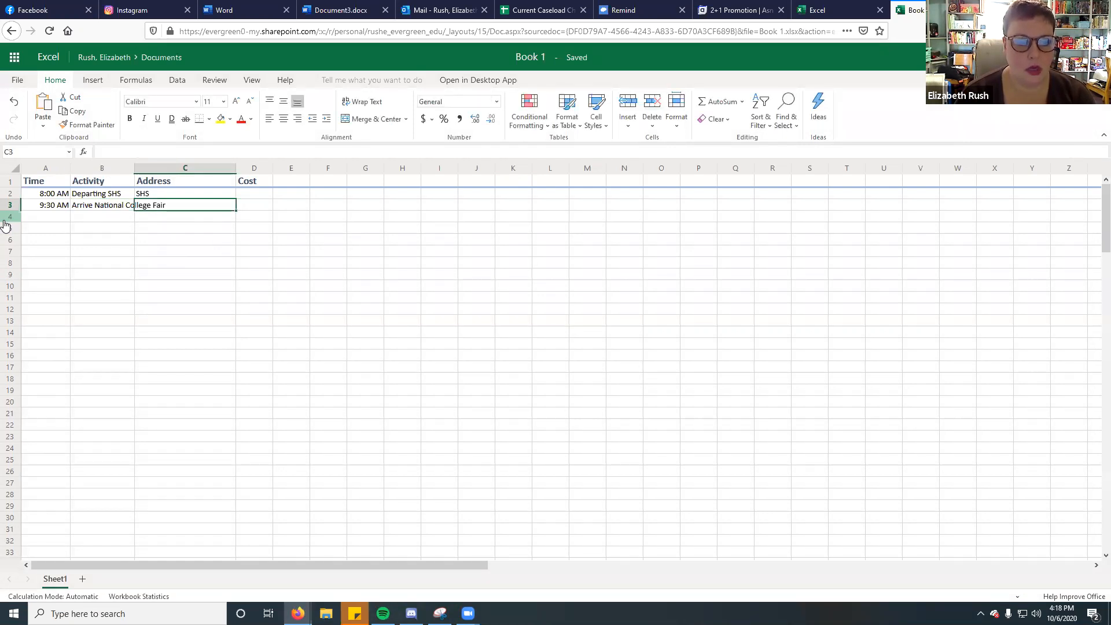
Enter "Washington State Convention Center" as the address in C3 and widen the Address column to fit it.
{"action": "type", "text": "Washington State"}
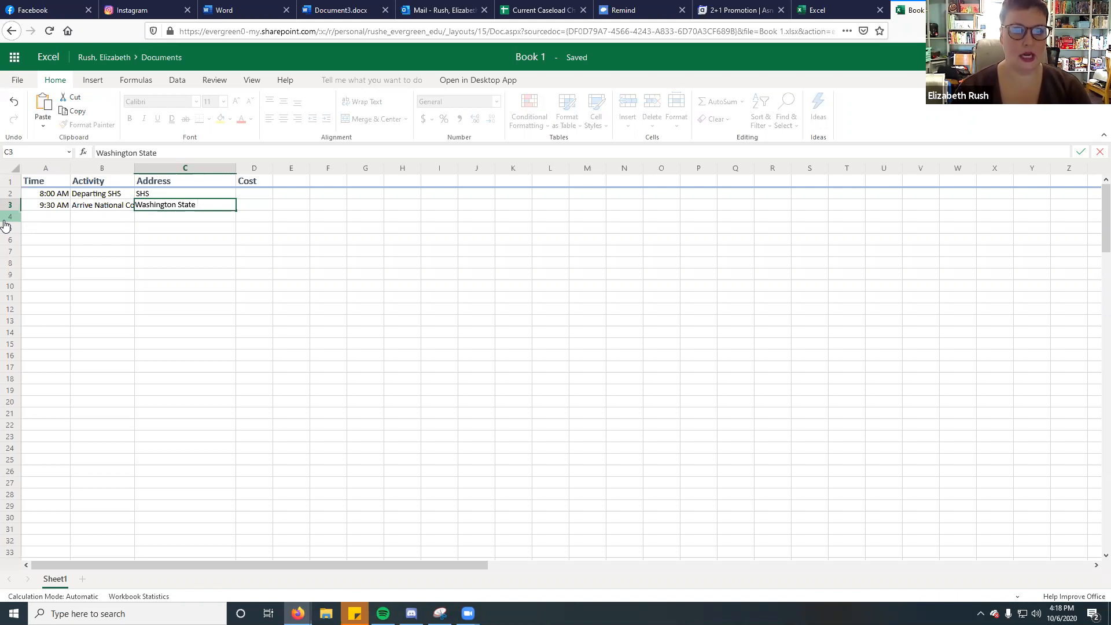
{"action": "type", "text": " Conven"}
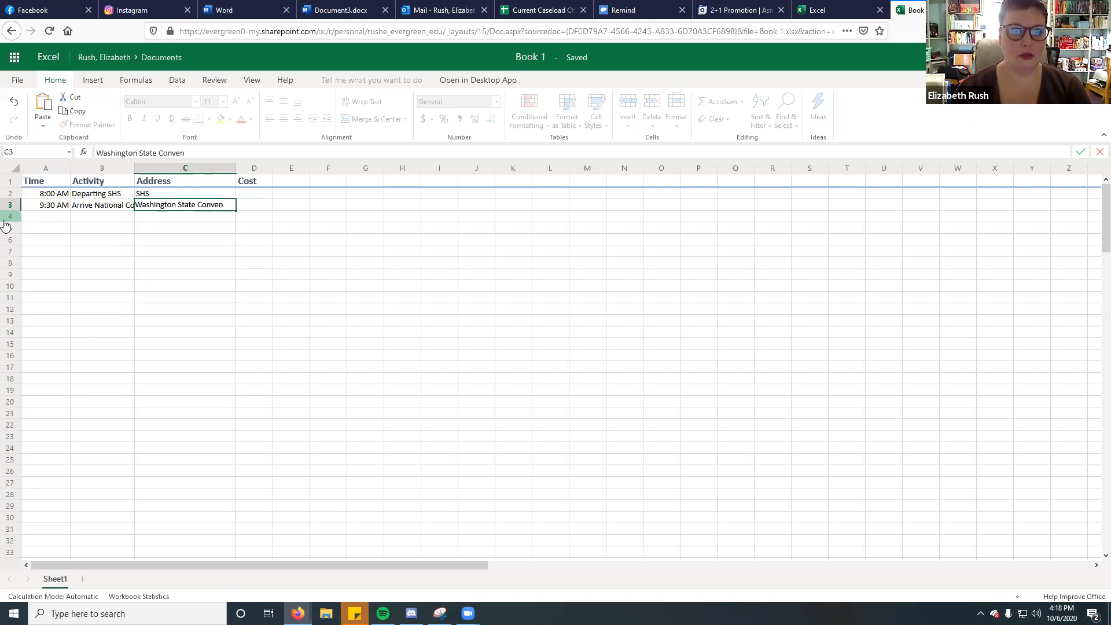
{"action": "type", "text": "tion Center"}
{"action": "key", "text": "Tab"}
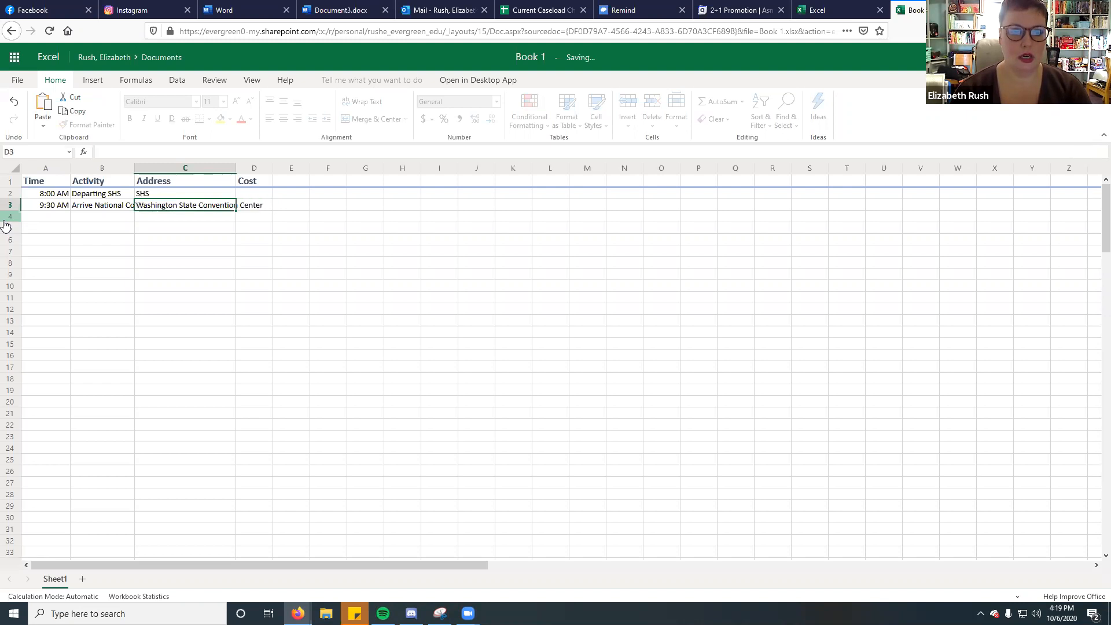
{"action": "left_click_drag", "start_coordinate": [235, 168], "coordinate": [285, 163]}
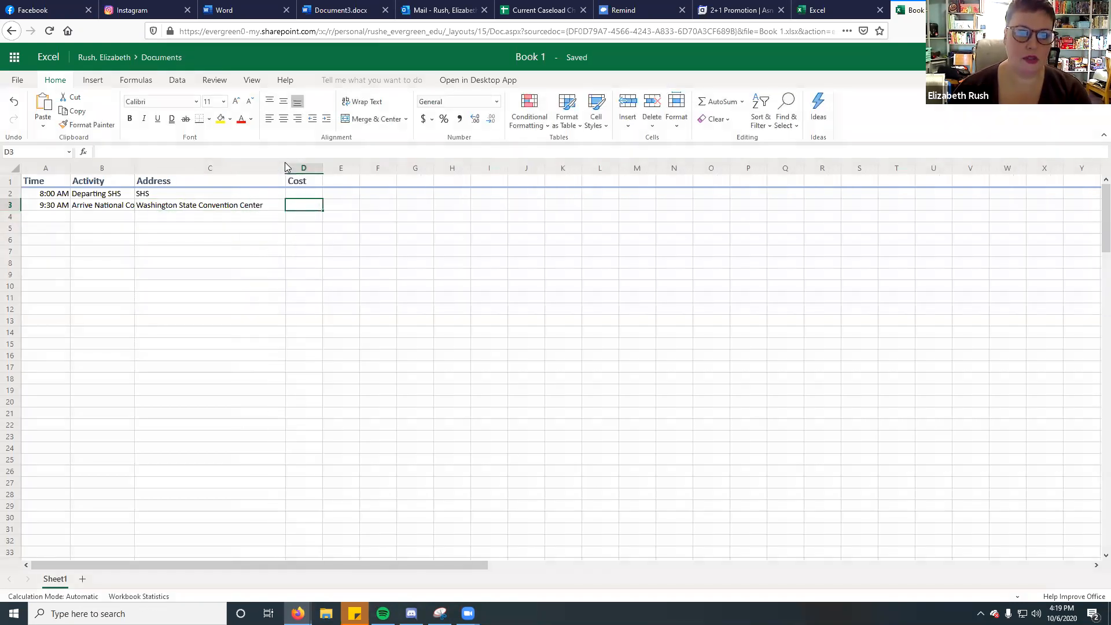
Enter $0.00 as the cost of the college fair in D3.
{"action": "double_click", "coordinate": [307, 203]}
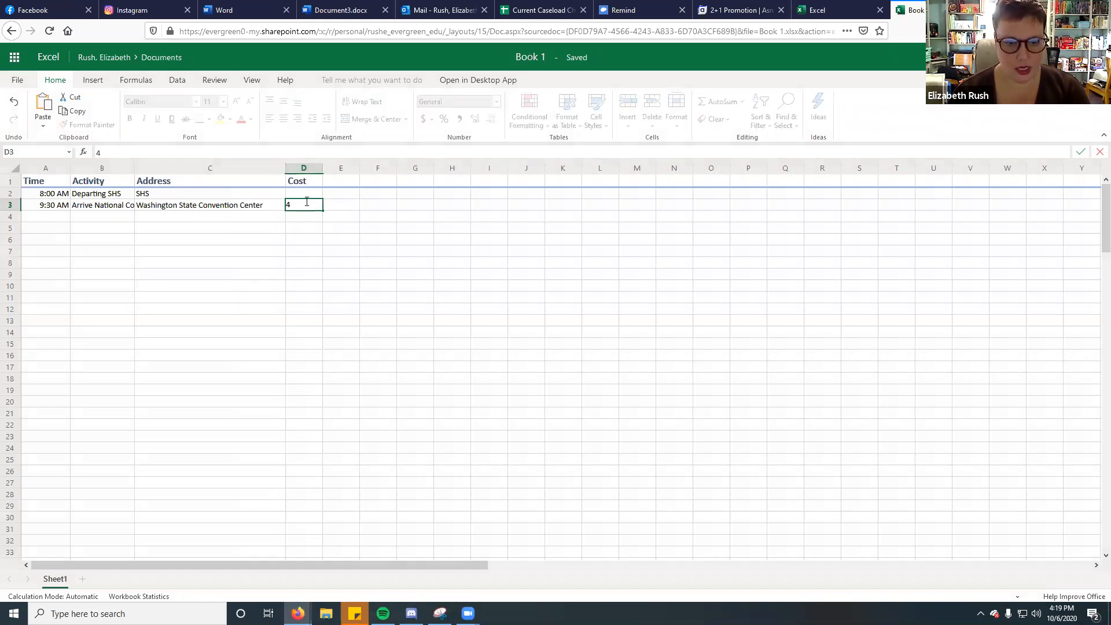
{"action": "type", "text": "4"}
{"action": "key", "text": "BackSpace"}
{"action": "type", "text": "$"}
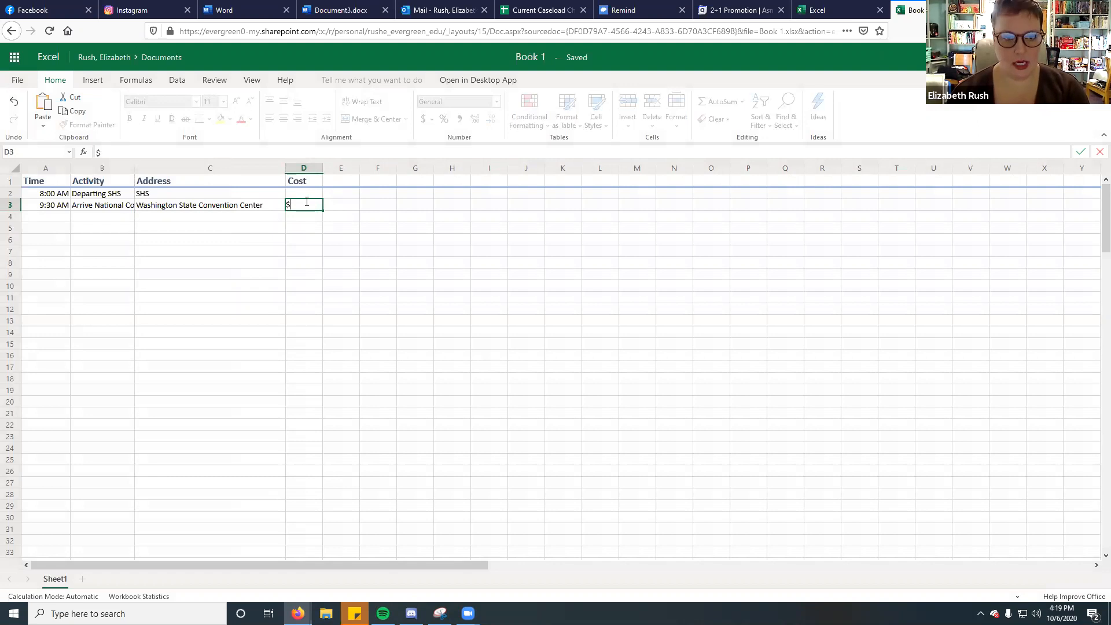
{"action": "type", "text": "100"}
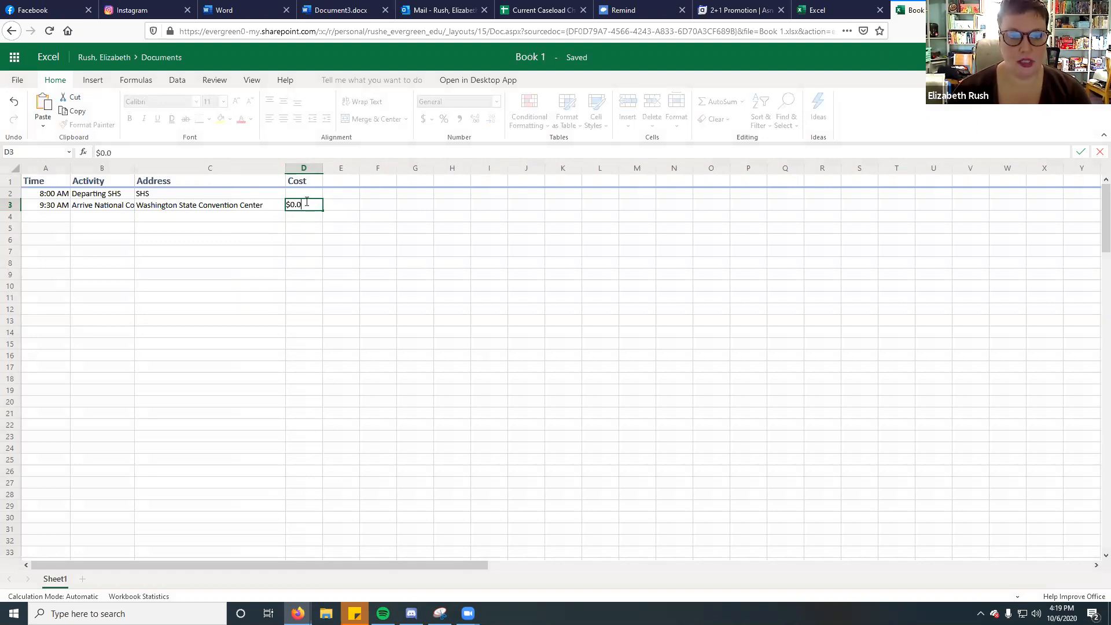
{"action": "key", "text": "Return"}
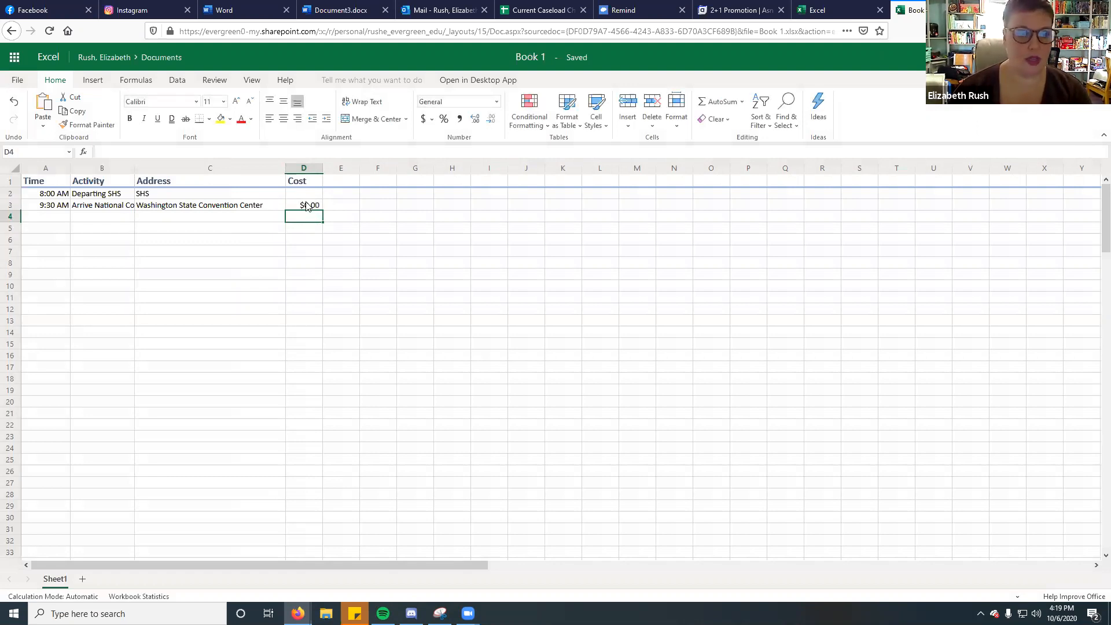
Fill row 4 with the time 10:00 AM and the activity "Scavanger Hunt".
{"action": "left_click", "coordinate": [54, 217]}
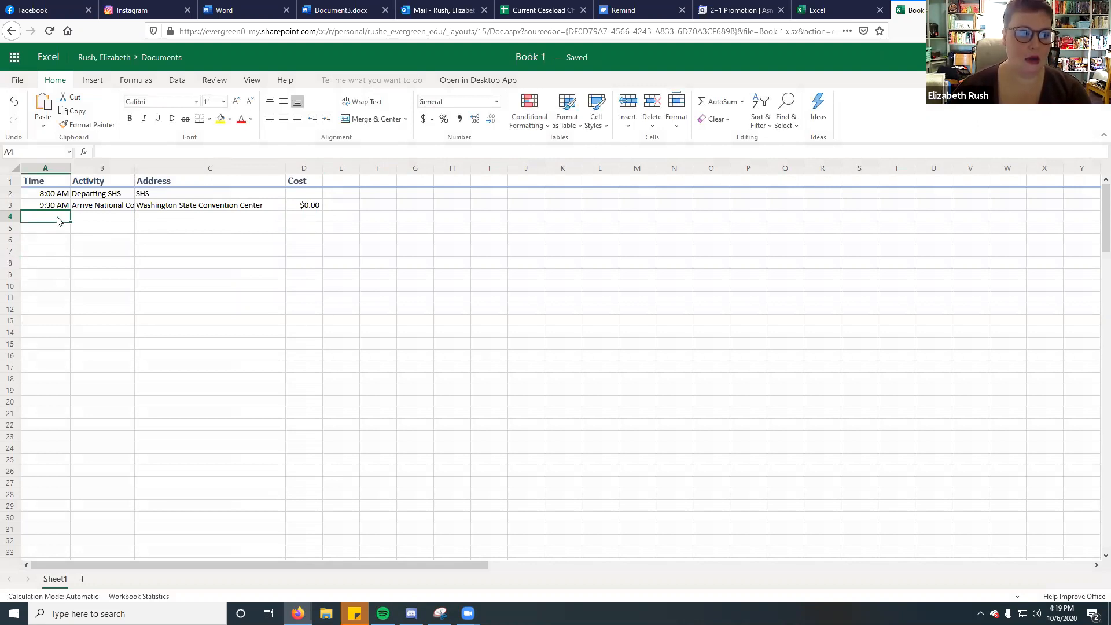
{"action": "double_click", "coordinate": [58, 218]}
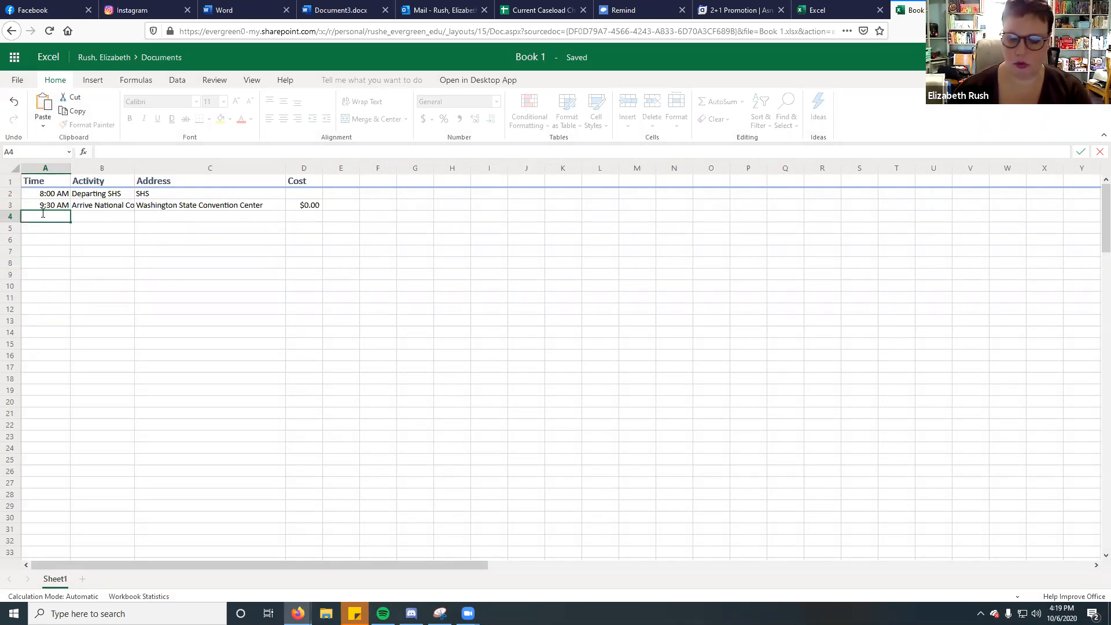
{"action": "type", "text": "10:00 AM"}
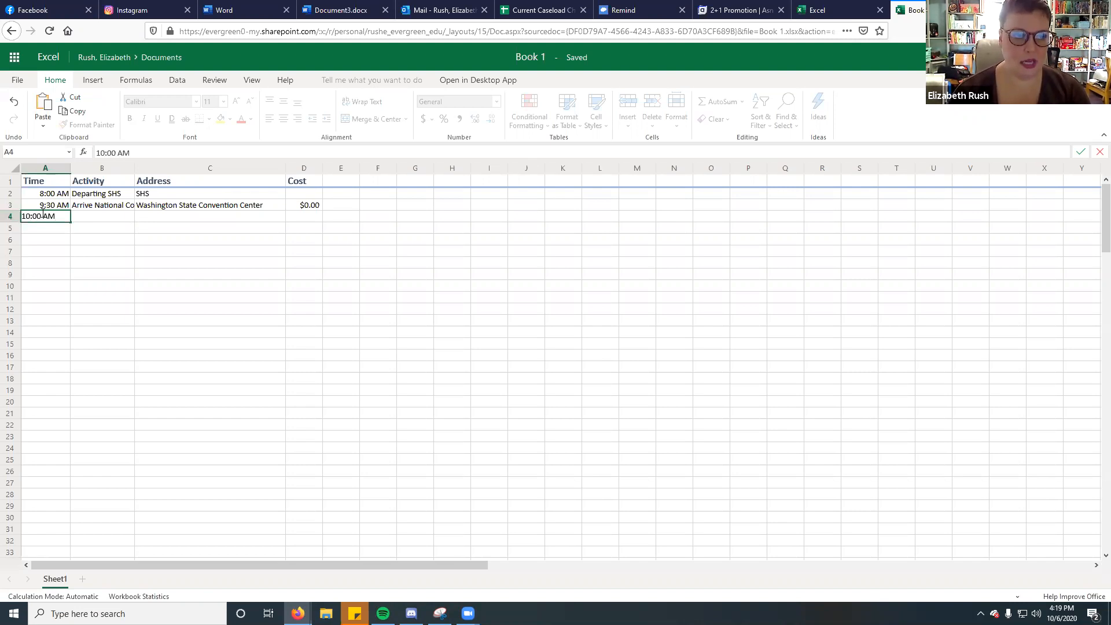
{"action": "key", "text": "Tab"}
{"action": "type", "text": "S"}
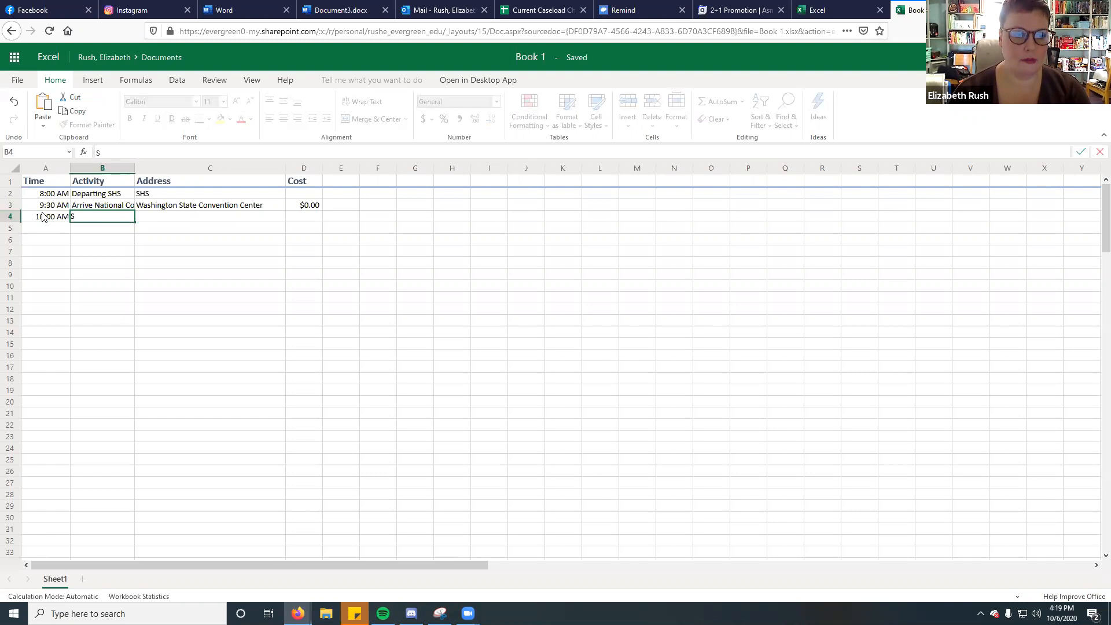
{"action": "type", "text": "cavanger Hunt"}
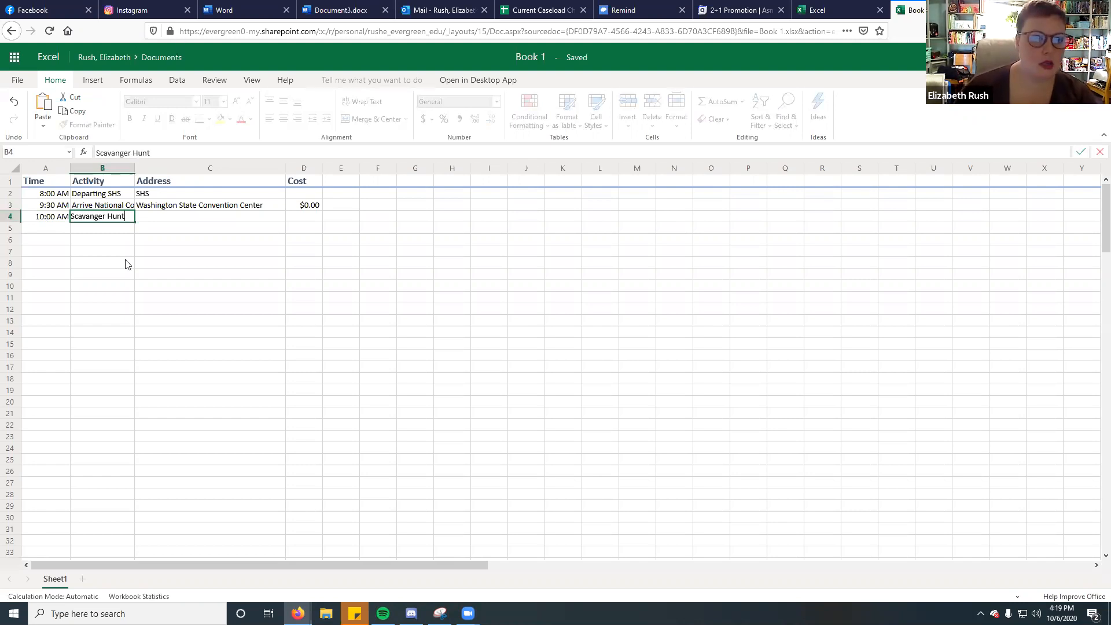
Widen the Activity column so the college fair entry fits fully.
{"action": "left_click", "coordinate": [142, 168]}
{"action": "left_click", "coordinate": [151, 297]}
{"action": "left_click_drag", "start_coordinate": [133, 165], "coordinate": [168, 168]}
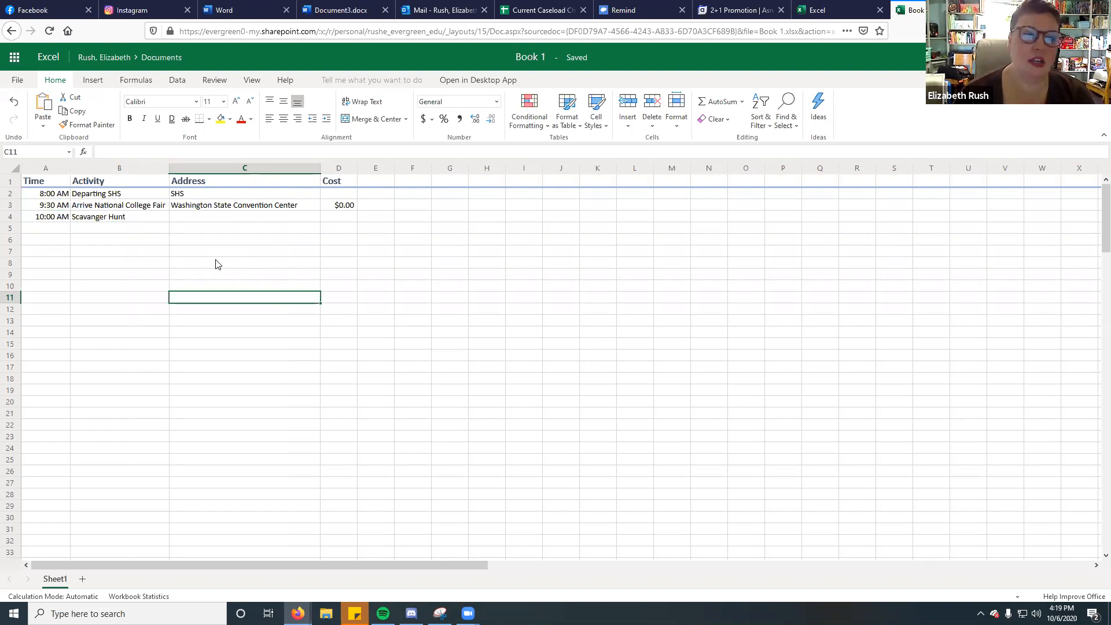
Copy the Washington State Convention Center entry from C3 into C4 for the scavenger hunt.
{"action": "left_click", "coordinate": [209, 210]}
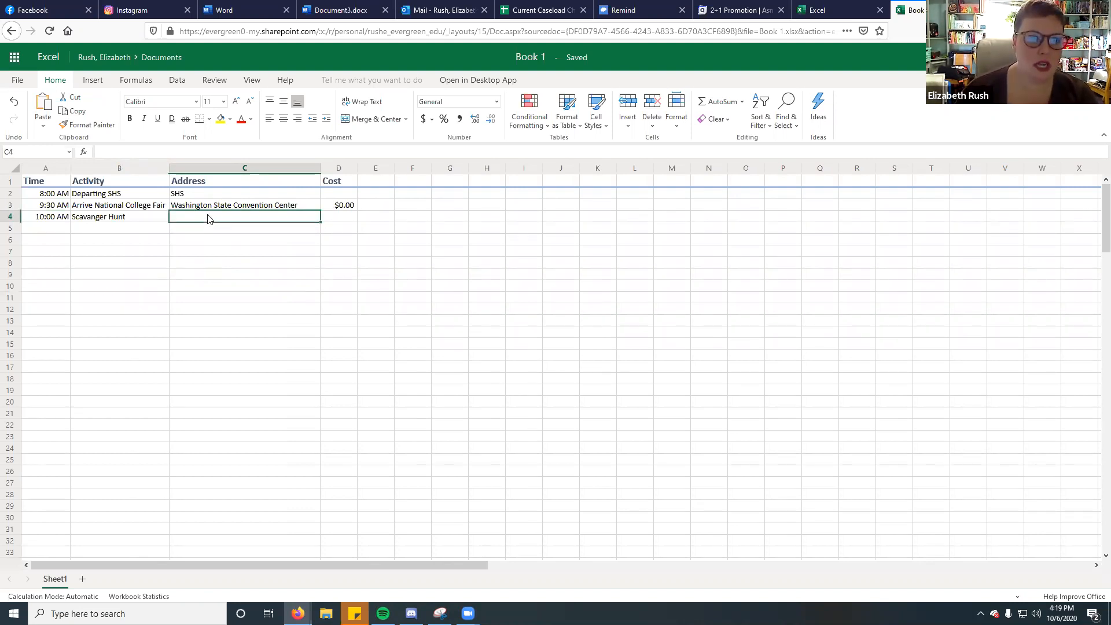
{"action": "key", "text": "ctrl+c"}
{"action": "left_click", "coordinate": [214, 218]}
{"action": "key", "text": "ctrl+v"}
Rename the Address heading in C1 as Location.
{"action": "left_click", "coordinate": [207, 183]}
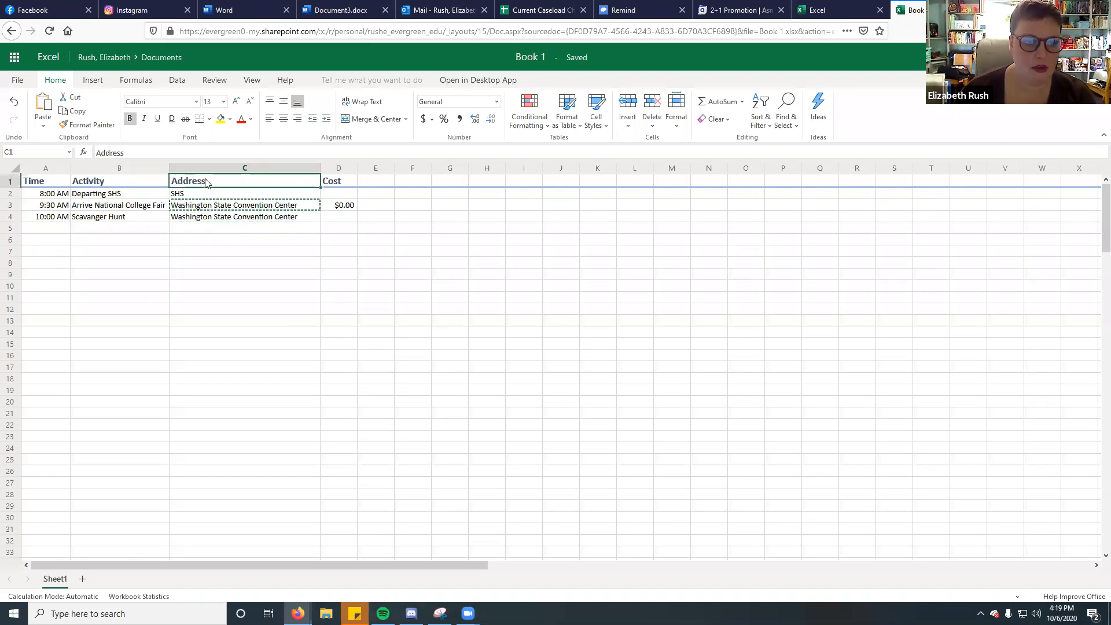
{"action": "double_click", "coordinate": [206, 182]}
{"action": "type", "text": "Location"}
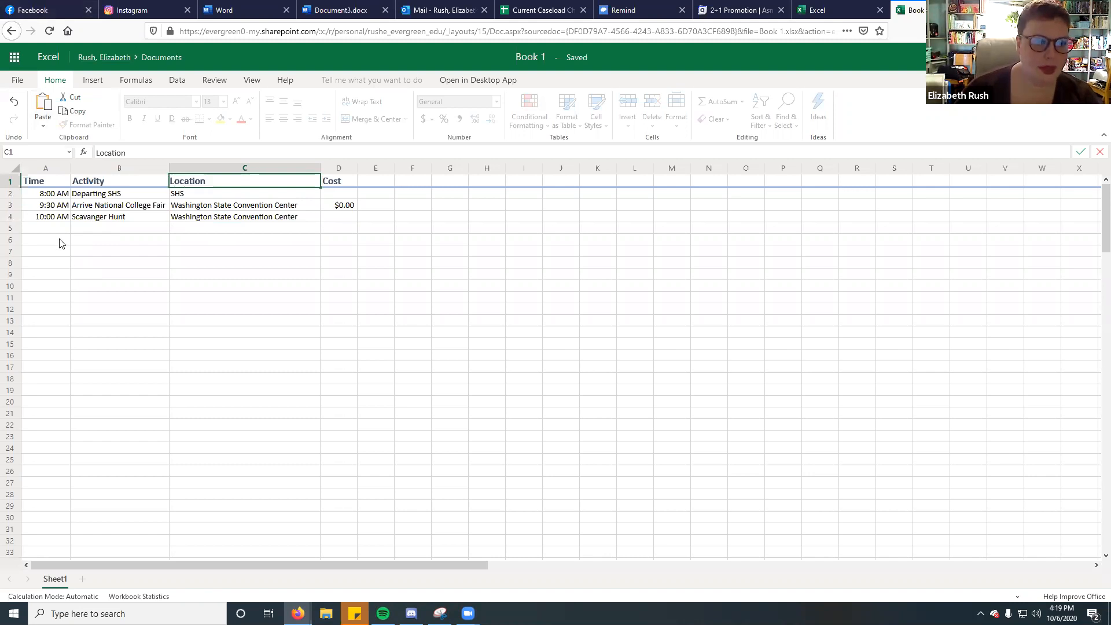
Fill row 5 with the time 1:00 PM and the activity "Lunch".
{"action": "left_click", "coordinate": [48, 229]}
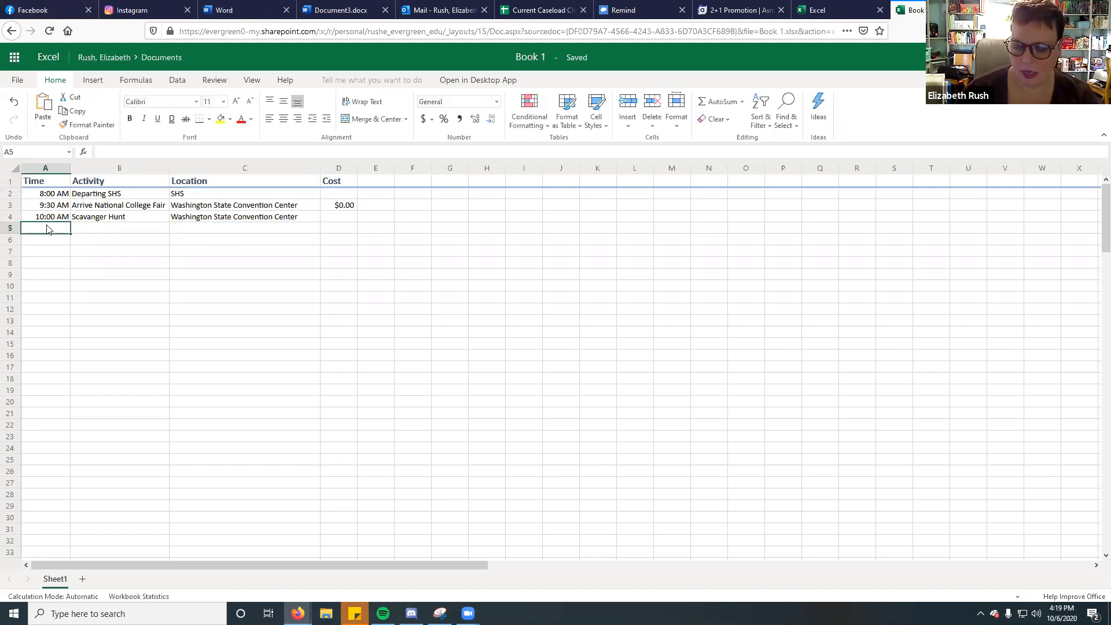
{"action": "type", "text": "1:00 "}
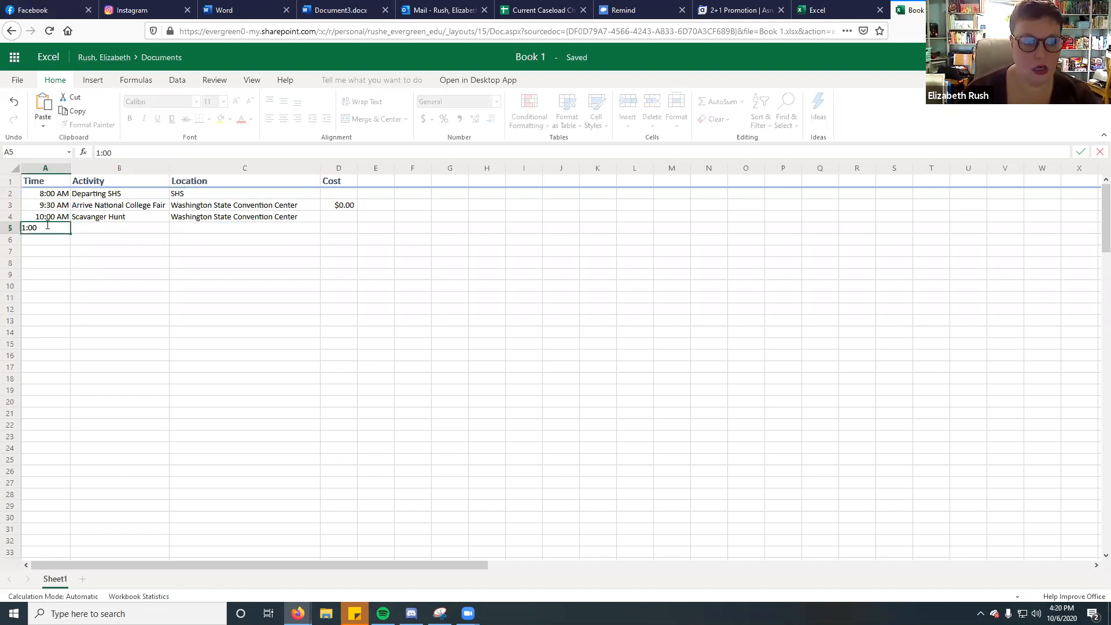
{"action": "type", "text": "PM"}
{"action": "key", "text": "Tab"}
{"action": "type", "text": "Lunch"}
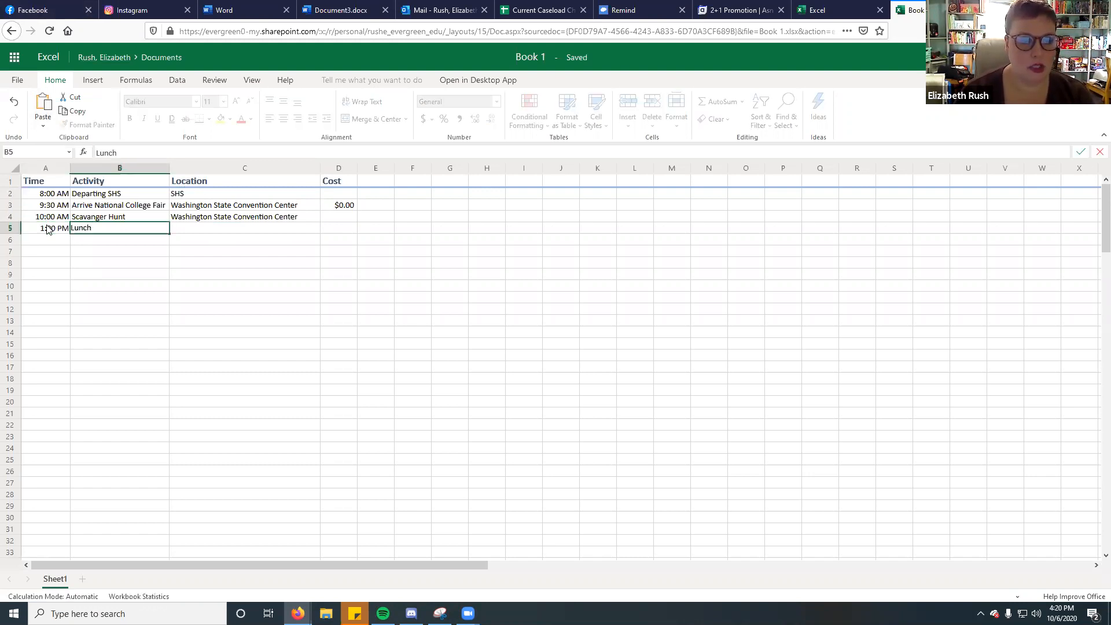
{"action": "key", "text": "Tab"}
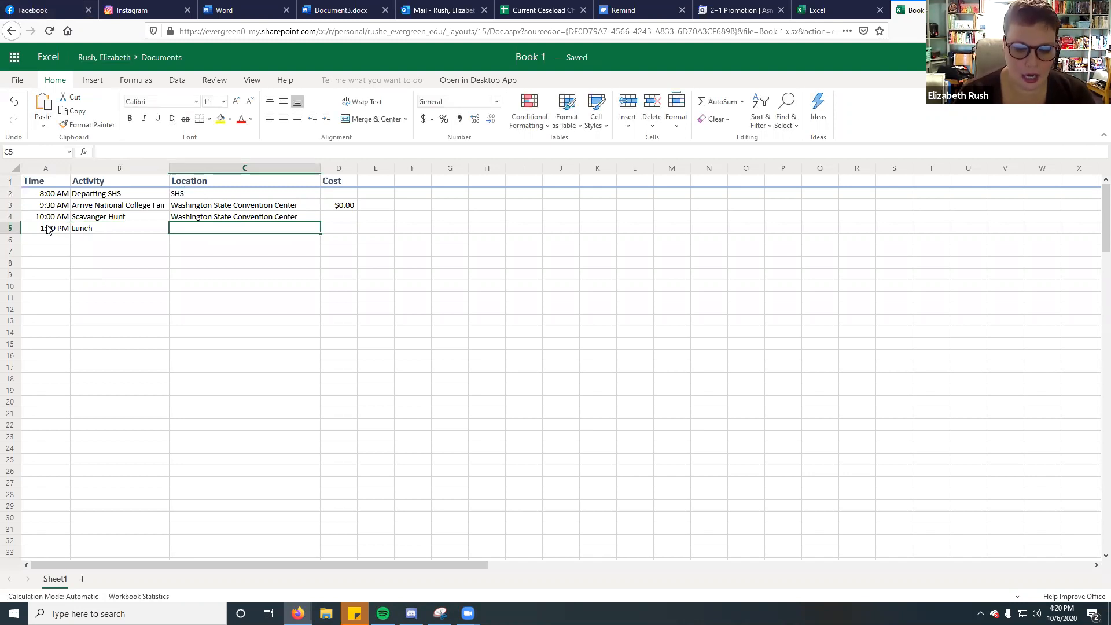
{"action": "type", "text": "D"}
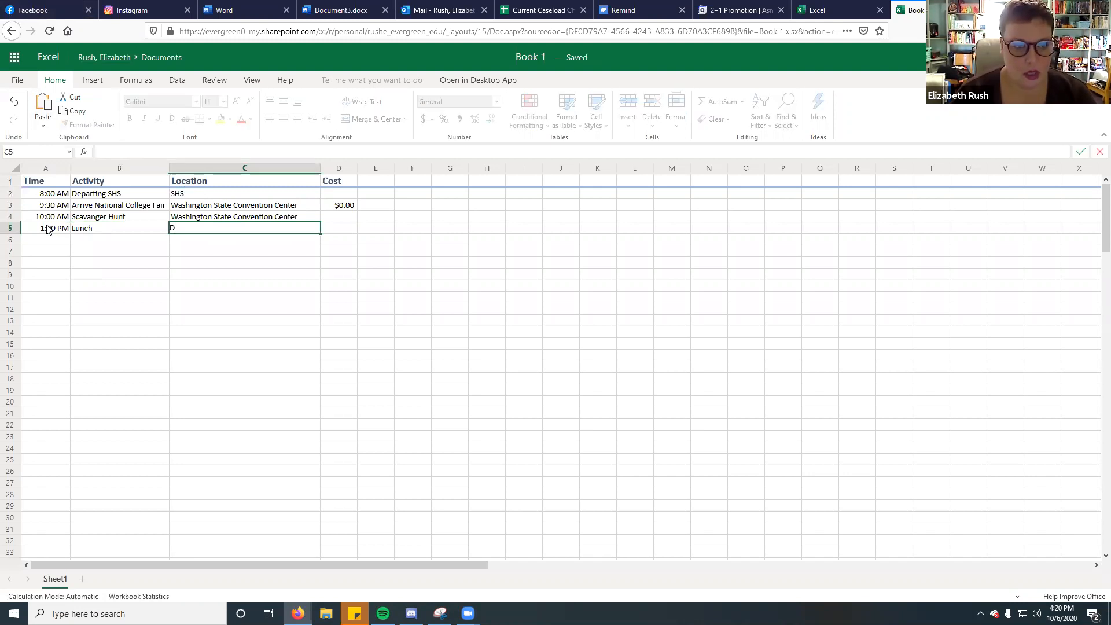
{"action": "type", "text": "umpling Restr"}
{"action": "key", "text": "BackSpace"}
{"action": "key", "text": "BackSpace"}
{"action": "key", "text": "BackSpace"}
{"action": "key", "text": "BackSpace"}
{"action": "key", "text": "BackSpace"}
{"action": "key", "text": "BackSpace"}
{"action": "key", "text": "BackSpace"}
{"action": "key", "text": "BackSpace"}
{"action": "key", "text": "BackSpace"}
{"action": "key", "text": "BackSpace"}
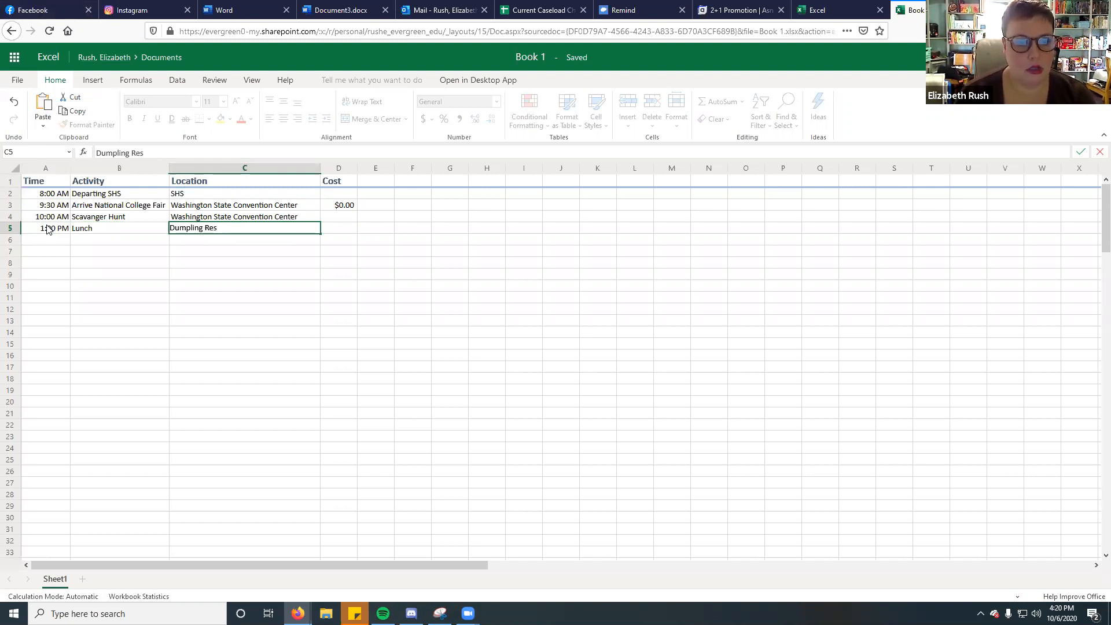
{"action": "key", "text": "BackSpace"}
{"action": "key", "text": "BackSpace"}
{"action": "key", "text": "BackSpace"}
{"action": "key", "text": "BackSpace"}
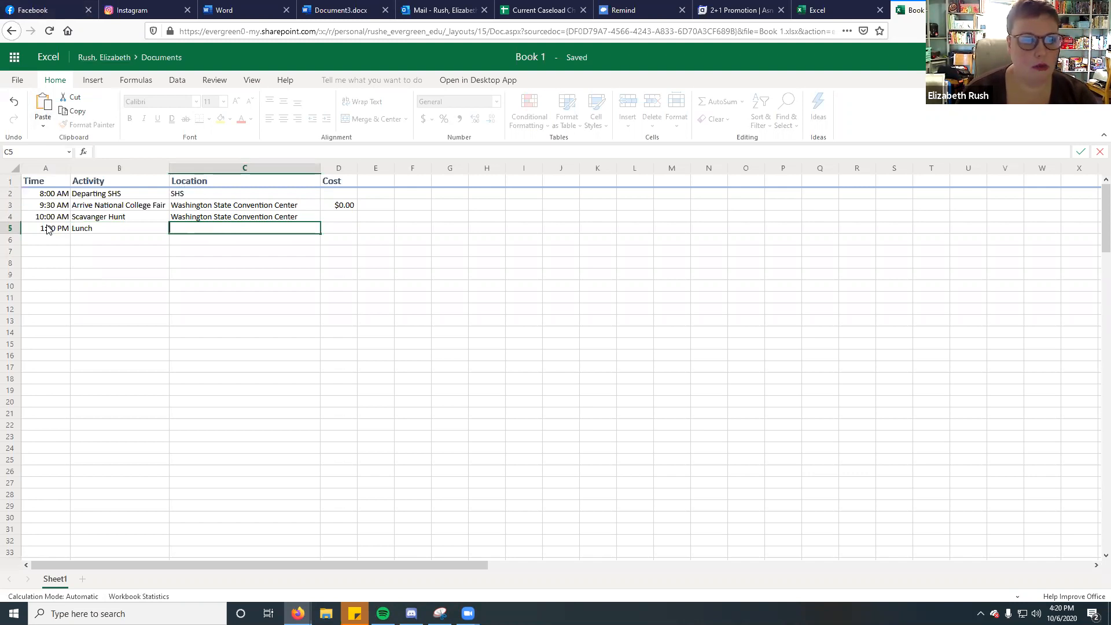
Extend the lunch activity in B5 so it reads "Lunch/Dumpling".
{"action": "double_click", "coordinate": [92, 229]}
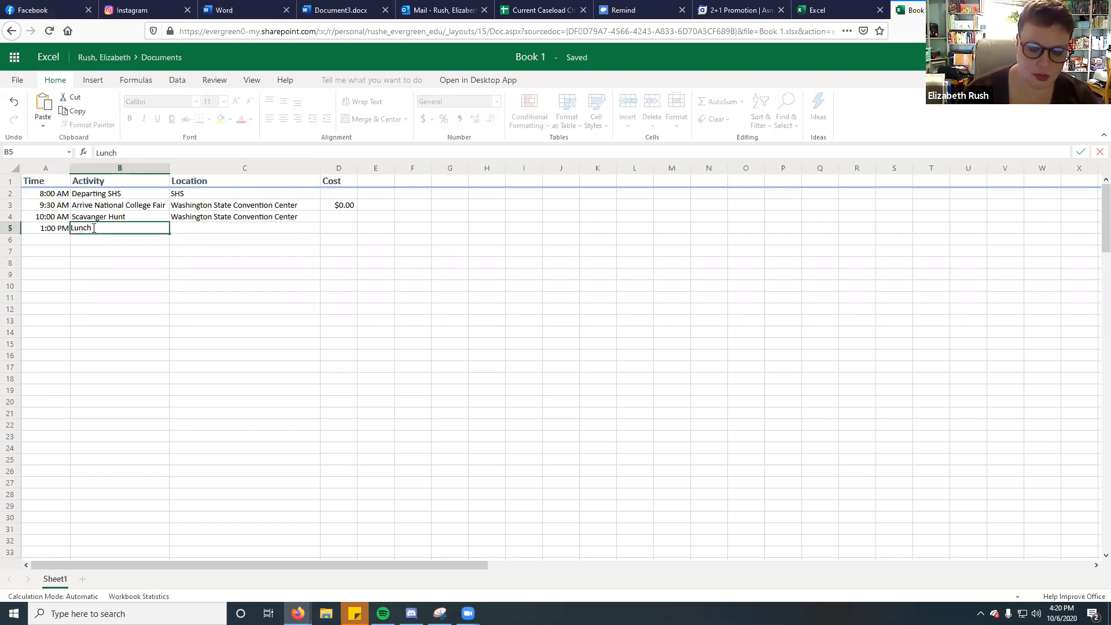
{"action": "type", "text": "/Dump"}
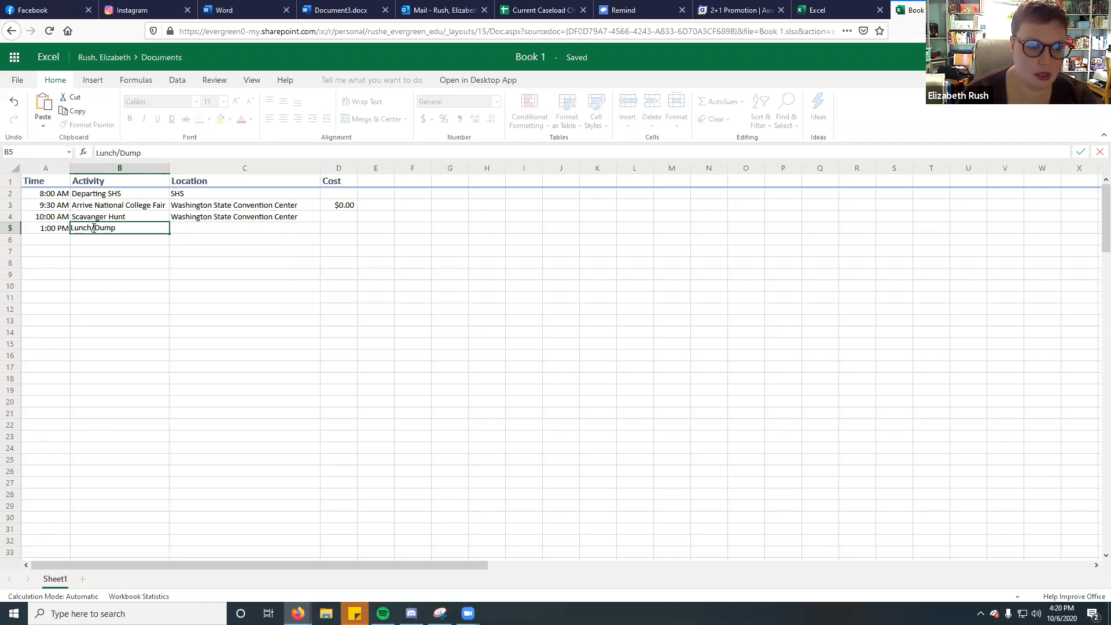
{"action": "type", "text": "ling"}
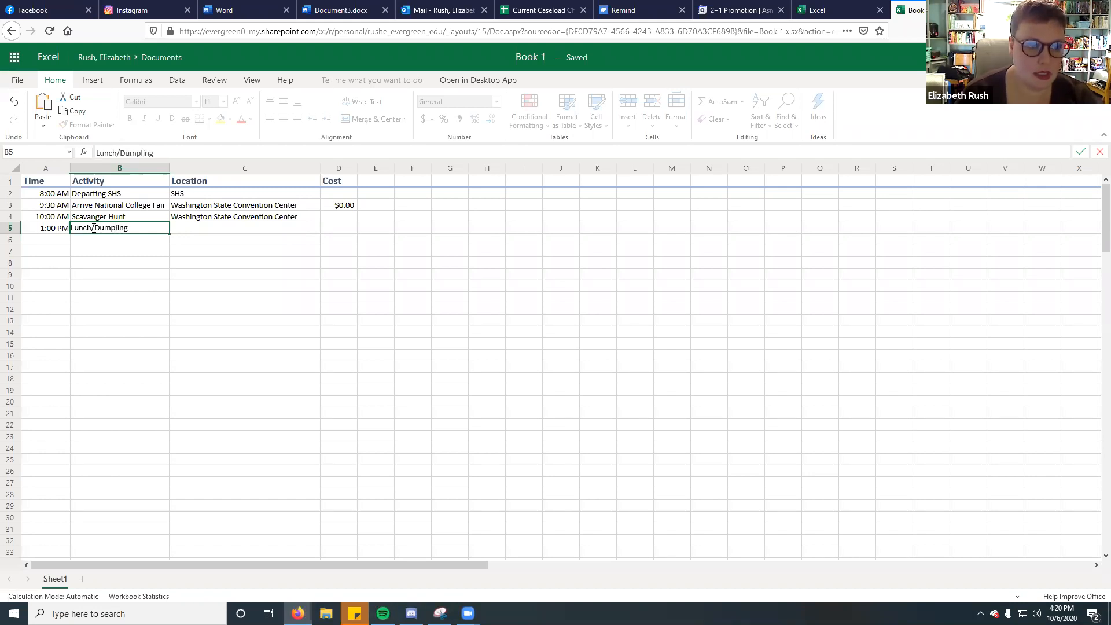
{"action": "key", "text": "Tab"}
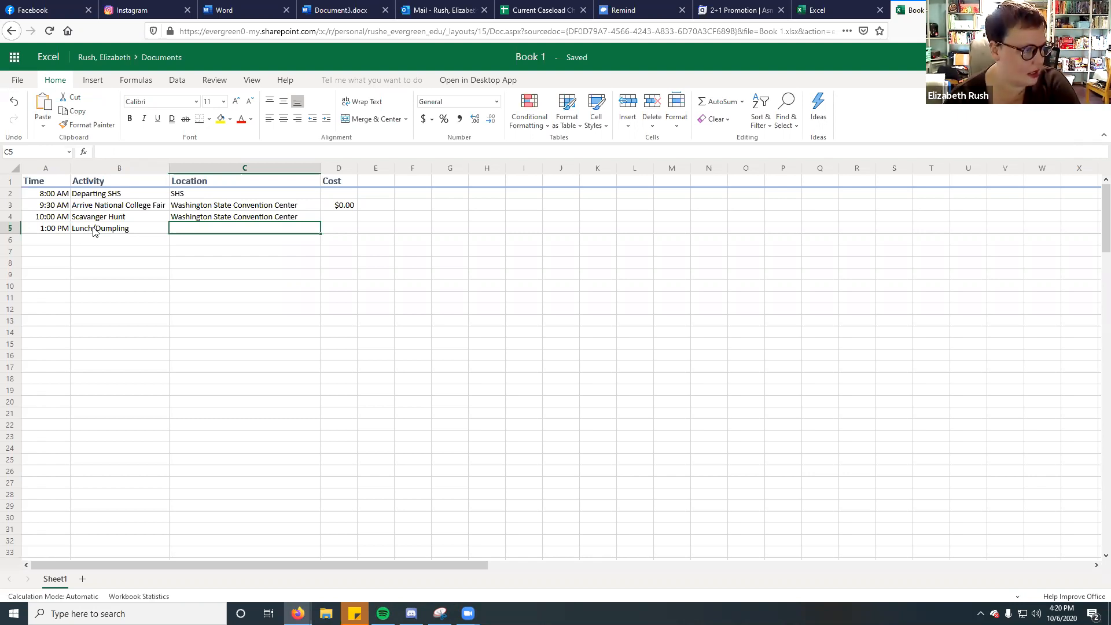
{"action": "type", "text": "We"}
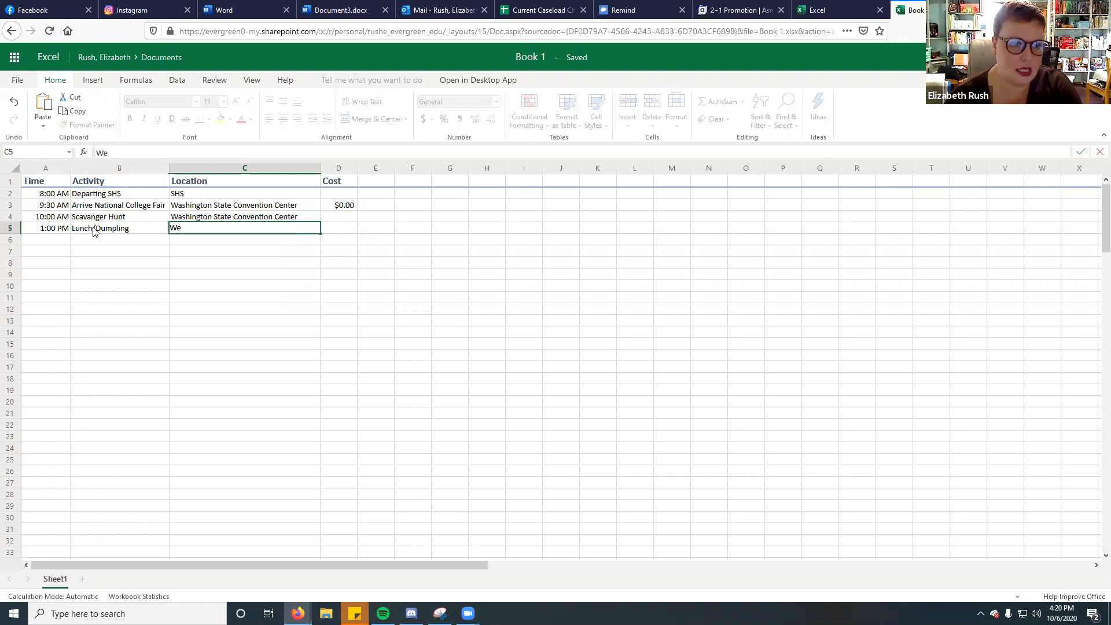
{"action": "type", "text": "stgate Center"}
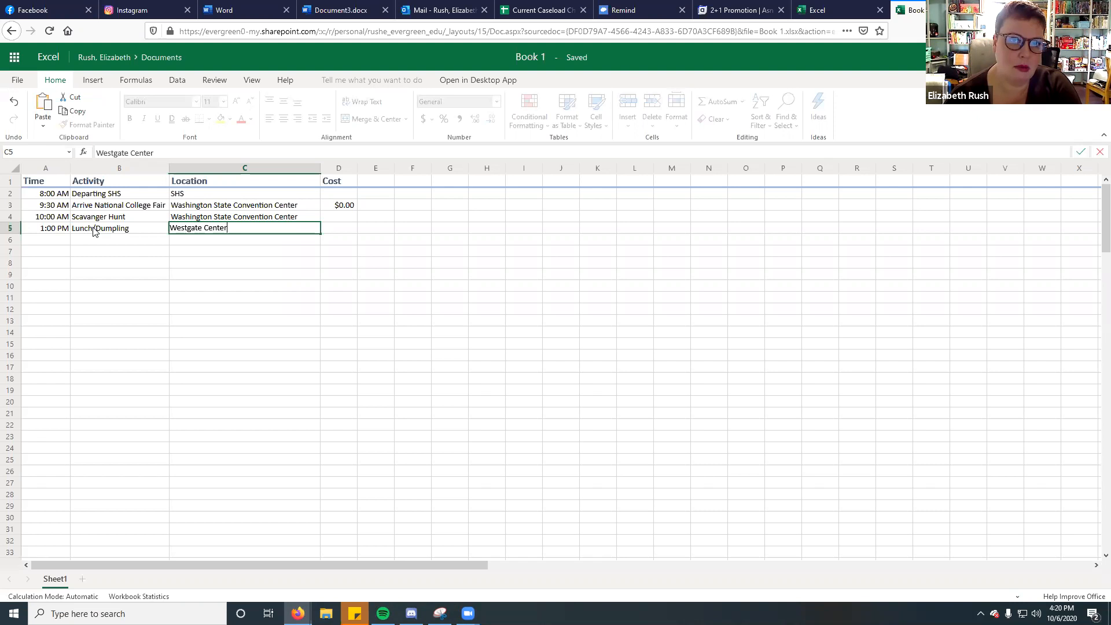
{"action": "key", "text": "BackSpace"}
{"action": "key", "text": "BackSpace"}
{"action": "key", "text": "BackSpace"}
{"action": "key", "text": "BackSpace"}
{"action": "key", "text": "BackSpace"}
{"action": "key", "text": "BackSpace"}
{"action": "key", "text": "BackSpace"}
{"action": "key", "text": "BackSpace"}
{"action": "key", "text": "BackSpace"}
{"action": "key", "text": "BackSpace"}
{"action": "key", "text": "BackSpace"}
{"action": "key", "text": "BackSpace"}
{"action": "key", "text": "BackSpace"}
{"action": "key", "text": "BackSpace"}
{"action": "key", "text": "BackSpace"}
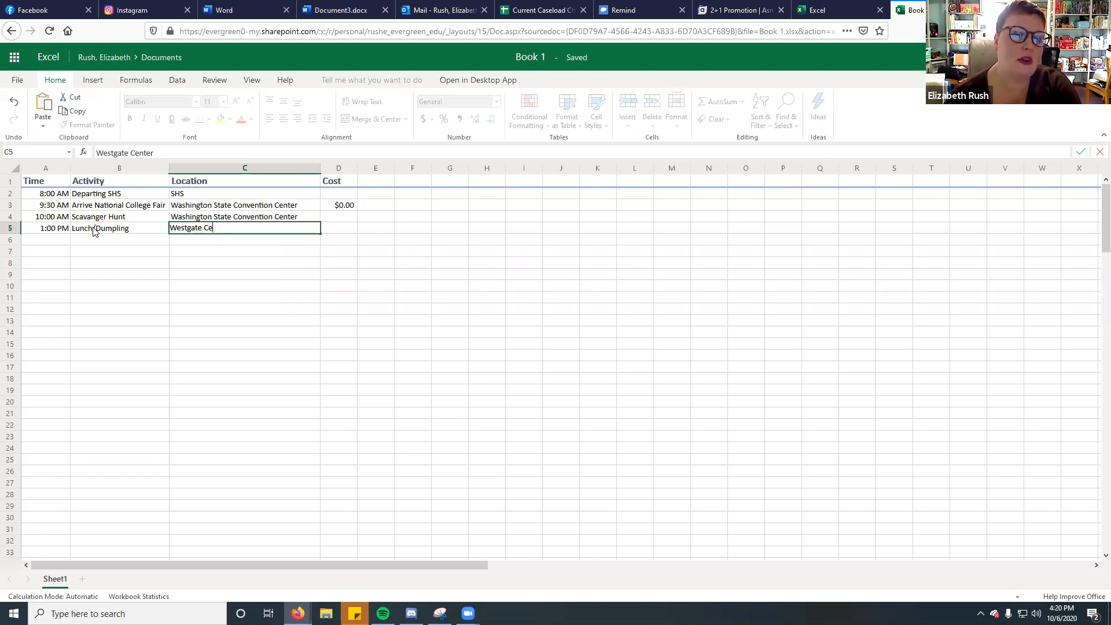
Enter "Pacfic Place" as the lunch location in C5.
{"action": "type", "text": "Pacfici"}
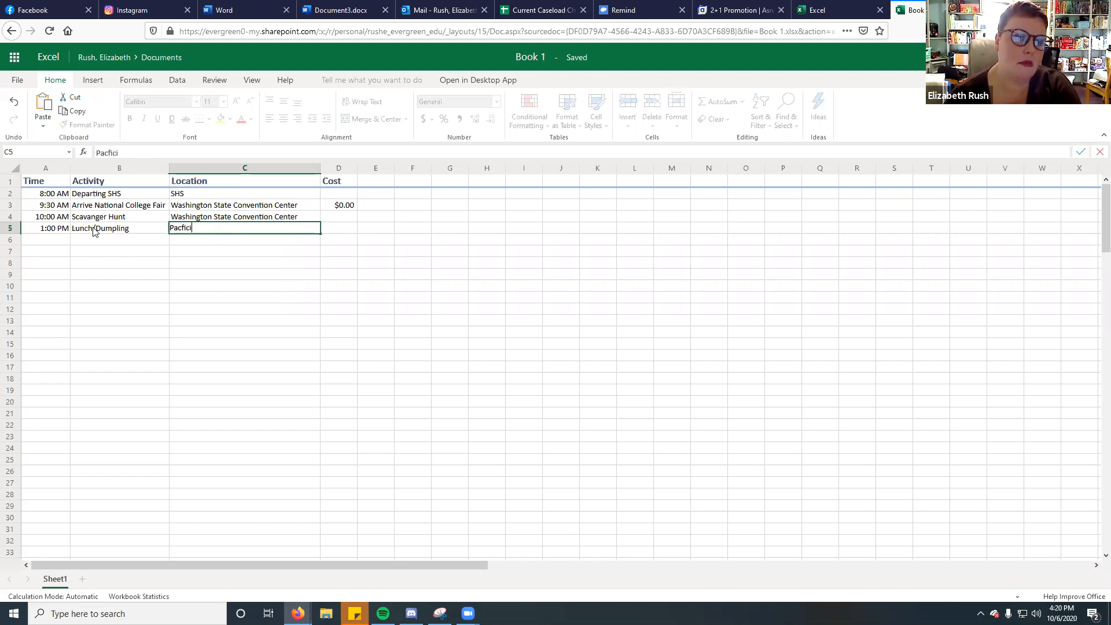
{"action": "type", "text": " Pla"}
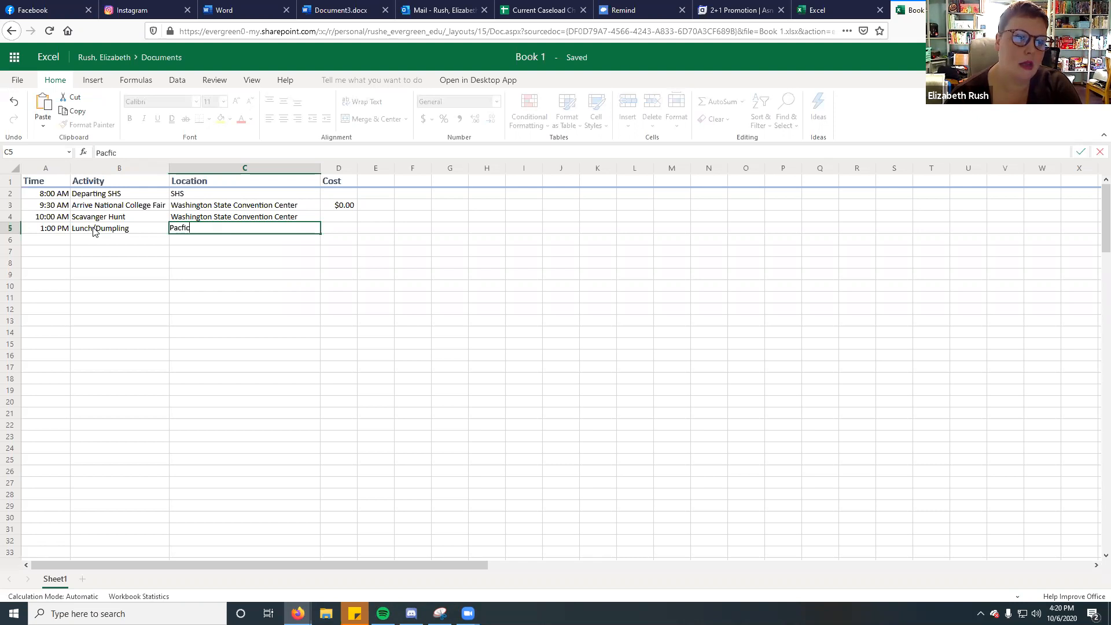
{"action": "type", "text": "ce"}
{"action": "key", "text": "Tab"}
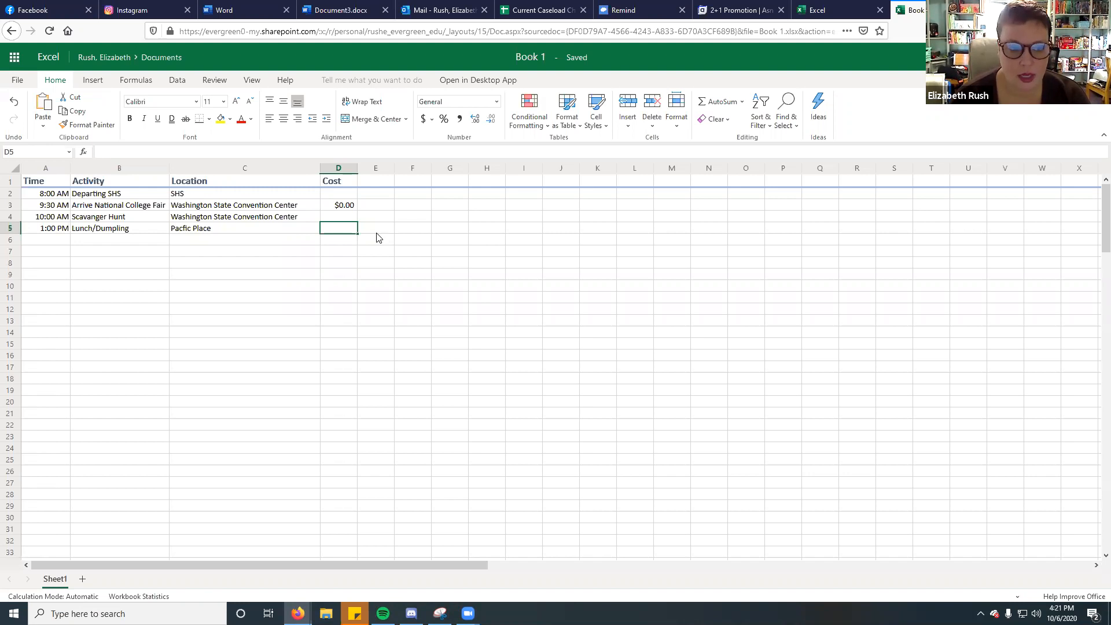
Enter the formula =Sum($15*30) as the lunch cost in D5.
{"action": "type", "text": "="}
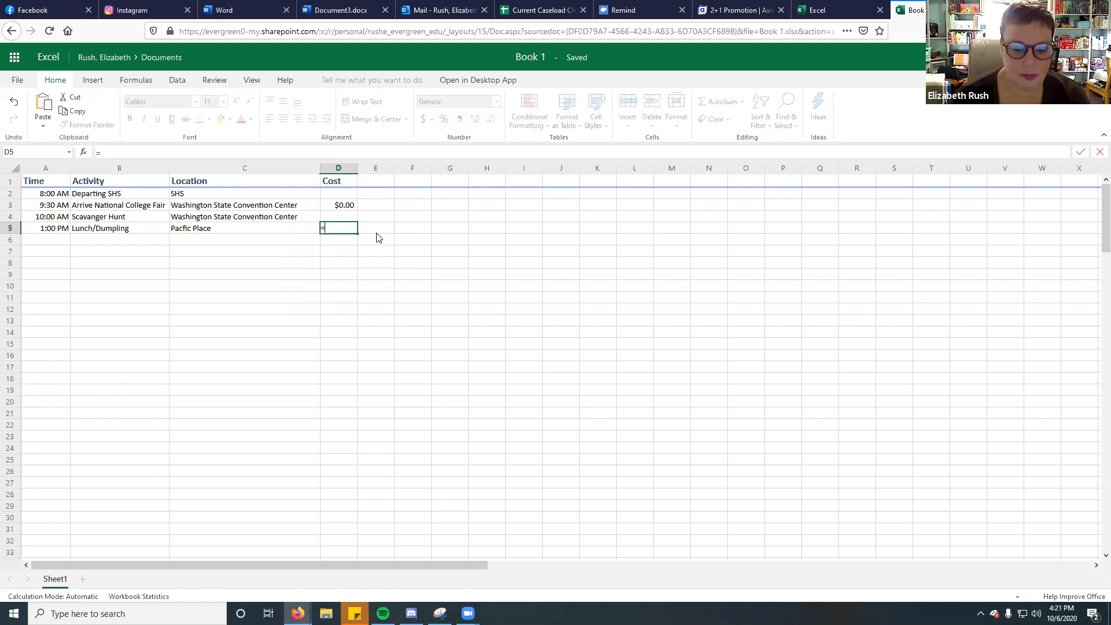
{"action": "type", "text": "Sum"}
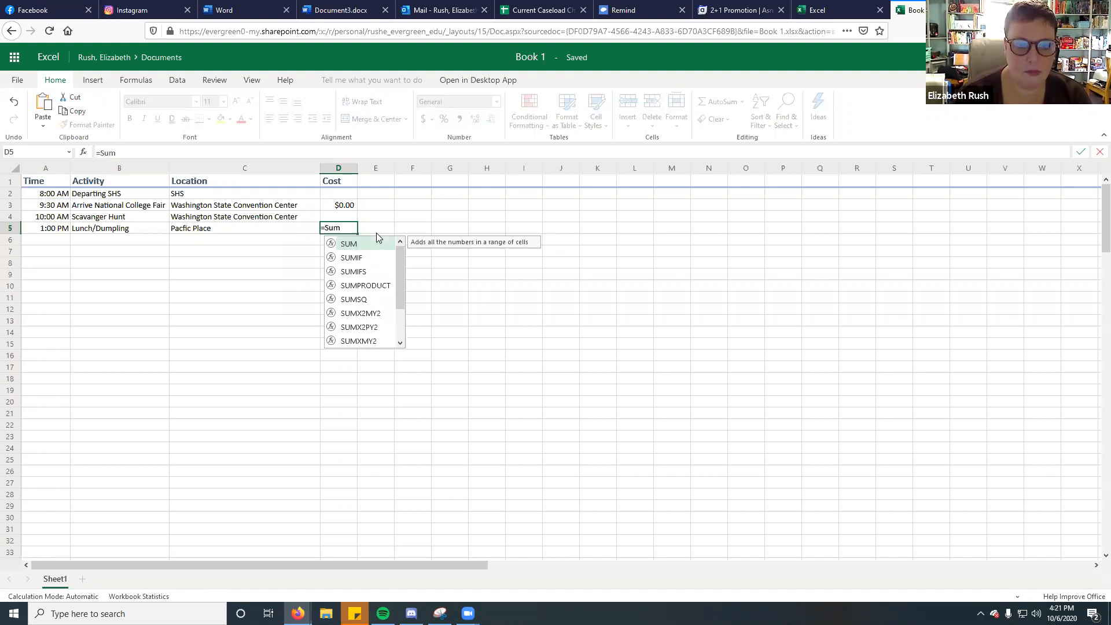
{"action": "type", "text": "("}
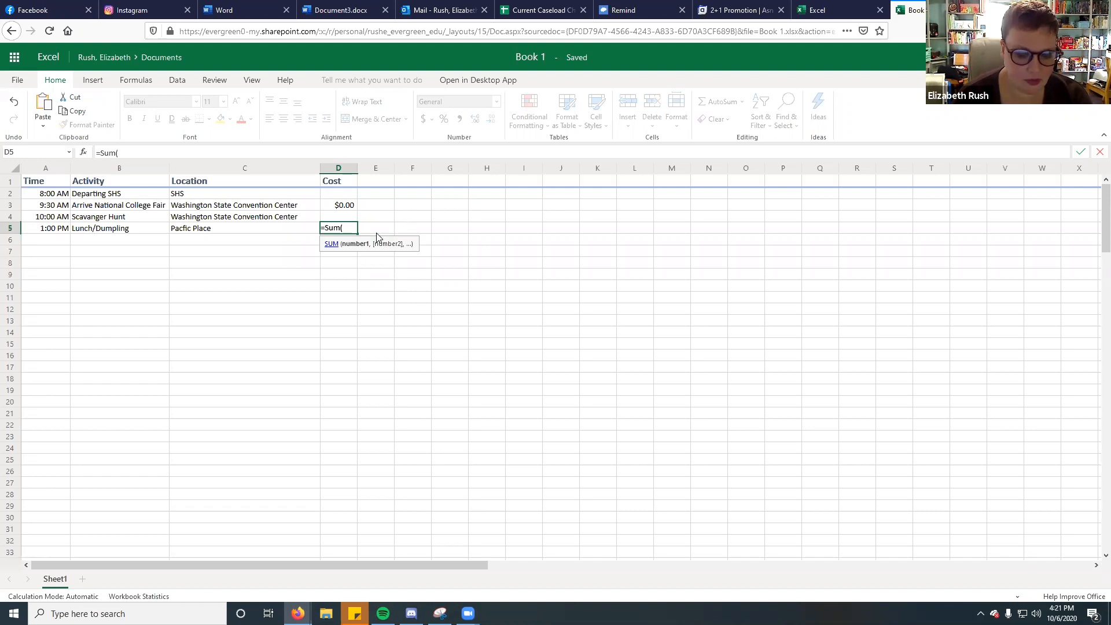
{"action": "type", "text": "$15"}
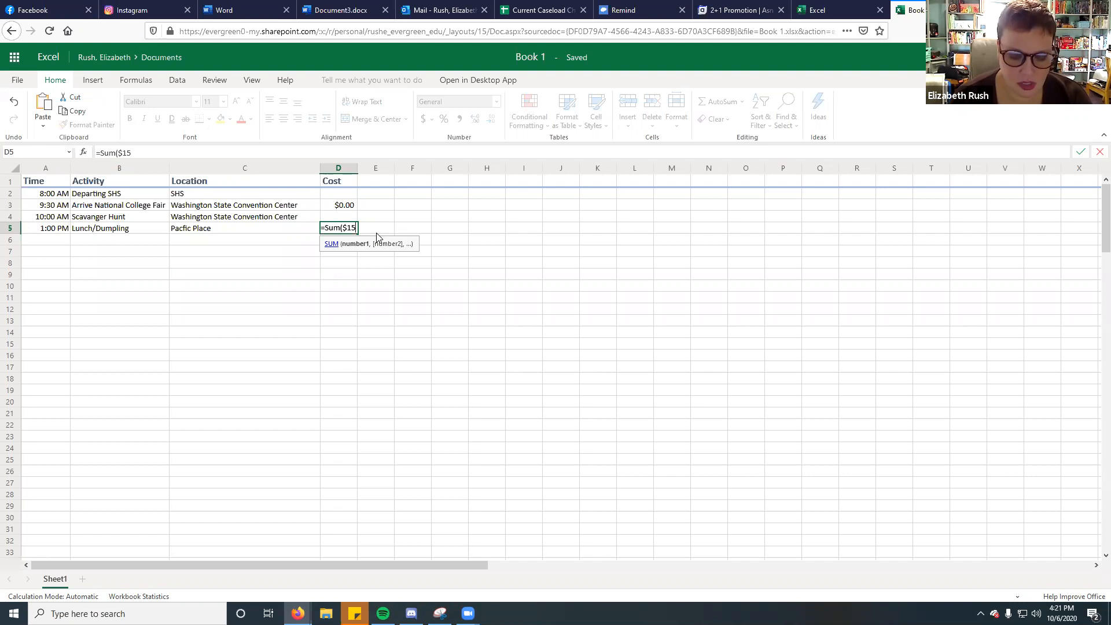
{"action": "type", "text": "="}
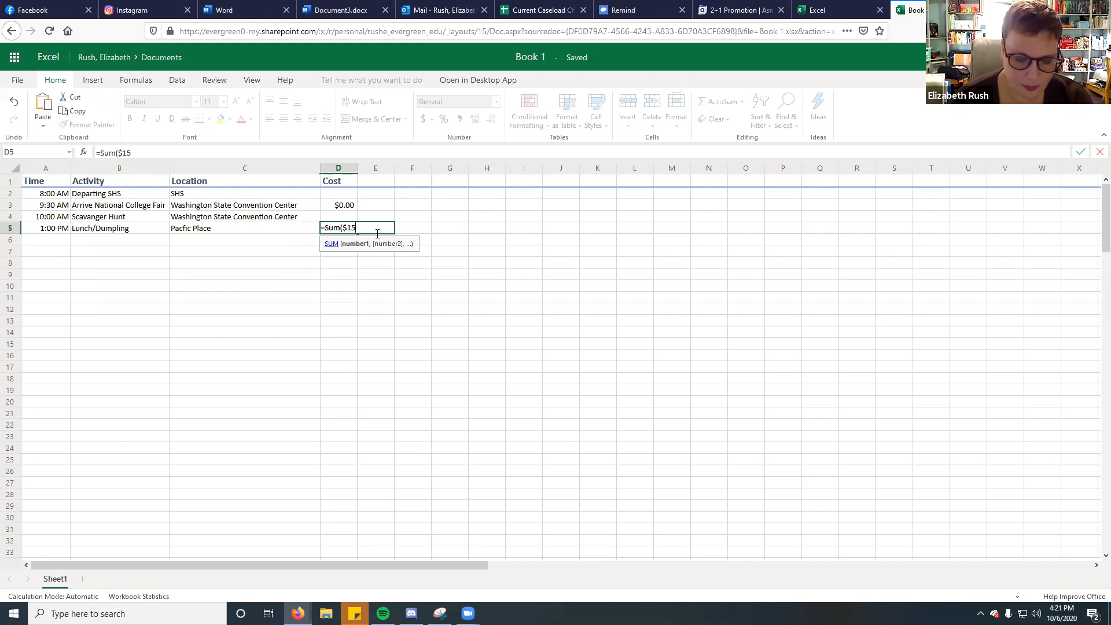
{"action": "type", "text": "*3"}
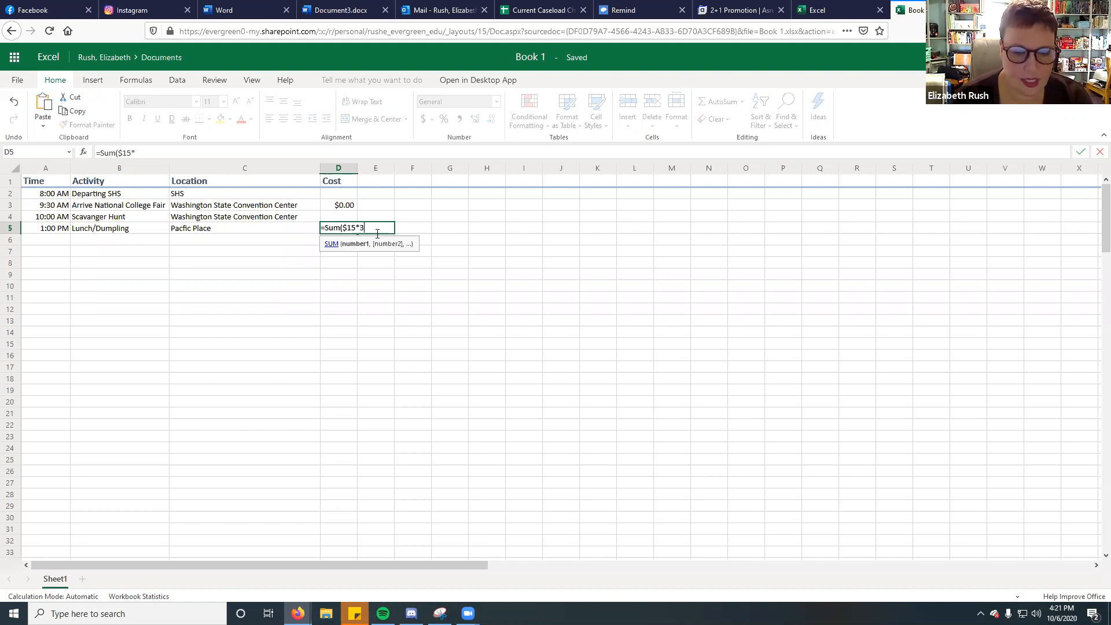
{"action": "type", "text": "0"}
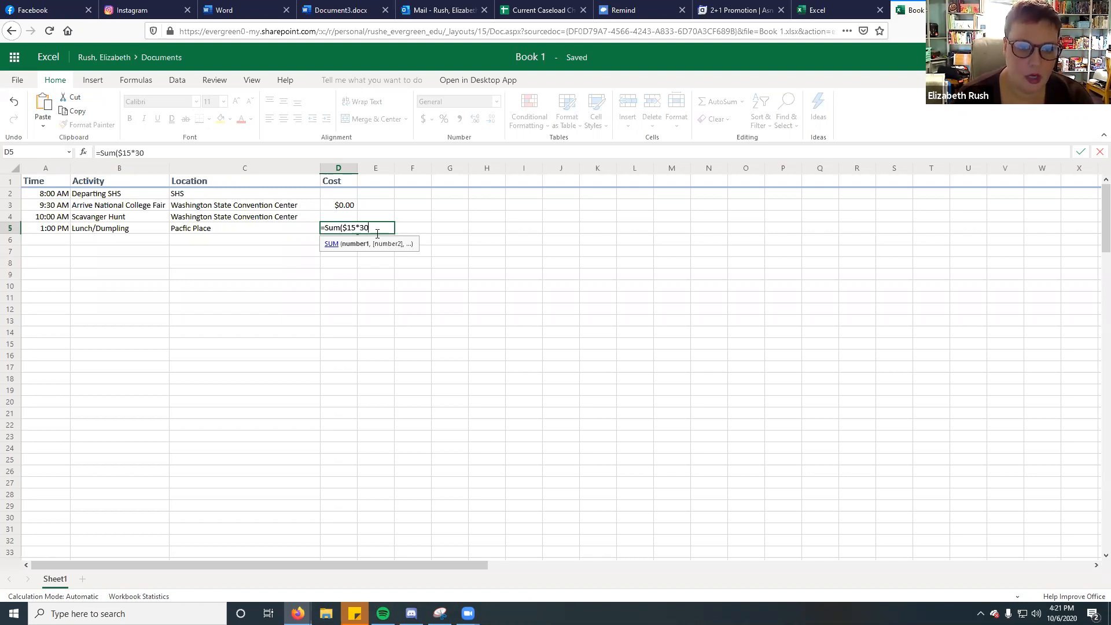
{"action": "type", "text": ")"}
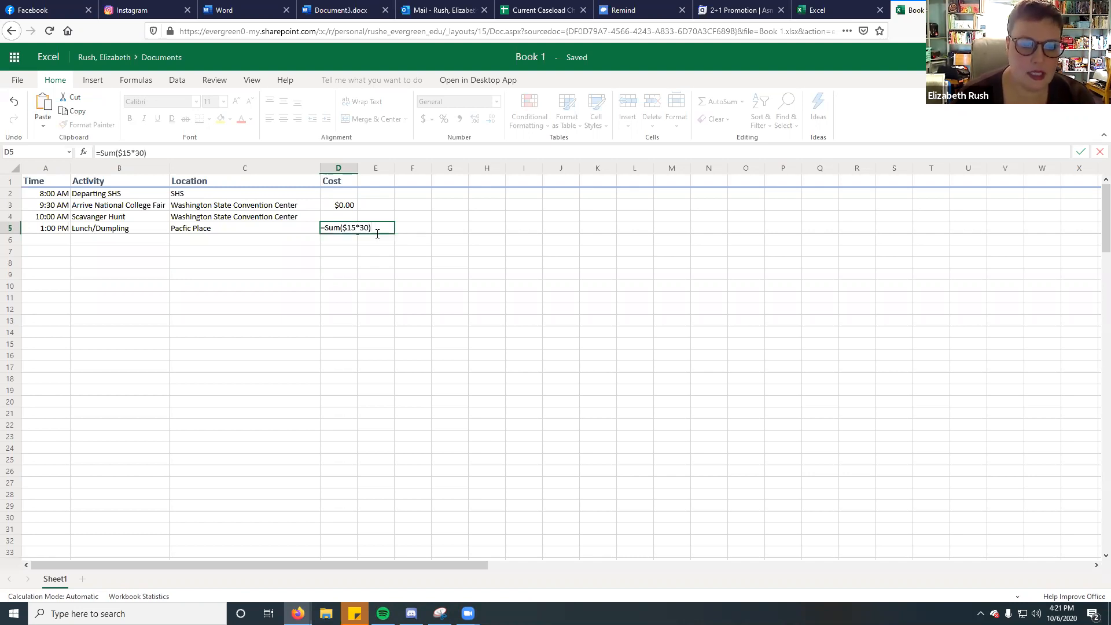
{"action": "key", "text": "Return"}
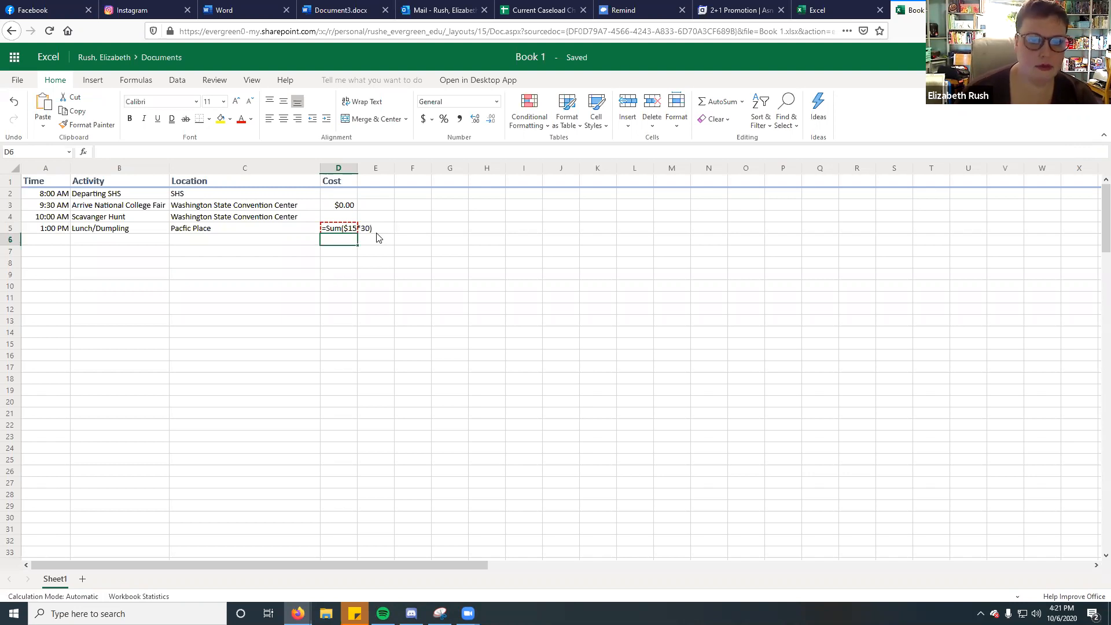
Remove the dollar sign from the lunch cost formula in D5 so it reads =Sum(15*30).
{"action": "left_click", "coordinate": [349, 230]}
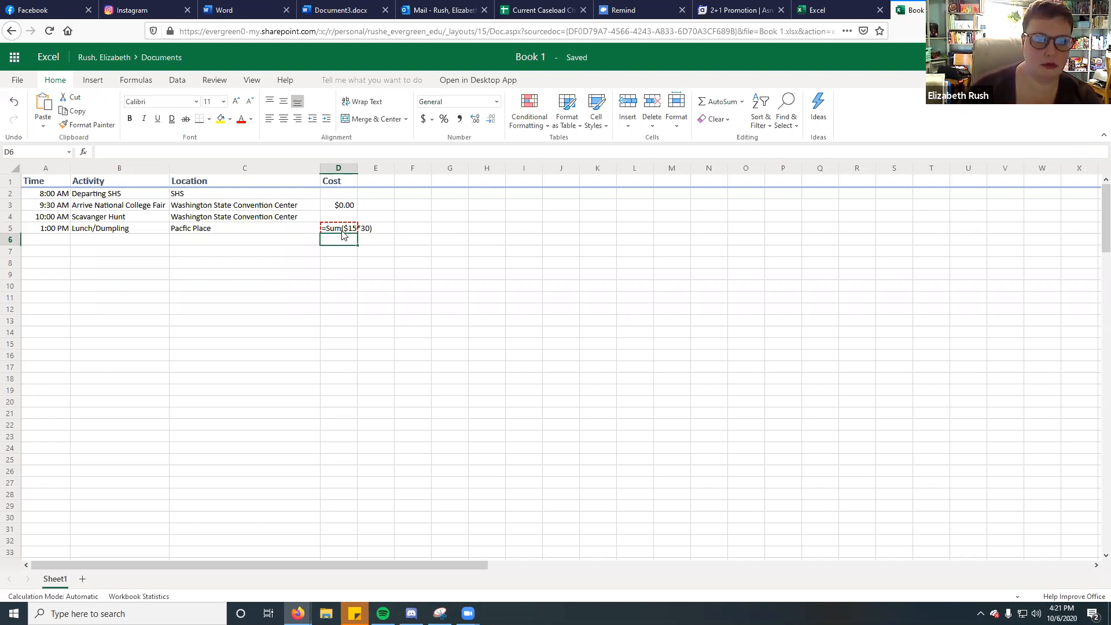
{"action": "left_click", "coordinate": [121, 152]}
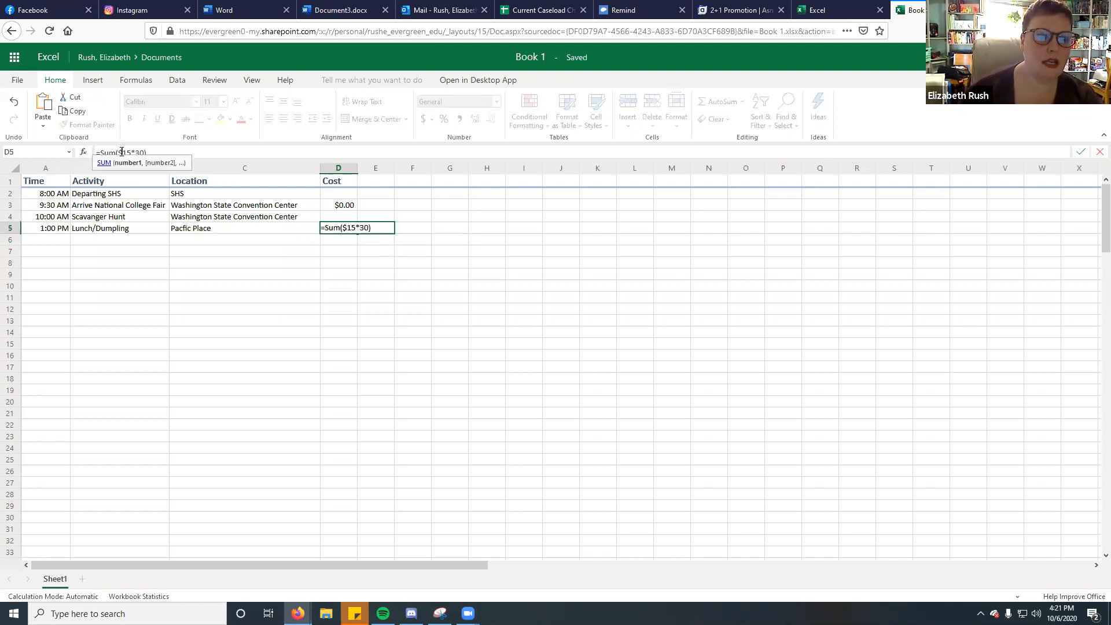
{"action": "key", "text": "BackSpace"}
{"action": "key", "text": "Return"}
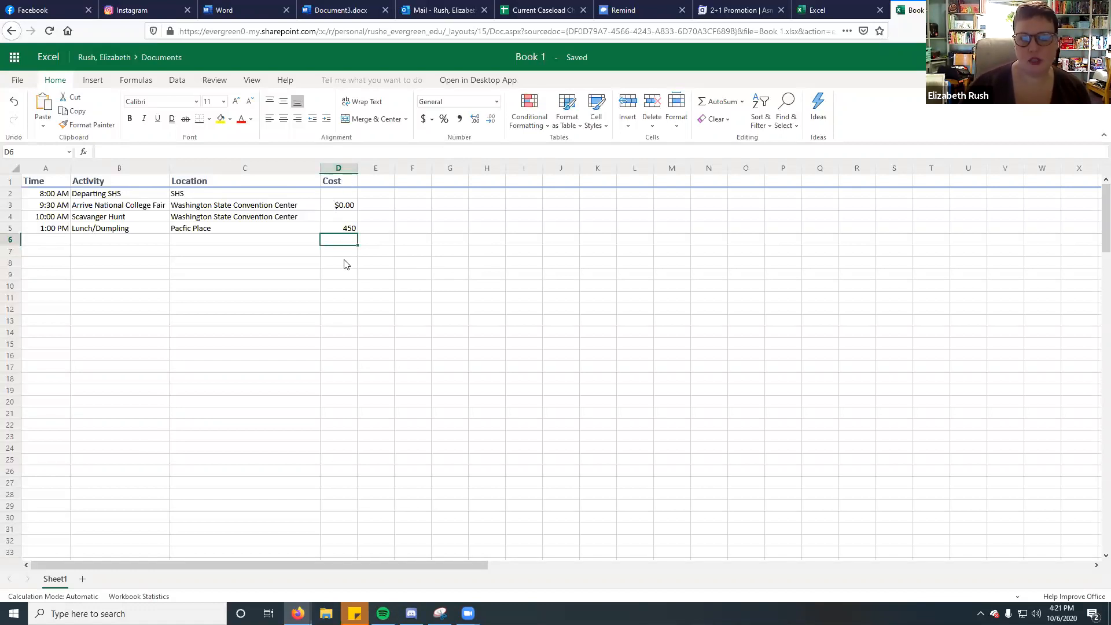
Apply the English (United States) dollar accounting format to the whole Cost column.
{"action": "left_click", "coordinate": [338, 168]}
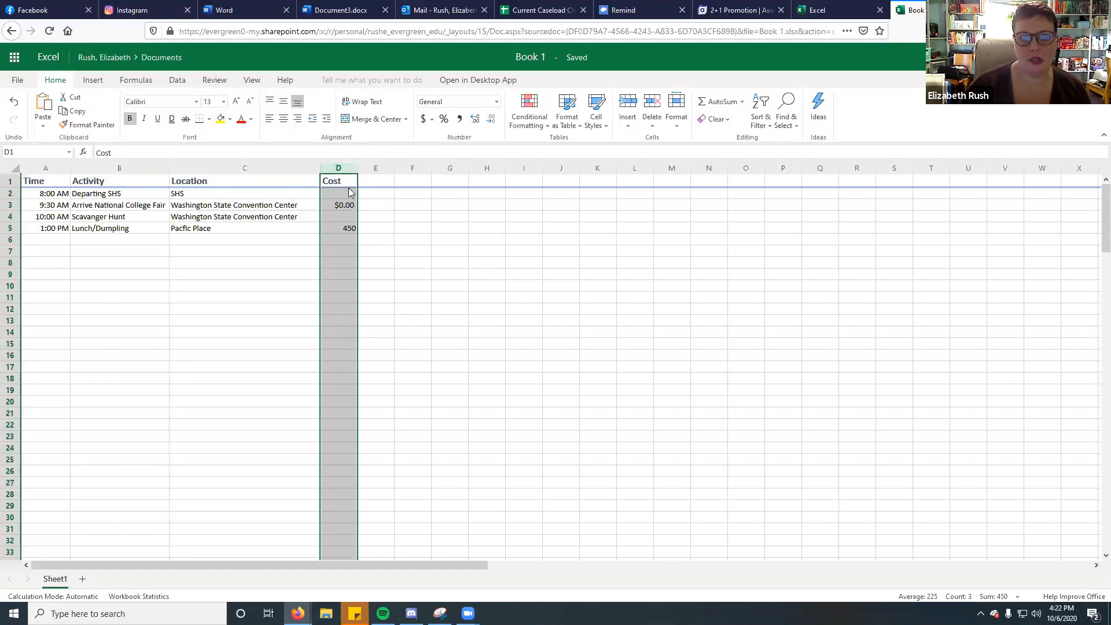
{"action": "left_click", "coordinate": [430, 120]}
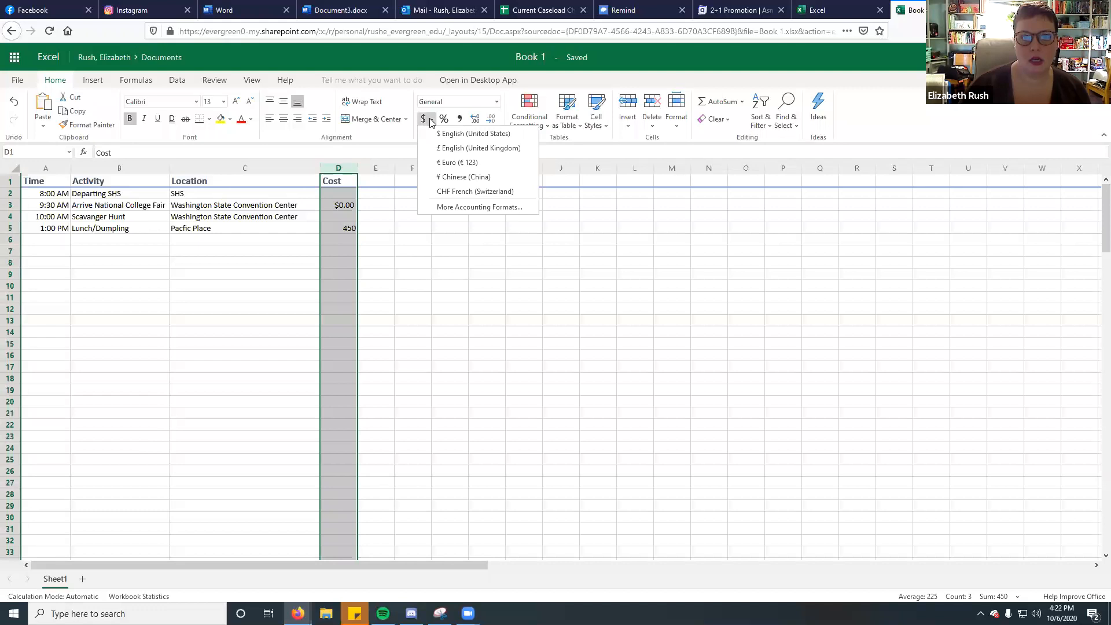
{"action": "left_click", "coordinate": [457, 134]}
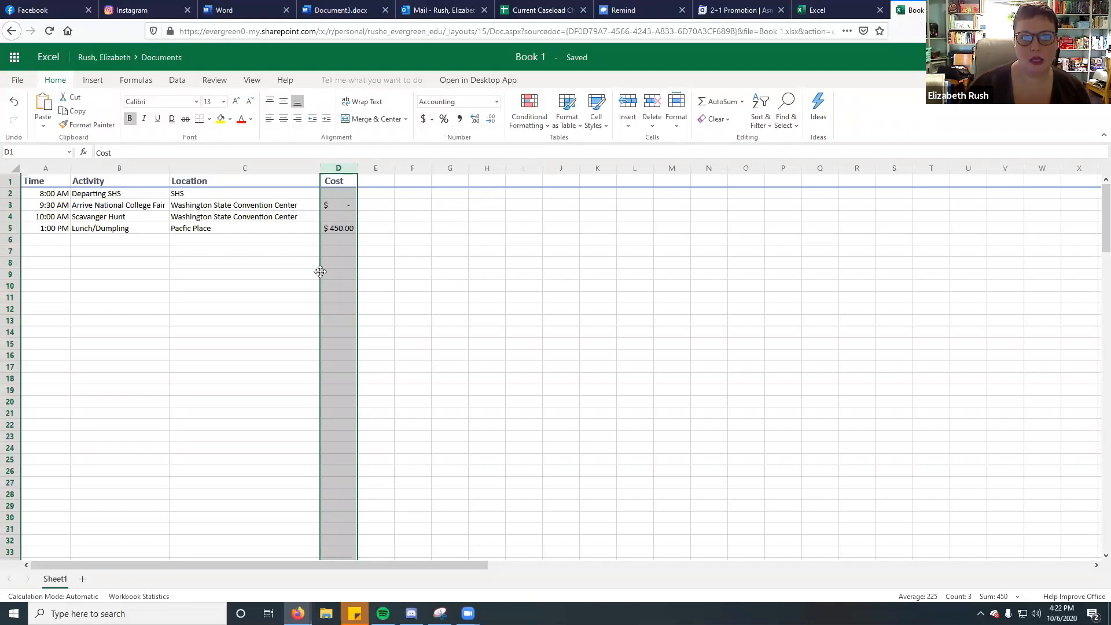
{"action": "left_click", "coordinate": [341, 249]}
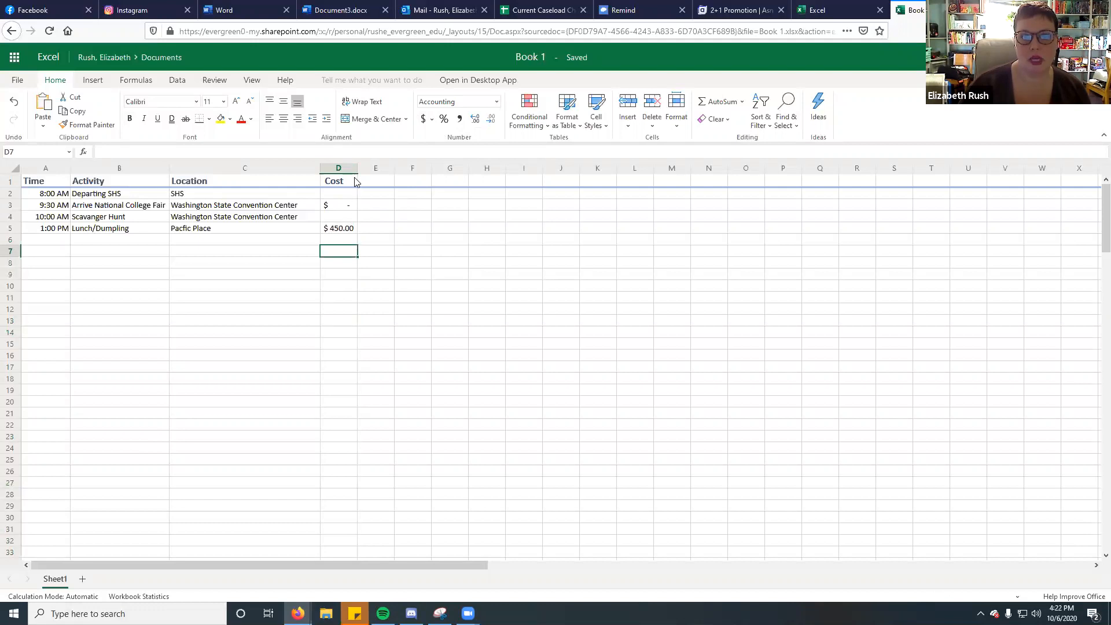
Enter -50 as the scavenger hunt cost in D4.
{"action": "left_click", "coordinate": [350, 220]}
{"action": "double_click", "coordinate": [350, 217]}
{"action": "type", "text": "-50"}
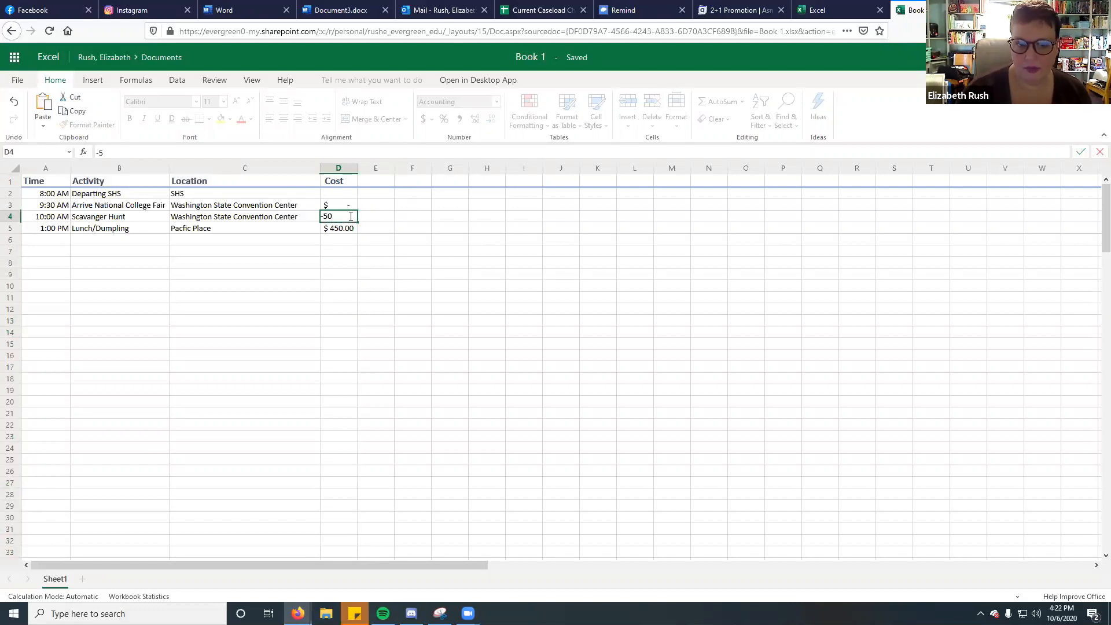
{"action": "key", "text": "Return"}
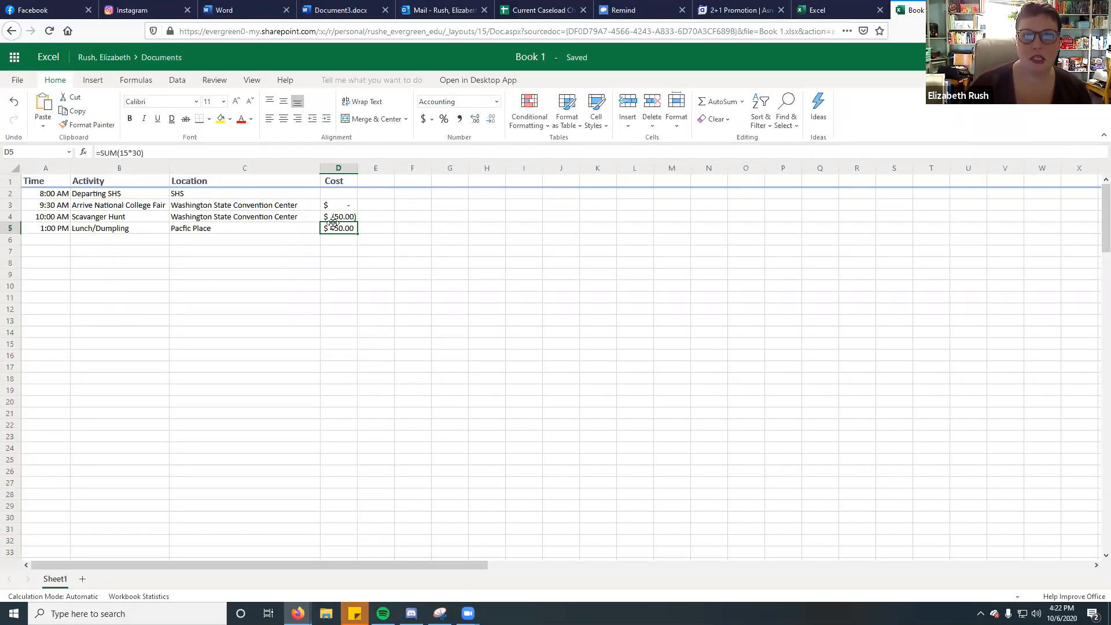
Format only the lunch cost in D5 as Currency and open the number format choices for D4.
{"action": "left_click", "coordinate": [497, 102]}
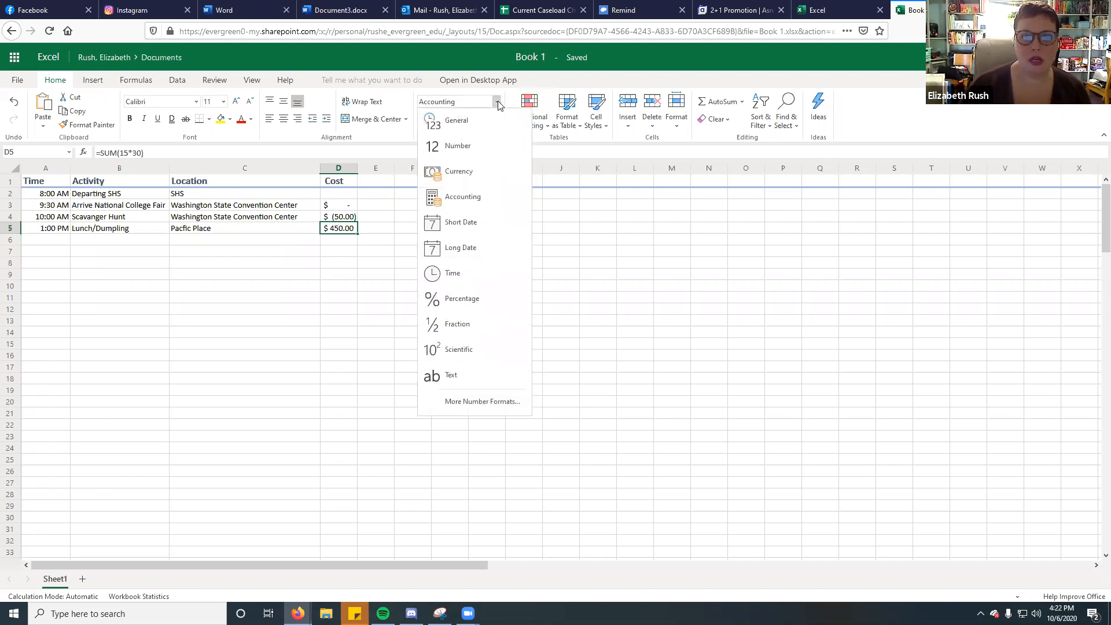
{"action": "left_click", "coordinate": [464, 167]}
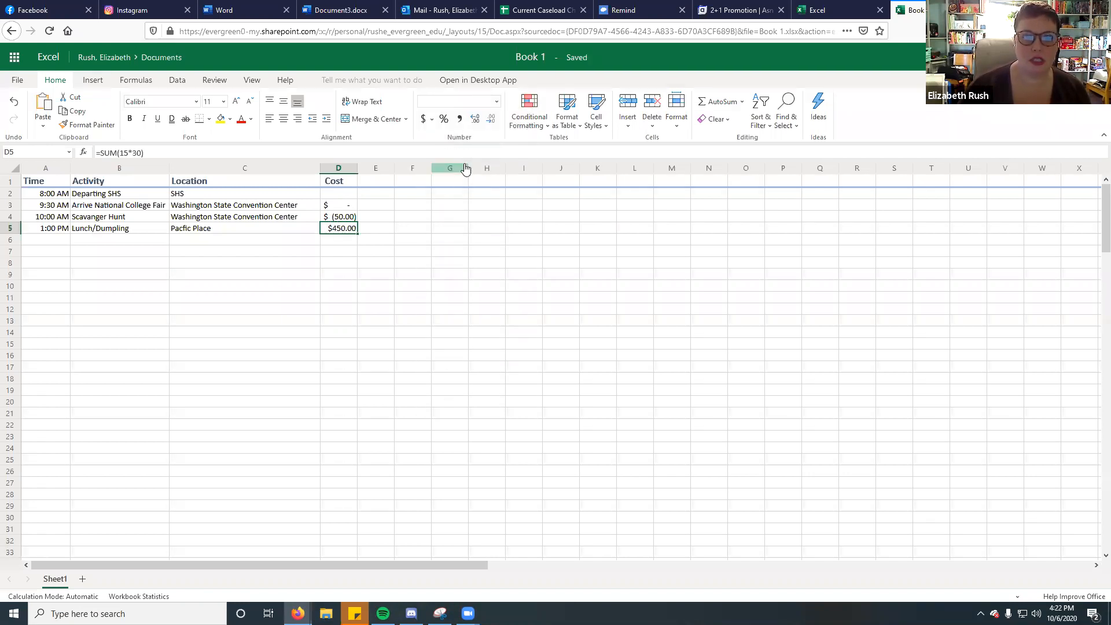
{"action": "left_click", "coordinate": [346, 218]}
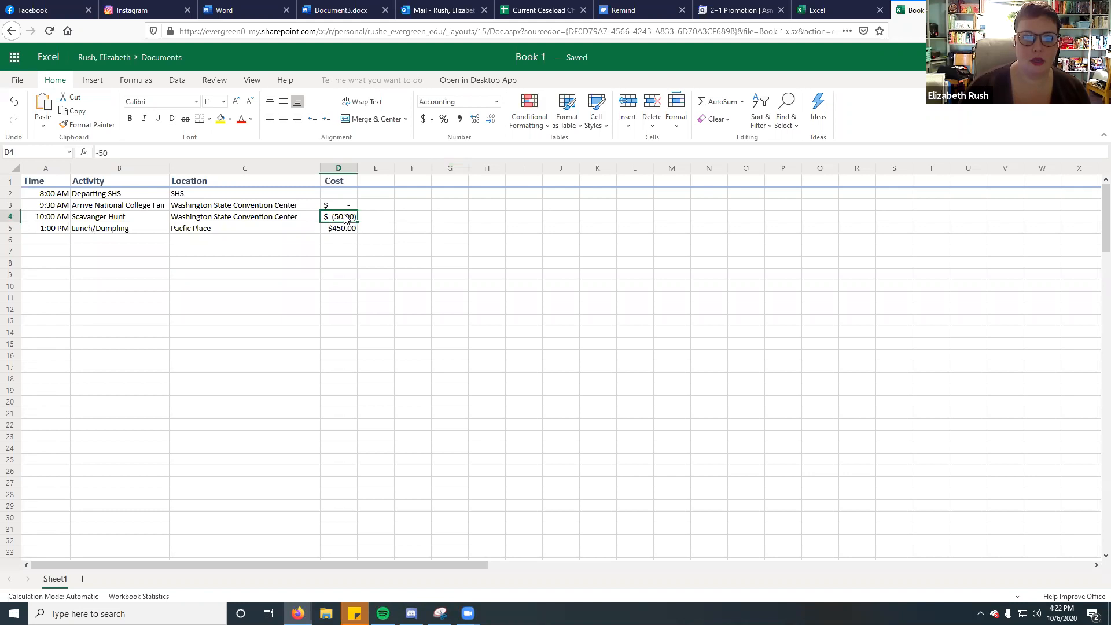
{"action": "left_click", "coordinate": [496, 103]}
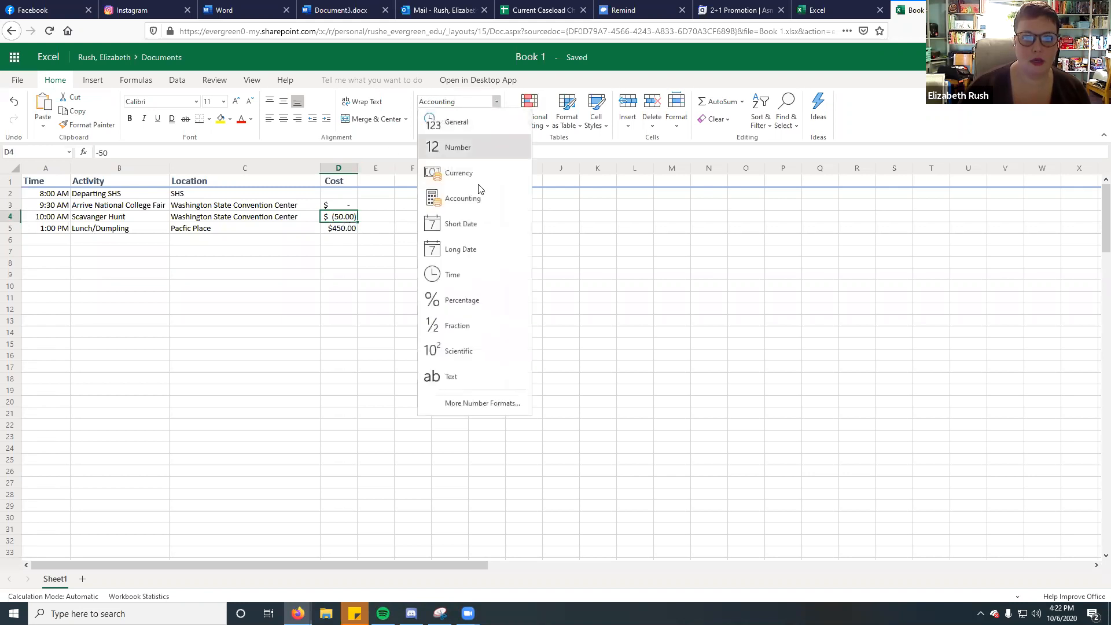
Apply the Currency number format to the whole Cost column.
{"action": "left_click", "coordinate": [341, 173]}
{"action": "left_click", "coordinate": [342, 170]}
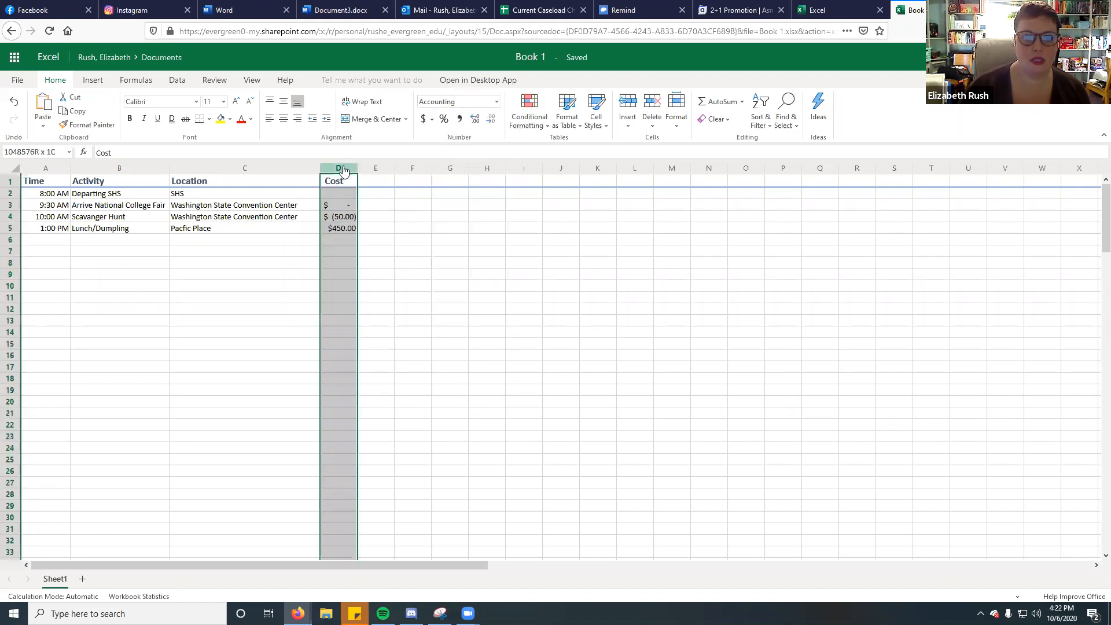
{"action": "left_click", "coordinate": [496, 103]}
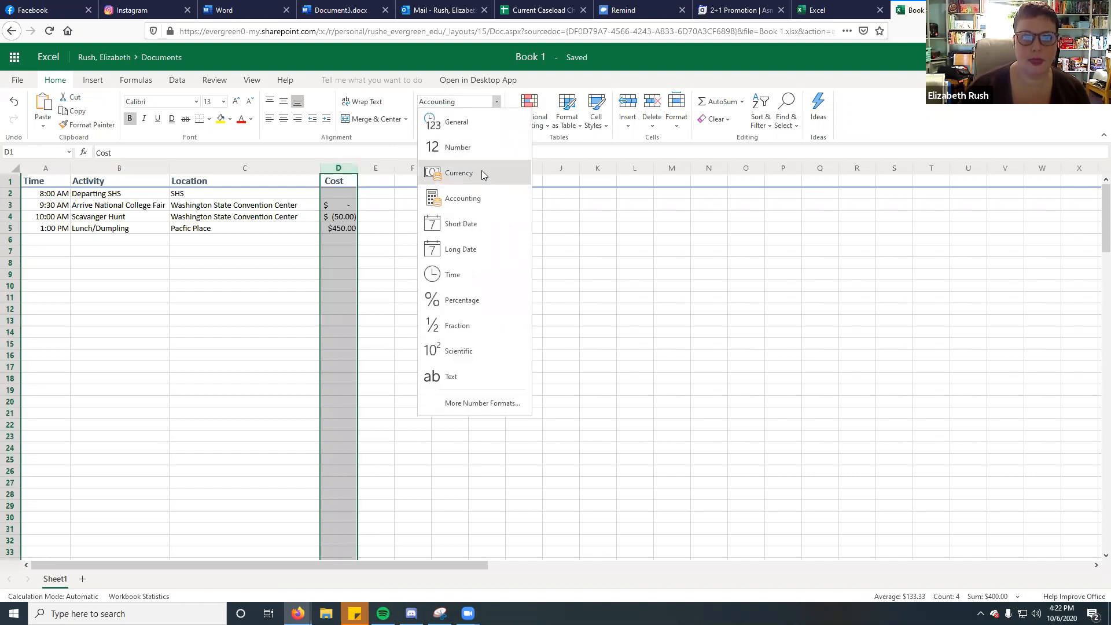
{"action": "left_click", "coordinate": [485, 174]}
{"action": "left_click", "coordinate": [420, 241]}
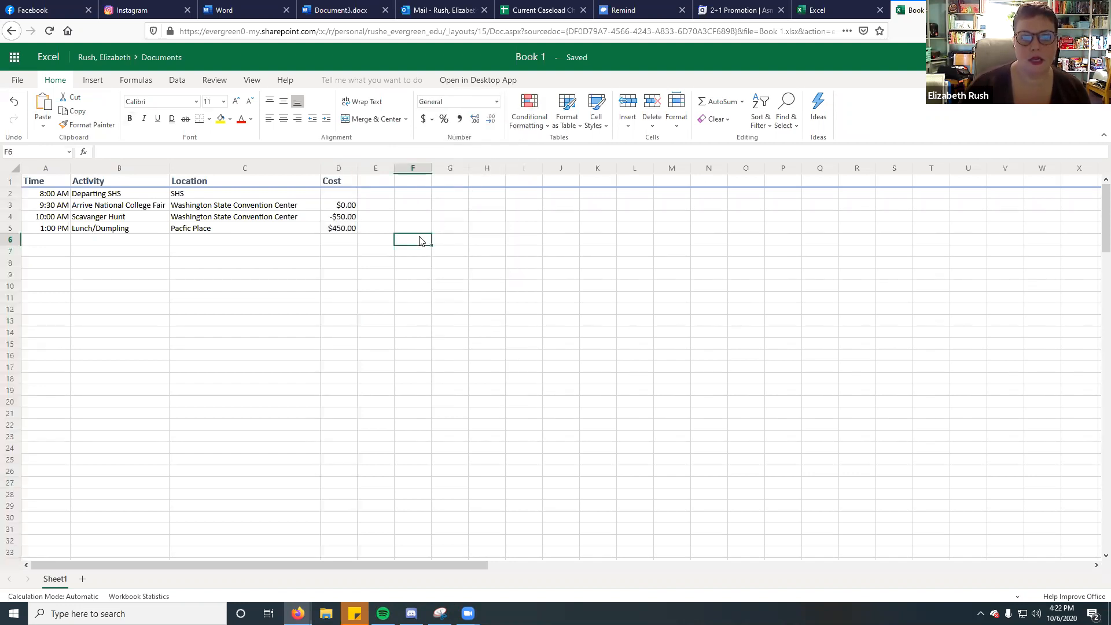
Set the scavenger hunt cost in D4 to 0.
{"action": "left_click", "coordinate": [335, 217]}
{"action": "mouse_move", "coordinate": [439, 614]}
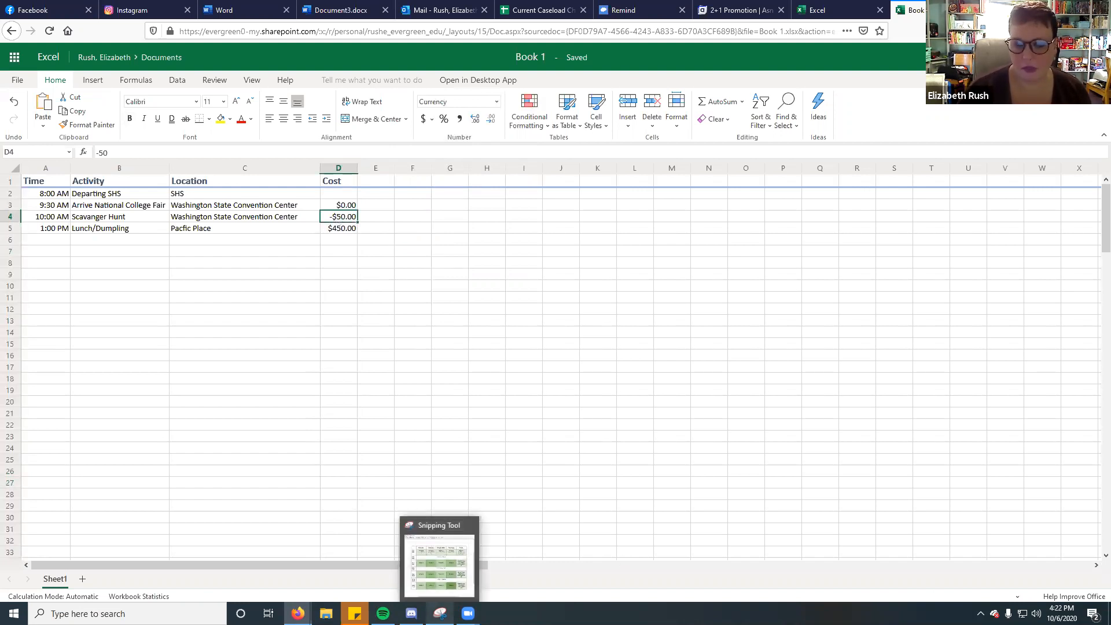
{"action": "type", "text": "0"}
{"action": "key", "text": "Return"}
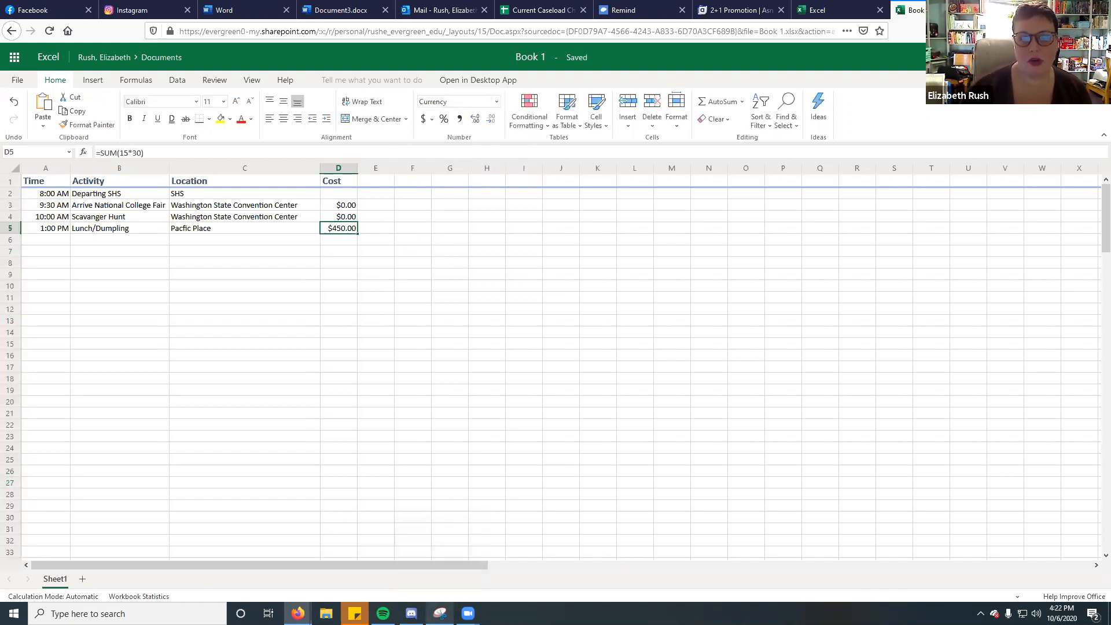
Format the whole Time column as Time using the 1:30 PM type.
{"action": "left_click", "coordinate": [57, 194]}
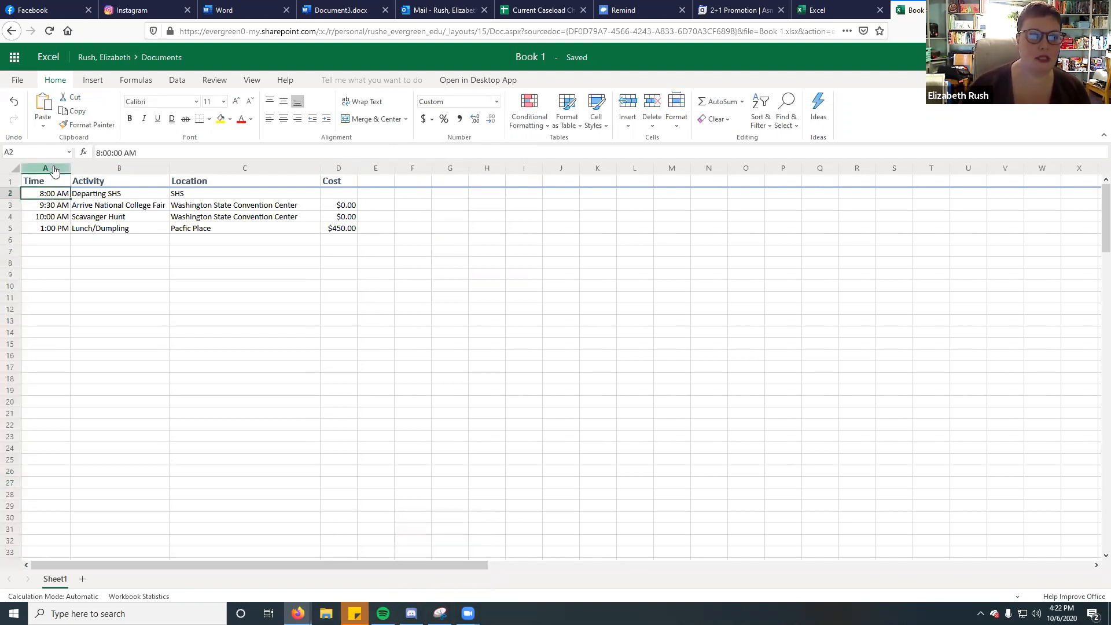
{"action": "left_click", "coordinate": [55, 168]}
{"action": "left_click", "coordinate": [496, 102]}
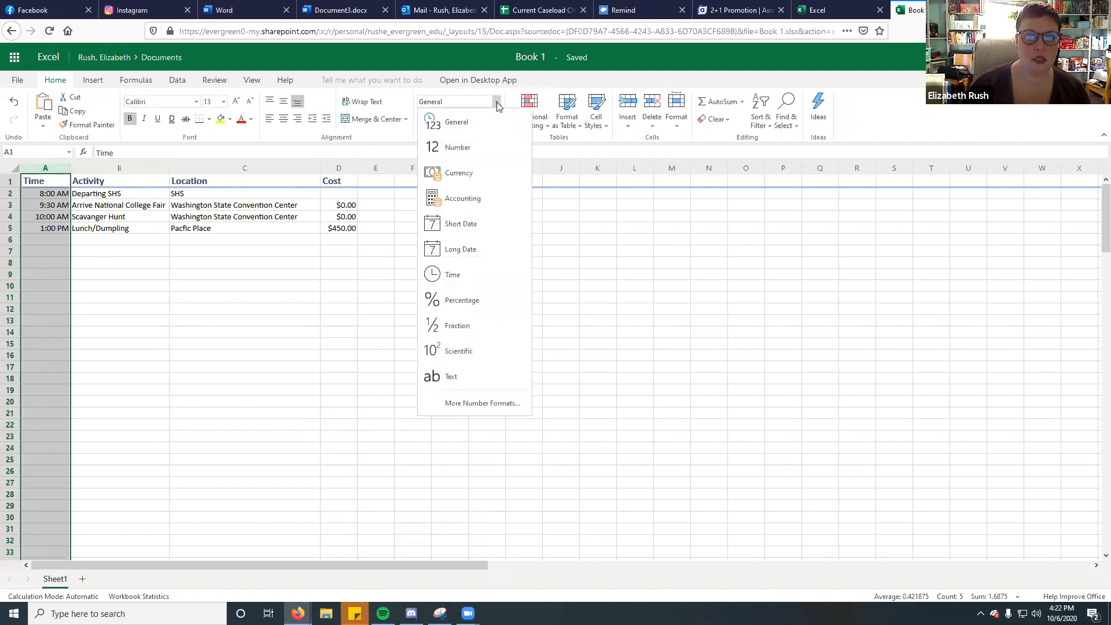
{"action": "left_click", "coordinate": [470, 276]}
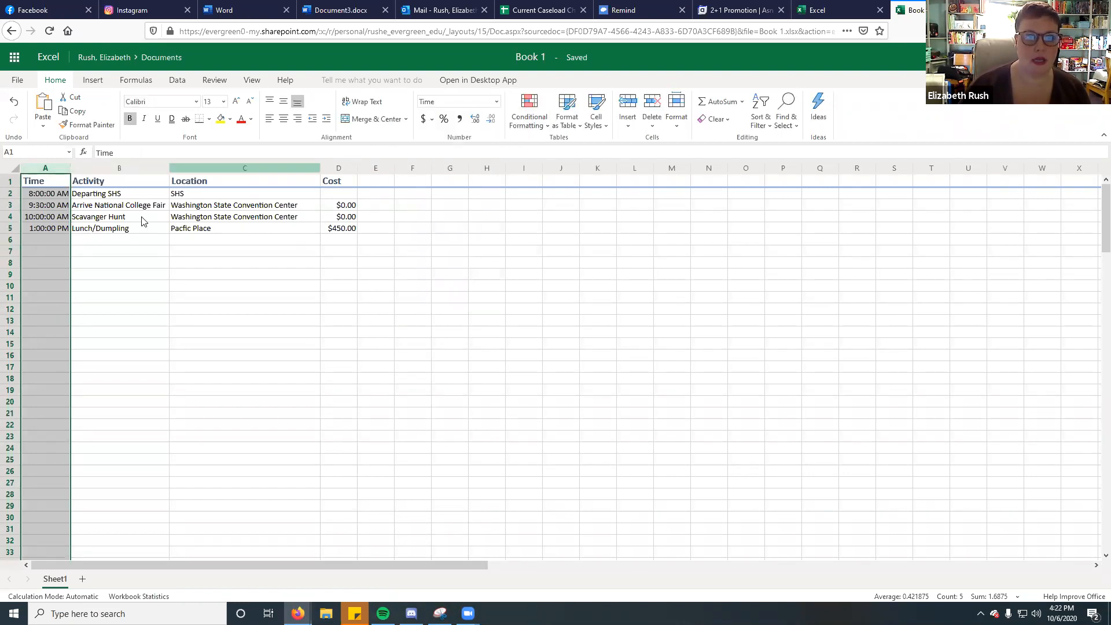
{"action": "left_click", "coordinate": [496, 102]}
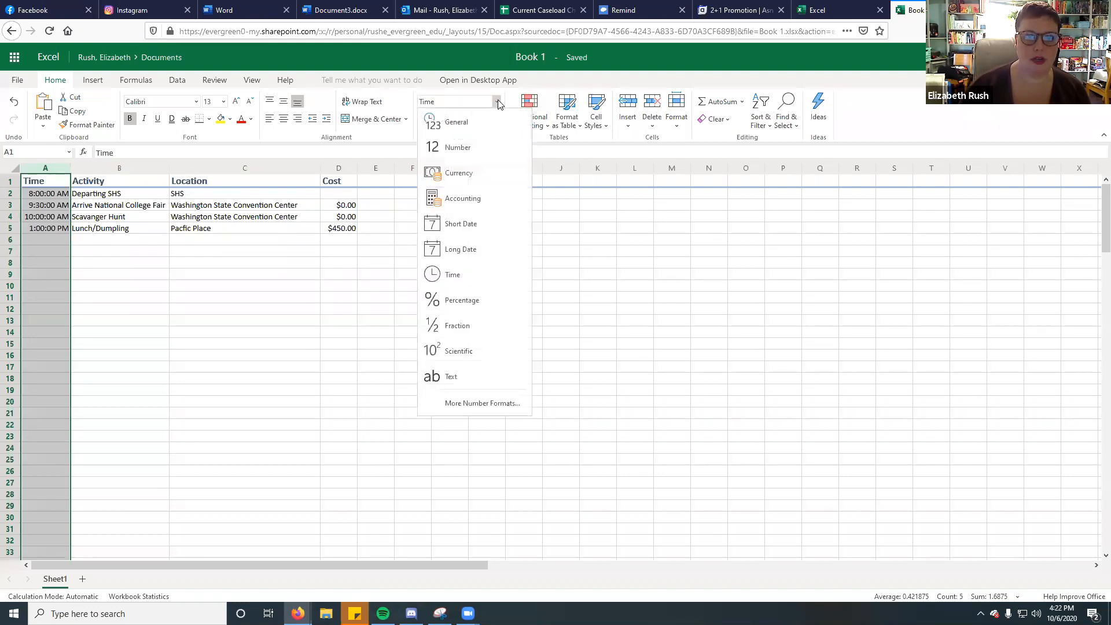
{"action": "left_click", "coordinate": [471, 402]}
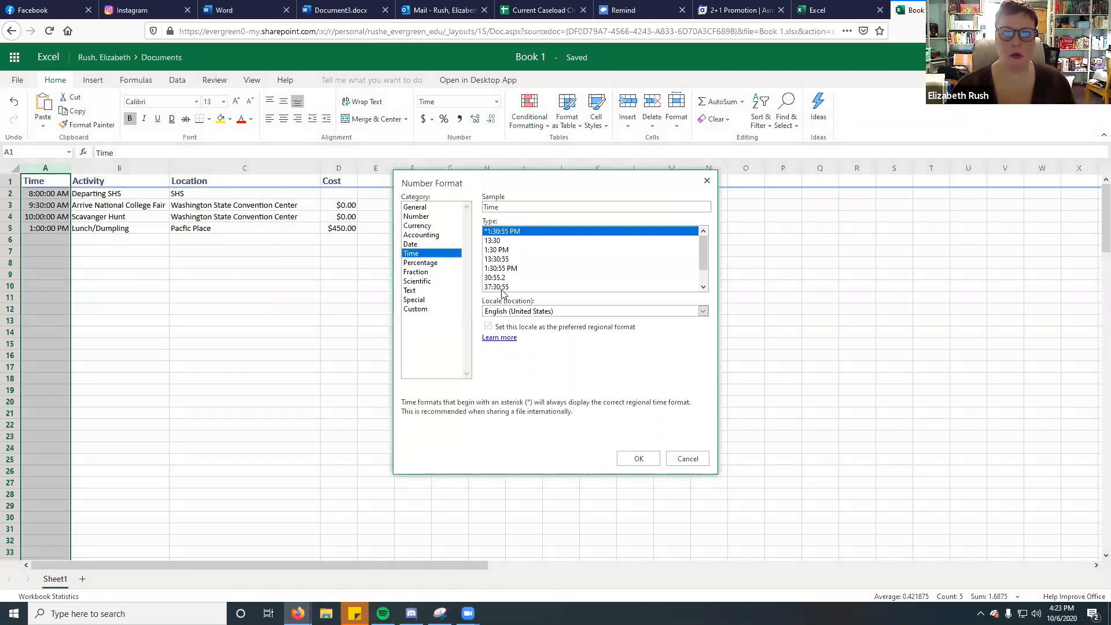
{"action": "left_click", "coordinate": [526, 251]}
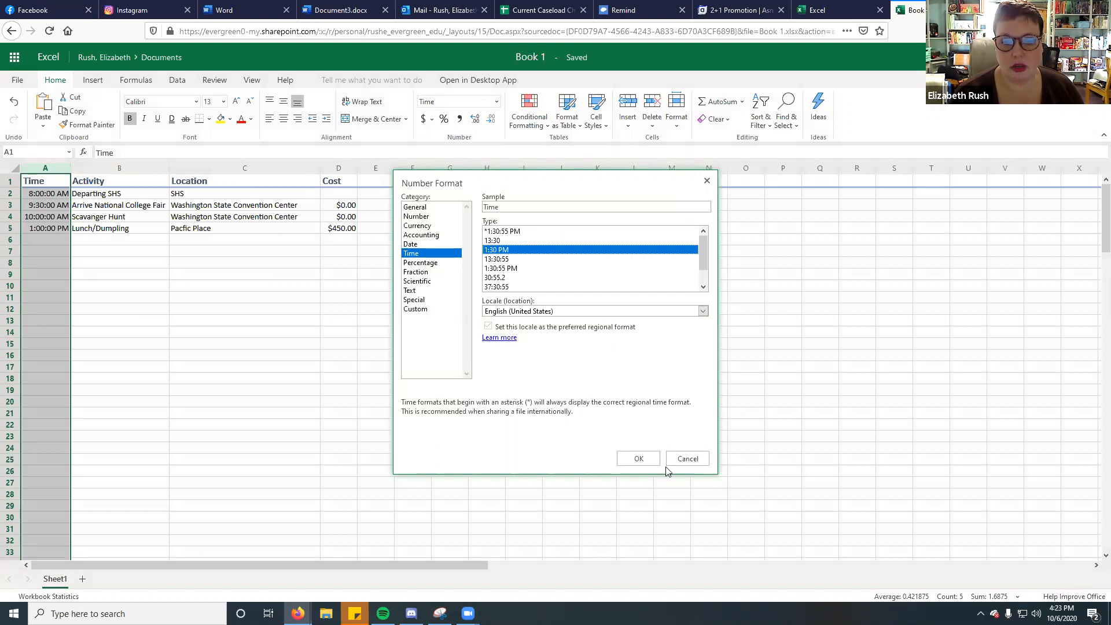
{"action": "left_click", "coordinate": [635, 458]}
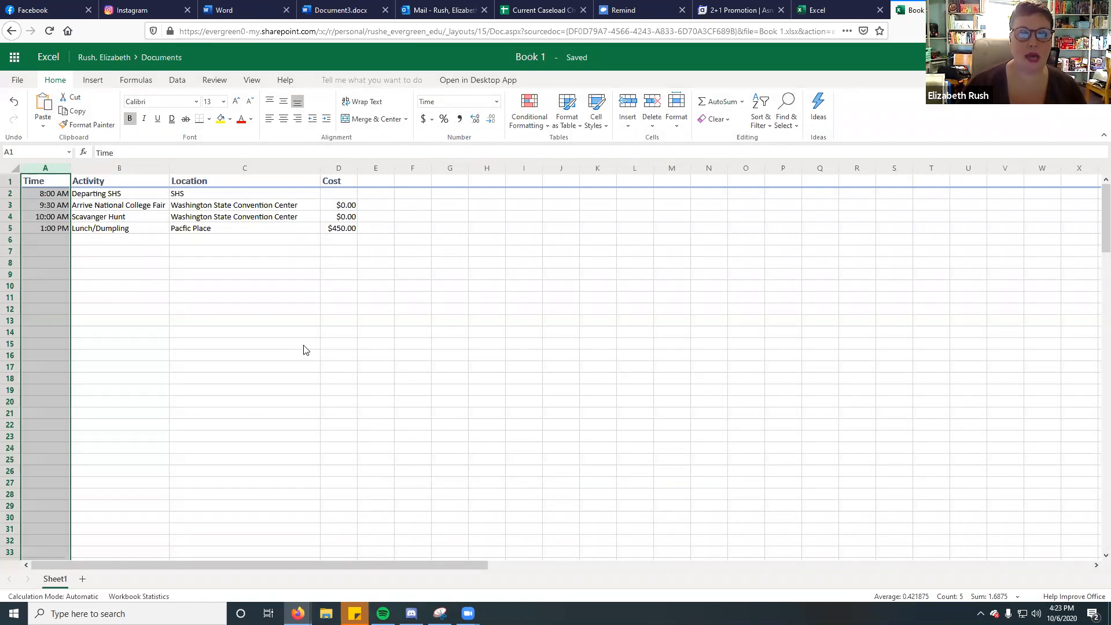
{"action": "left_click", "coordinate": [147, 263]}
Enter 2:00 PM as the time in A6 below the lunch row.
{"action": "left_click", "coordinate": [62, 242]}
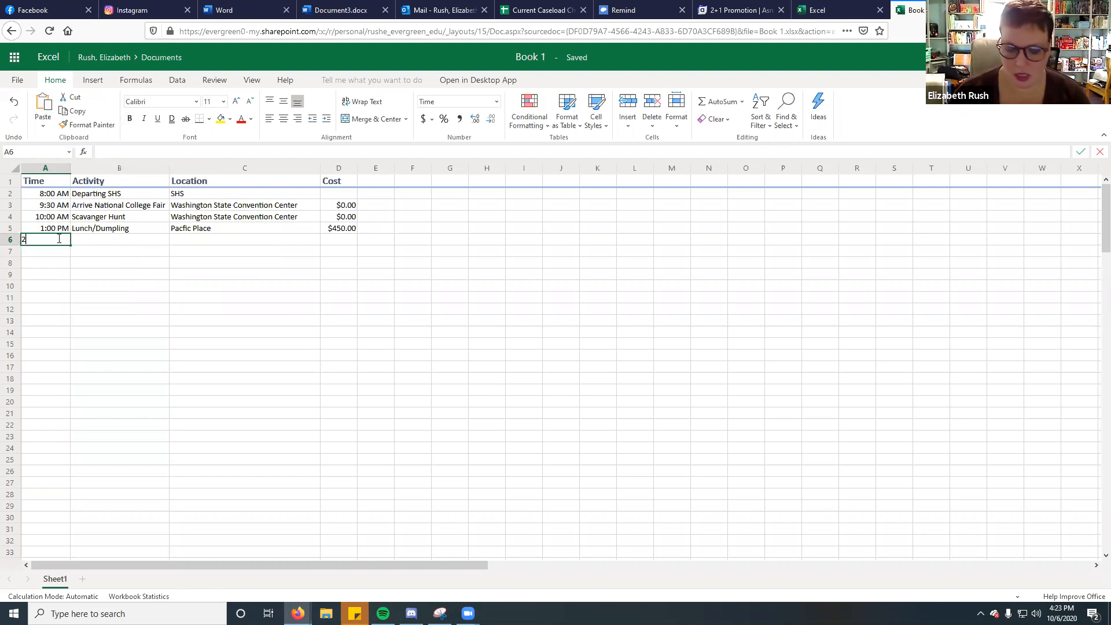
{"action": "type", "text": "2:00"}
{"action": "key", "text": "Tab"}
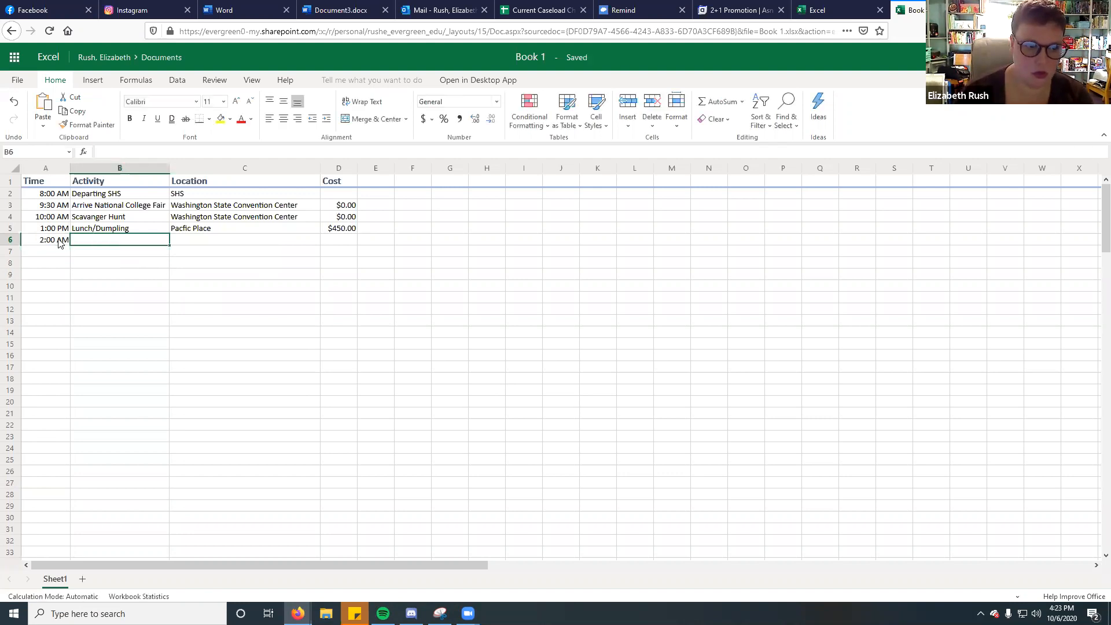
{"action": "left_click", "coordinate": [59, 243]}
{"action": "left_click", "coordinate": [116, 152]}
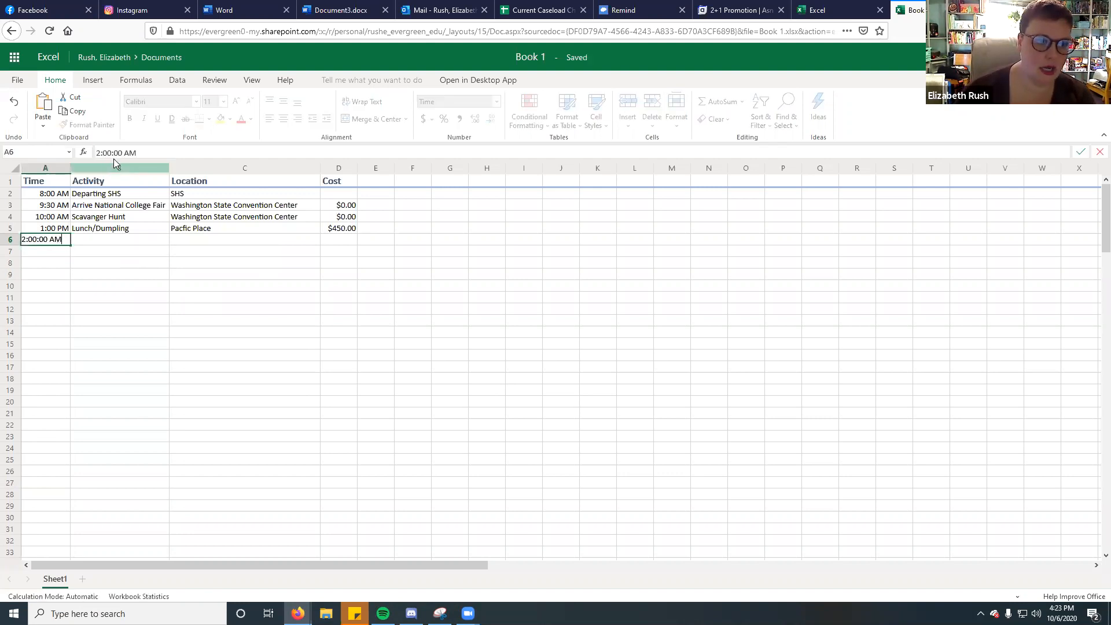
{"action": "left_click_drag", "start_coordinate": [123, 152], "coordinate": [128, 152]}
{"action": "type", "text": "P"}
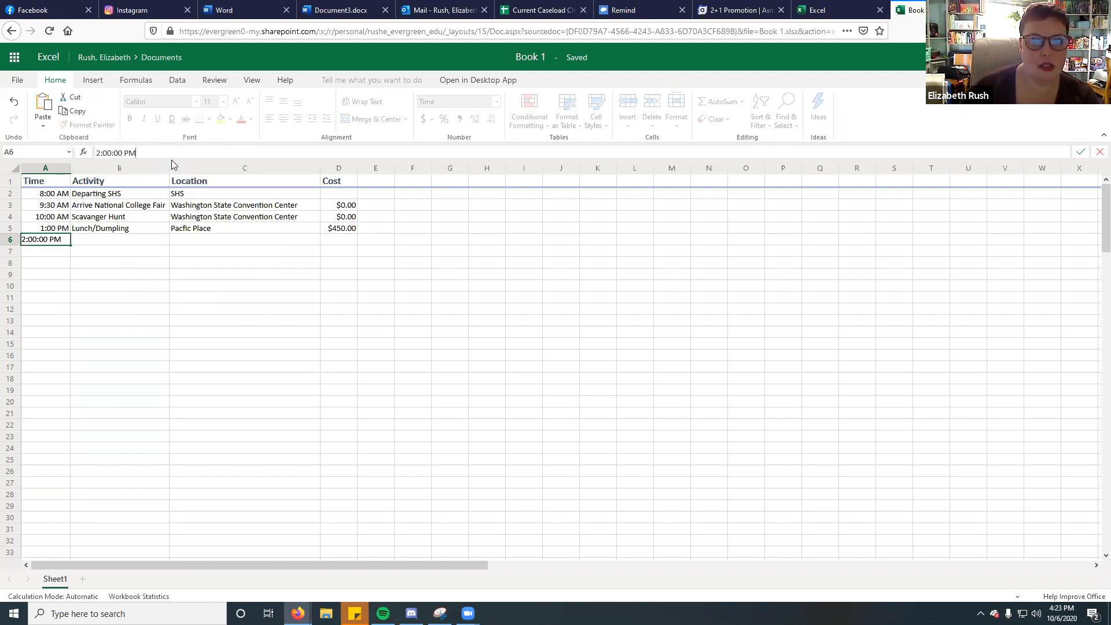
{"action": "left_click", "coordinate": [116, 241]}
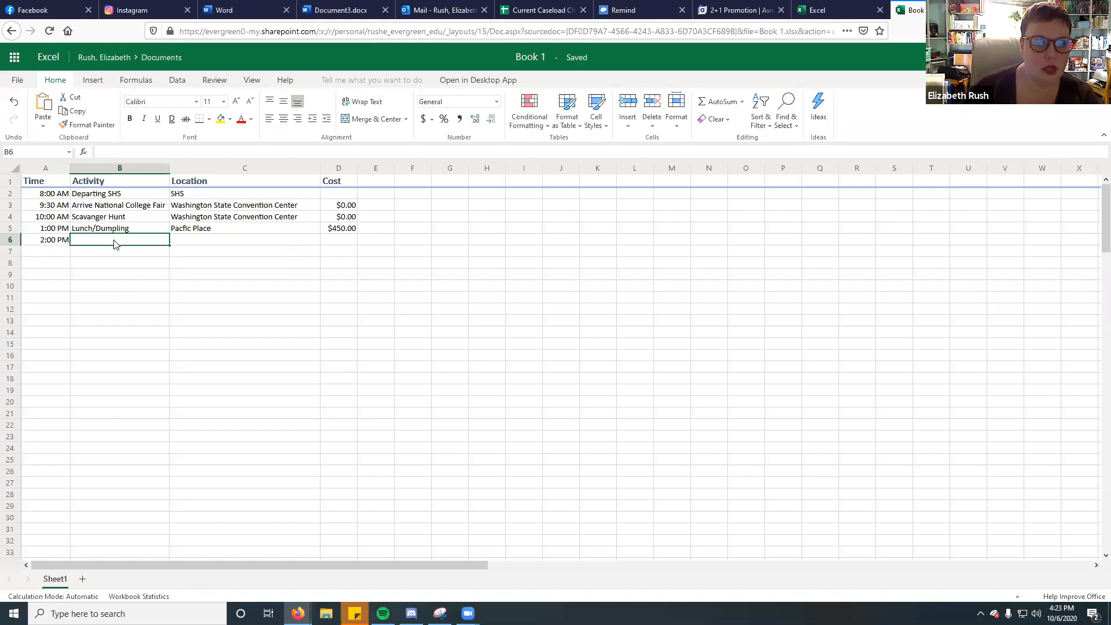
Fill in row 6 with the activity Depart Seattle and the location SHS.
{"action": "double_click", "coordinate": [116, 241]}
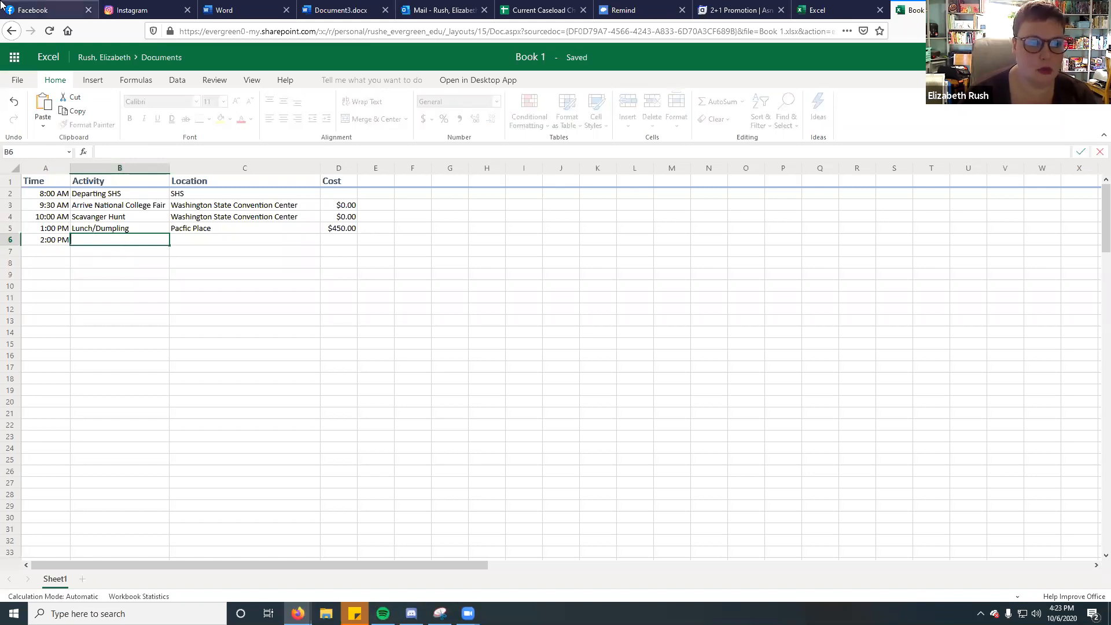
{"action": "type", "text": "Depart"}
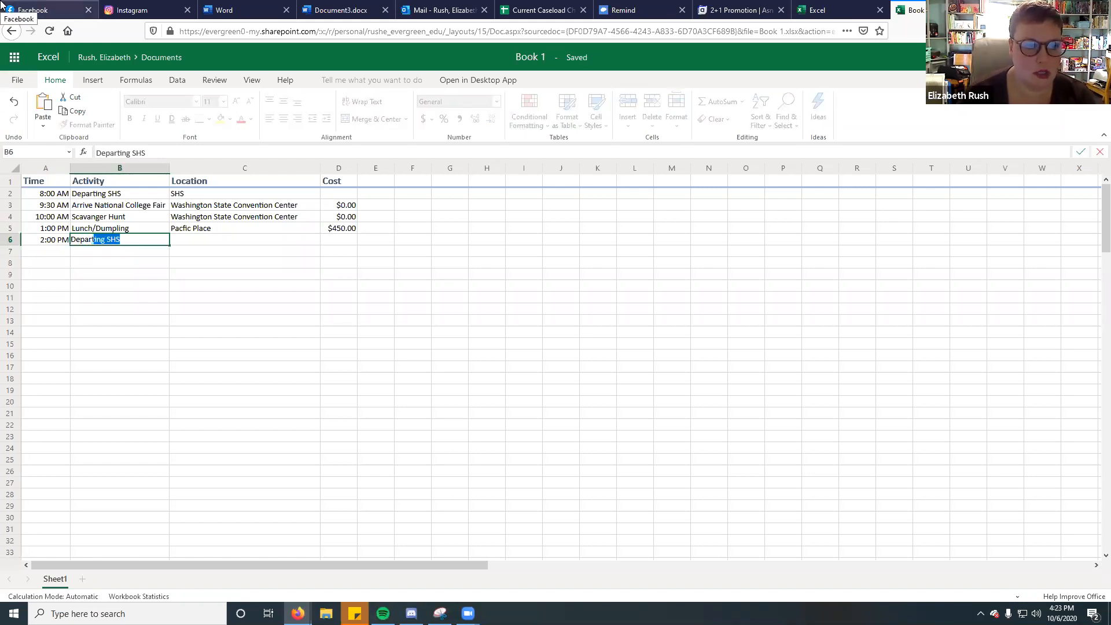
{"action": "key", "text": "BackSpace"}
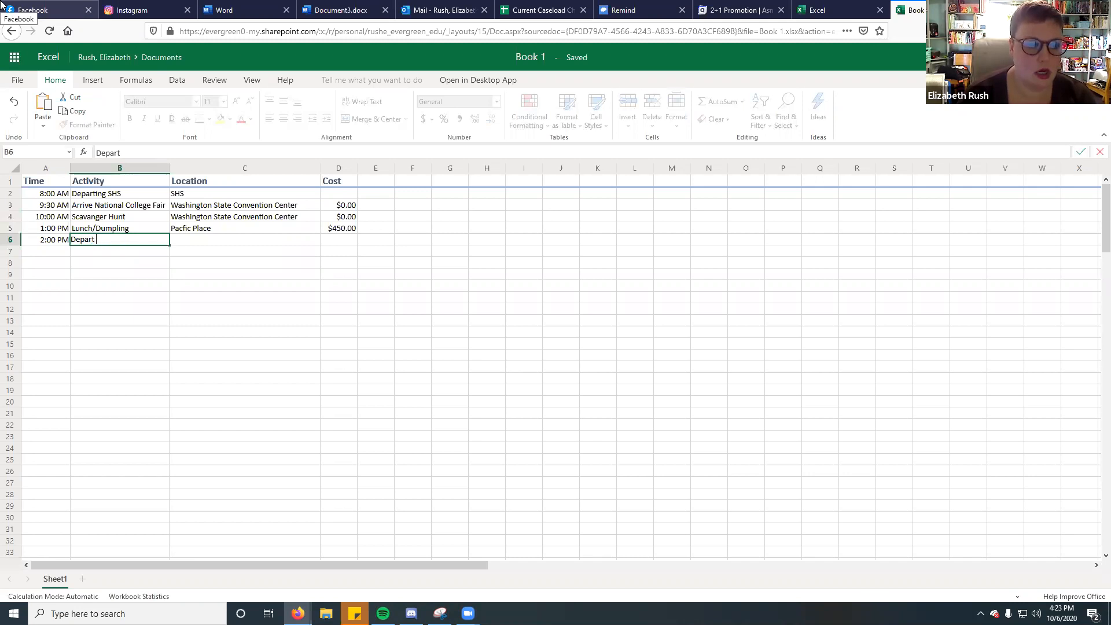
{"action": "type", "text": "Seattle"}
{"action": "key", "text": "Tab"}
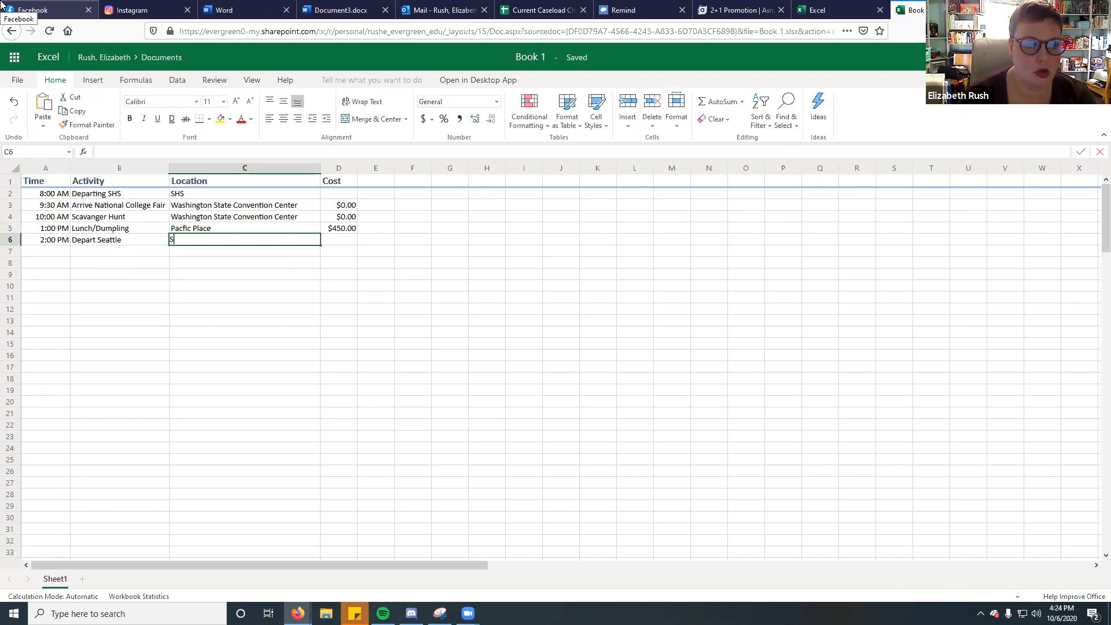
{"action": "type", "text": "SHS"}
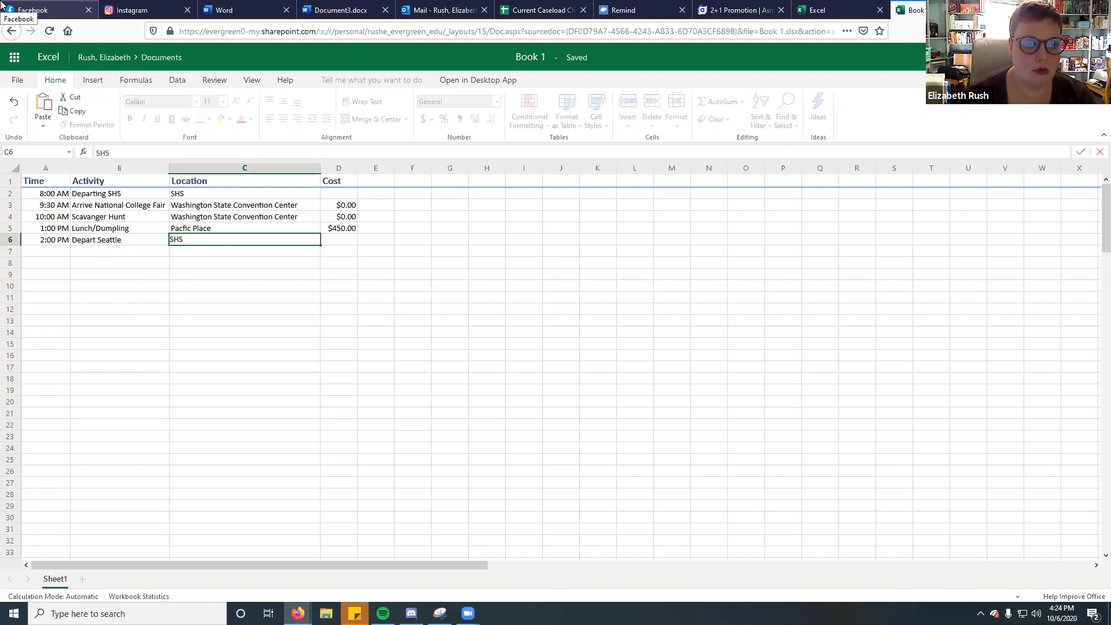
{"action": "key", "text": "Tab"}
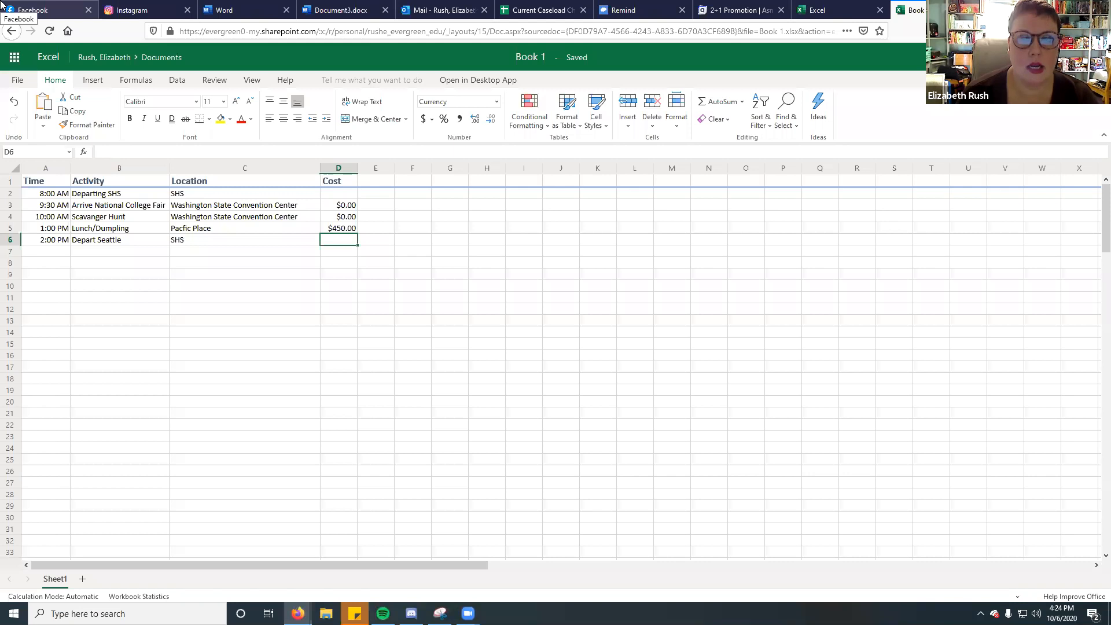
Enter the headings Bus Cost, Miles and Hours in cells H2, I2 and J2.
{"action": "left_click", "coordinate": [494, 196]}
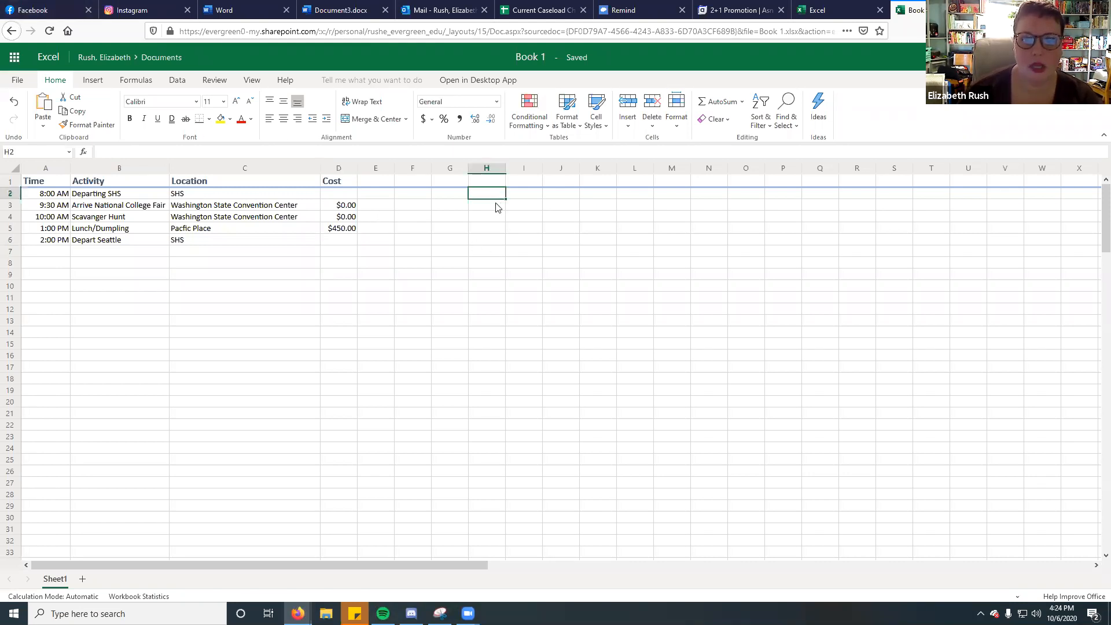
{"action": "type", "text": "Bus For"}
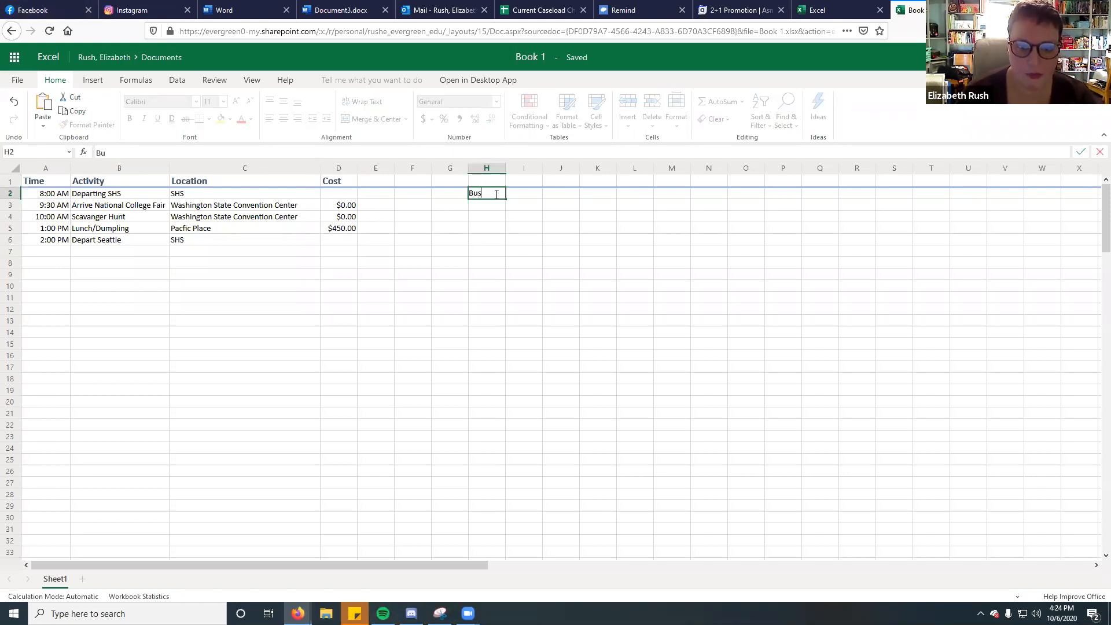
{"action": "key", "text": "BackSpace"}
{"action": "key", "text": "BackSpace"}
{"action": "key", "text": "BackSpace"}
{"action": "type", "text": "Cost"}
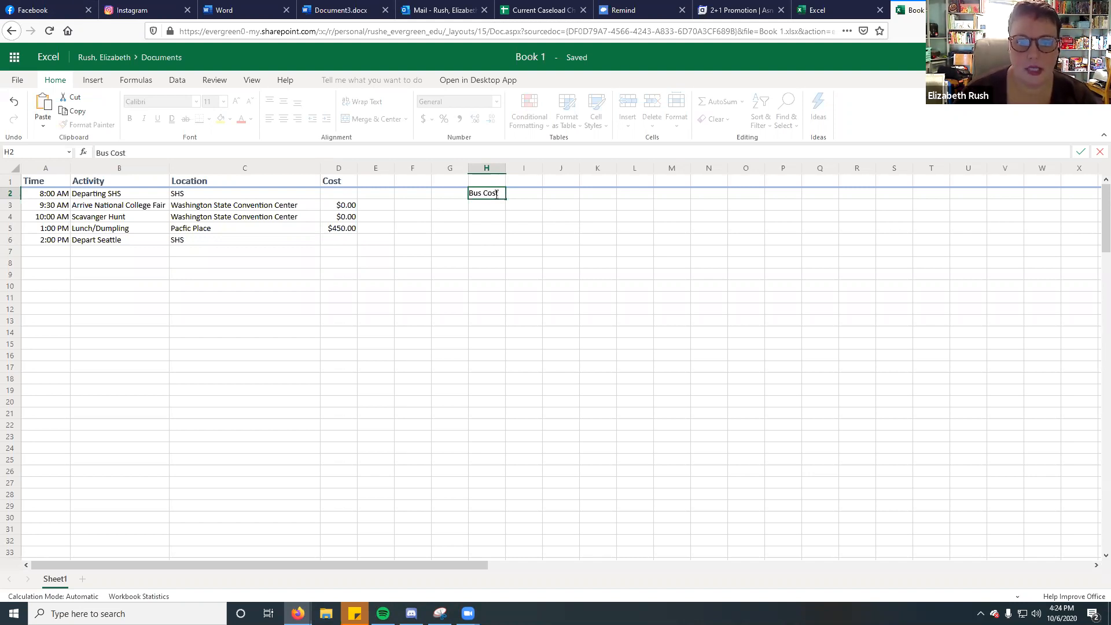
{"action": "left_click", "coordinate": [525, 198]}
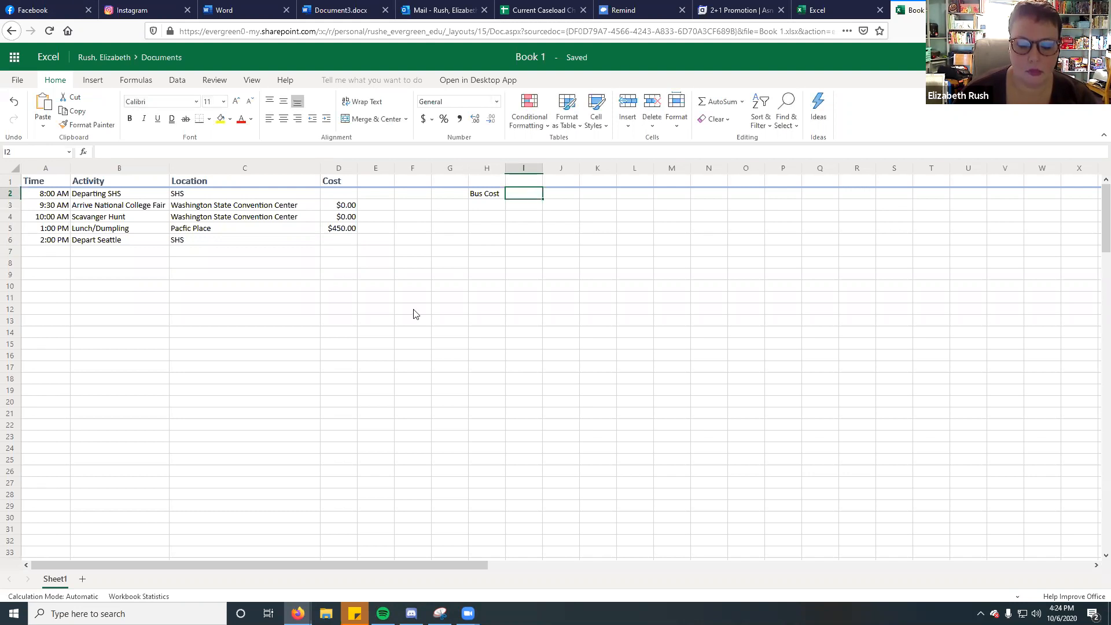
{"action": "type", "text": "Miles"}
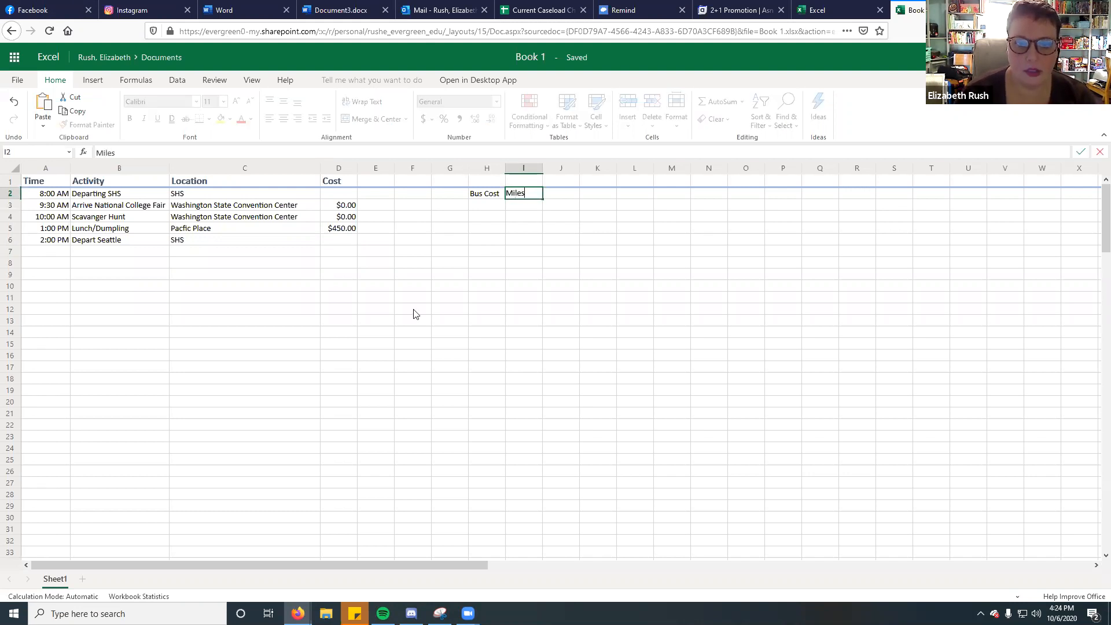
{"action": "key", "text": "Tab"}
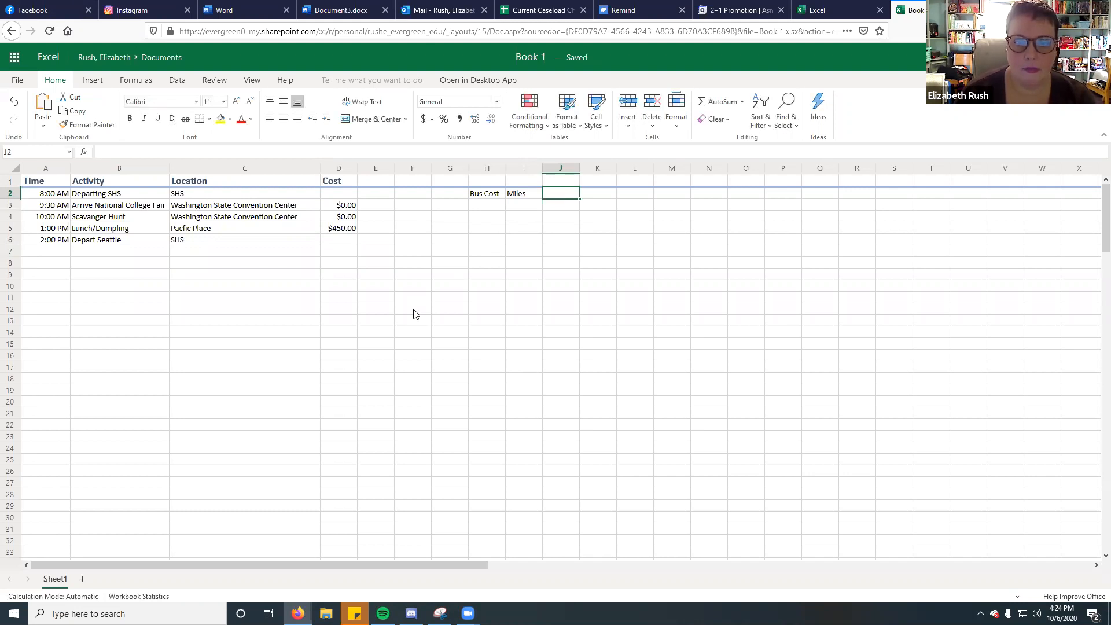
{"action": "type", "text": "Hours"}
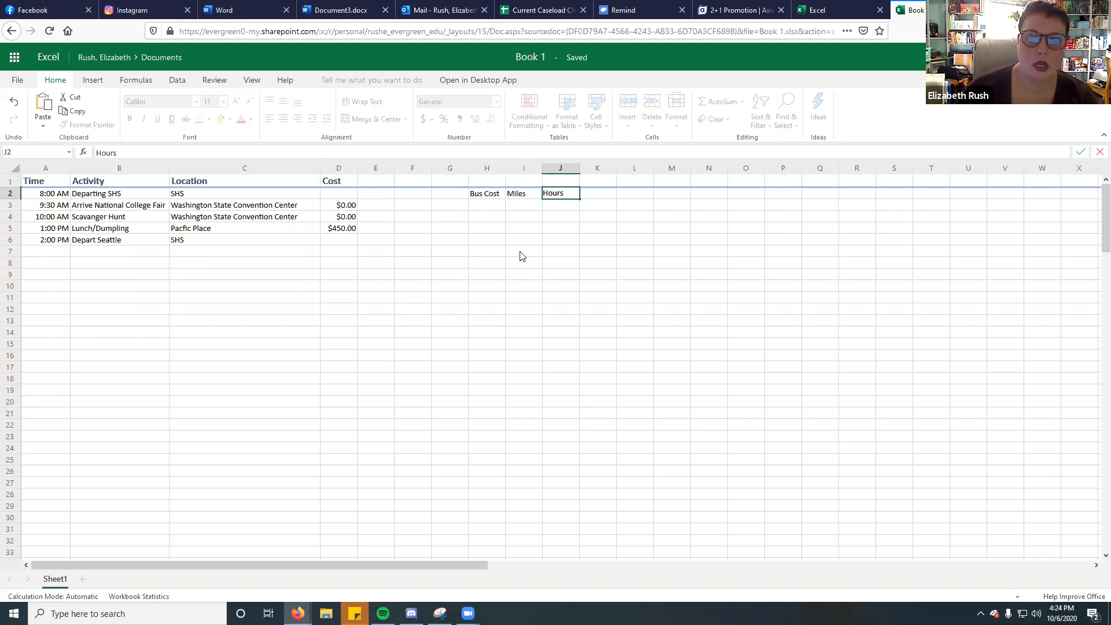
Enter the mileage calculation .5*100 under Miles in I3.
{"action": "left_click", "coordinate": [535, 206]}
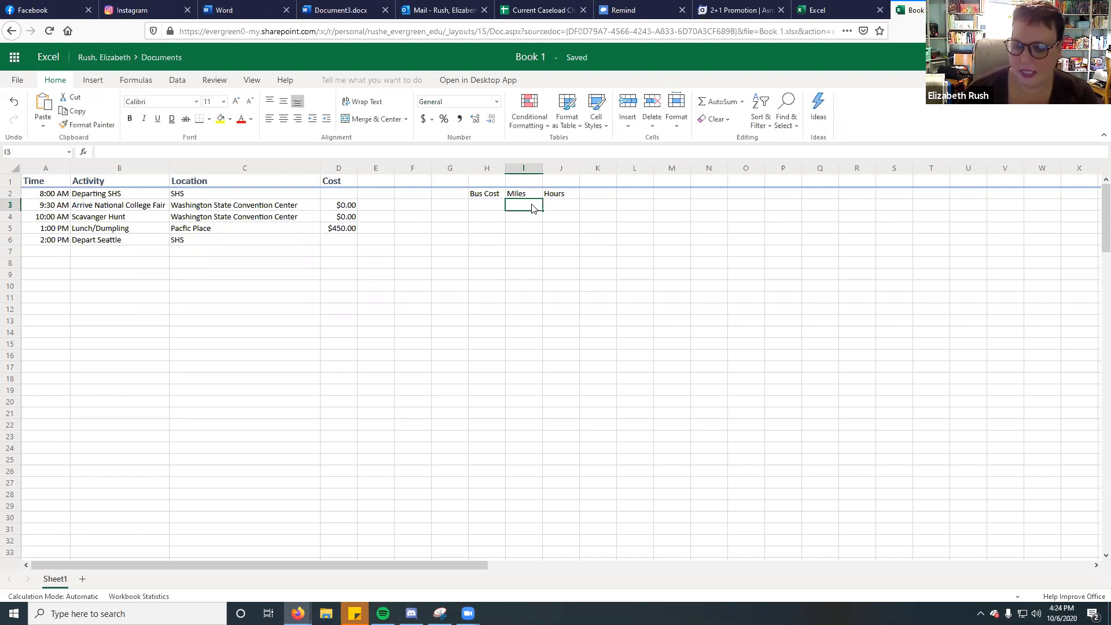
{"action": "type", "text": ".5"}
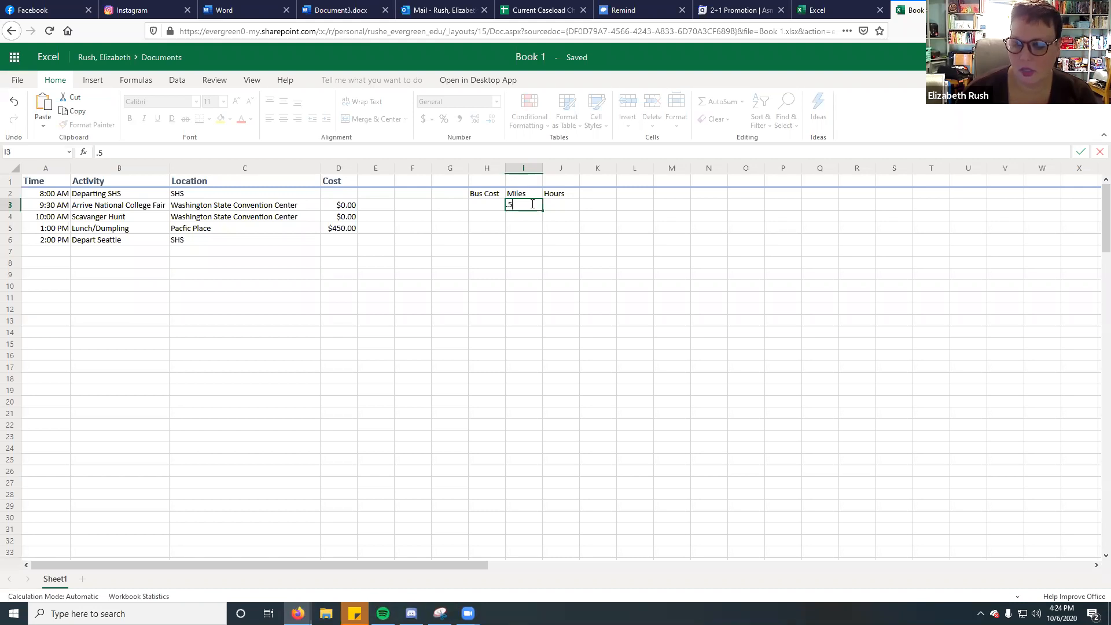
{"action": "type", "text": "*"}
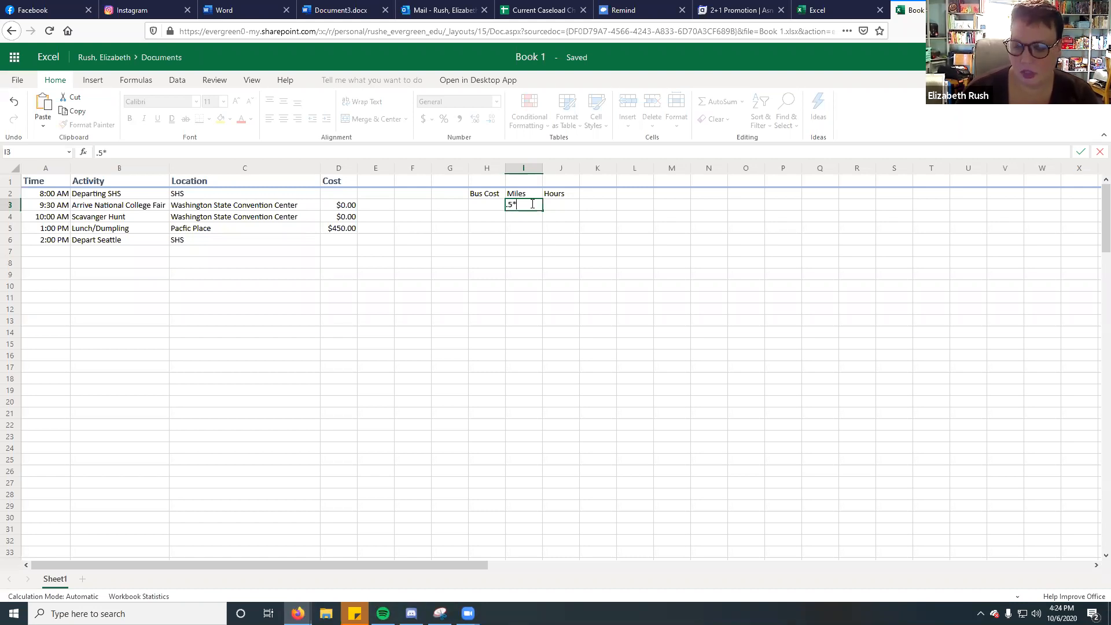
{"action": "type", "text": "100"}
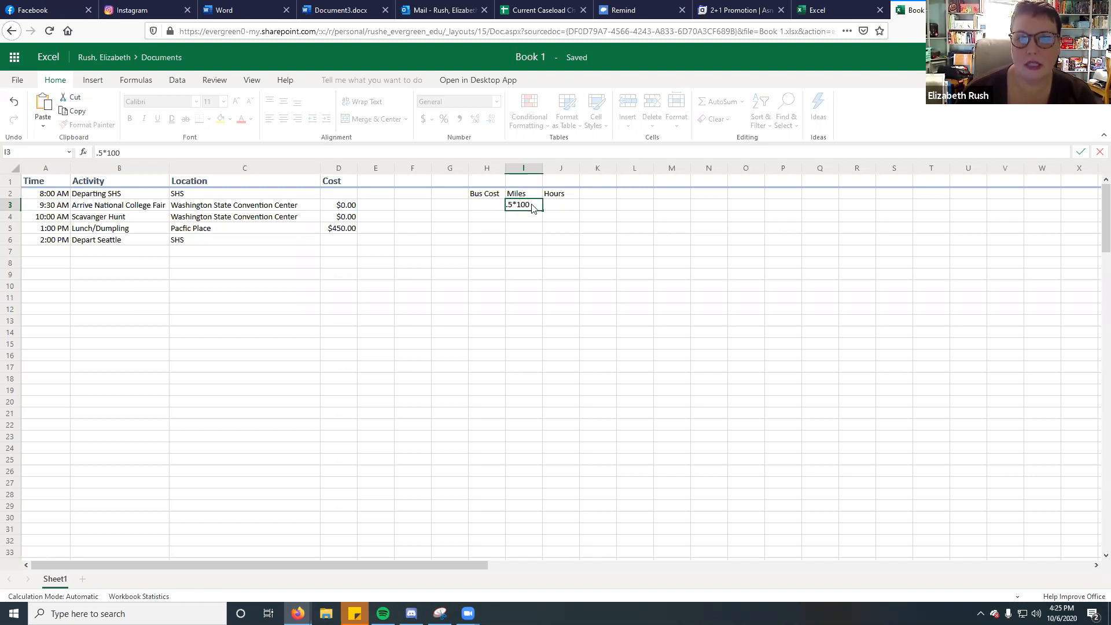
{"action": "key", "text": "Tab"}
Try to turn the Miles entry in I3 into a calculation by rewriting it as Sum=(.5*100).
{"action": "left_click", "coordinate": [532, 208]}
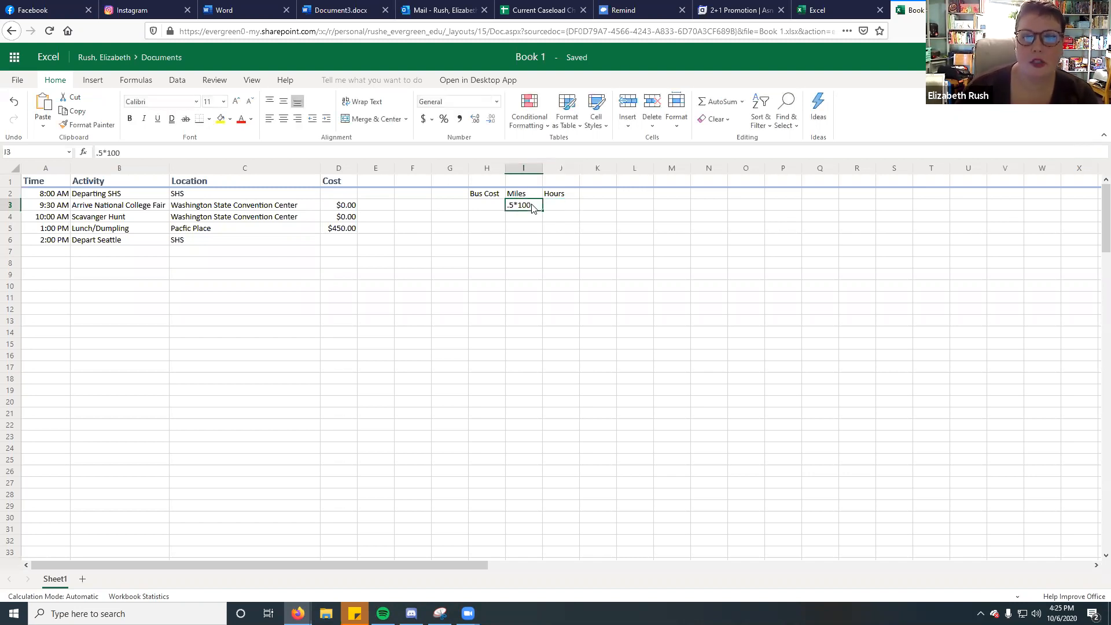
{"action": "left_click", "coordinate": [98, 152]}
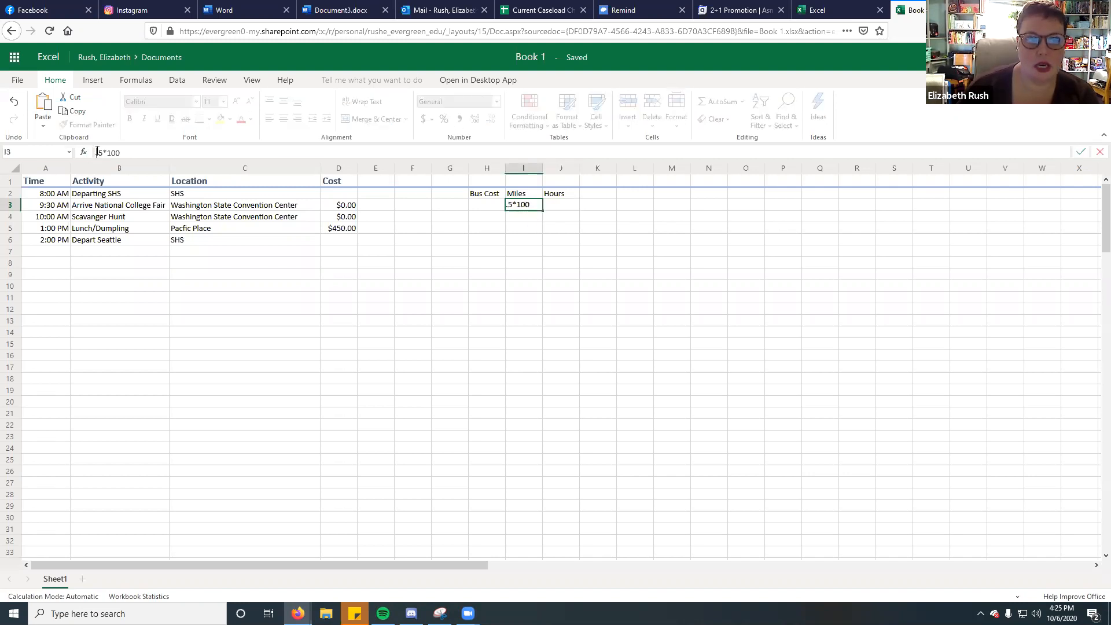
{"action": "type", "text": "Sum"}
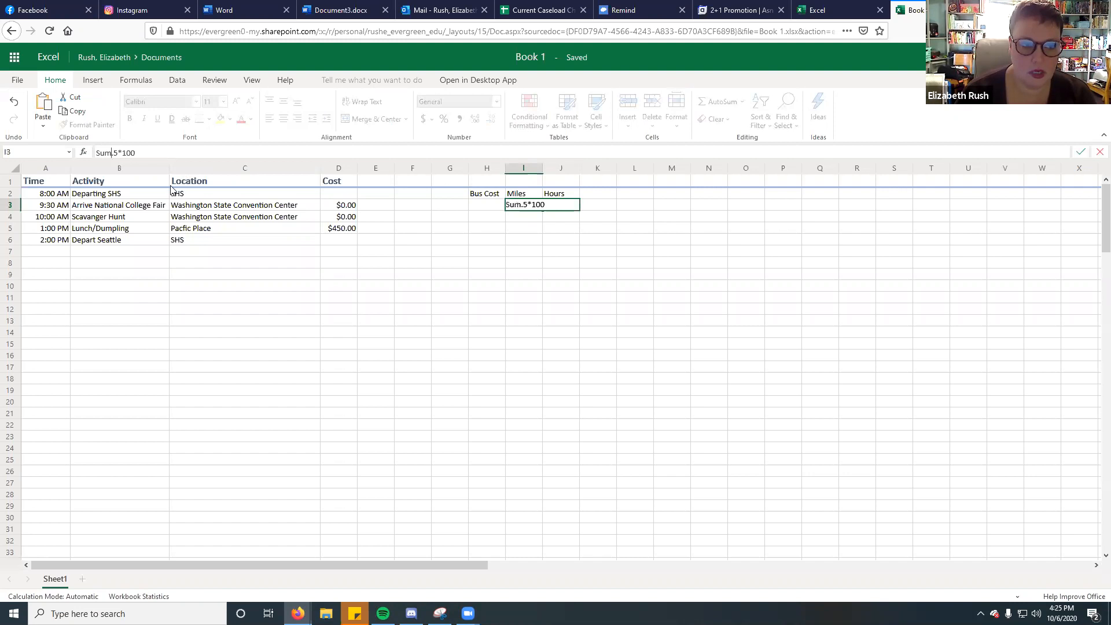
{"action": "type", "text": "=("}
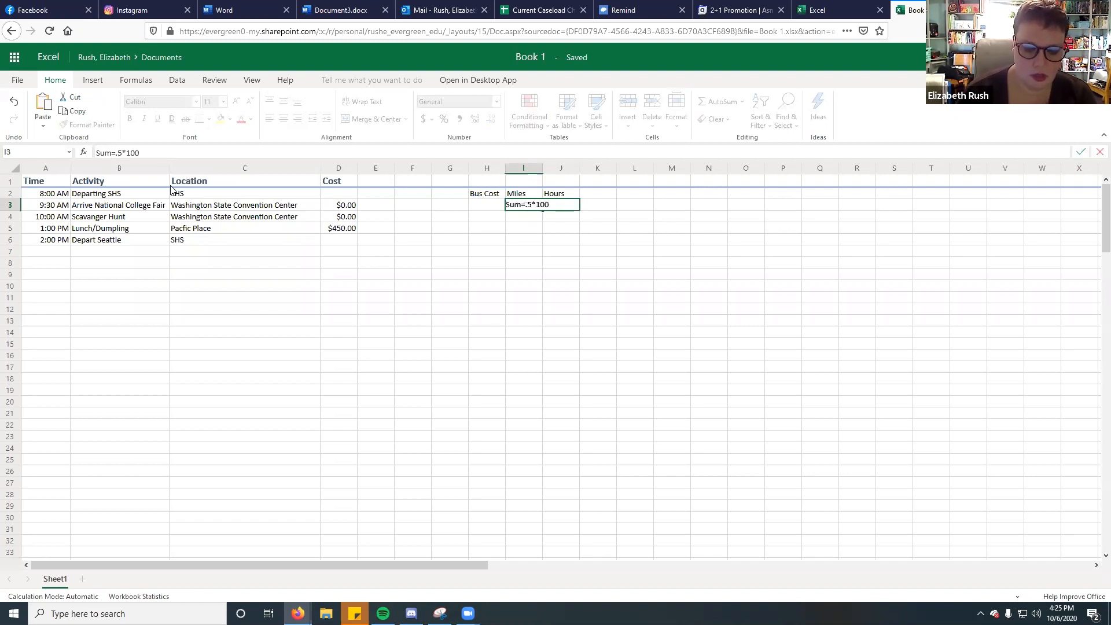
{"action": "left_click", "coordinate": [147, 153]}
{"action": "type", "text": ")"}
{"action": "key", "text": "Return"}
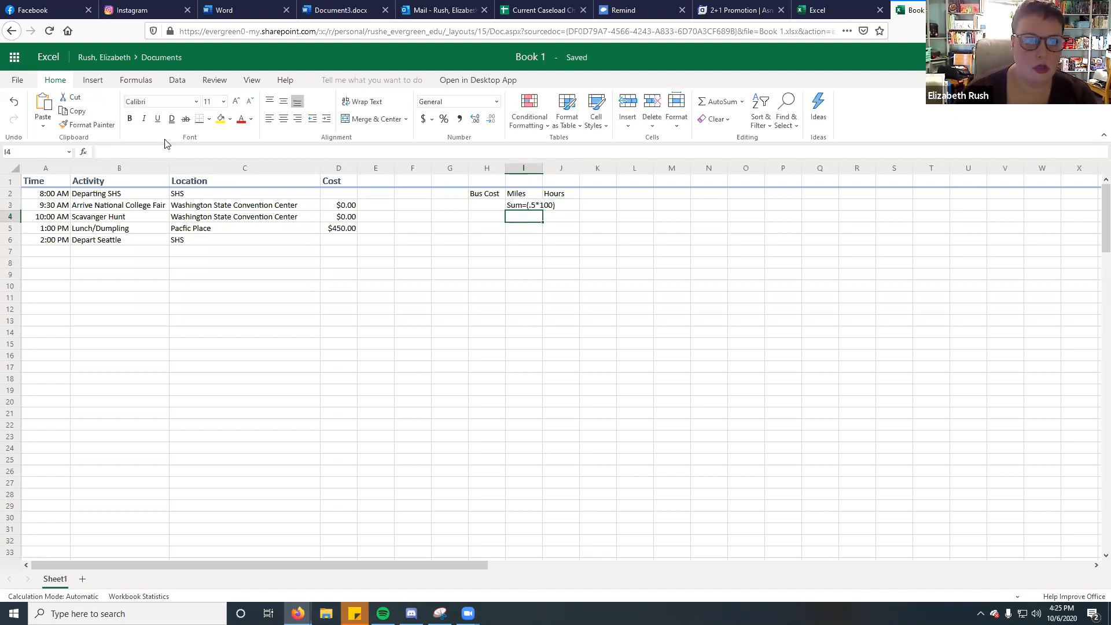
Add spaces around the equals sign in I3 so the entry reads Sum = (.5*100).
{"action": "left_click", "coordinate": [526, 208]}
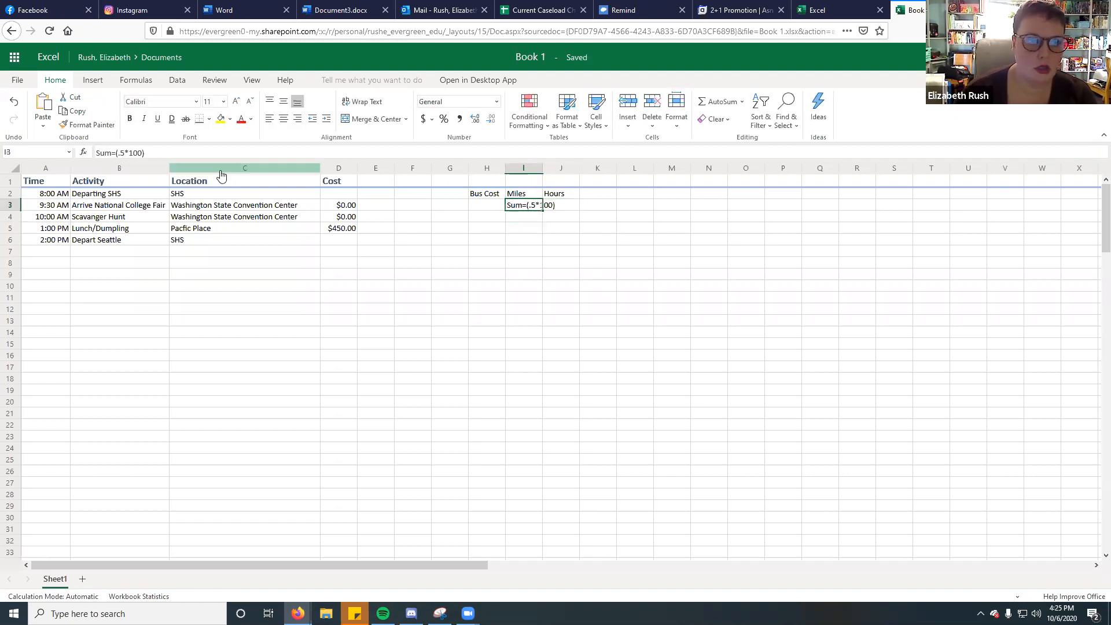
{"action": "left_click", "coordinate": [117, 152]}
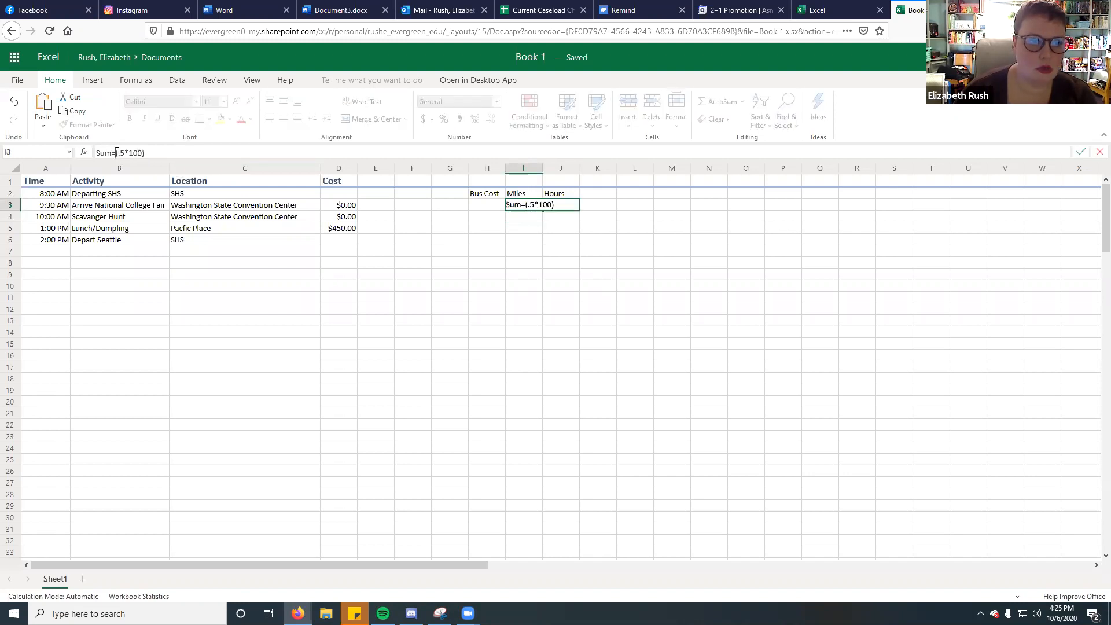
{"action": "key", "text": "Return"}
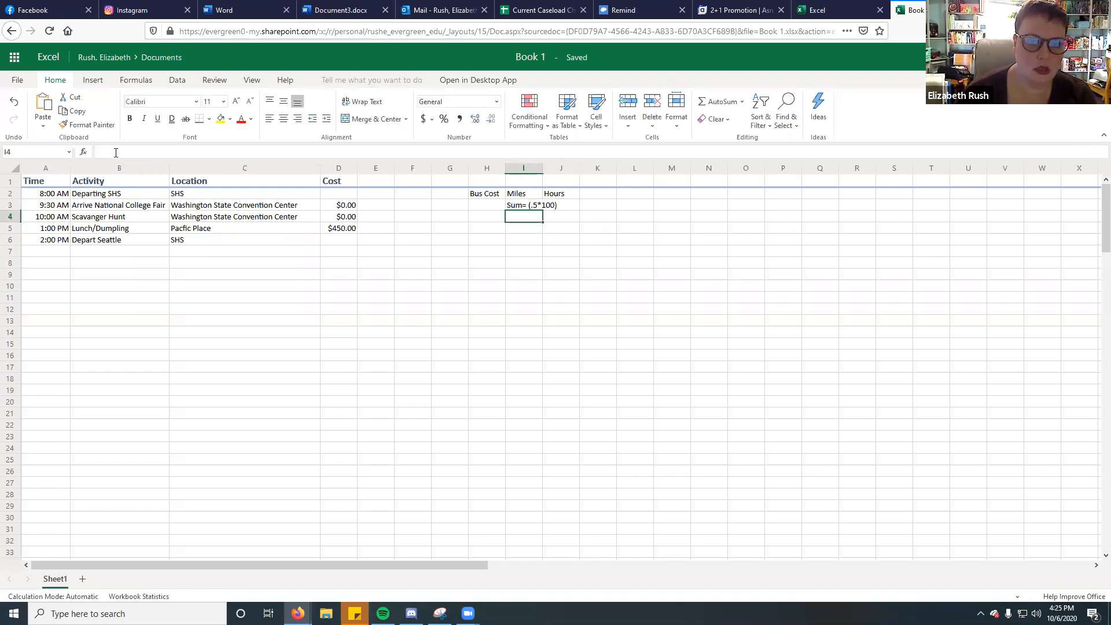
{"action": "left_click", "coordinate": [522, 207]}
{"action": "double_click", "coordinate": [517, 205]}
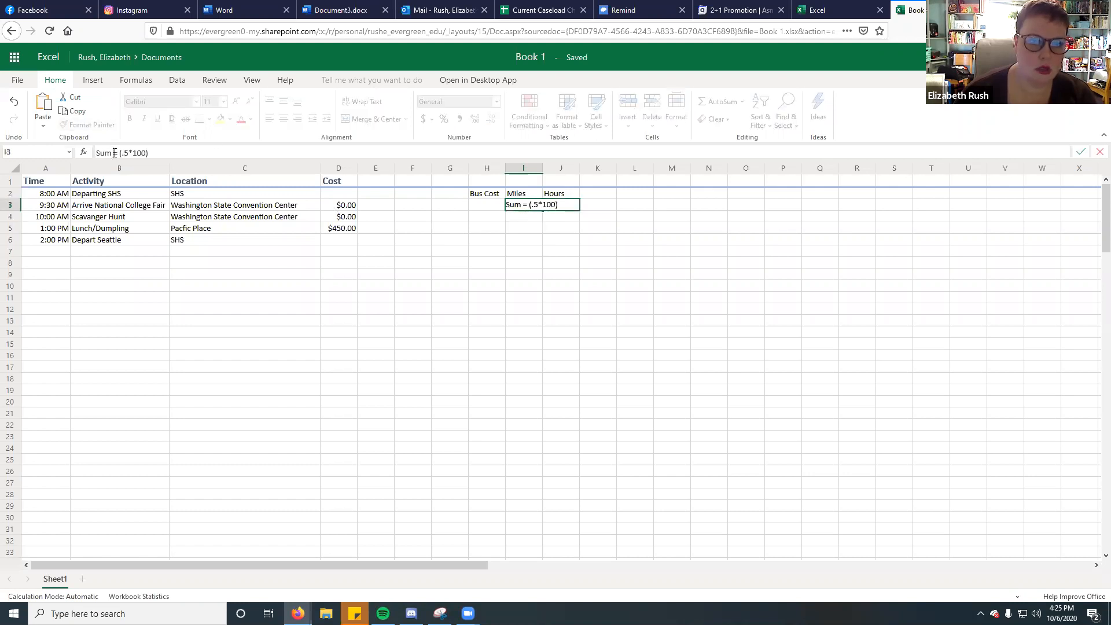
{"action": "left_click", "coordinate": [589, 277]}
{"action": "left_click", "coordinate": [526, 207]}
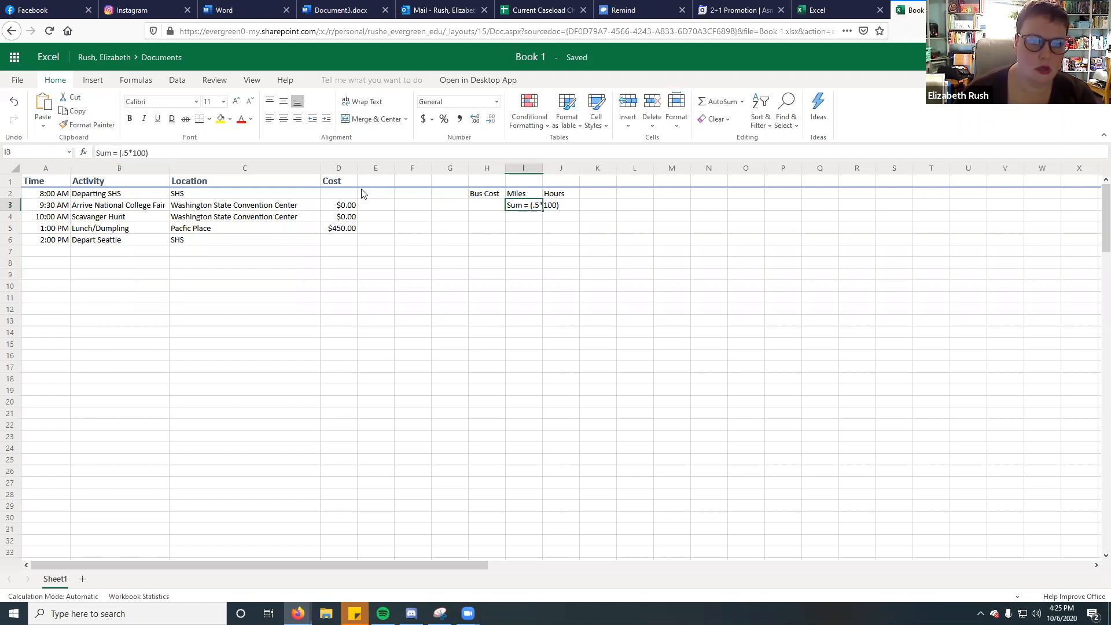
Check the lunch cost formula in D5 for comparison and retype the Miles entry in I3 as Sum = (.5*150).
{"action": "left_click", "coordinate": [347, 208]}
{"action": "left_click", "coordinate": [343, 230]}
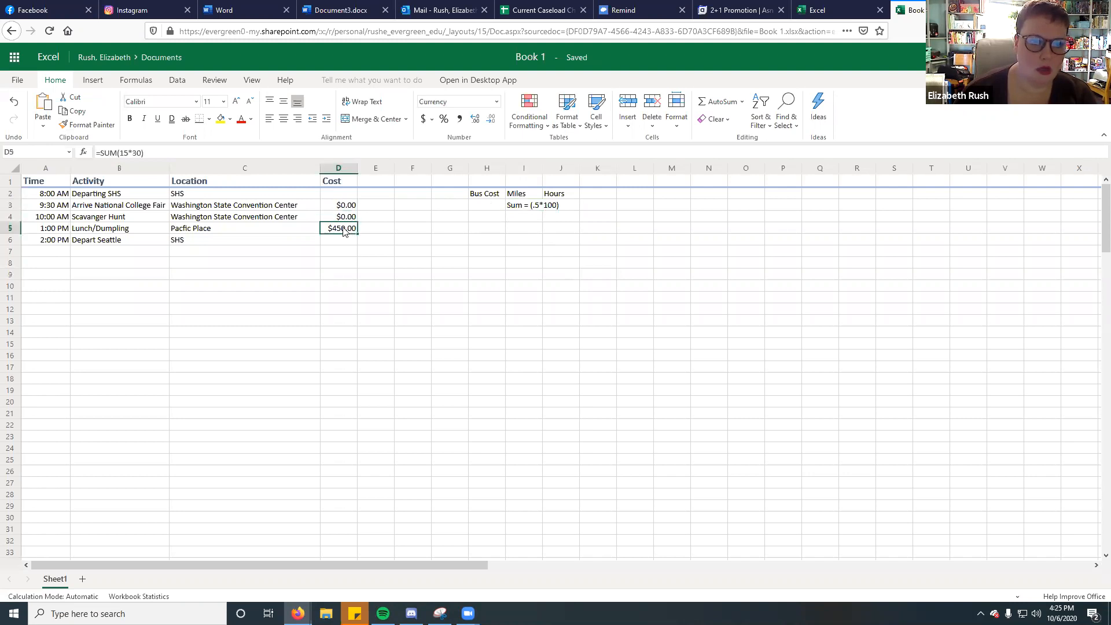
{"action": "left_click", "coordinate": [519, 208]}
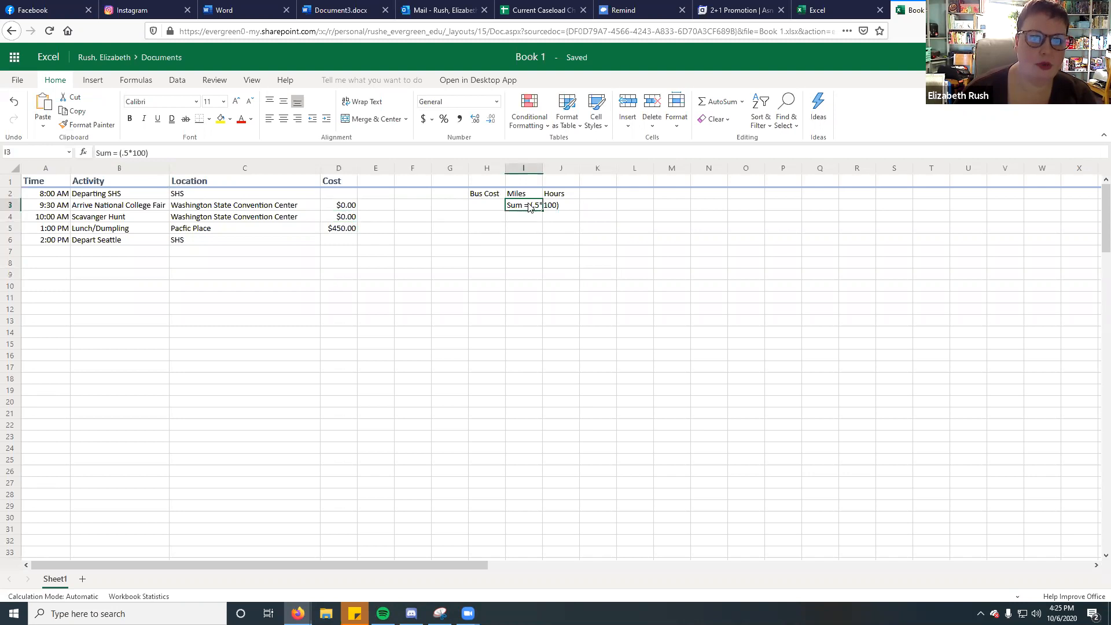
{"action": "triple_click", "coordinate": [145, 152]}
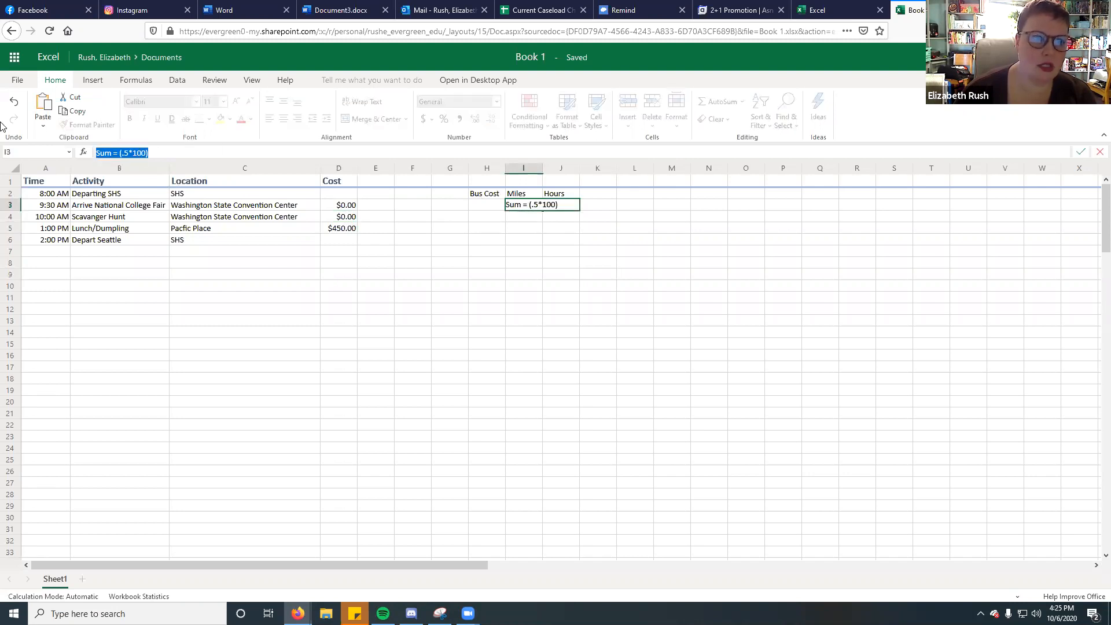
{"action": "type", "text": "Sum"}
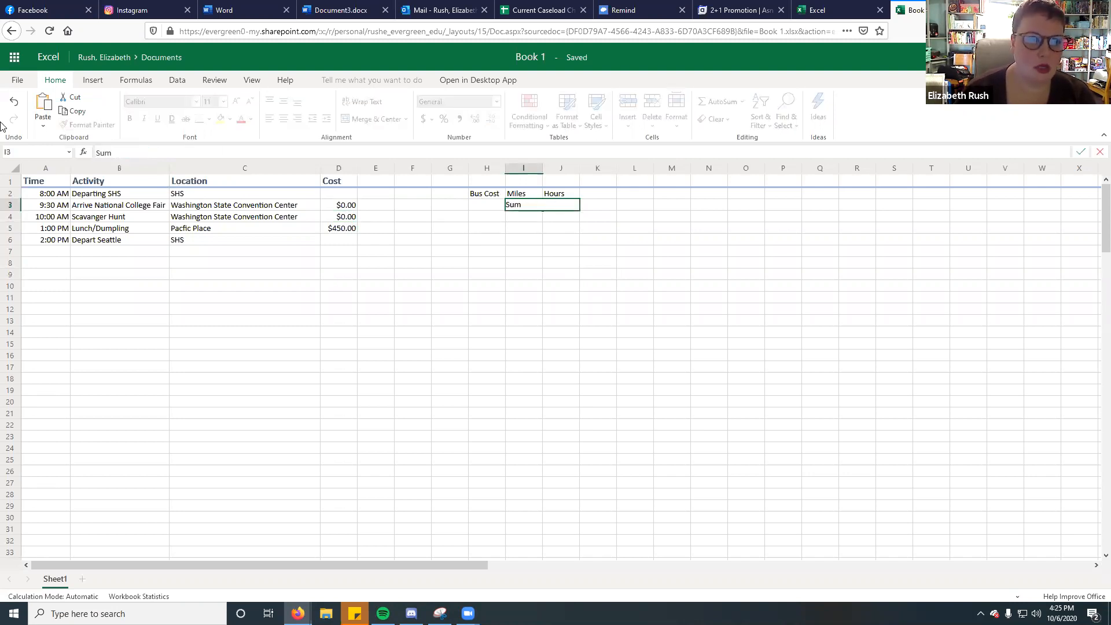
{"action": "type", "text": " -"}
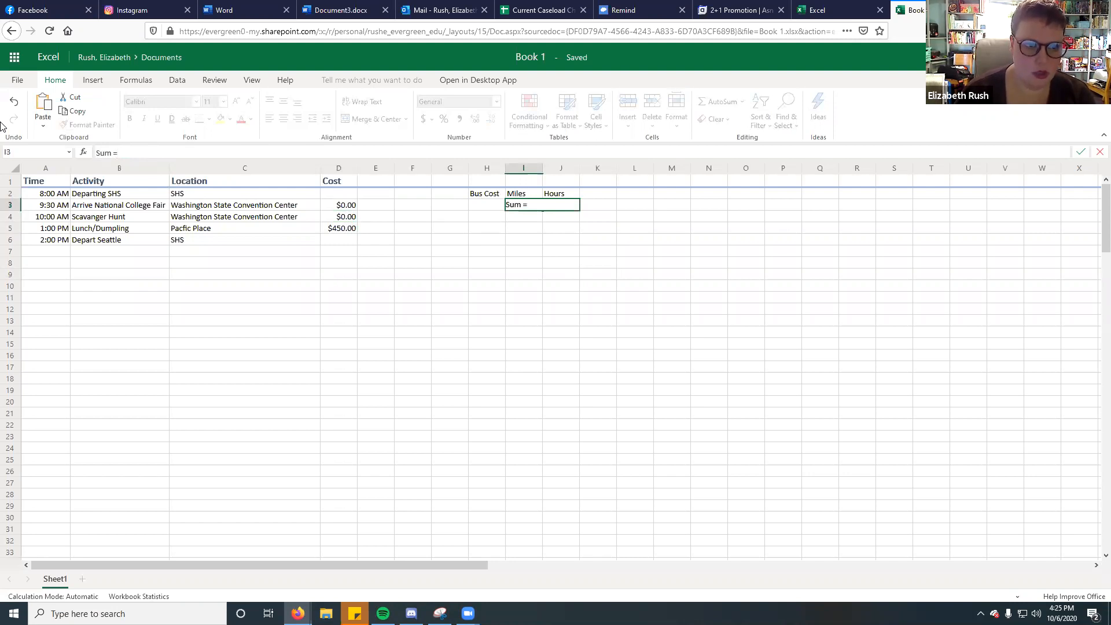
{"action": "type", "text": " (.5*1"}
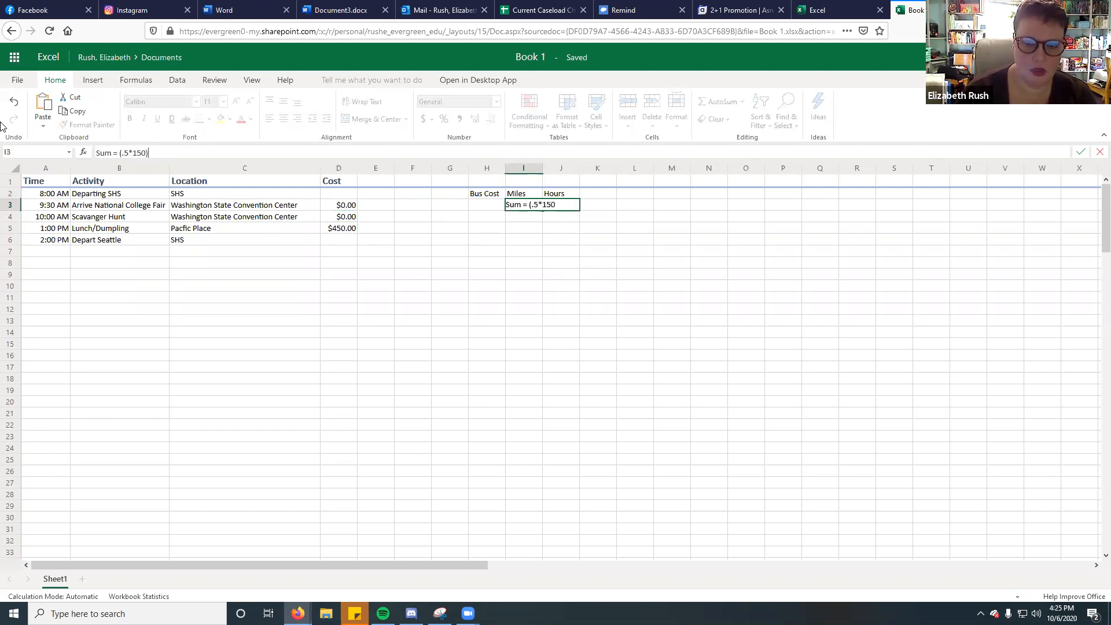
{"action": "type", "text": "50)"}
{"action": "key", "text": "Return"}
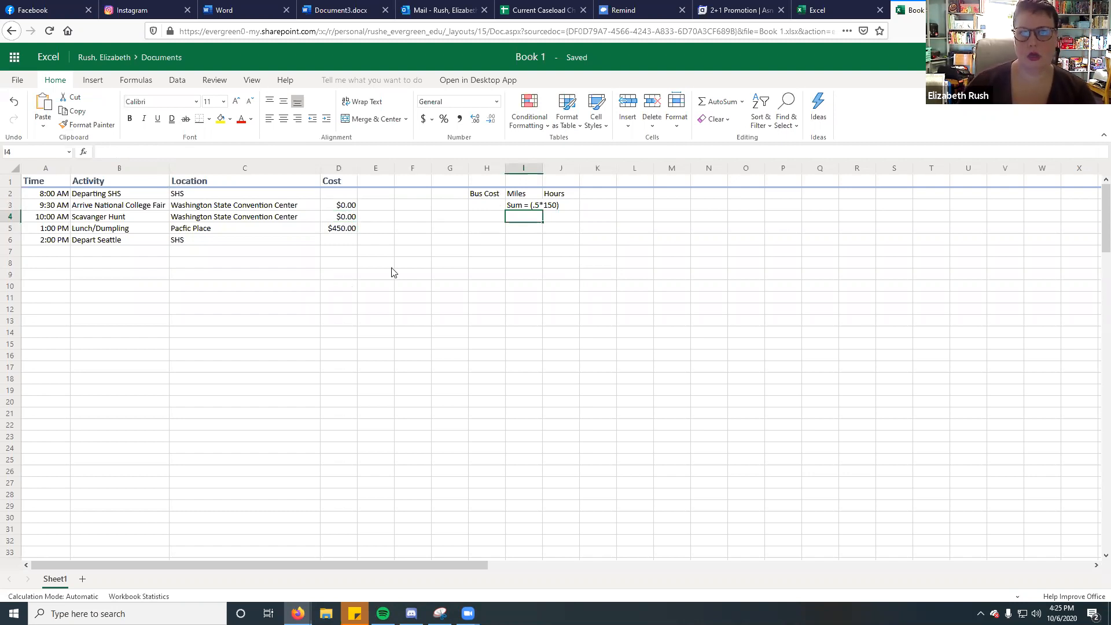
Compare I3 with the lunch cost cell D5 and apply the Currency number format to I3.
{"action": "left_click", "coordinate": [519, 207]}
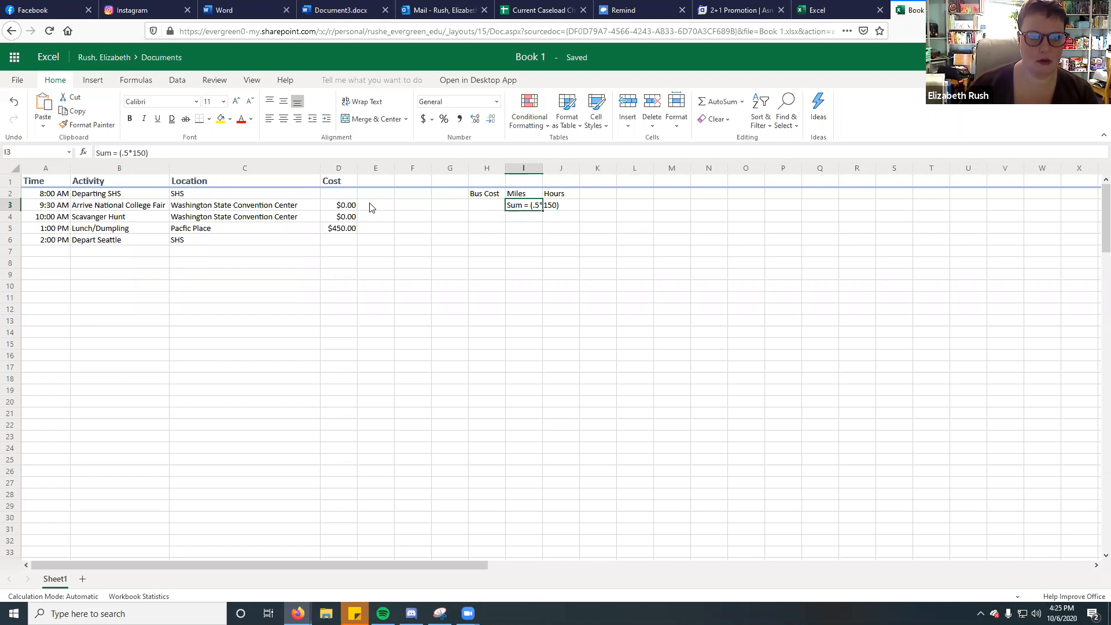
{"action": "left_click", "coordinate": [342, 229]}
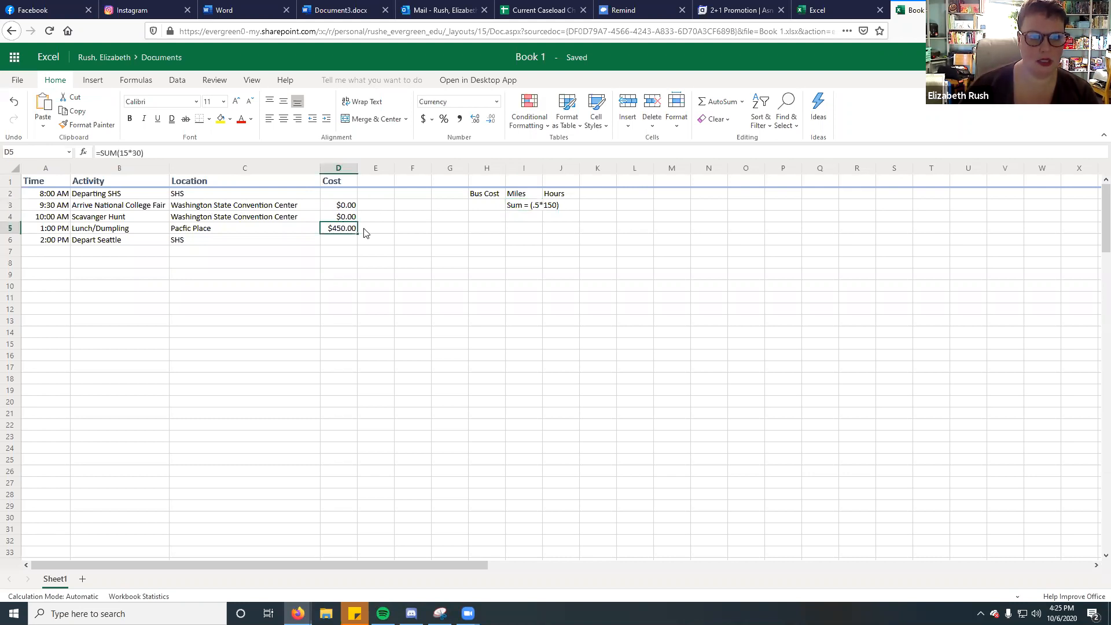
{"action": "left_click", "coordinate": [517, 208]}
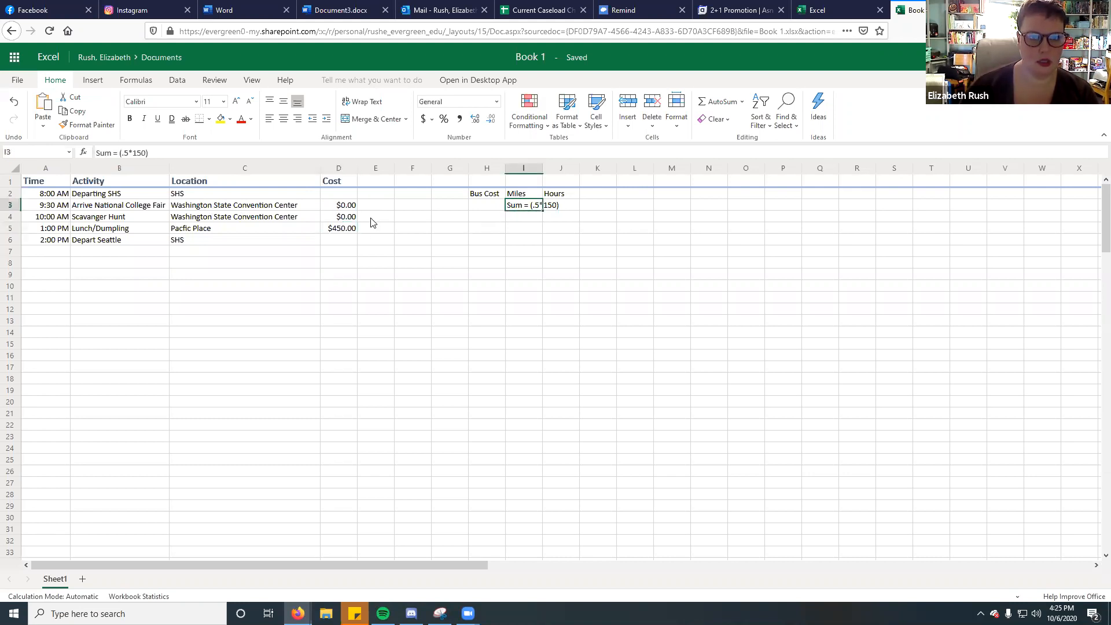
{"action": "left_click", "coordinate": [354, 231]}
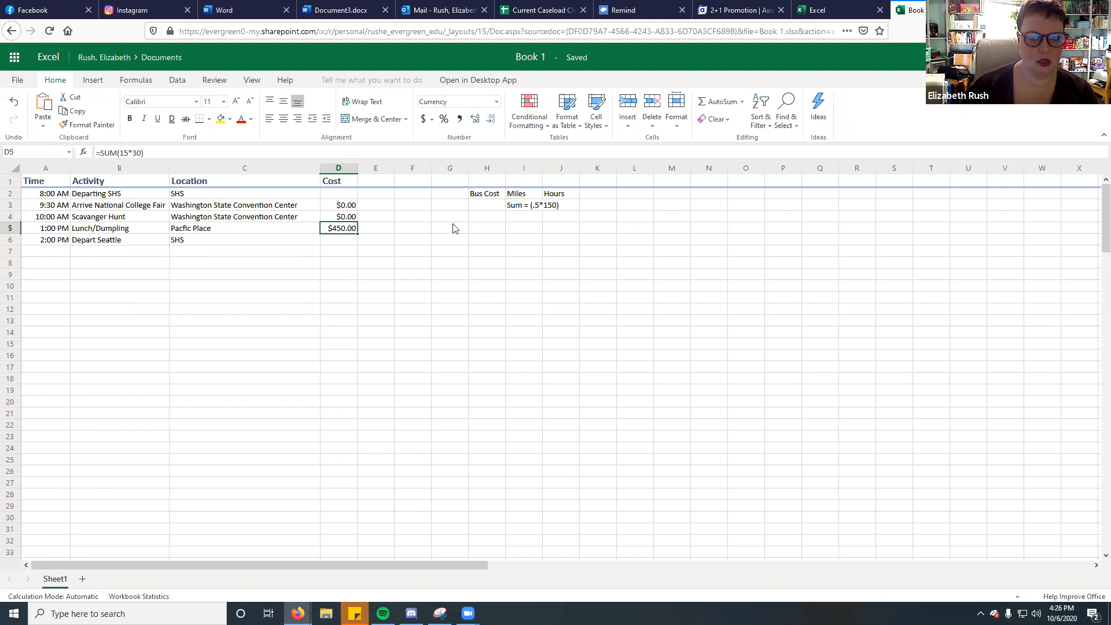
{"action": "left_click", "coordinate": [535, 204]}
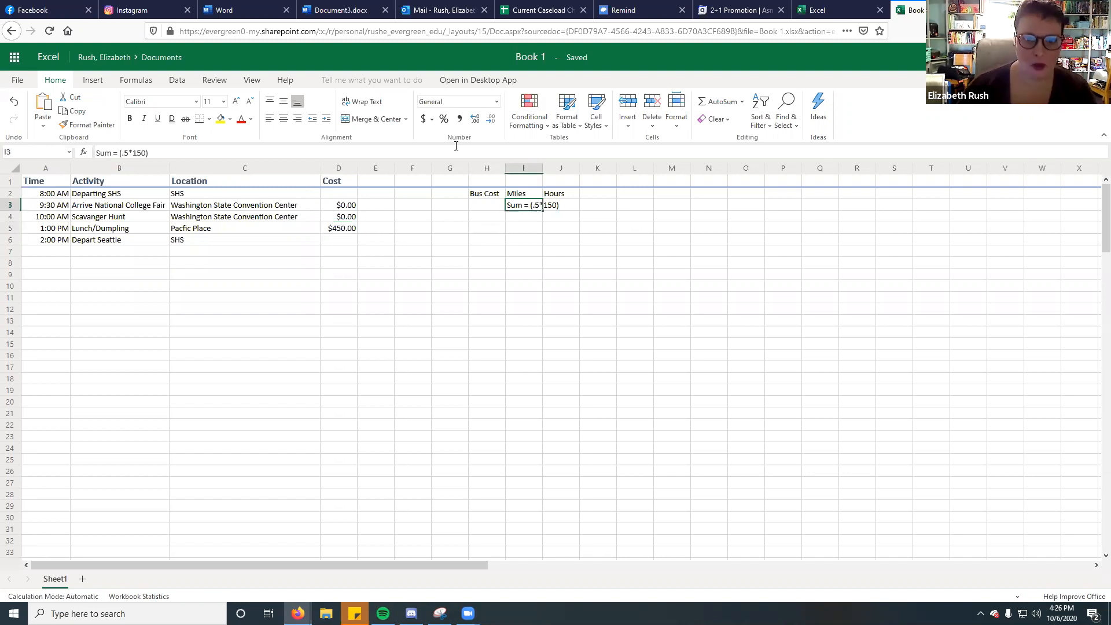
{"action": "left_click", "coordinate": [496, 102]}
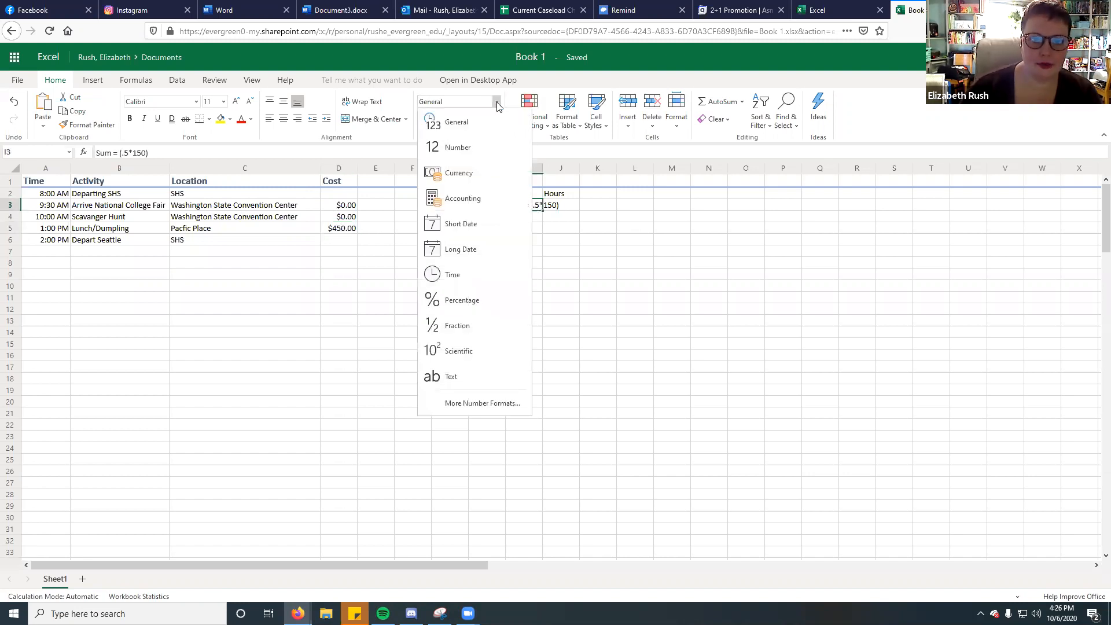
{"action": "left_click", "coordinate": [475, 179]}
{"action": "left_click", "coordinate": [499, 229]}
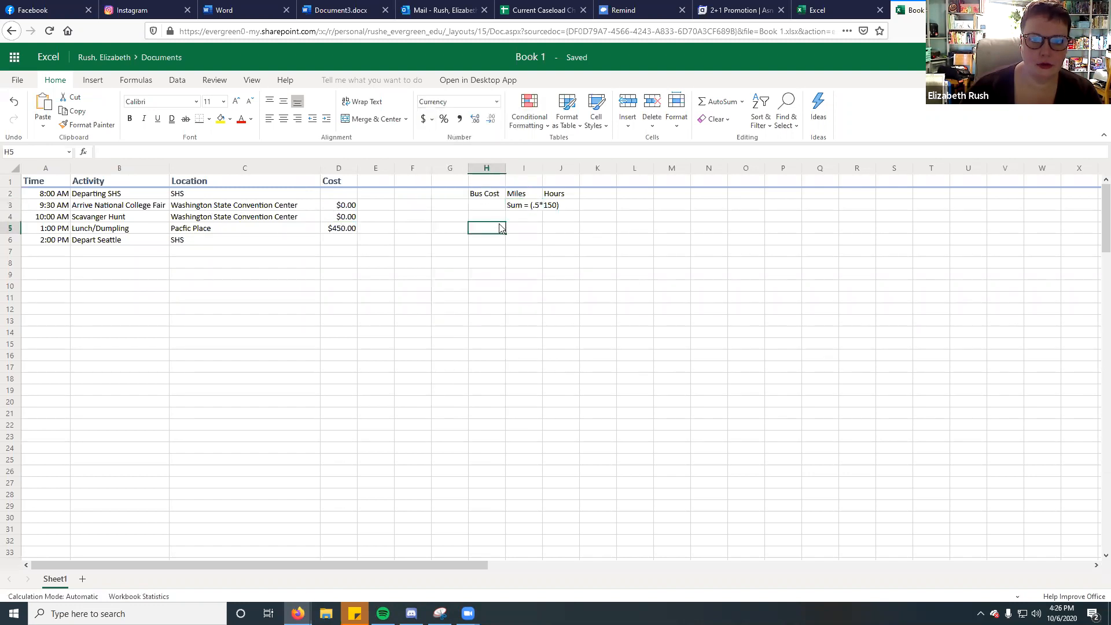
{"action": "left_click", "coordinate": [519, 208]}
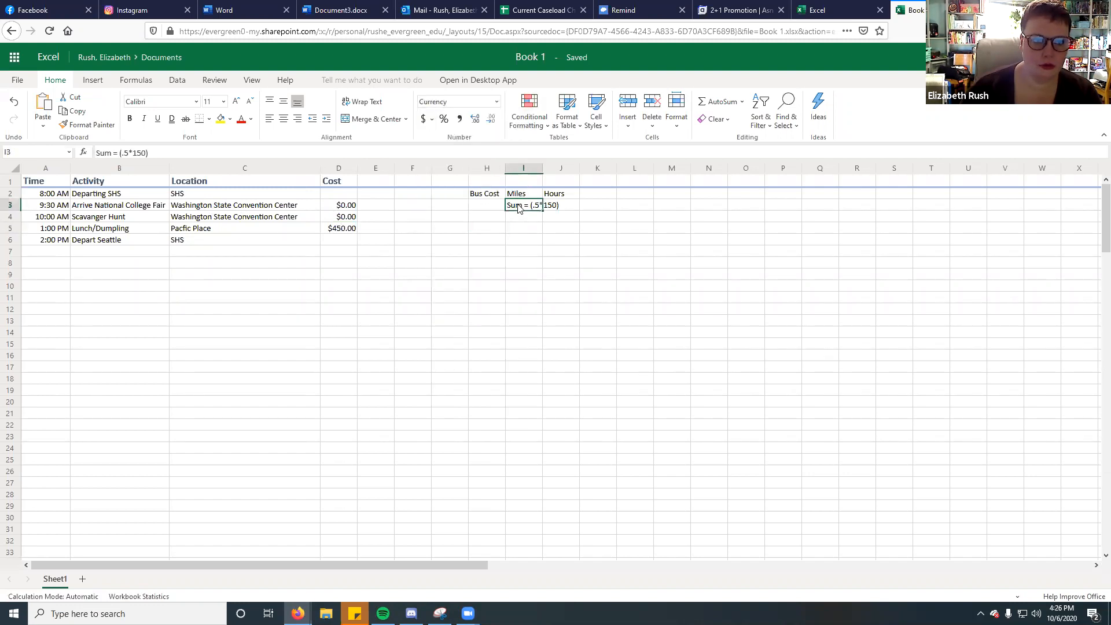
Recheck the lunch cost formula in D5 and replace the text in I3 with an AutoSum Sum formula.
{"action": "left_click", "coordinate": [350, 239]}
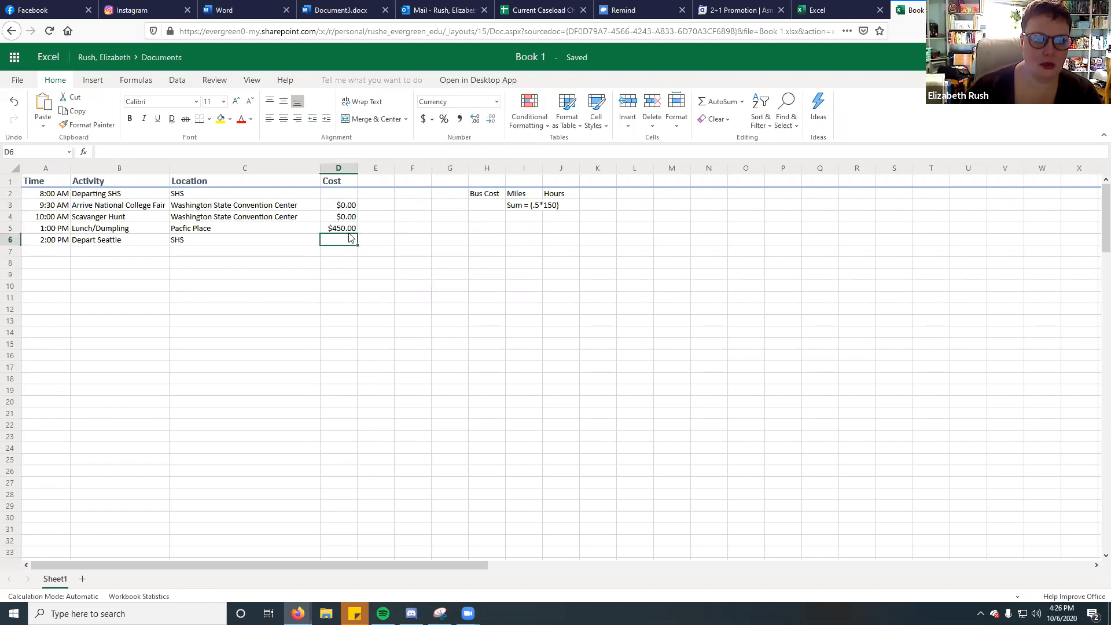
{"action": "left_click", "coordinate": [351, 229]}
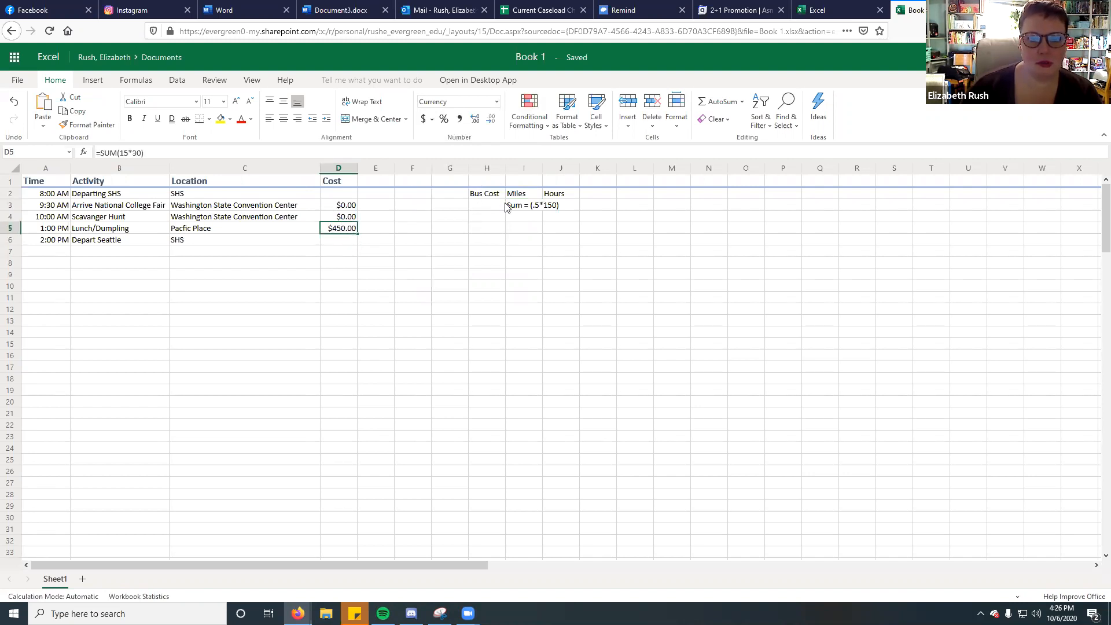
{"action": "left_click", "coordinate": [524, 206]}
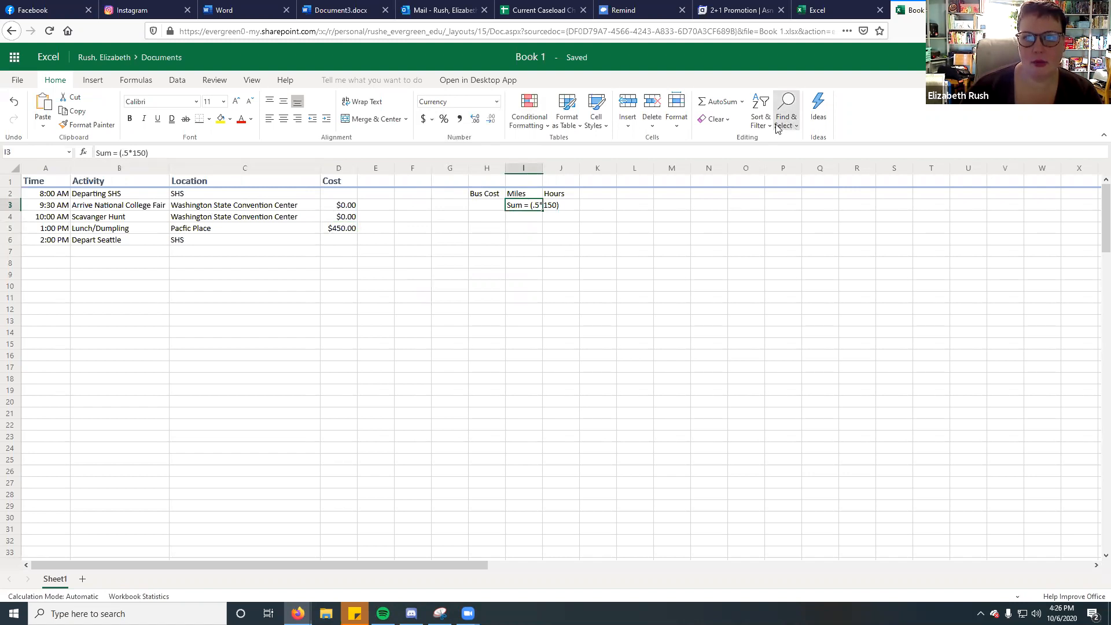
{"action": "left_click", "coordinate": [742, 104]}
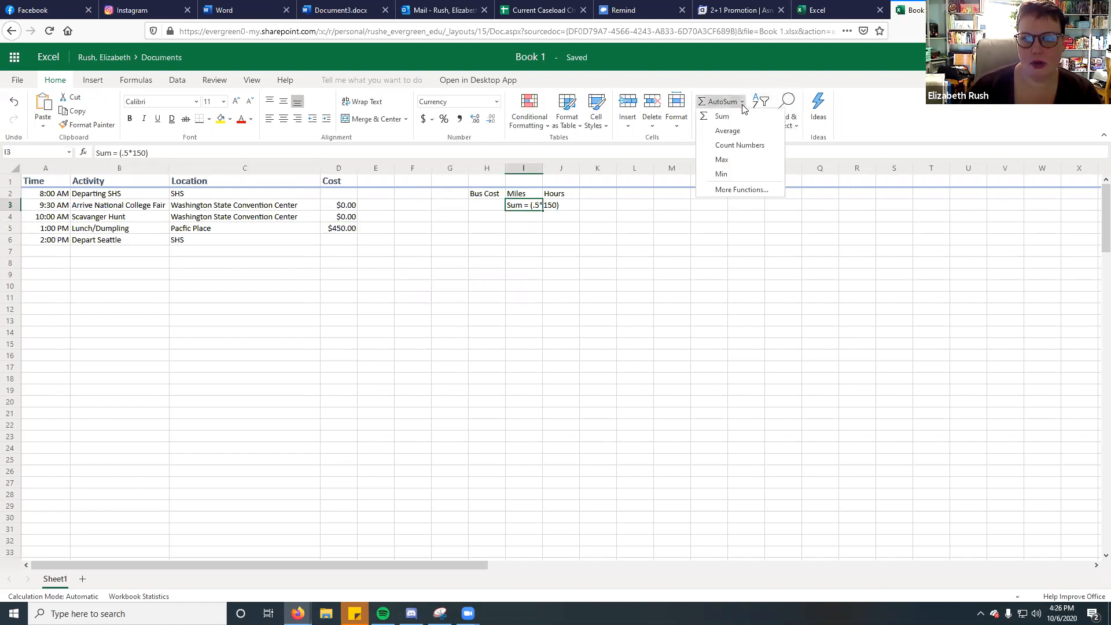
{"action": "left_click", "coordinate": [721, 119]}
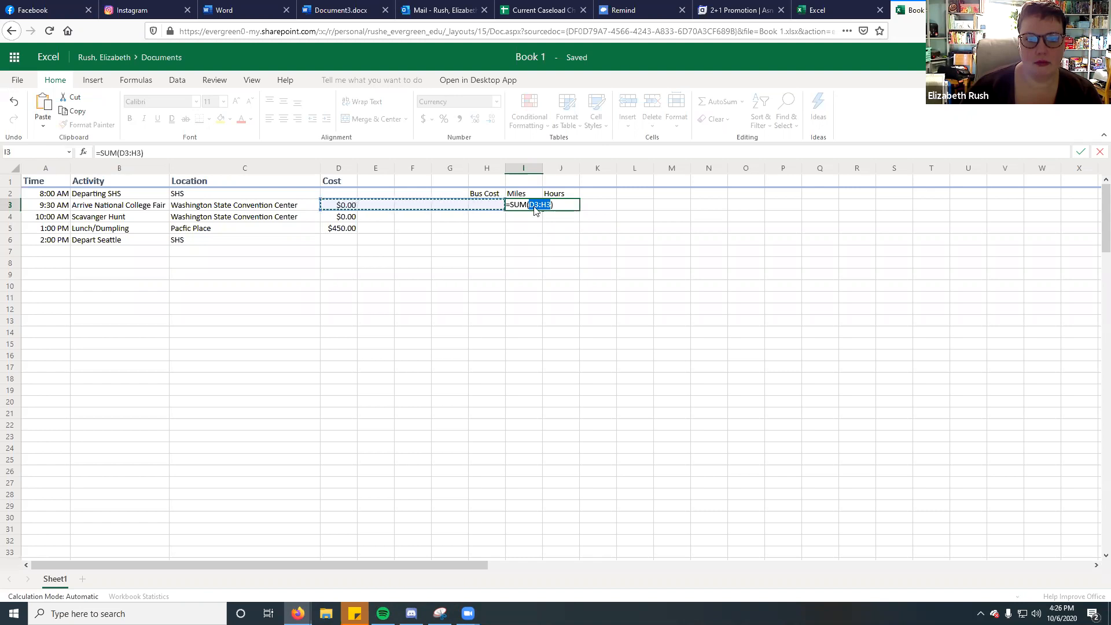
{"action": "left_click", "coordinate": [516, 206]}
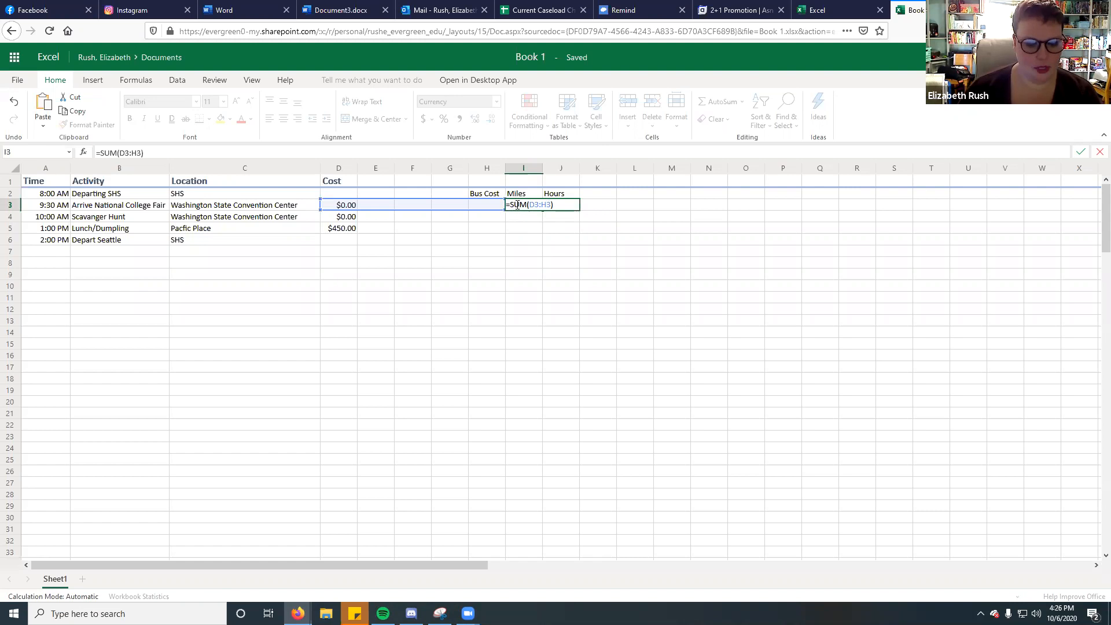
{"action": "key", "text": "Return"}
Replace the cell range in I3's Sum formula with .5*150 so it reads =SUM(.5*150).
{"action": "left_click", "coordinate": [517, 206]}
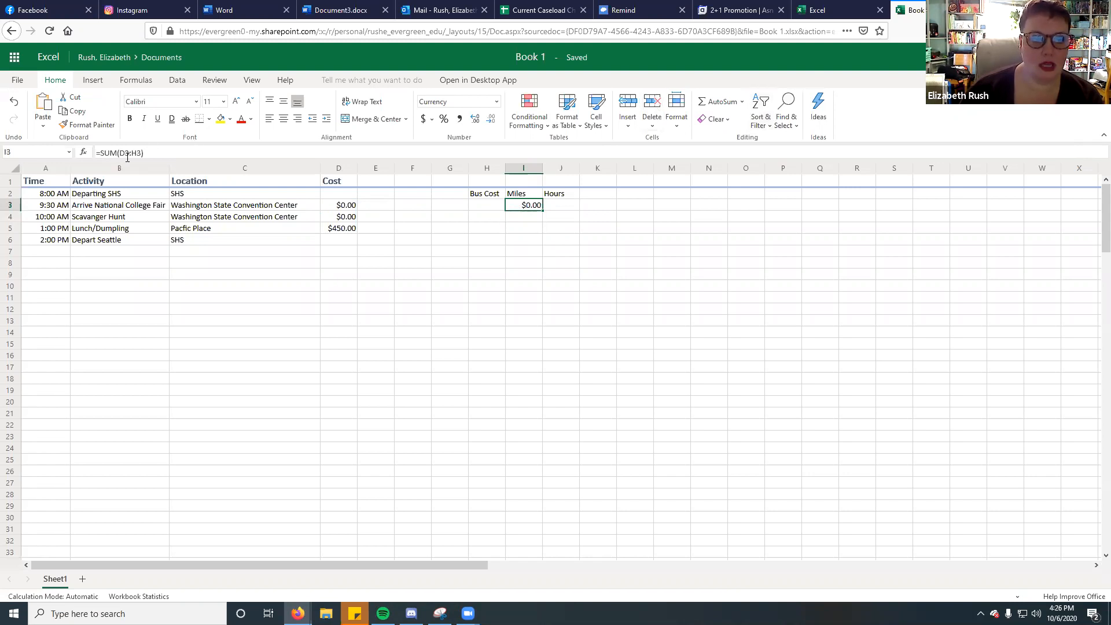
{"action": "left_click_drag", "start_coordinate": [121, 153], "coordinate": [134, 153]}
{"action": "type", "text": ".5"}
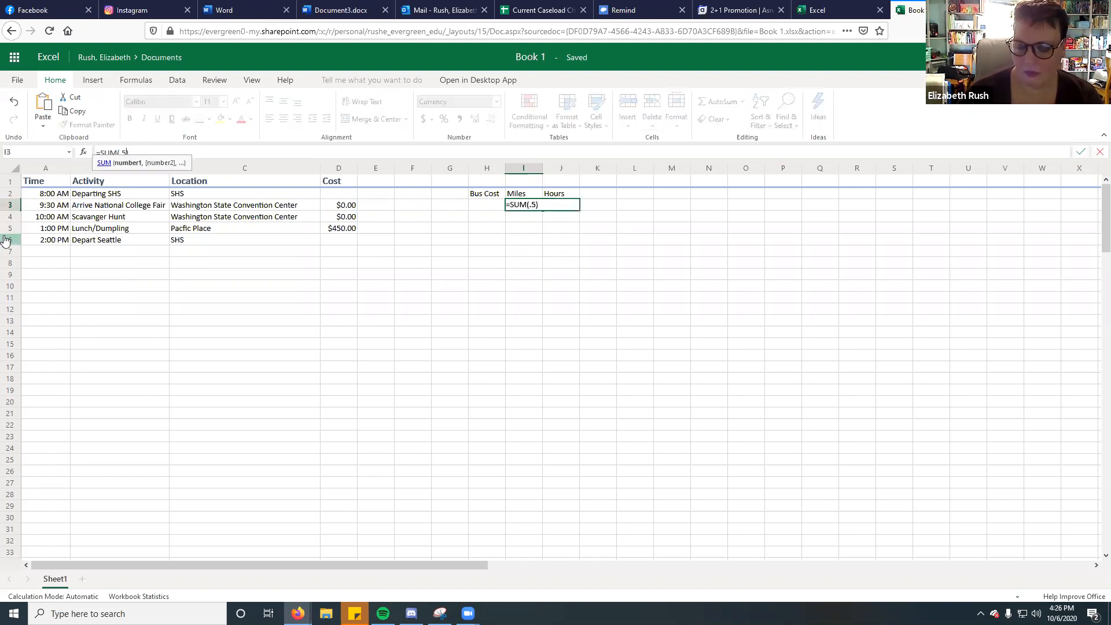
{"action": "type", "text": "*150"}
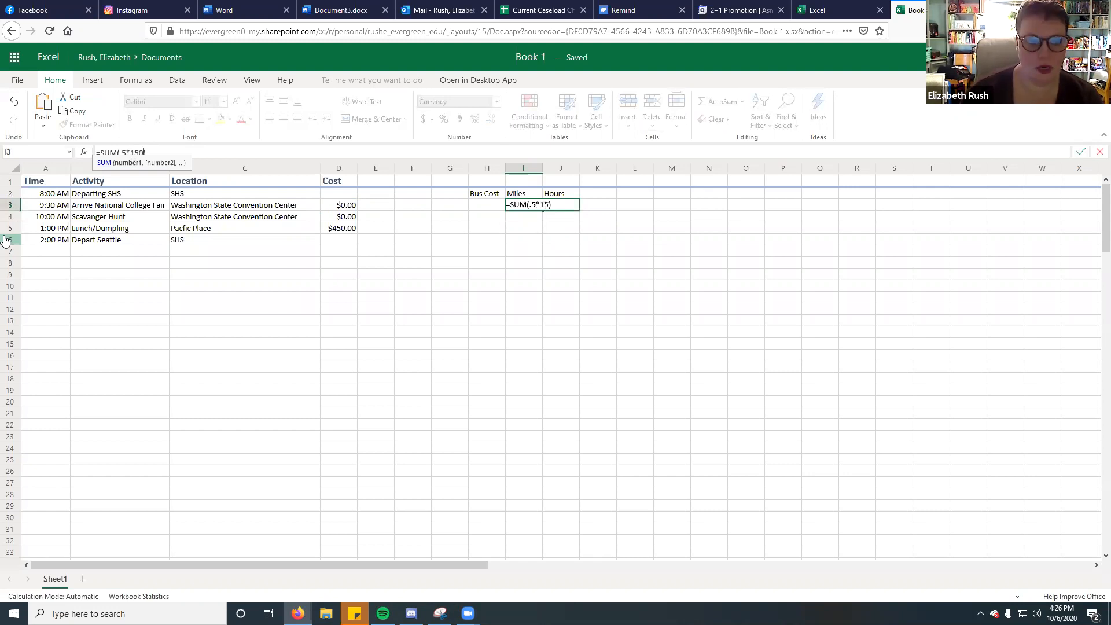
{"action": "key", "text": "Return"}
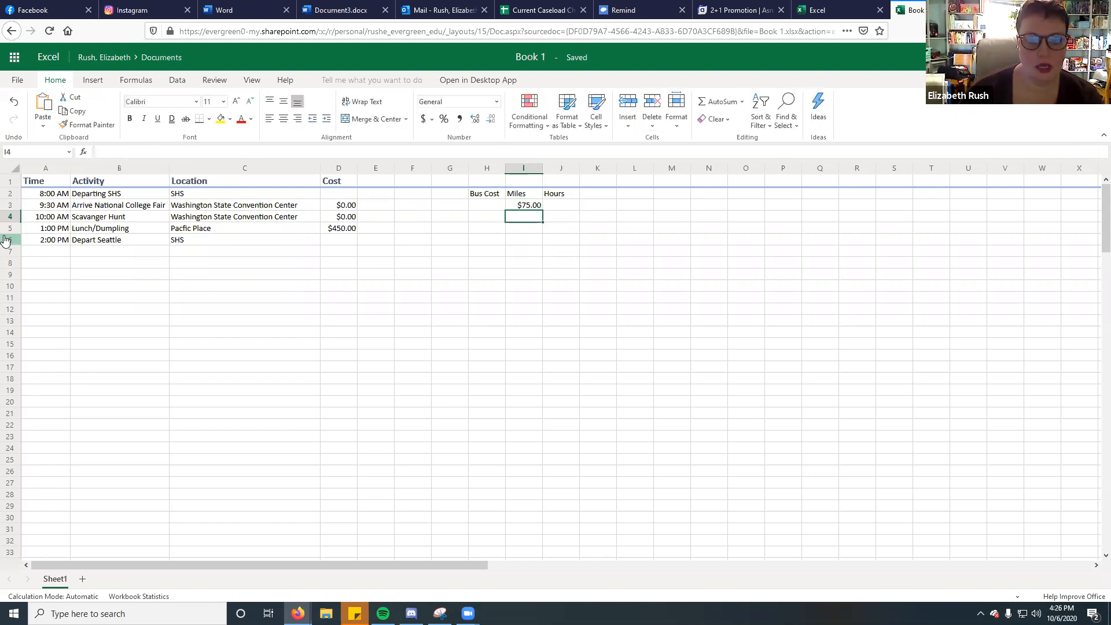
Start a text entry in J3 under Hours reading Sum = (50.
{"action": "left_click", "coordinate": [556, 209]}
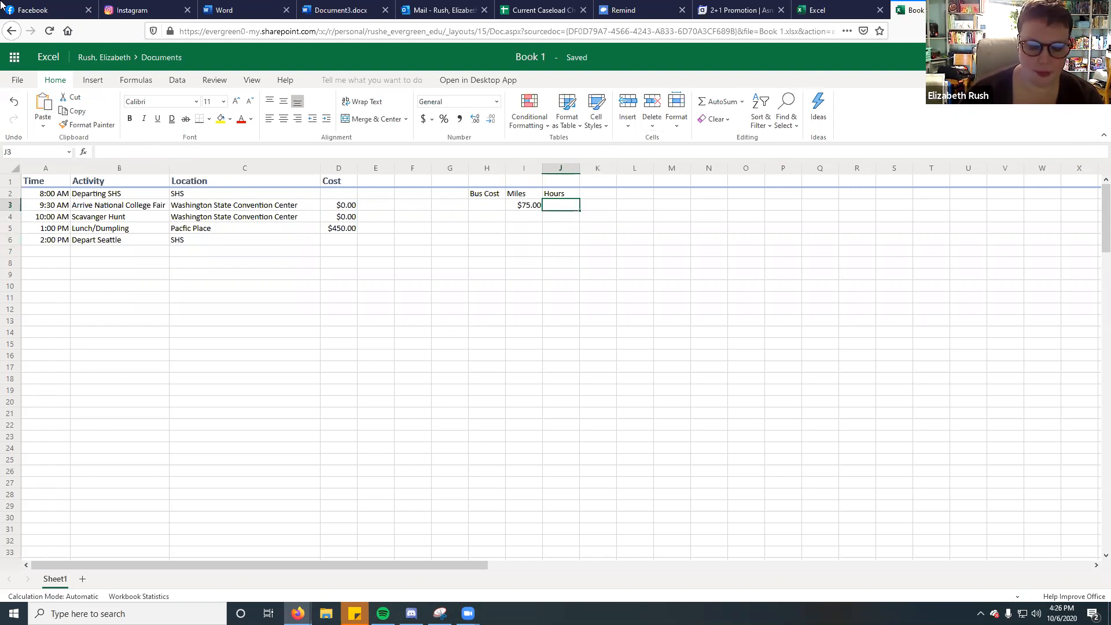
{"action": "type", "text": "Sum"}
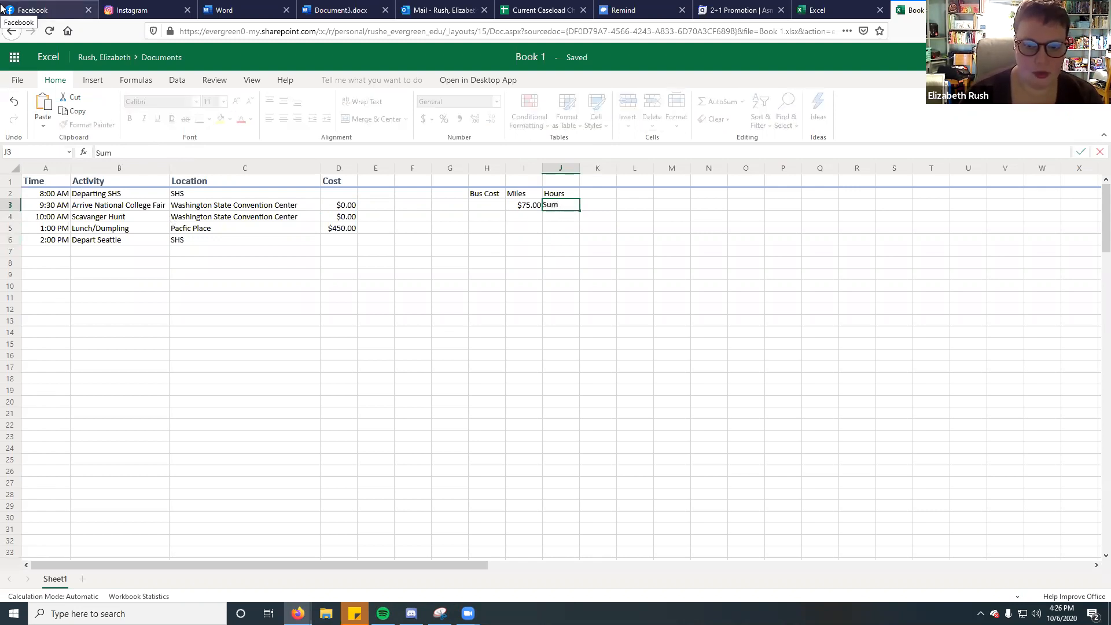
{"action": "type", "text": " ="}
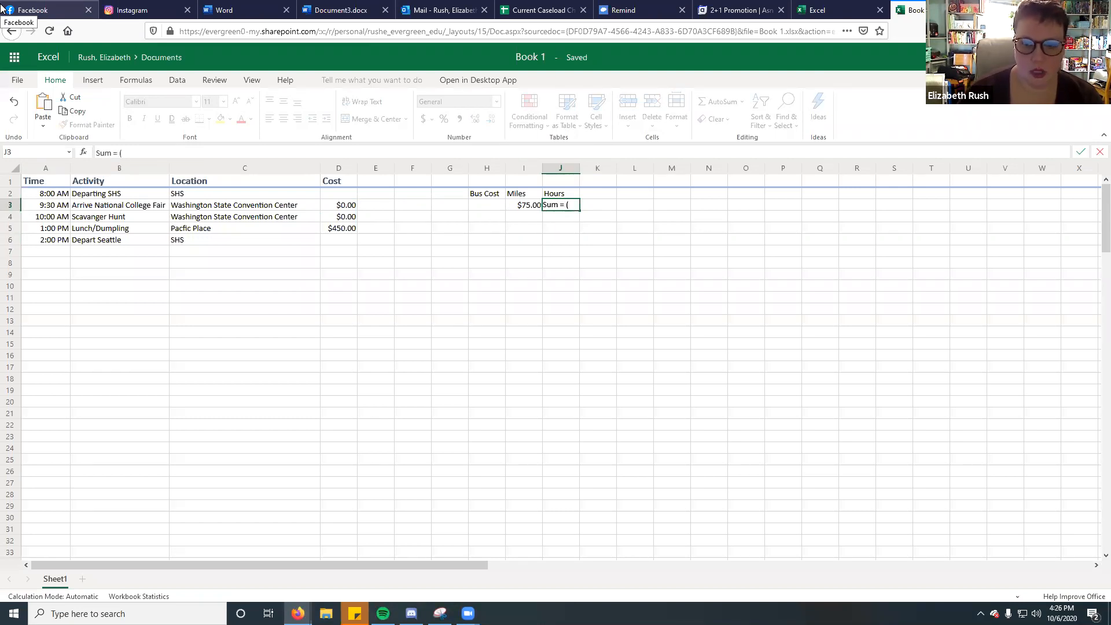
{"action": "type", "text": " (25"}
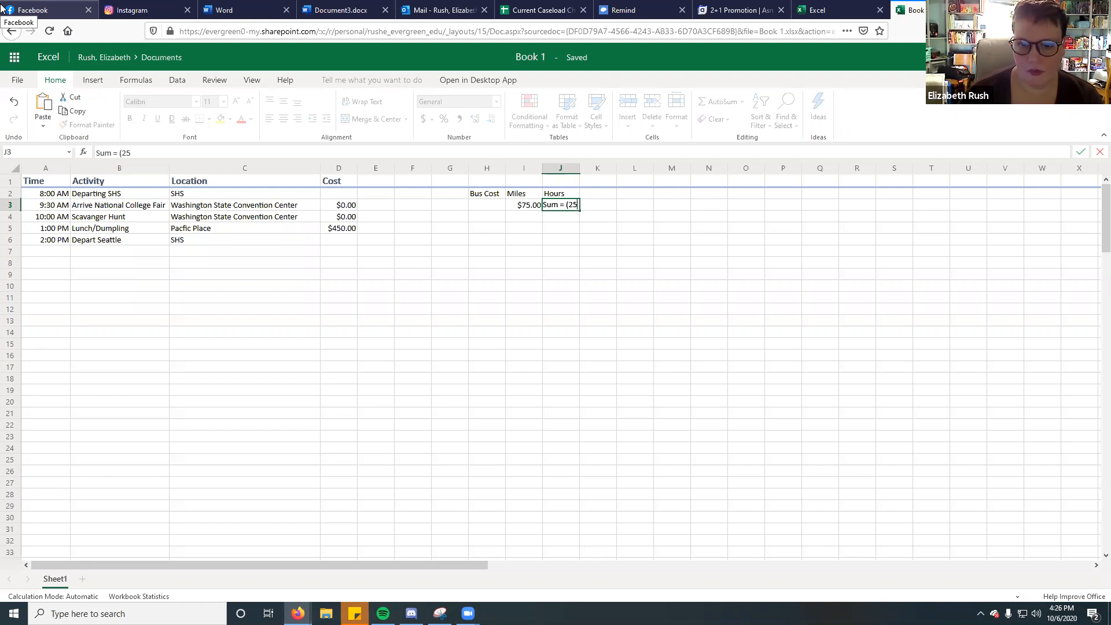
{"action": "key", "text": "BackSpace"}
{"action": "key", "text": "BackSpace"}
{"action": "type", "text": "50"}
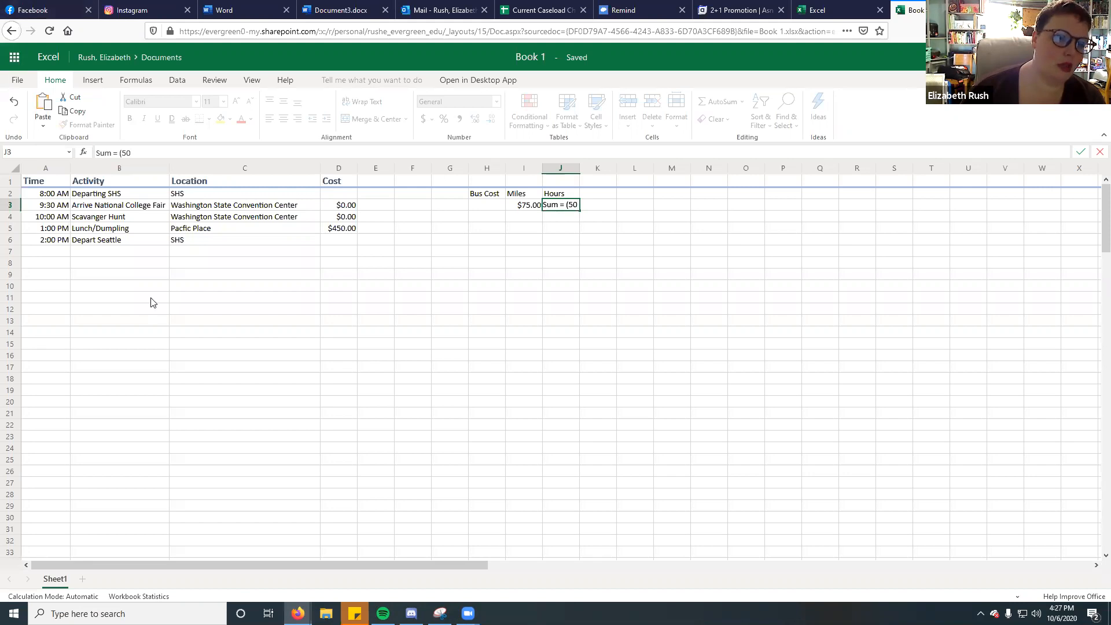
Add a 3:30 PM itinerary entry in row 7 with the activity Arrive SHS.
{"action": "left_click", "coordinate": [55, 255]}
{"action": "type", "text": "3\"3"}
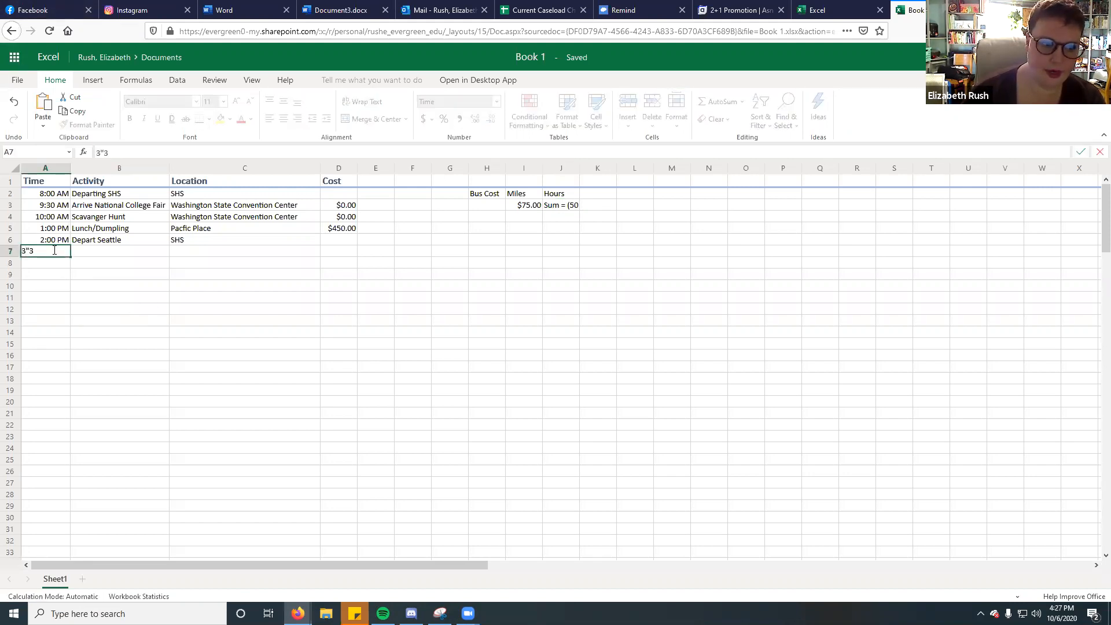
{"action": "key", "text": "BackSpace"}
{"action": "key", "text": "Return"}
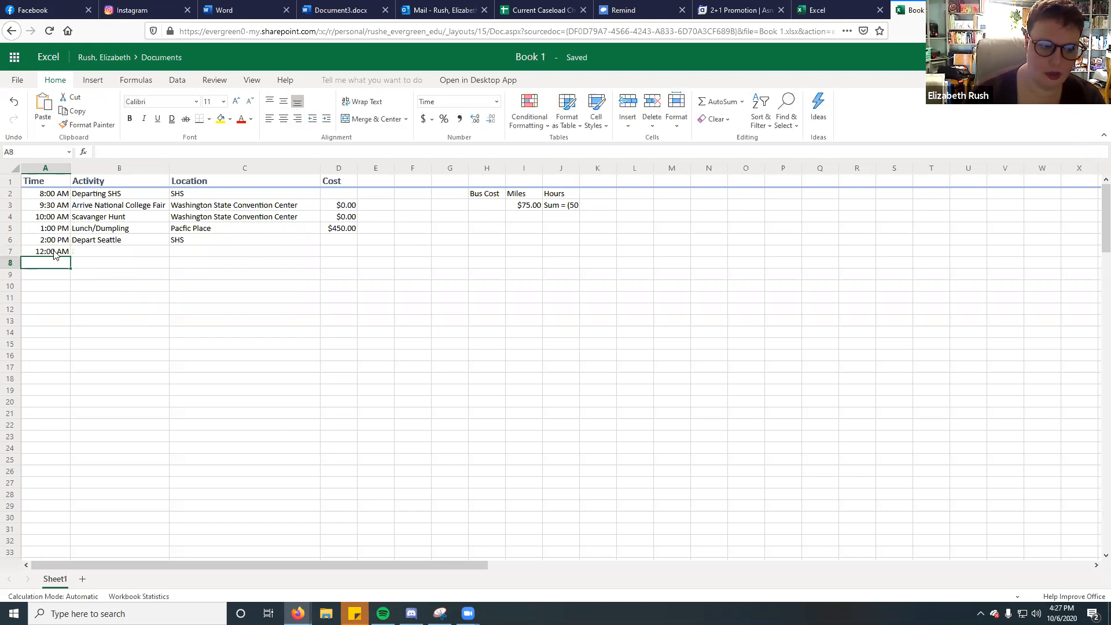
{"action": "left_click", "coordinate": [55, 255]}
{"action": "type", "text": "3"}
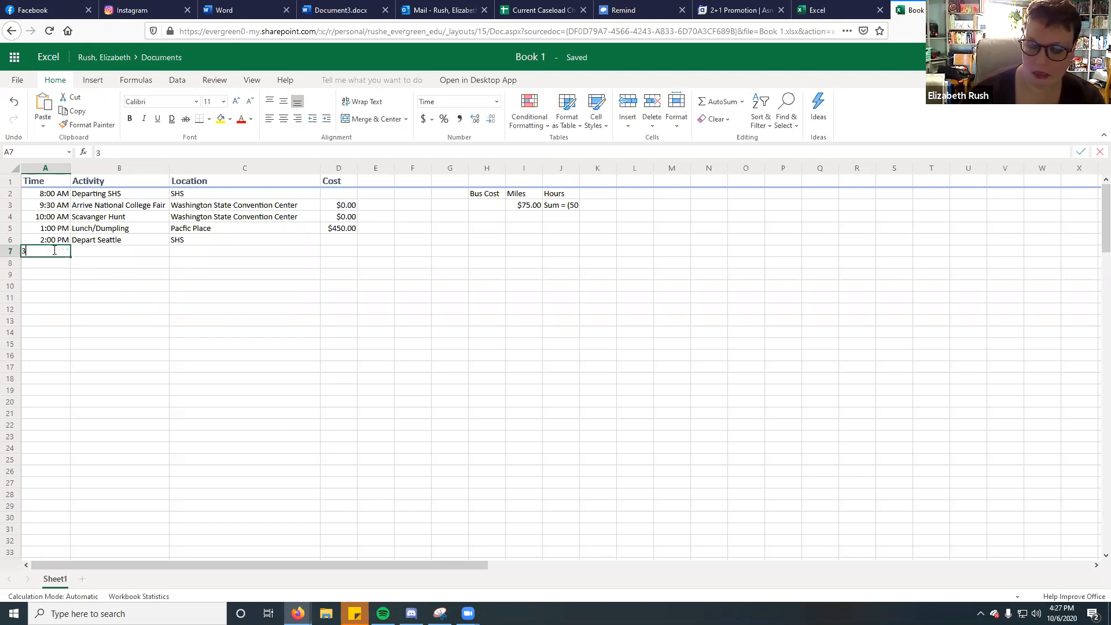
{"action": "type", "text": ":30 PM"}
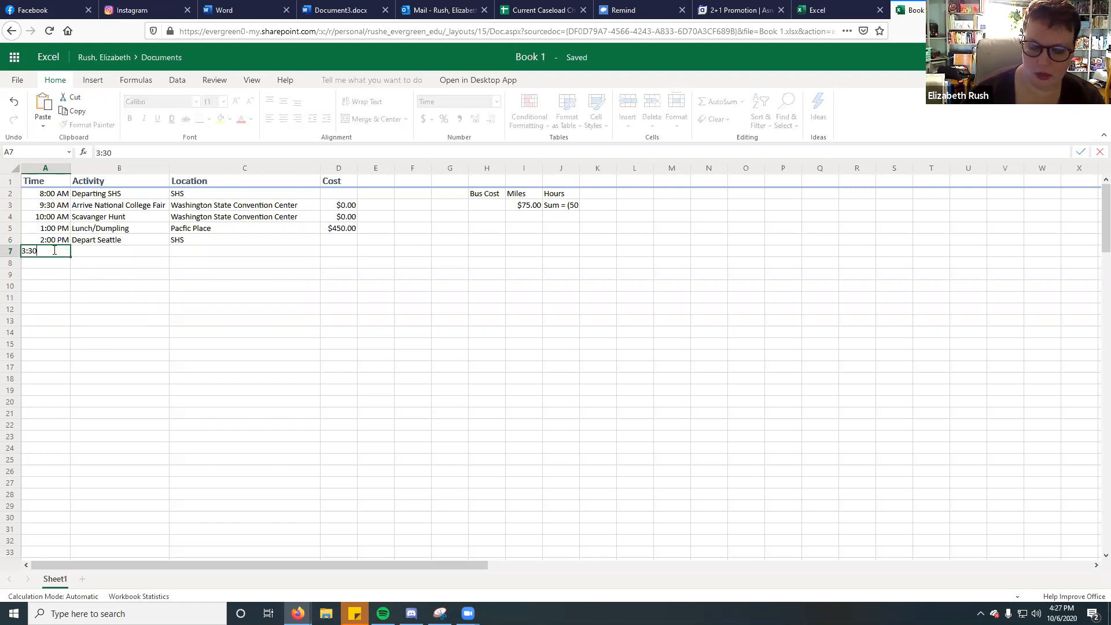
{"action": "key", "text": "Tab"}
{"action": "type", "text": "Arrive SHS"}
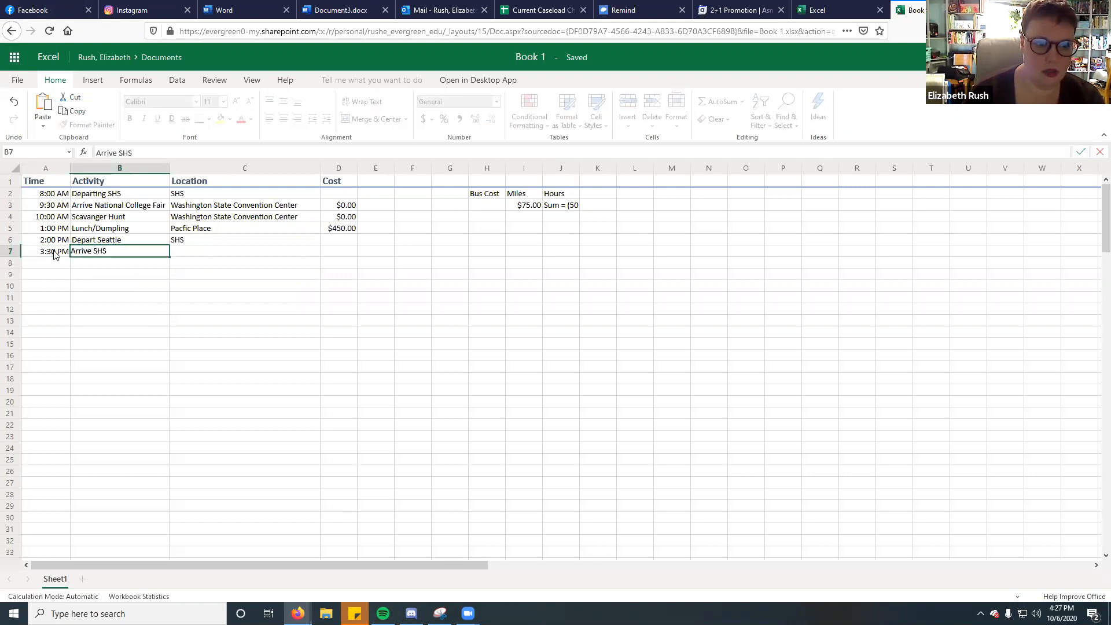
{"action": "key", "text": "Tab"}
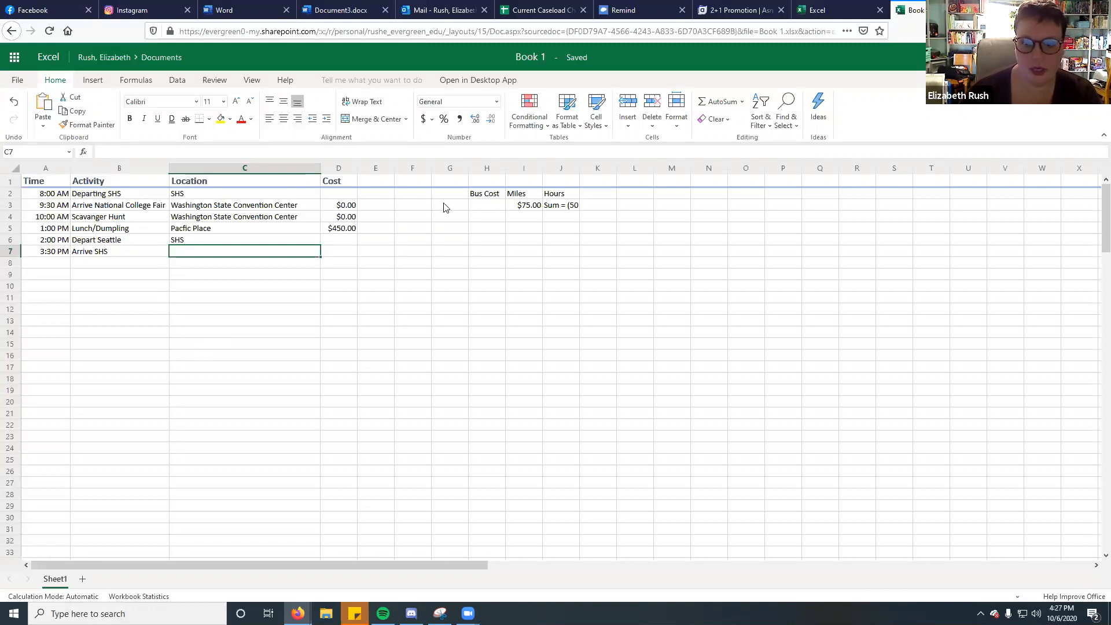
Complete the Hours entry in J3 so it reads Sum = (50*7.5).
{"action": "left_click", "coordinate": [560, 206]}
{"action": "left_click", "coordinate": [161, 148]}
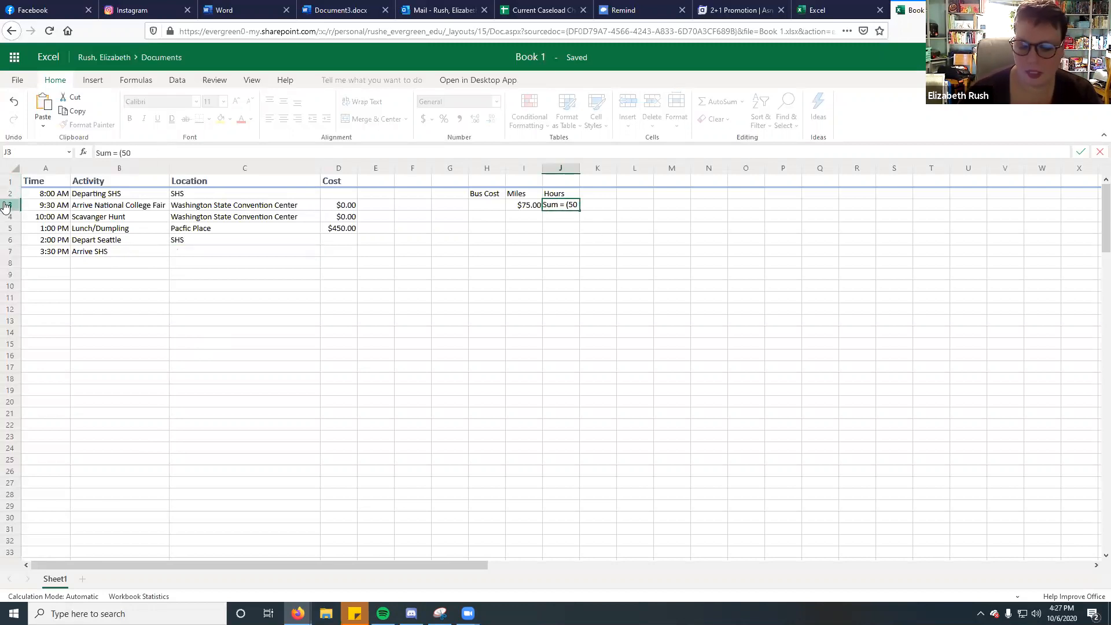
{"action": "type", "text": "*"}
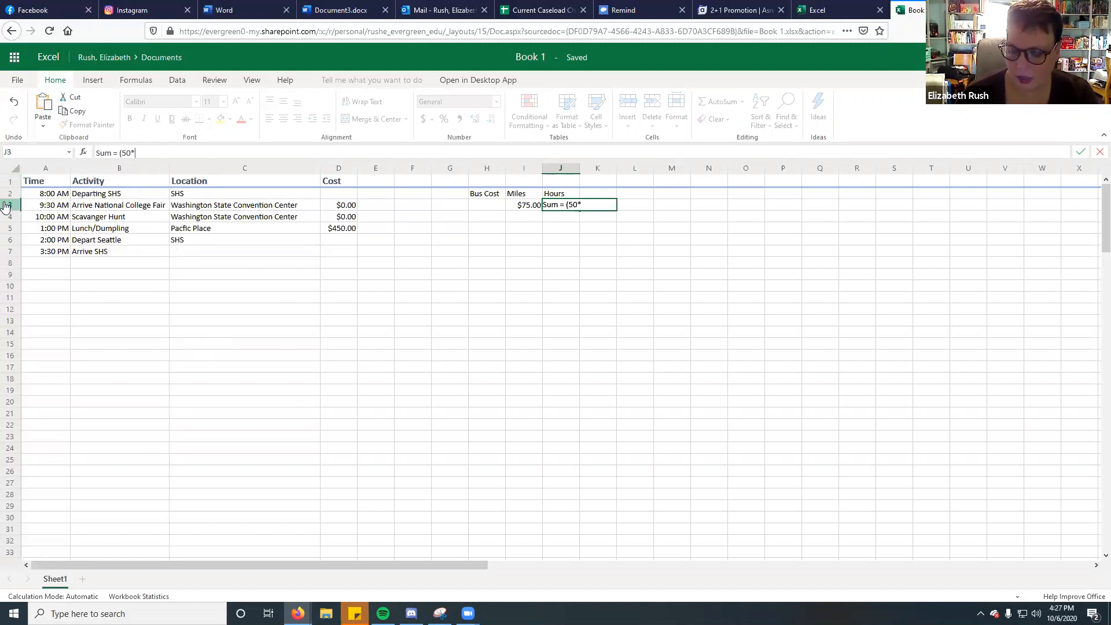
{"action": "type", "text": "7.5"}
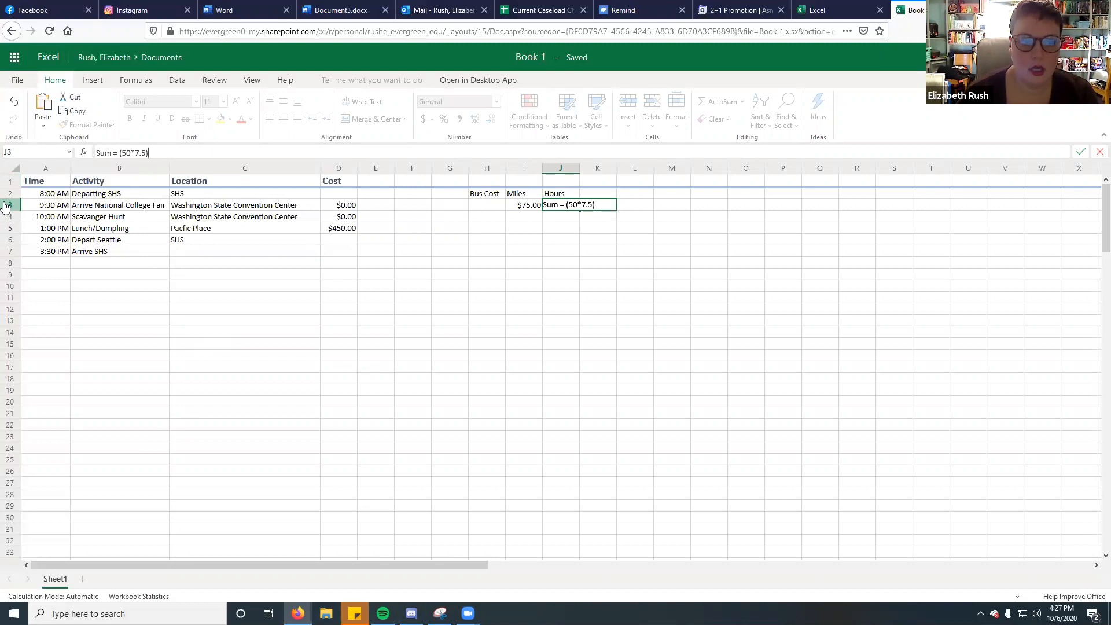
{"action": "key", "text": "Return"}
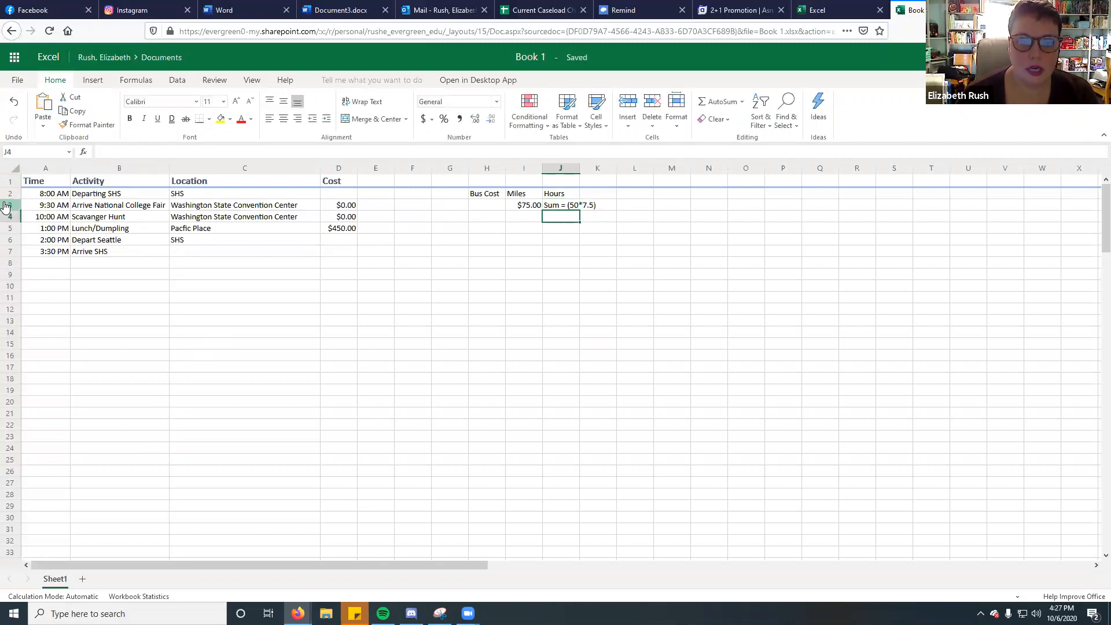
Replace the text in J3 with an AutoSum formula and change its cell reference to 50*7.5 so it reads =SUM(50*7.5).
{"action": "left_click", "coordinate": [557, 207]}
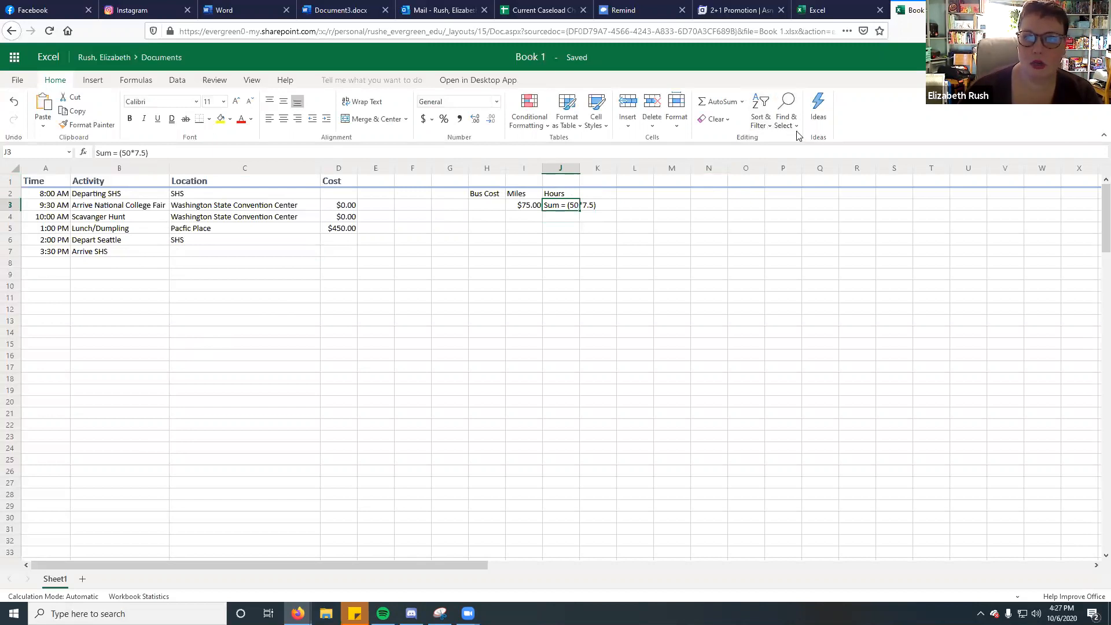
{"action": "left_click", "coordinate": [711, 103]}
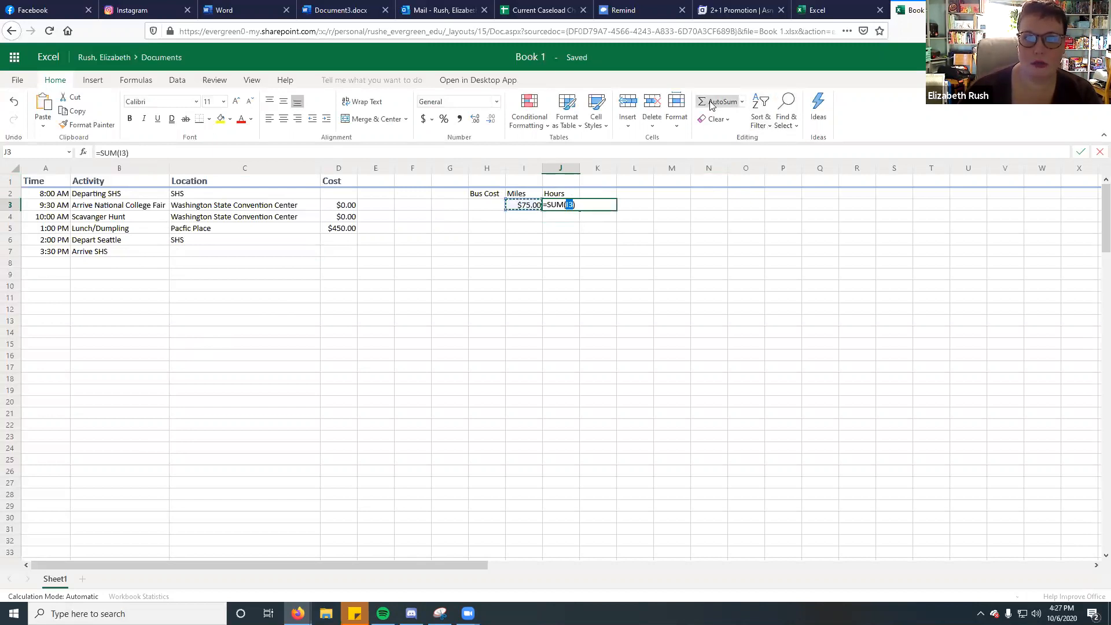
{"action": "key", "text": "Return"}
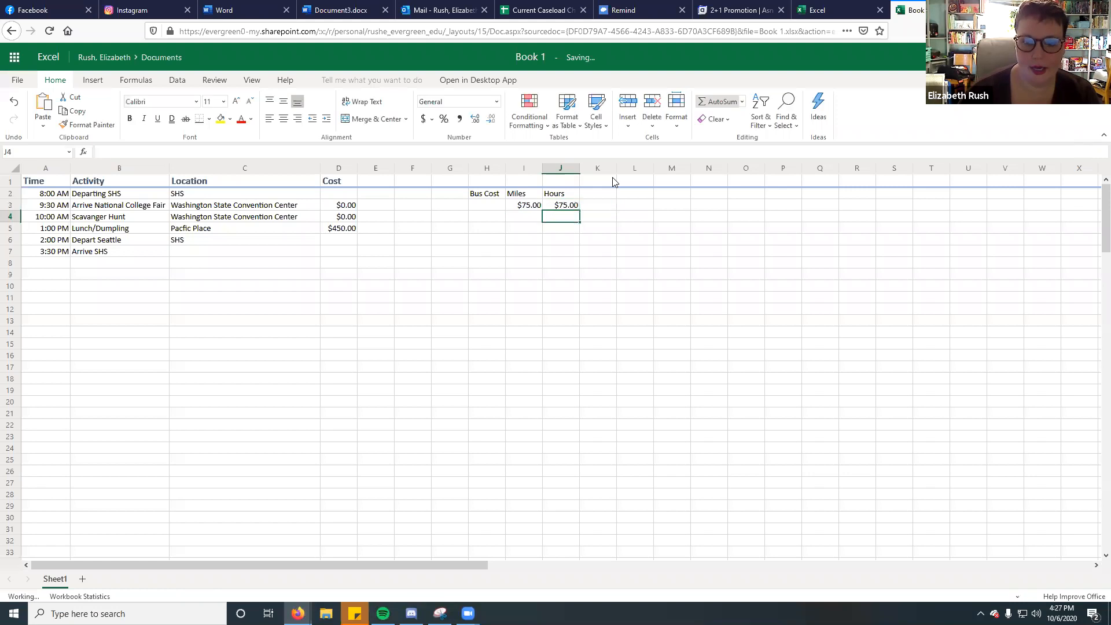
{"action": "left_click", "coordinate": [562, 207]}
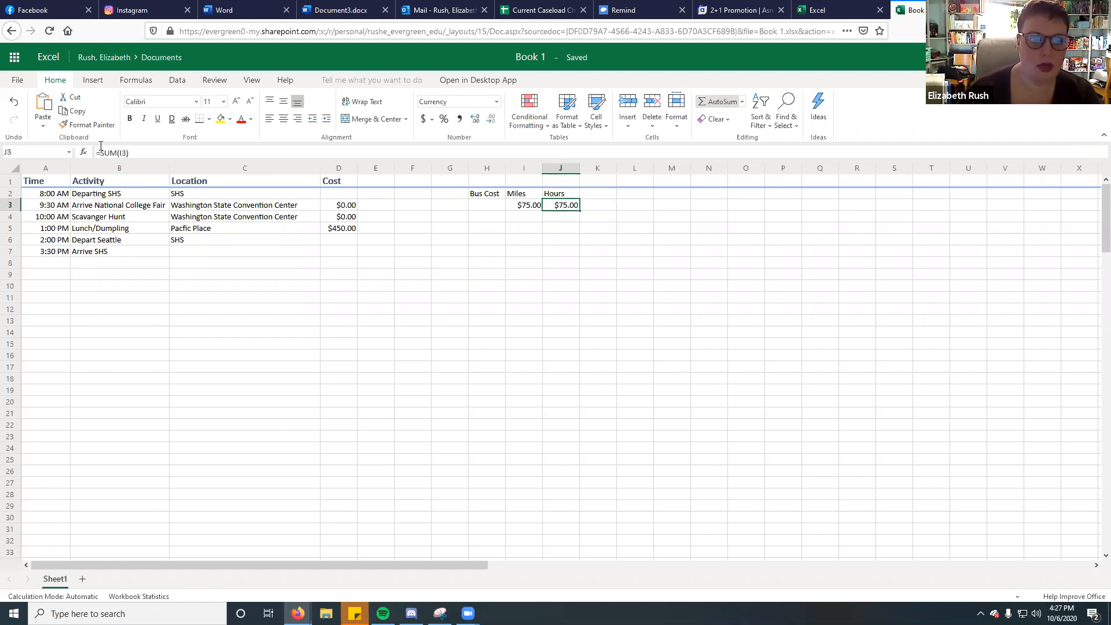
{"action": "double_click", "coordinate": [121, 153]}
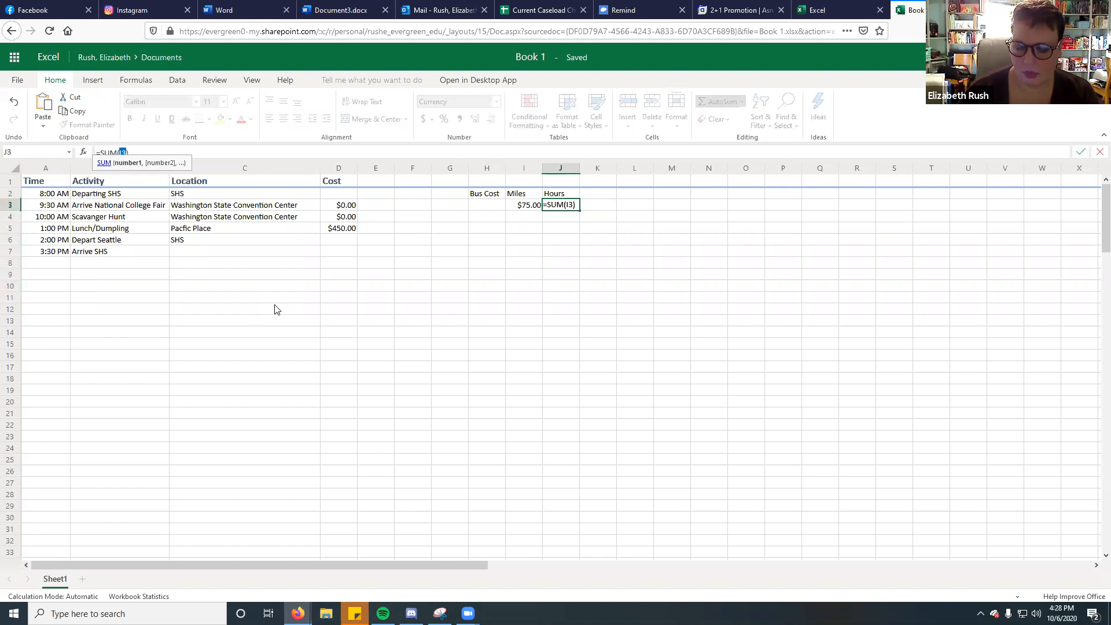
{"action": "type", "text": "50"}
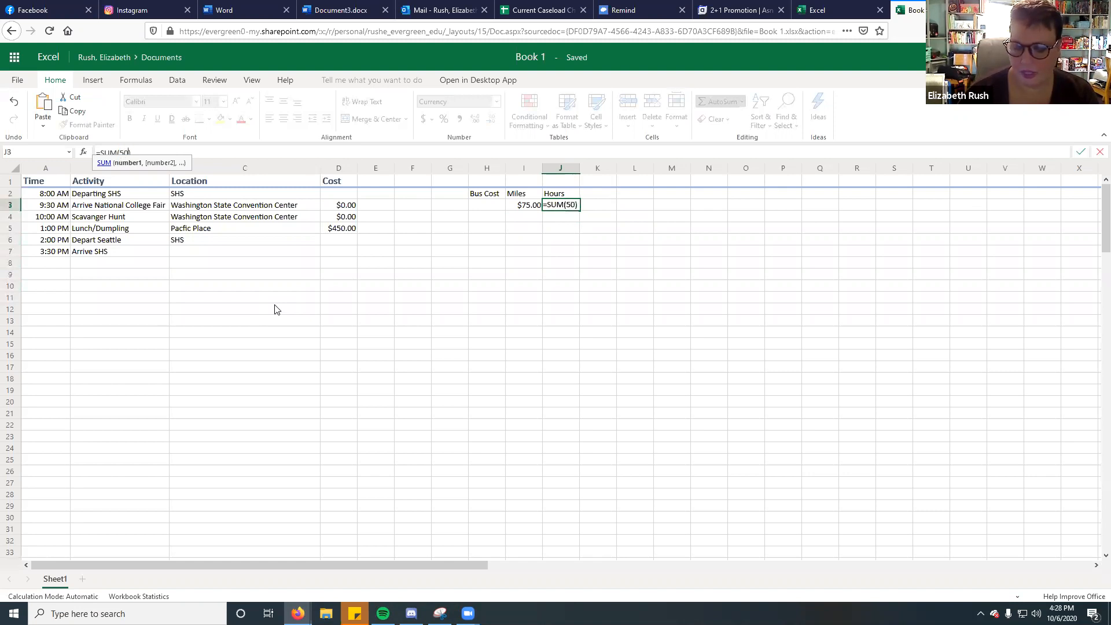
{"action": "type", "text": "*"}
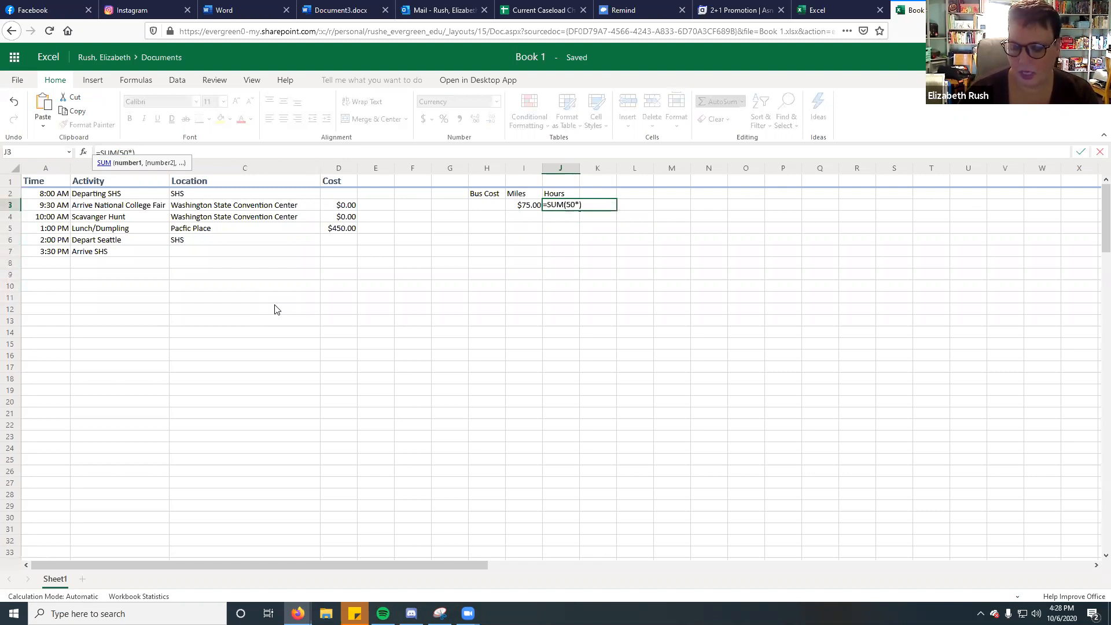
{"action": "type", "text": "7.5"}
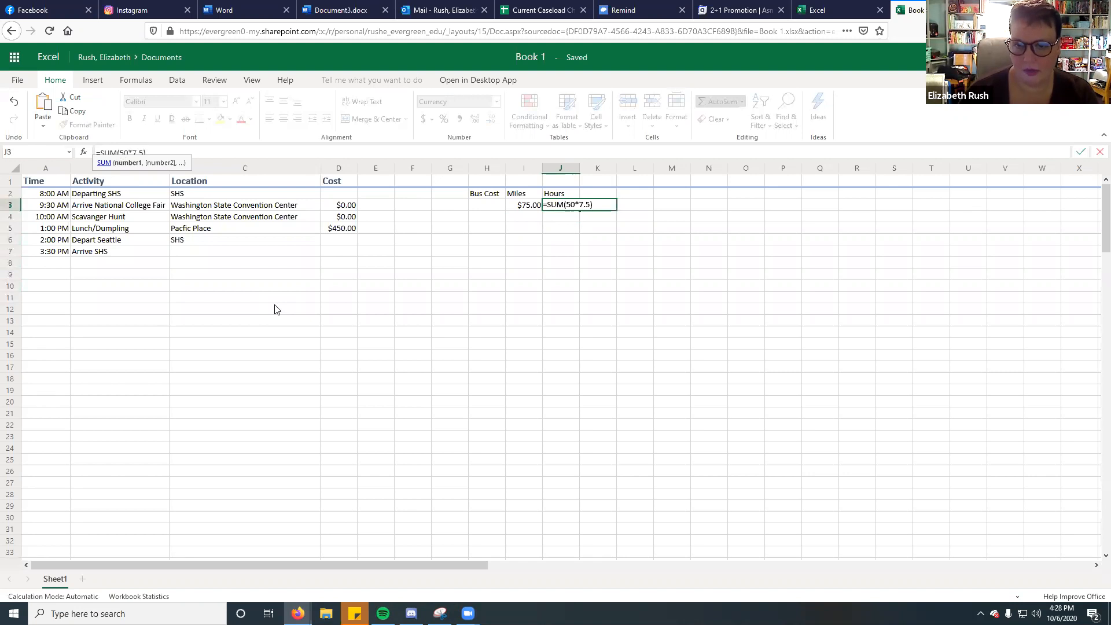
{"action": "key", "text": "Return"}
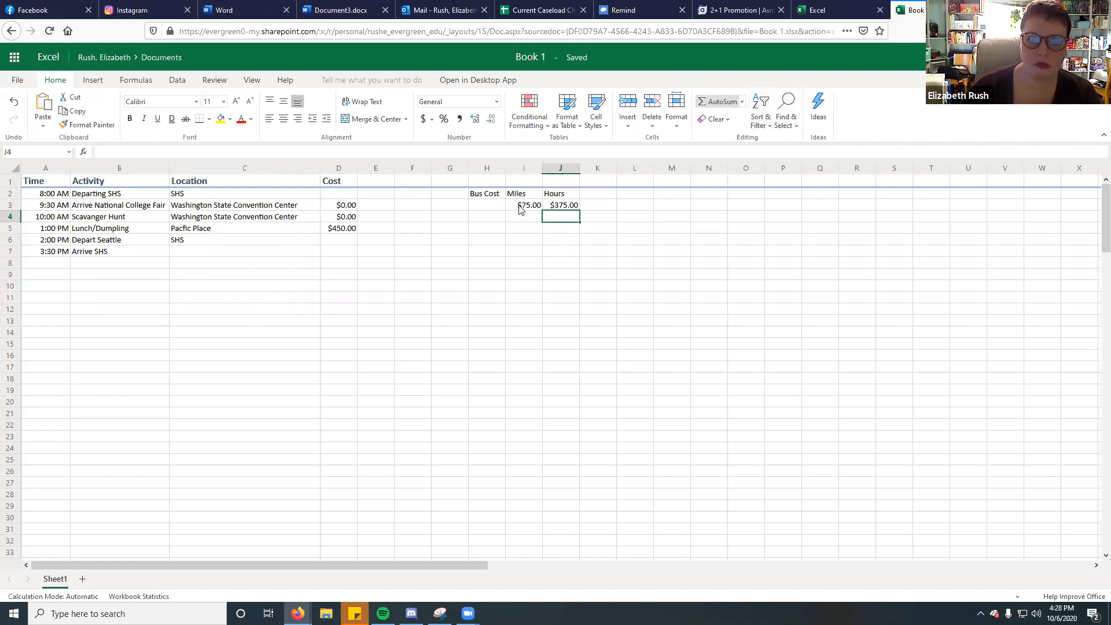
{"action": "left_click_drag", "start_coordinate": [520, 209], "coordinate": [559, 211]}
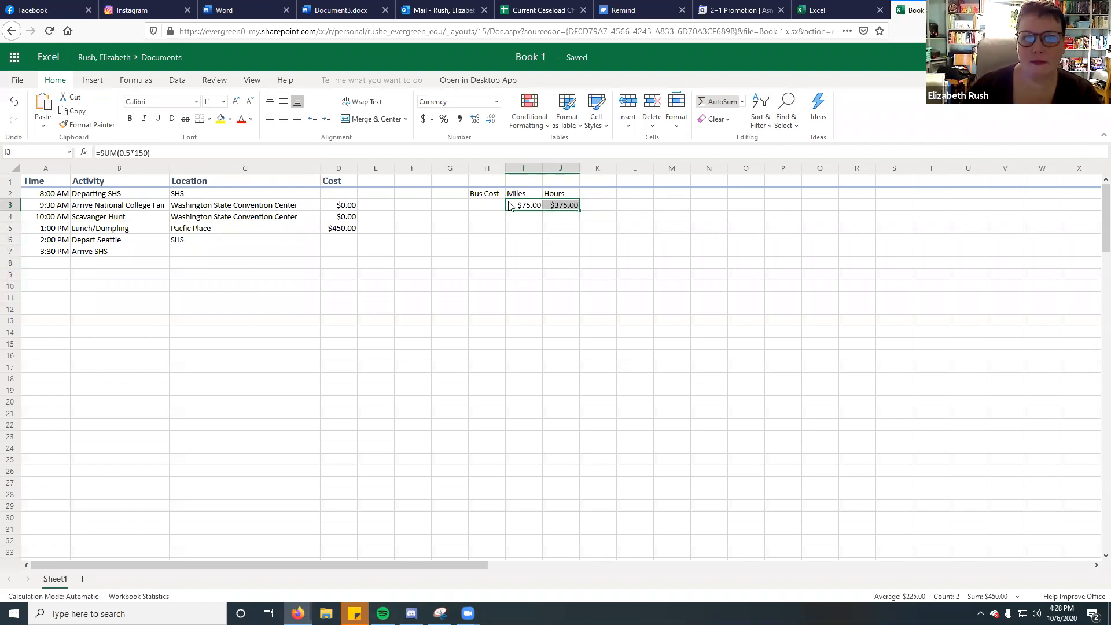
{"action": "left_click_drag", "start_coordinate": [521, 207], "coordinate": [585, 208]}
{"action": "left_click", "coordinate": [29, 263]}
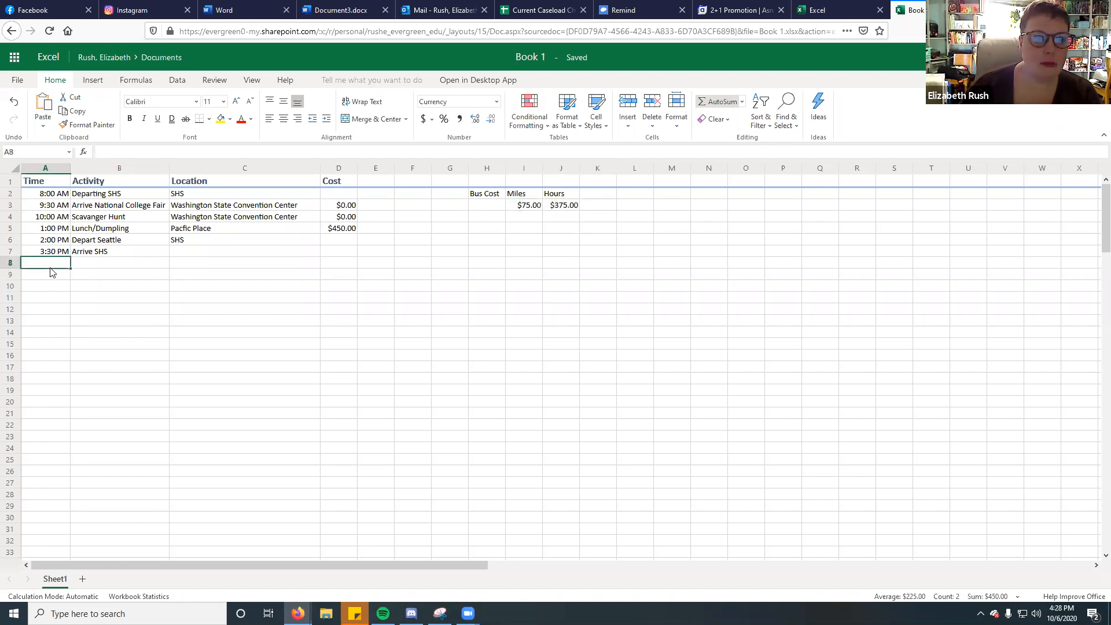
Label C9 Total Cost and insert a Sum formula over D3:D8 in D9.
{"action": "left_click", "coordinate": [259, 275]}
{"action": "type", "text": "Total Cost"}
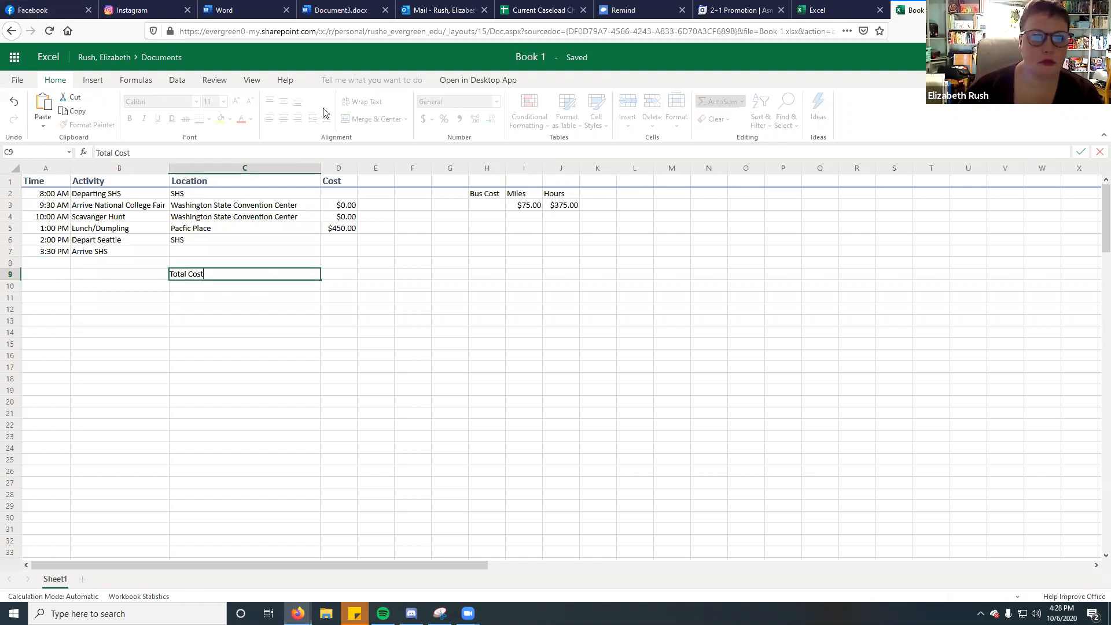
{"action": "left_click", "coordinate": [327, 276]}
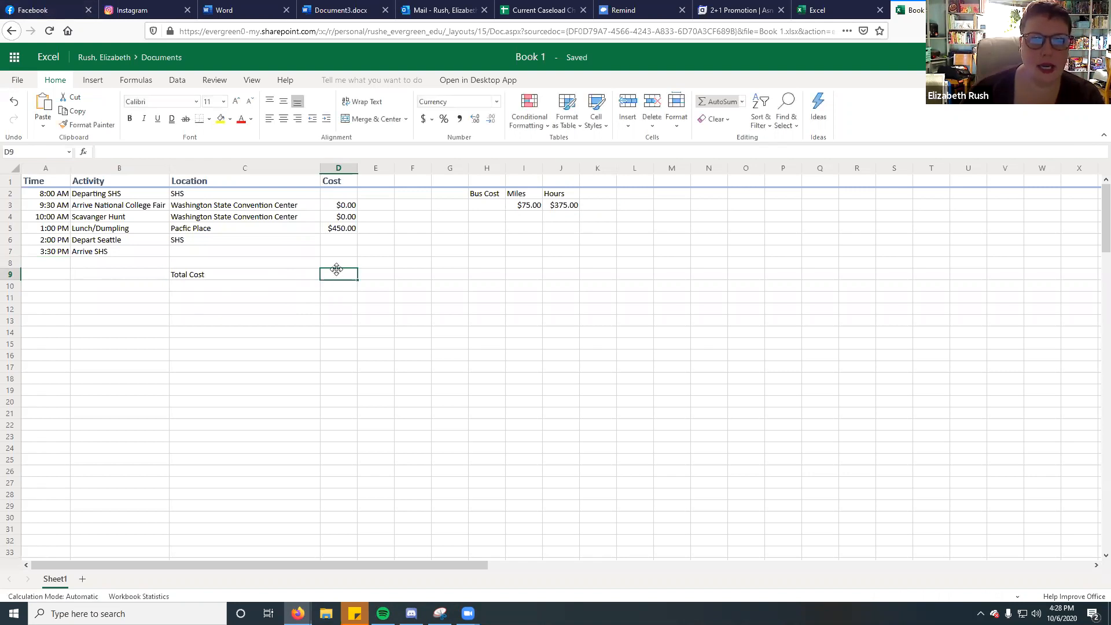
{"action": "left_click", "coordinate": [743, 102]}
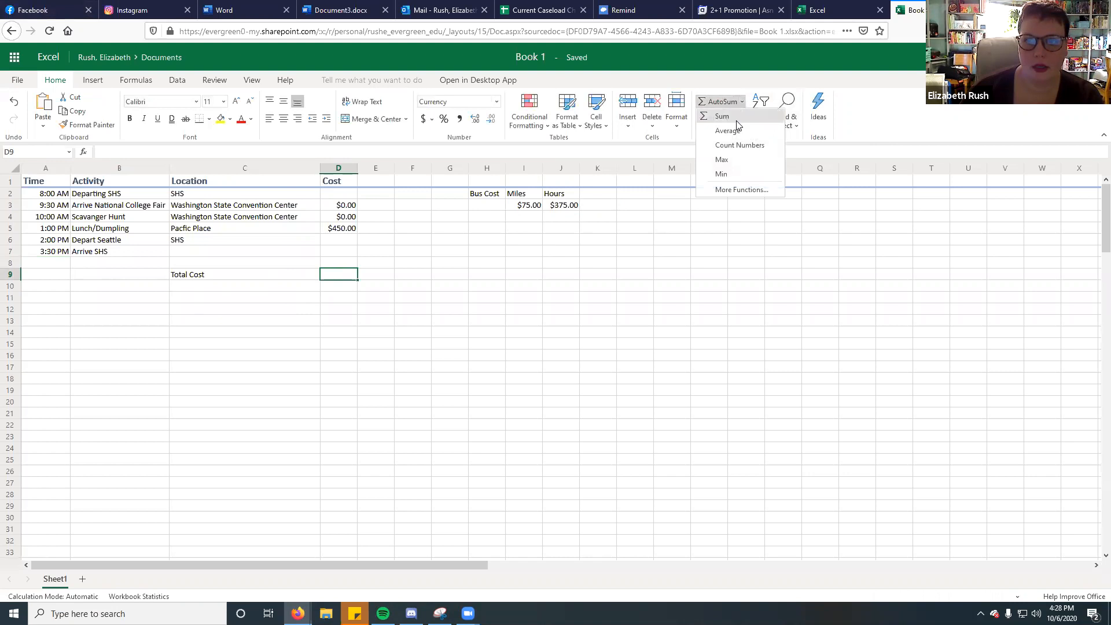
{"action": "left_click", "coordinate": [722, 116]}
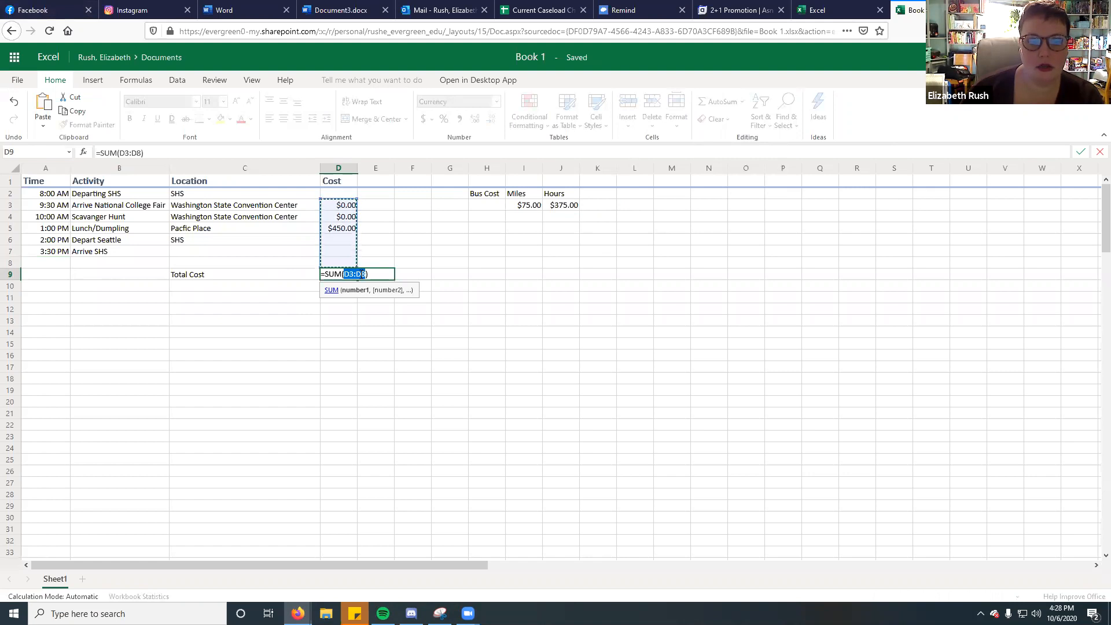
Add the Miles and Hours costs to the total in D9 so its formula reads =SUM(D3:D8+I3+J3).
{"action": "left_click", "coordinate": [364, 273]}
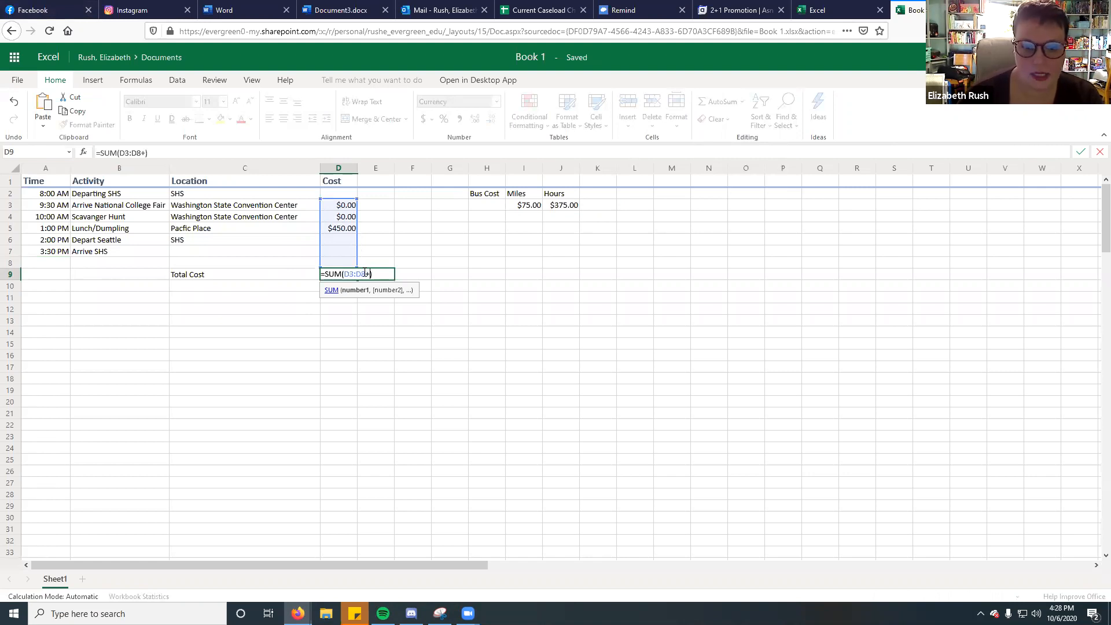
{"action": "type", "text": "+"}
{"action": "left_click", "coordinate": [532, 206]}
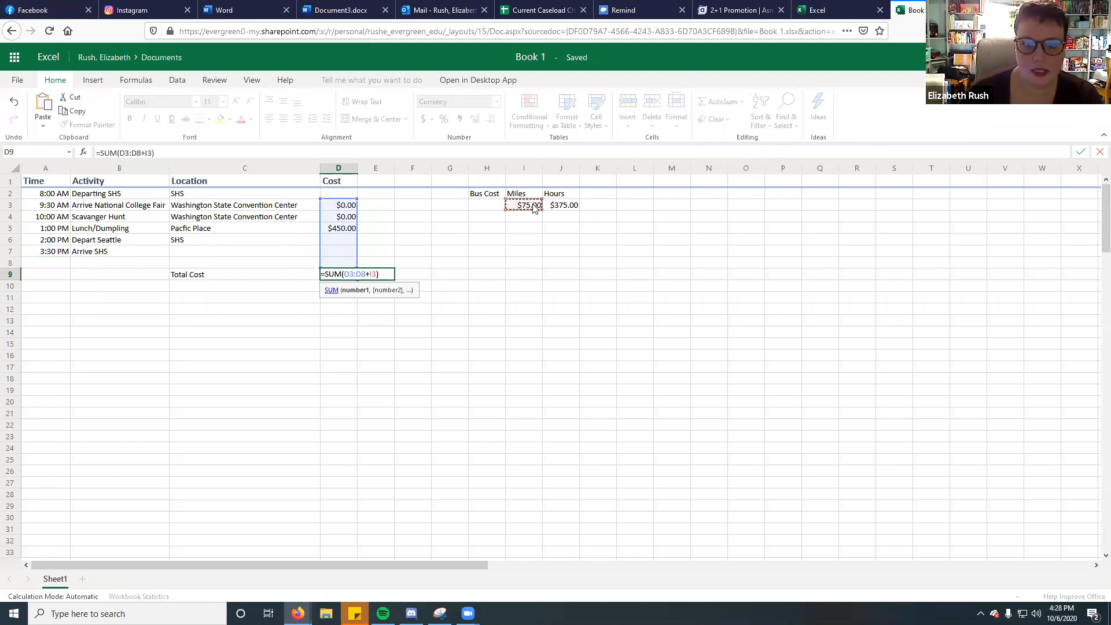
{"action": "type", "text": "+"}
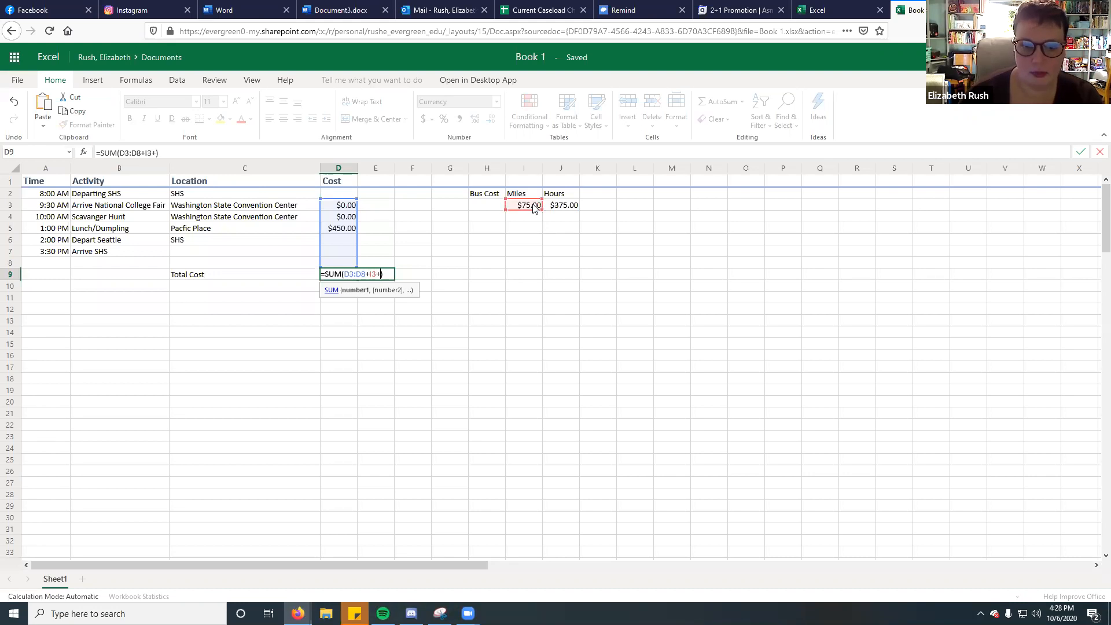
{"action": "left_click", "coordinate": [554, 210]}
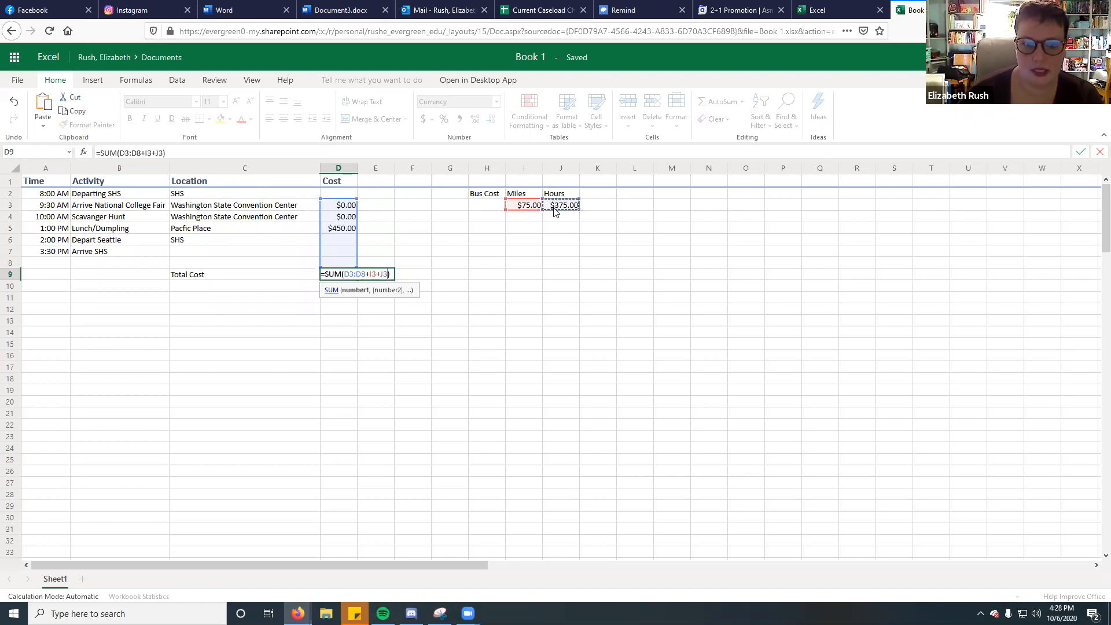
{"action": "key", "text": "Return"}
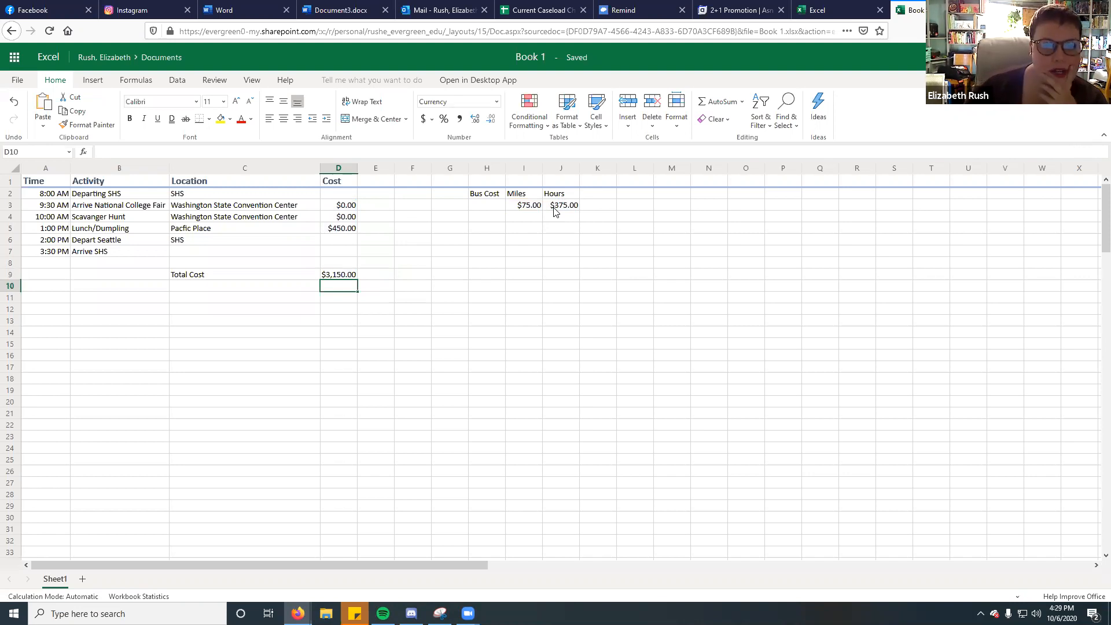
Clear the range inside the D9 total formula and begin its Sum arguments with the Hours and Miles costs, J3 and I3.
{"action": "left_click", "coordinate": [342, 277]}
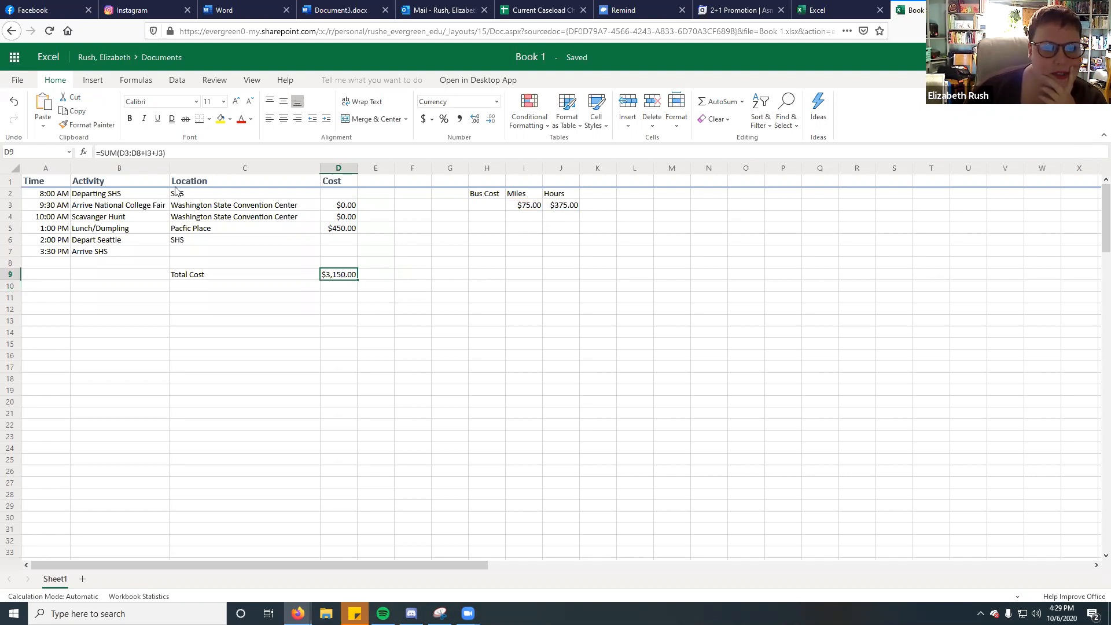
{"action": "left_click", "coordinate": [144, 151]}
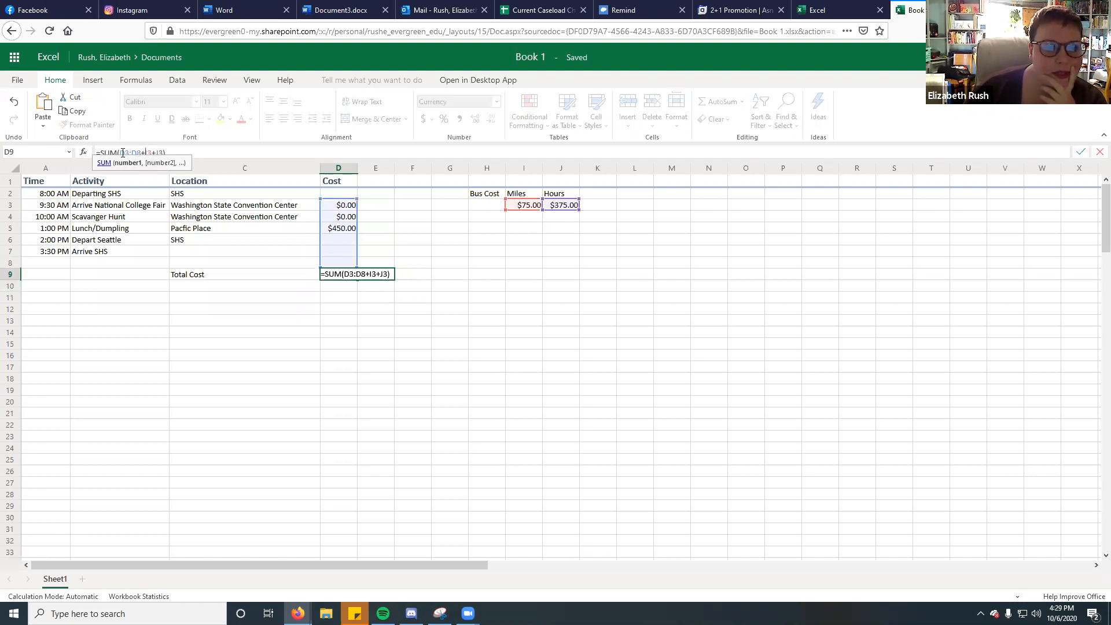
{"action": "left_click_drag", "start_coordinate": [119, 152], "coordinate": [157, 151]}
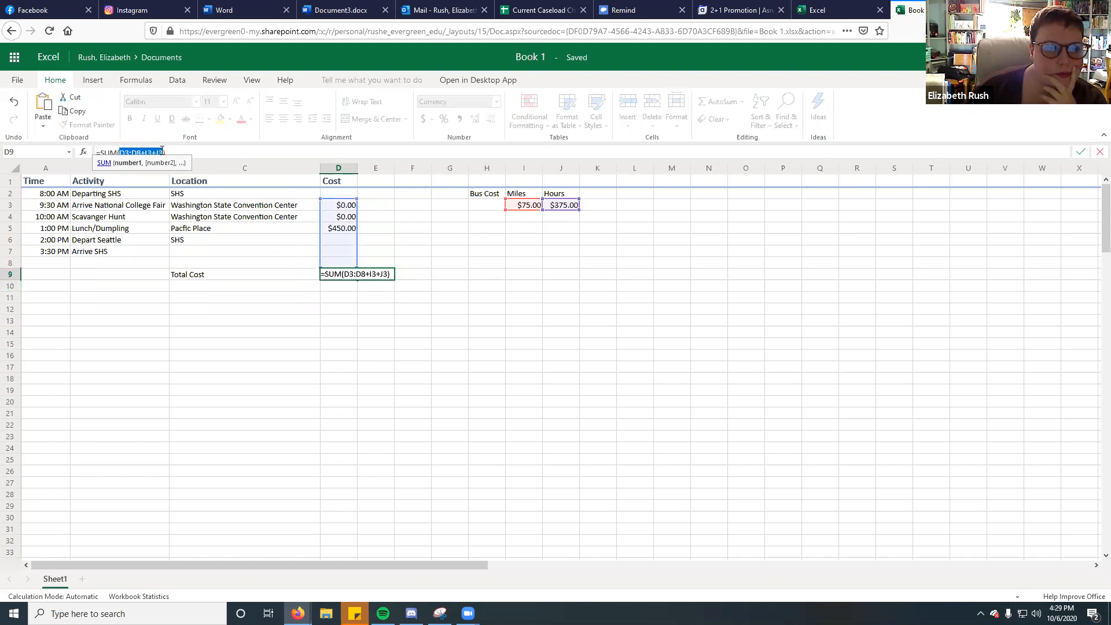
{"action": "key", "text": "BackSpace"}
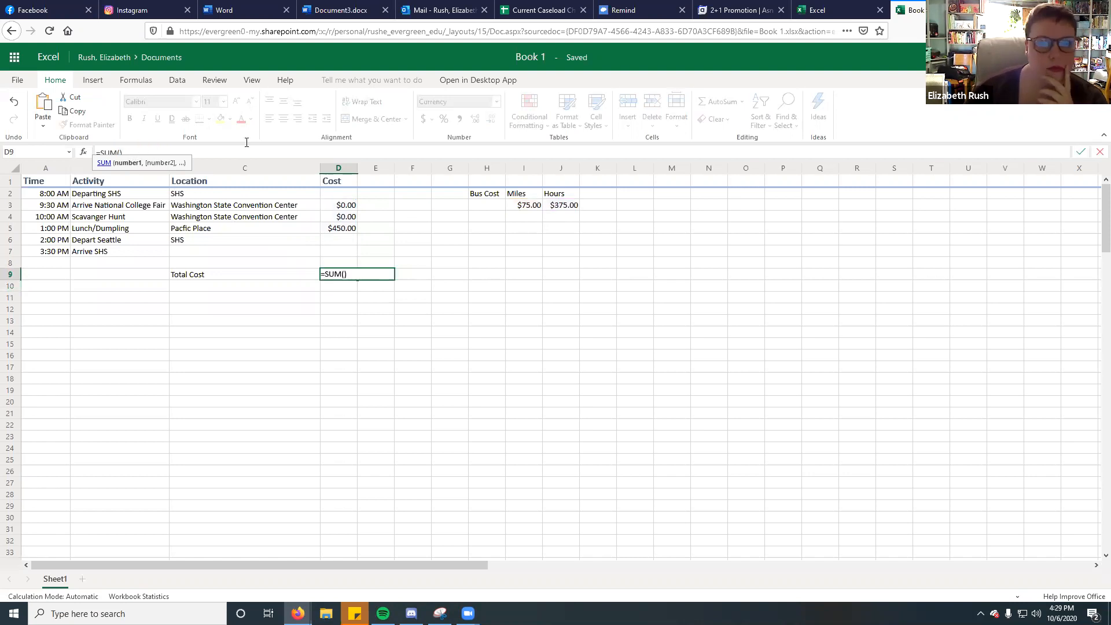
{"action": "left_click", "coordinate": [556, 206]}
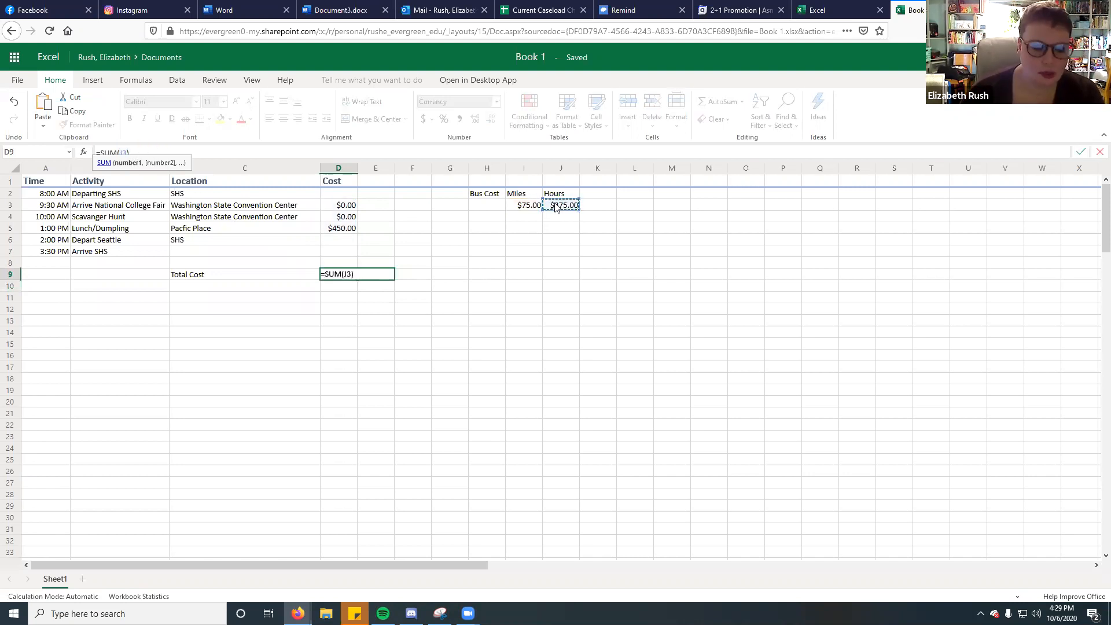
{"action": "type", "text": ","}
{"action": "left_click", "coordinate": [523, 206]}
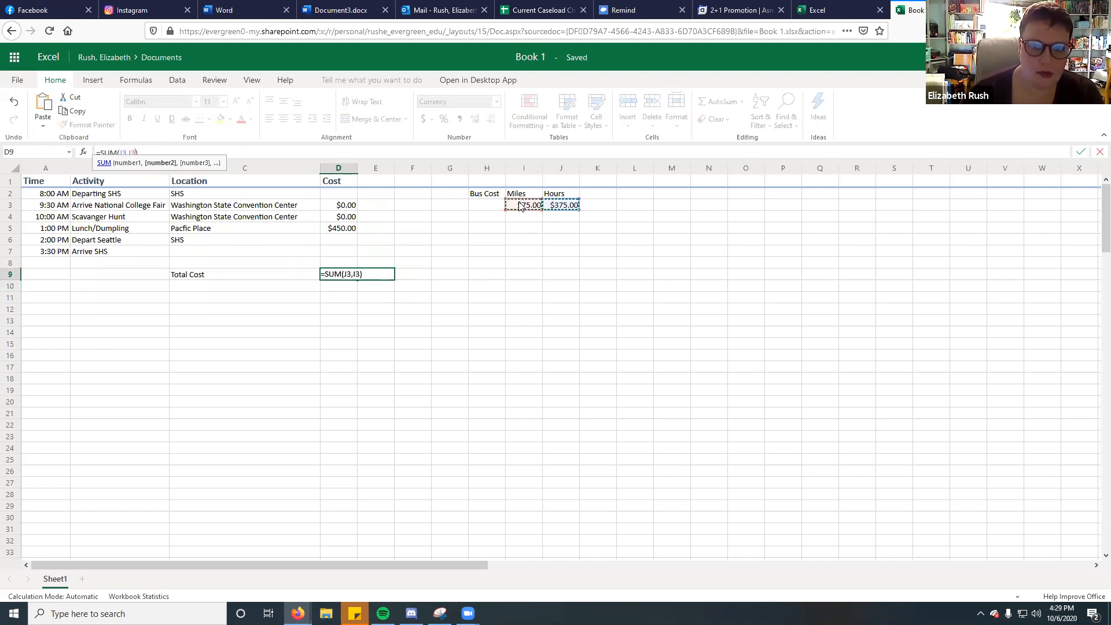
Add the individual cost cells D3 through D6 to the D9 total so it reads =SUM(J3,I3,D3,D4,D5,D6).
{"action": "type", "text": ","}
{"action": "left_click", "coordinate": [346, 205]}
{"action": "type", "text": ","}
{"action": "left_click", "coordinate": [345, 218]}
{"action": "type", "text": ","}
{"action": "left_click", "coordinate": [344, 228]}
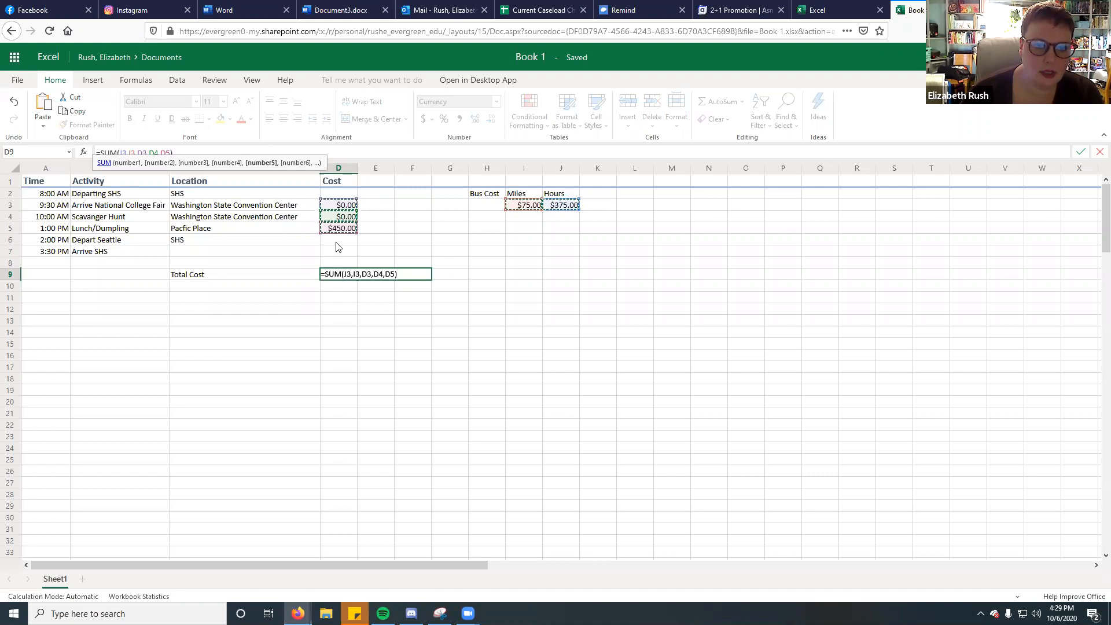
{"action": "type", "text": ","}
{"action": "left_click", "coordinate": [338, 241]}
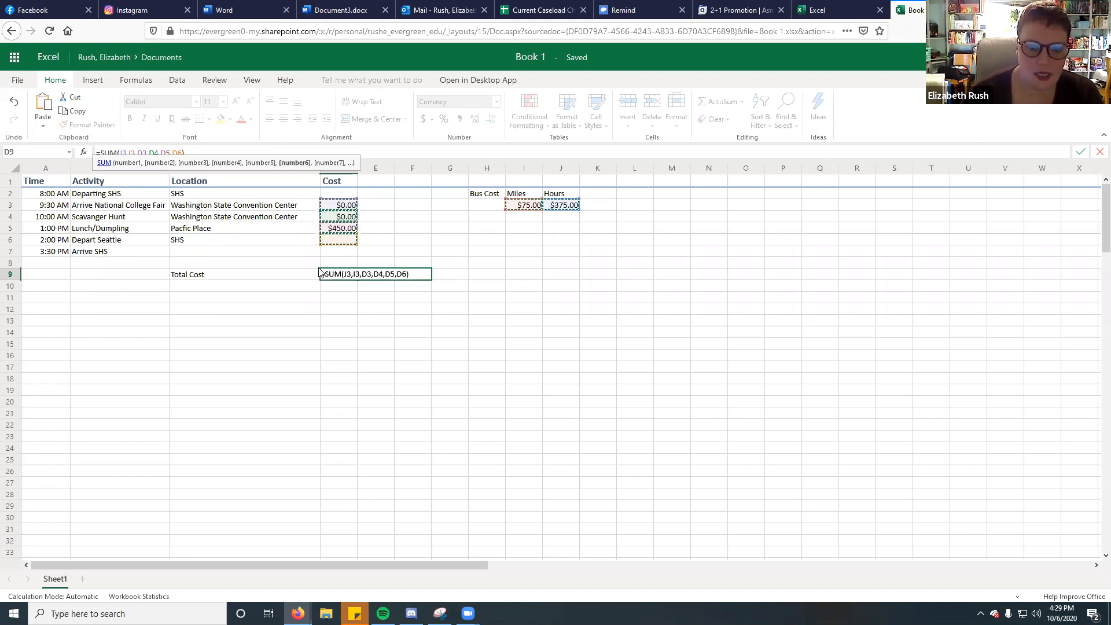
{"action": "key", "text": "Return"}
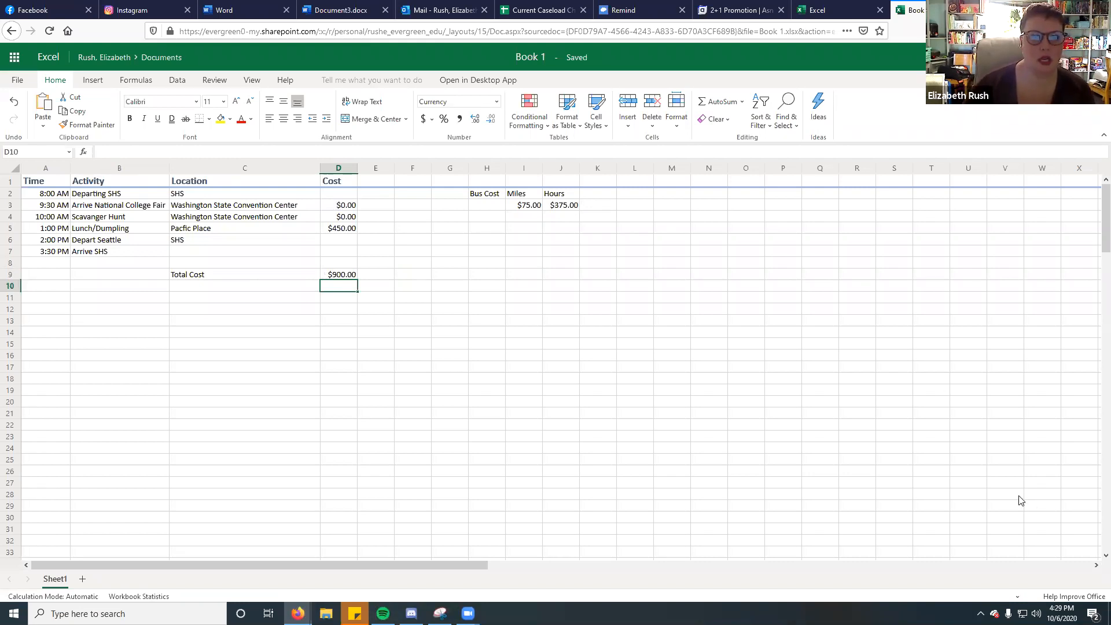
Insert an AutoSum formula in D6 for the Depart Seattle cost that adds the Miles and Hours costs, =SUM(I3,J3).
{"action": "left_click", "coordinate": [340, 242]}
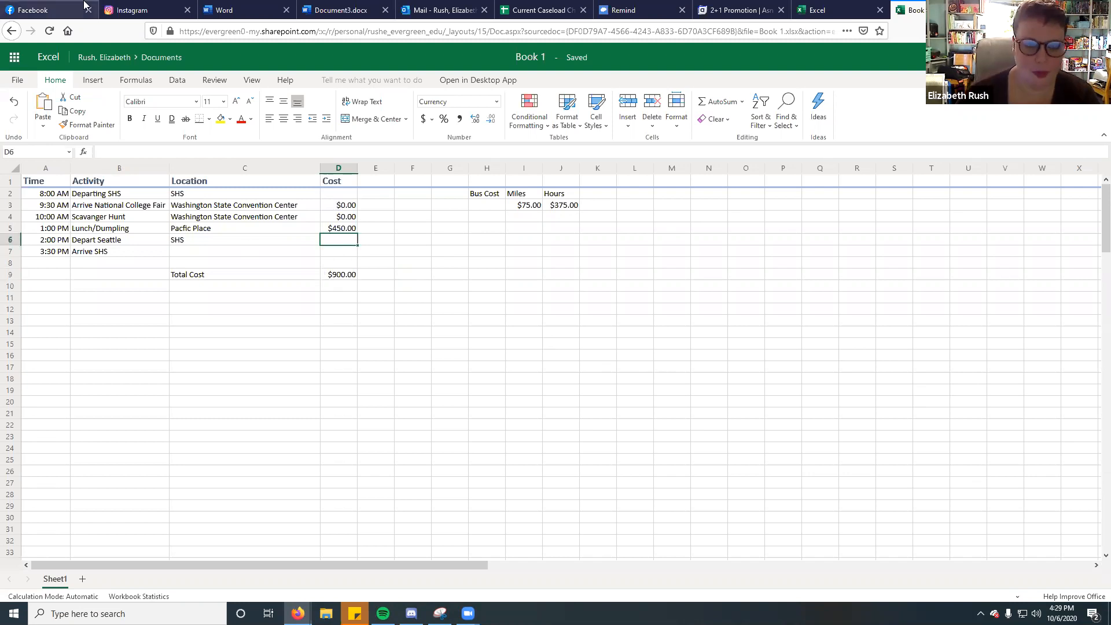
{"action": "left_click", "coordinate": [701, 102]}
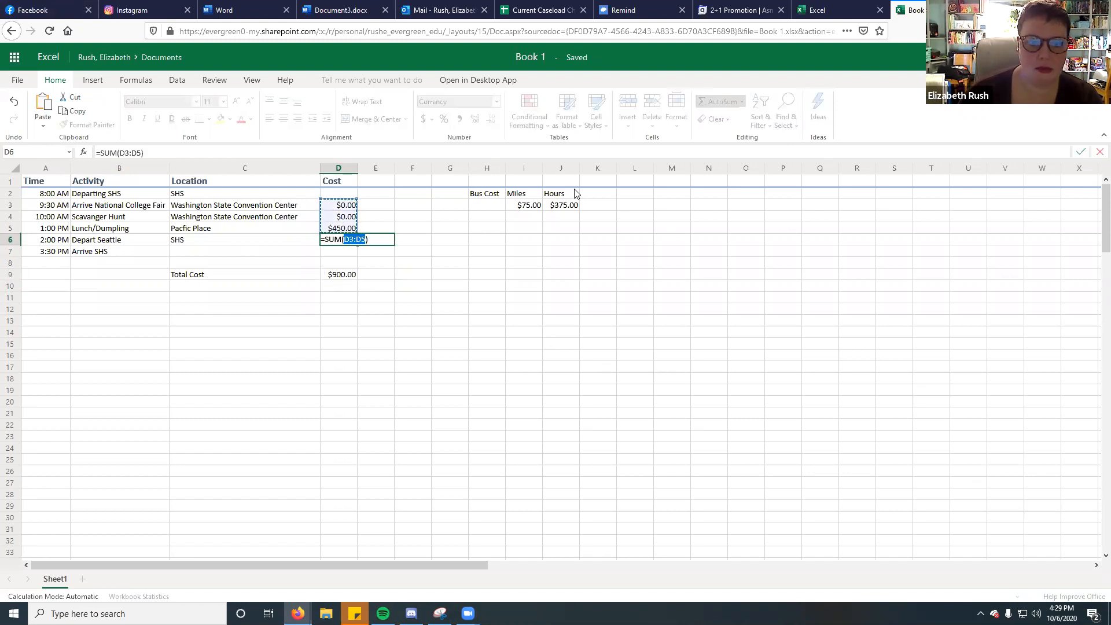
{"action": "left_click", "coordinate": [527, 207]}
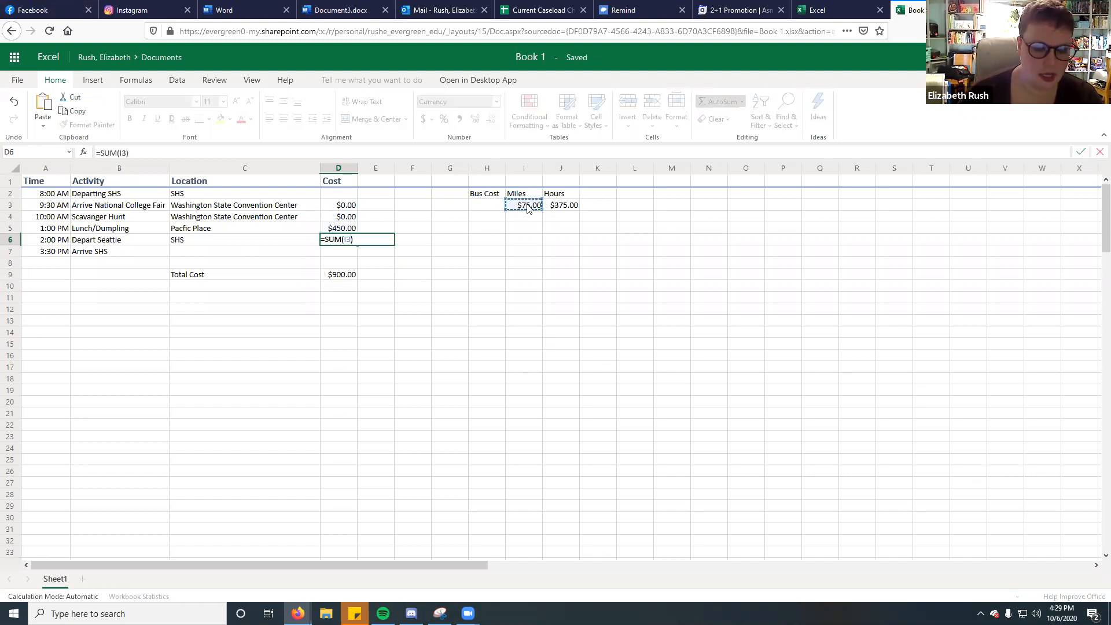
{"action": "left_click", "coordinate": [562, 206], "text": "ctrl"}
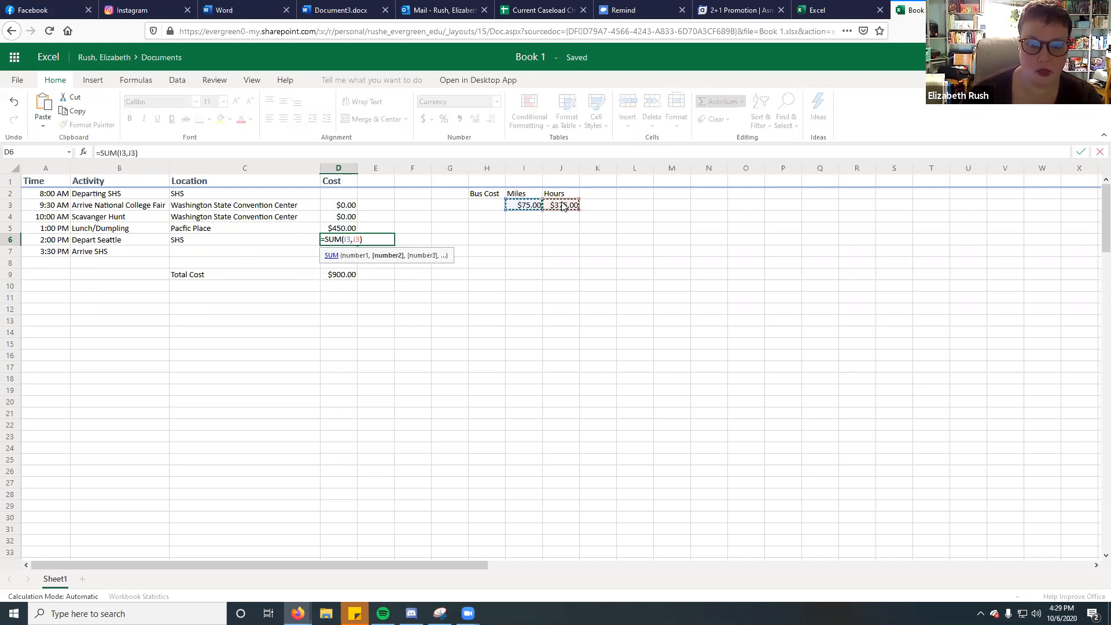
{"action": "key", "text": "Return"}
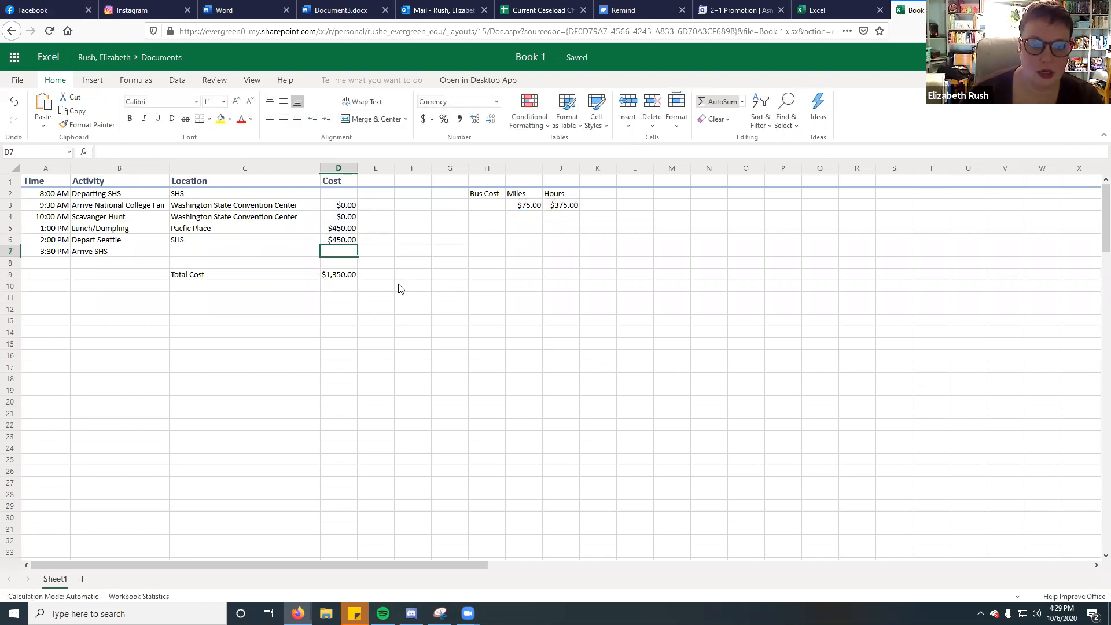
Replace the arguments of the total in D9 with the cost range so its formula reads =SUM(D3:D6).
{"action": "left_click", "coordinate": [333, 278]}
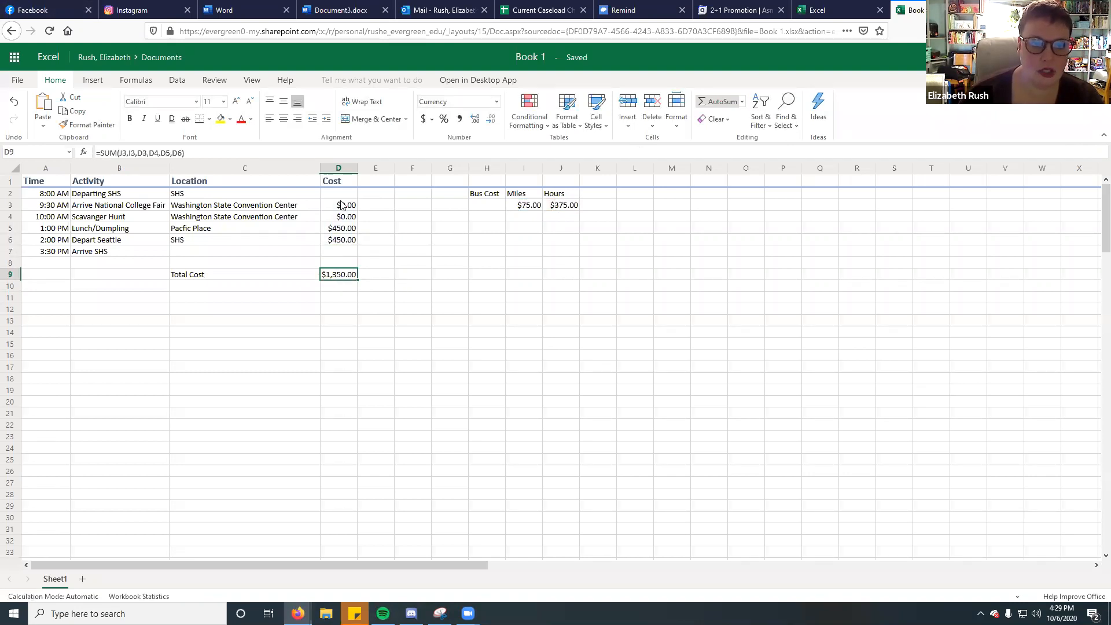
{"action": "left_click_drag", "start_coordinate": [121, 154], "coordinate": [174, 151]}
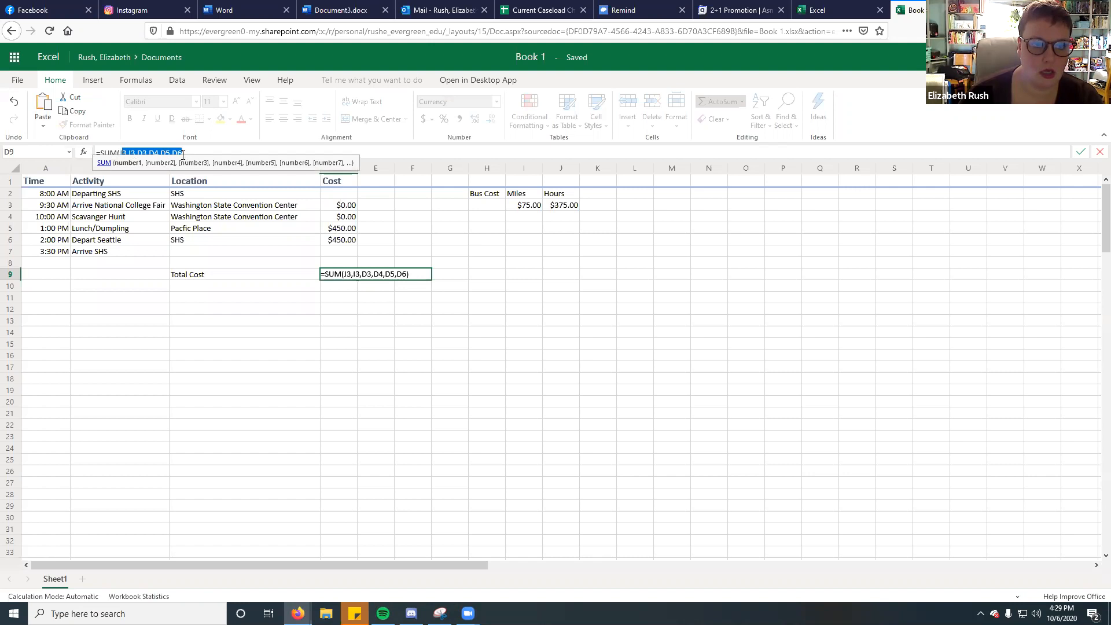
{"action": "type", "text": "J"}
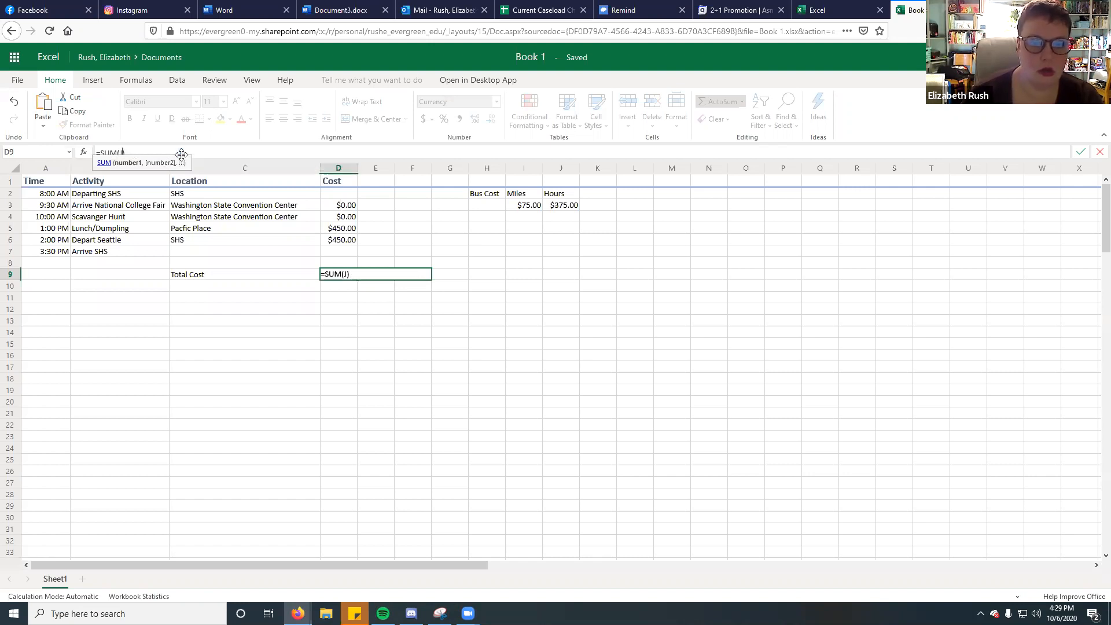
{"action": "left_click_drag", "start_coordinate": [349, 205], "coordinate": [346, 240]}
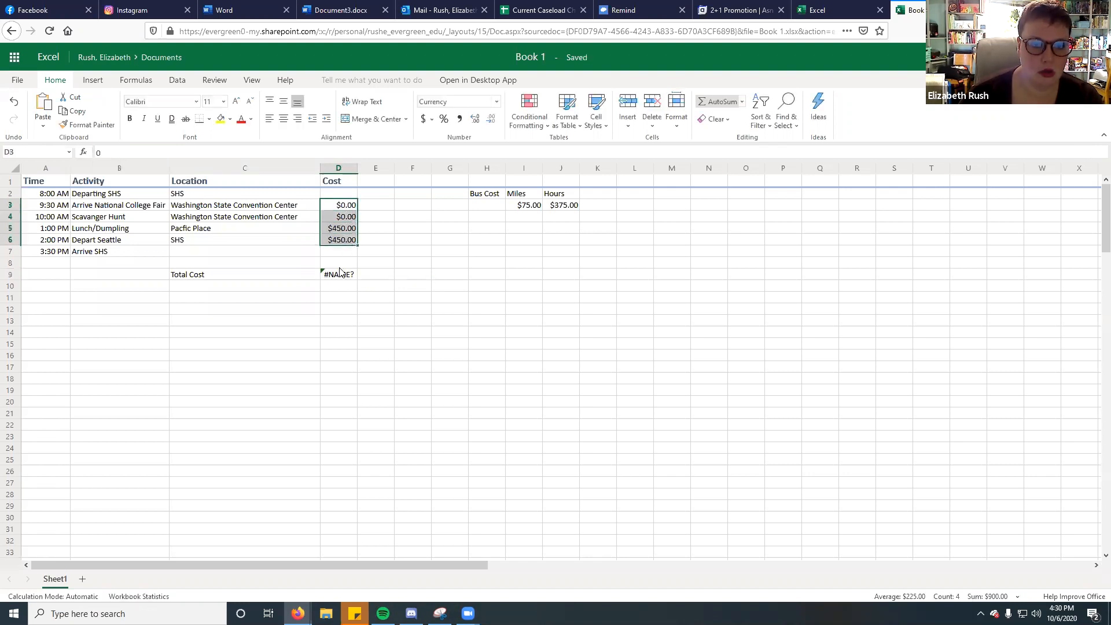
{"action": "left_click", "coordinate": [340, 273]}
{"action": "left_click", "coordinate": [121, 153]}
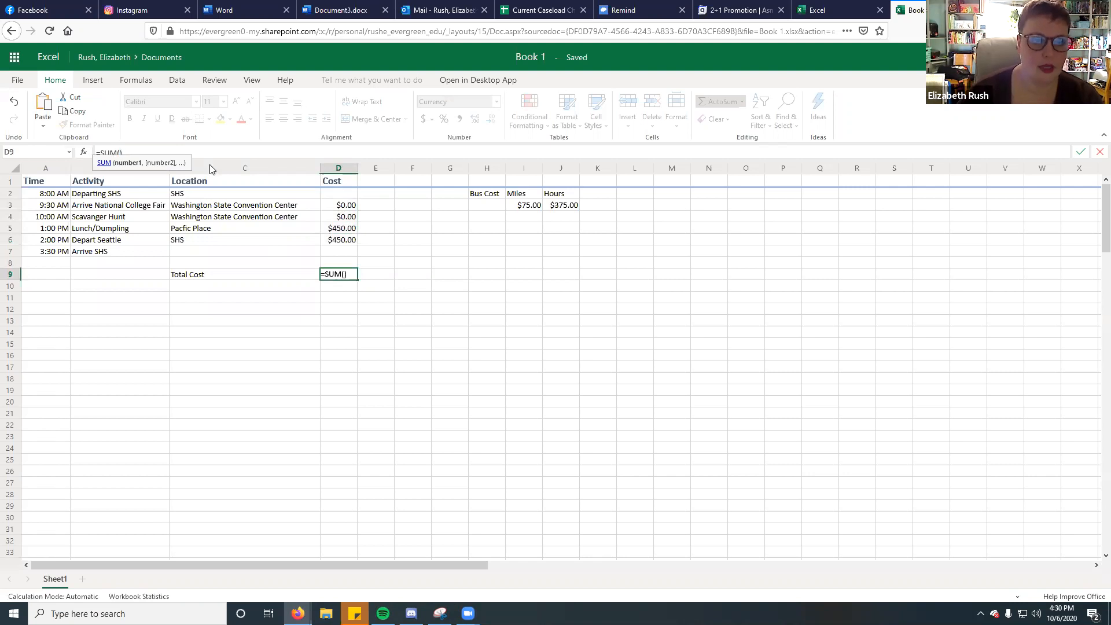
{"action": "left_click_drag", "start_coordinate": [348, 207], "coordinate": [343, 240]}
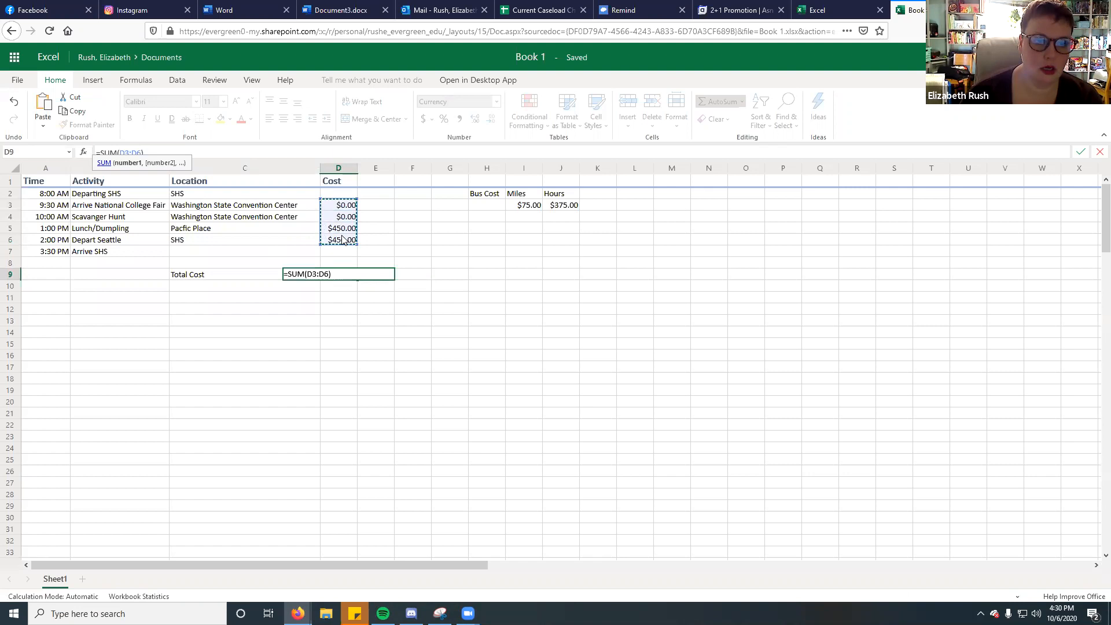
{"action": "key", "text": "Return"}
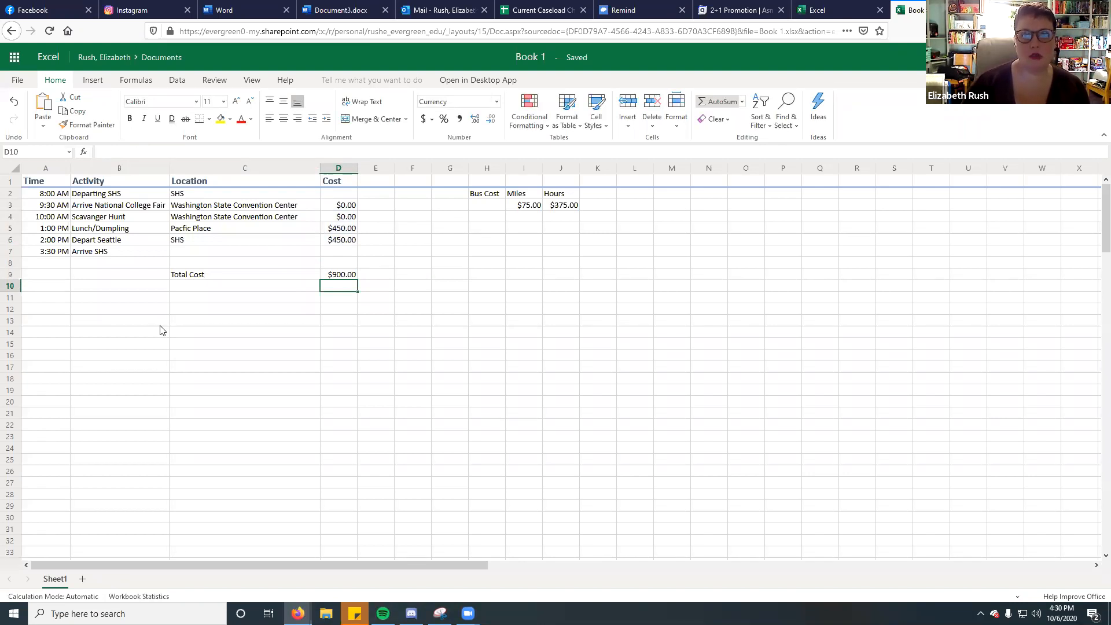
{"action": "left_click", "coordinate": [346, 196]}
{"action": "left_click_drag", "start_coordinate": [348, 213], "coordinate": [352, 275]}
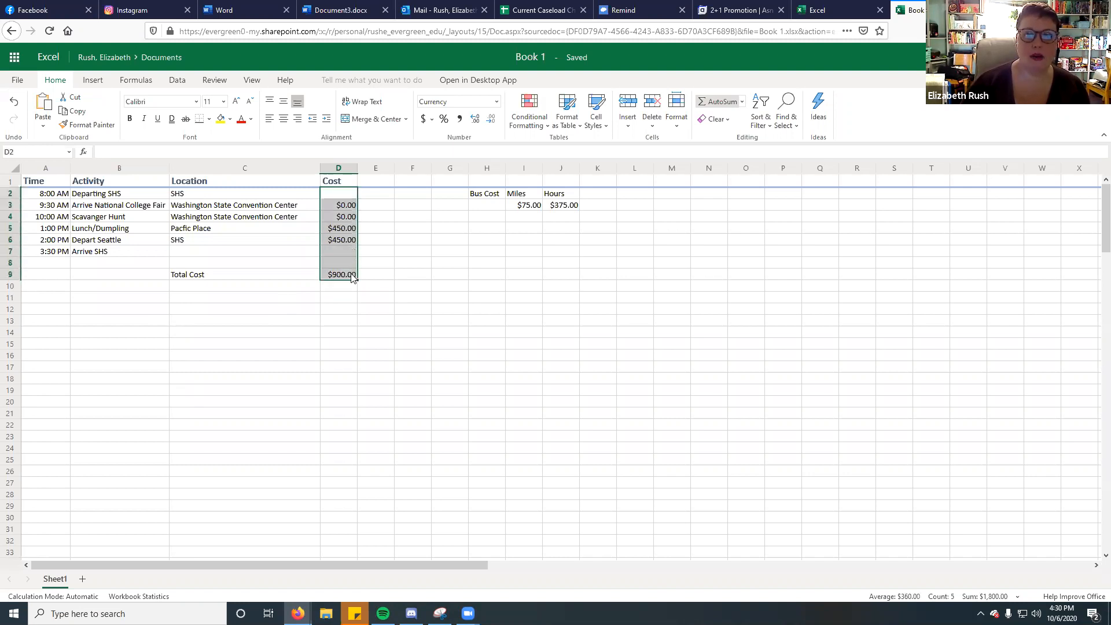
{"action": "left_click", "coordinate": [741, 102]}
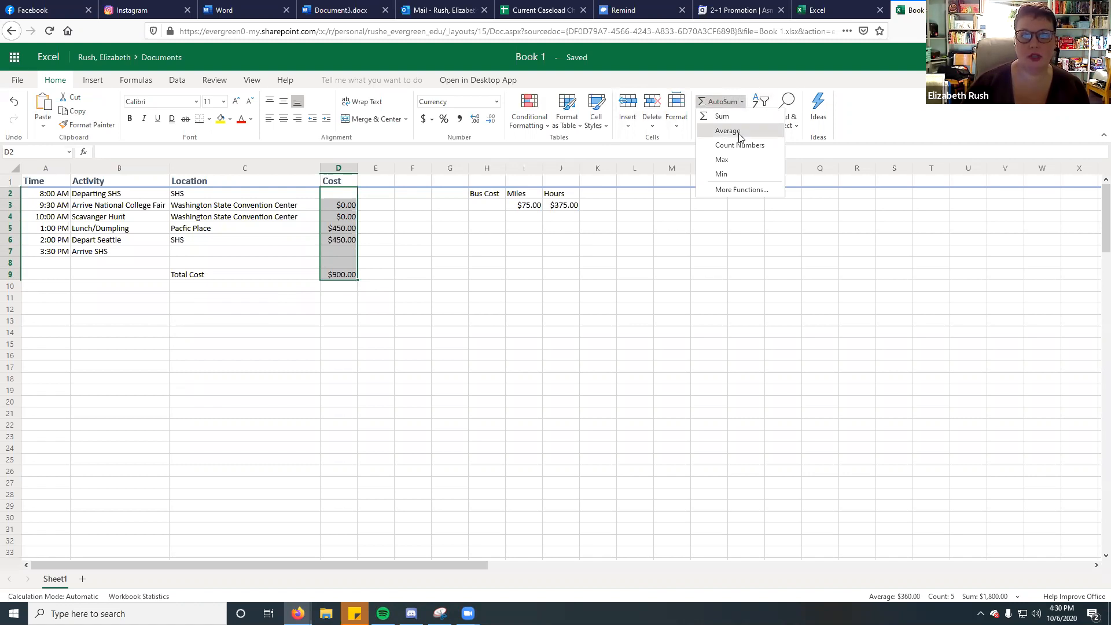
{"action": "left_click", "coordinate": [347, 273]}
Replace the formula in D9 with the AutoSum Average function over the costs, =AVERAGE(D3:D8).
{"action": "left_click", "coordinate": [341, 275]}
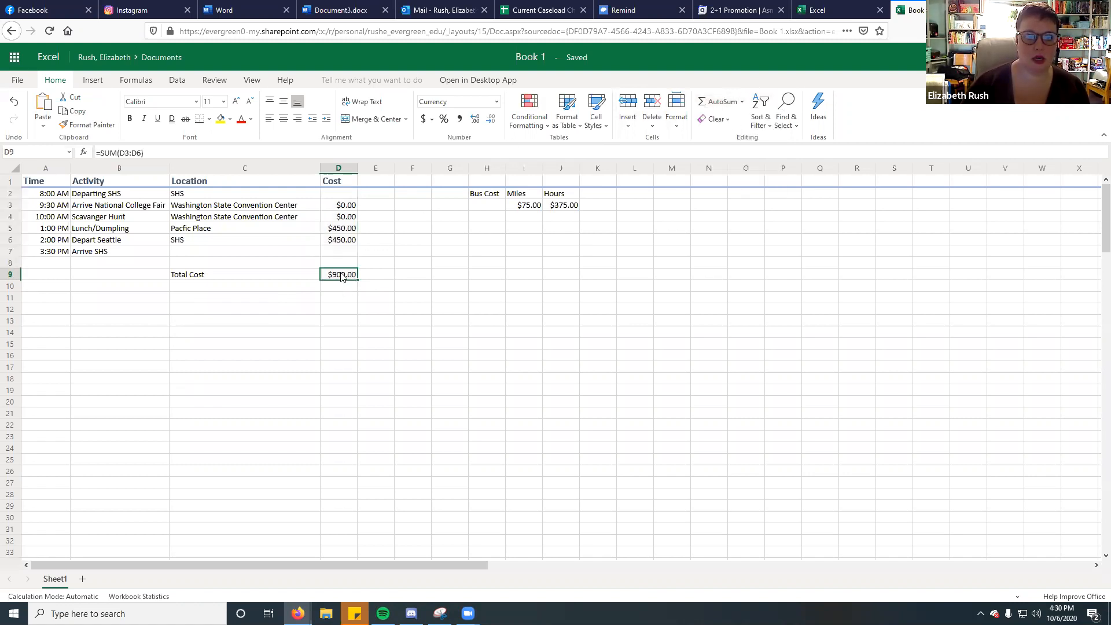
{"action": "left_click", "coordinate": [742, 102]}
{"action": "left_click", "coordinate": [741, 130]}
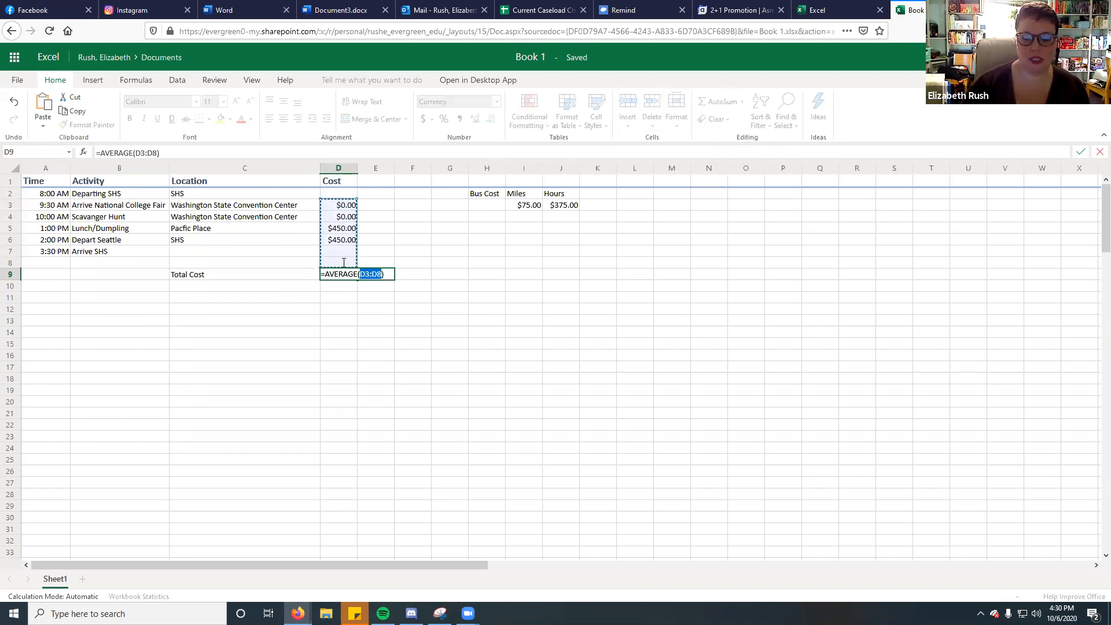
{"action": "key", "text": "Return"}
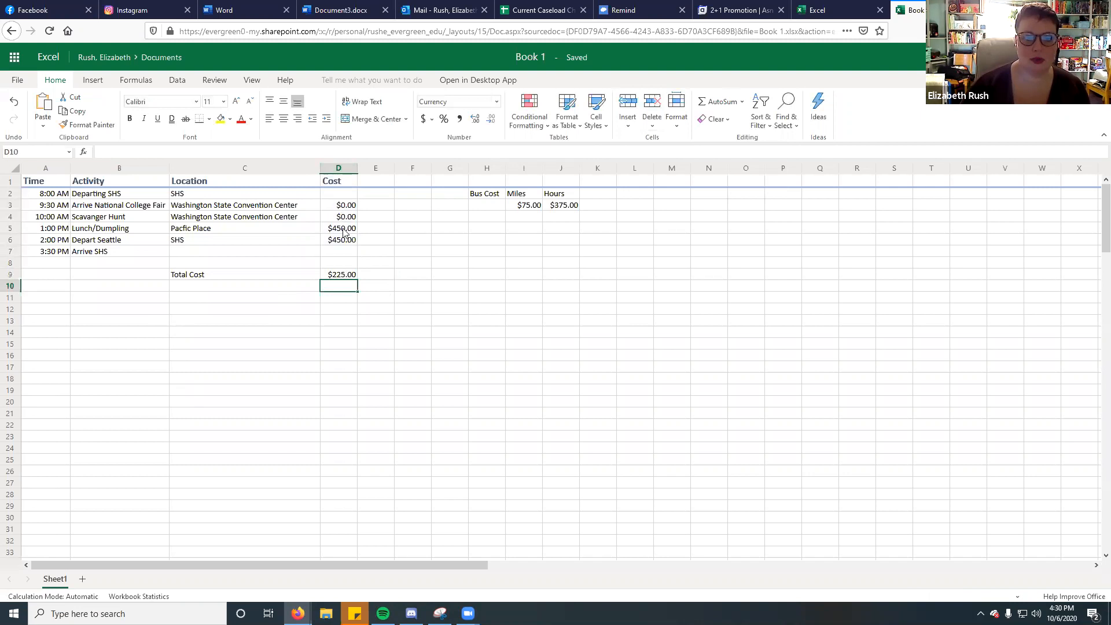
Replace the formula in D9 with the AutoSum Count Numbers function over the costs, =COUNT(D3:D8).
{"action": "left_click", "coordinate": [343, 278]}
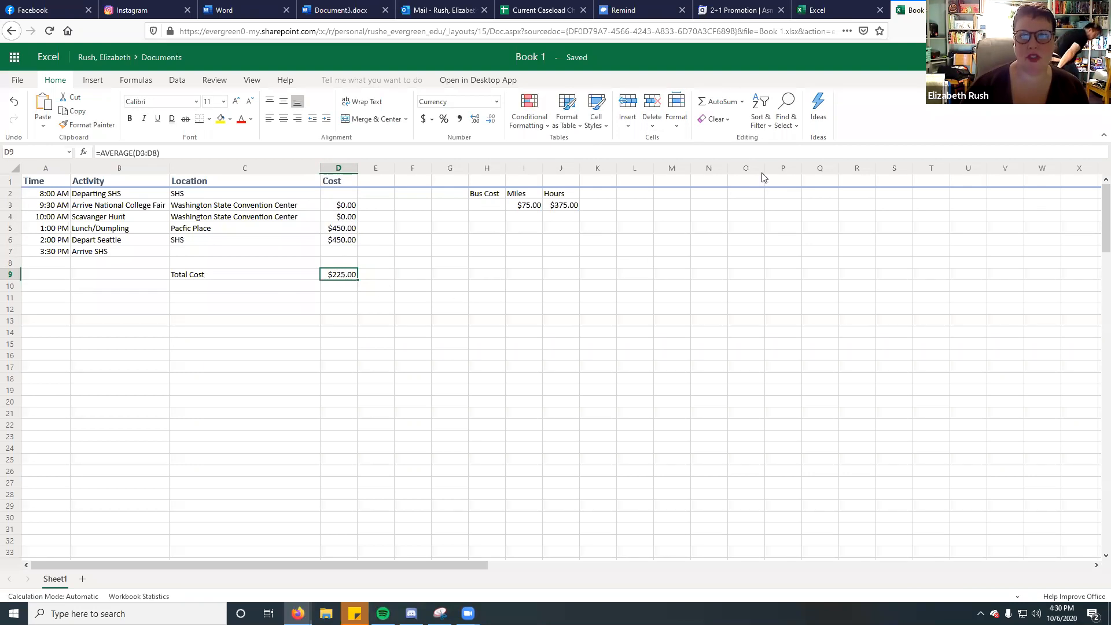
{"action": "left_click", "coordinate": [741, 102]}
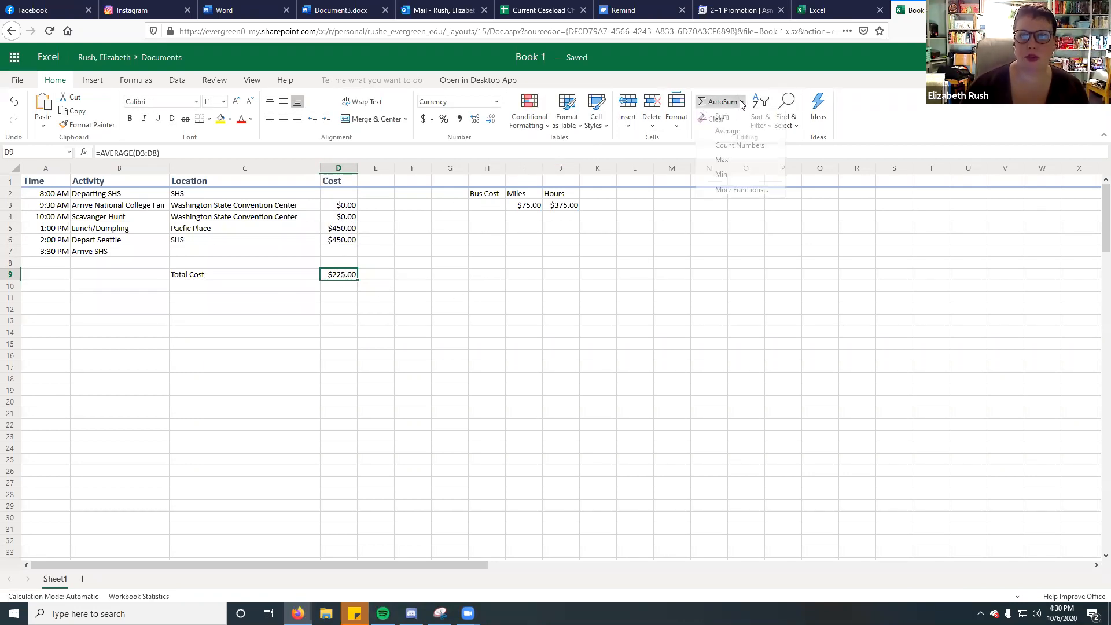
{"action": "left_click", "coordinate": [740, 145]}
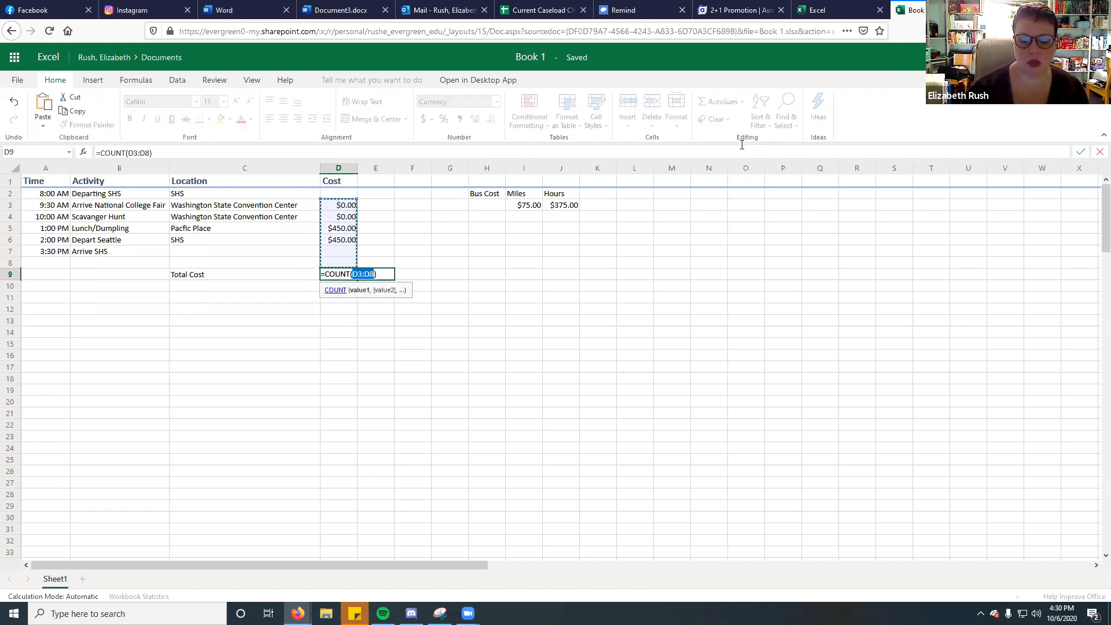
{"action": "key", "text": "Return"}
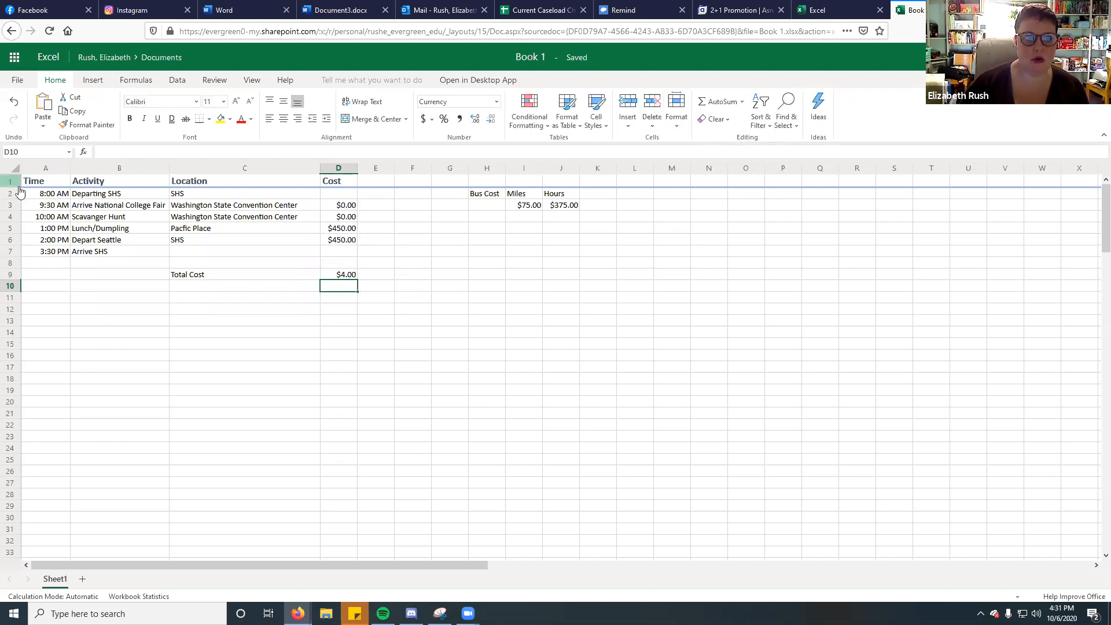
Add filters to the header cells A1:D1 and sort the itinerary by Cost in ascending order.
{"action": "left_click_drag", "start_coordinate": [26, 183], "coordinate": [346, 183]}
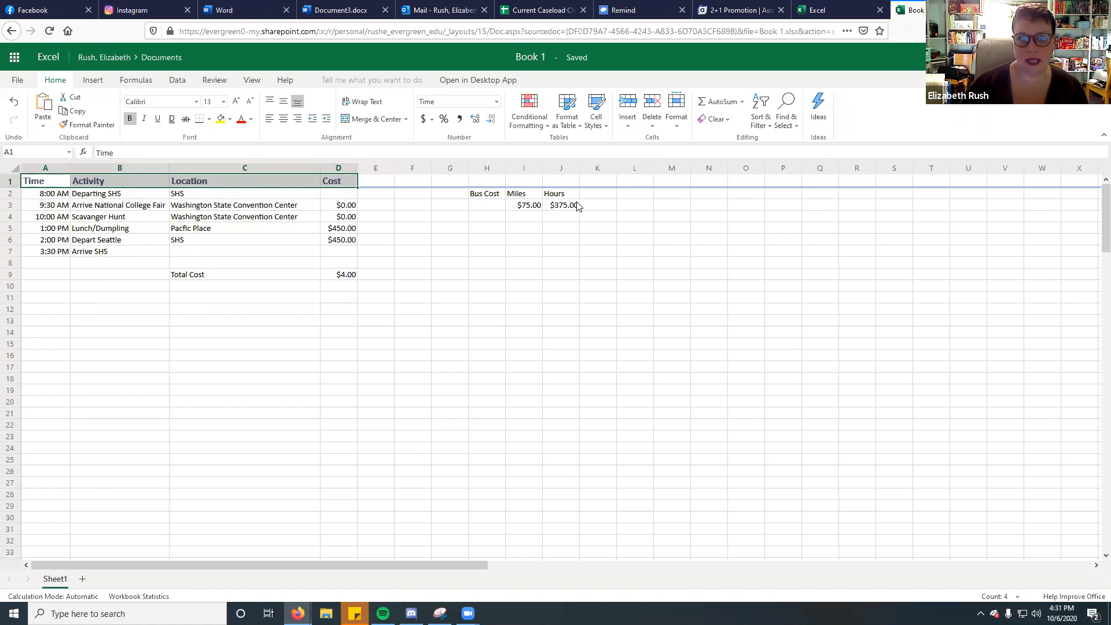
{"action": "left_click", "coordinate": [761, 119]}
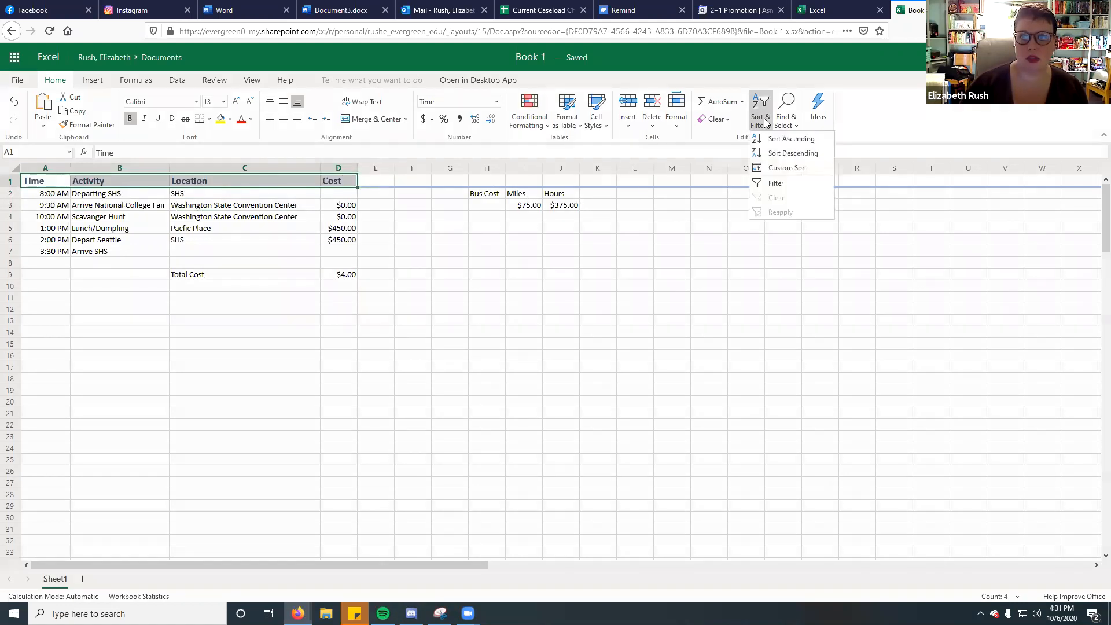
{"action": "left_click", "coordinate": [775, 184]}
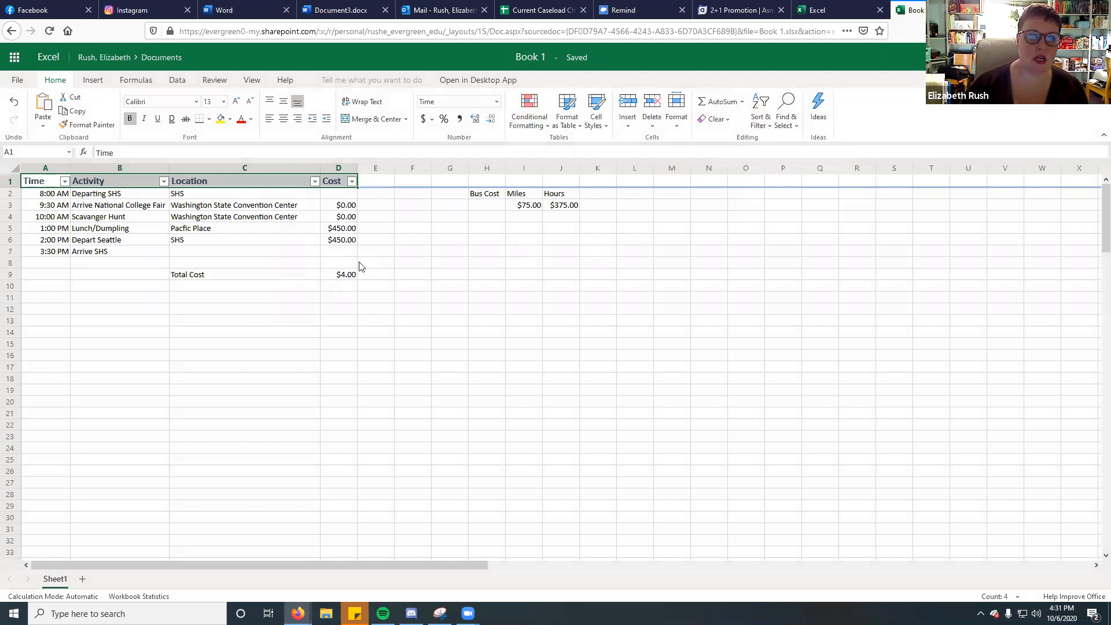
{"action": "left_click", "coordinate": [353, 184]}
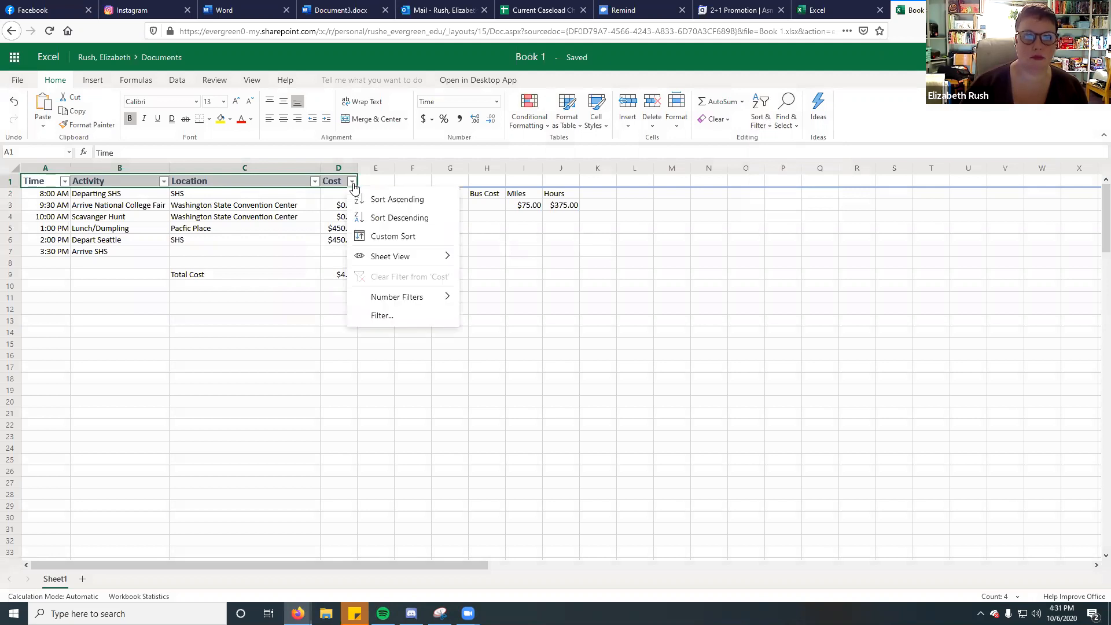
{"action": "left_click", "coordinate": [362, 199]}
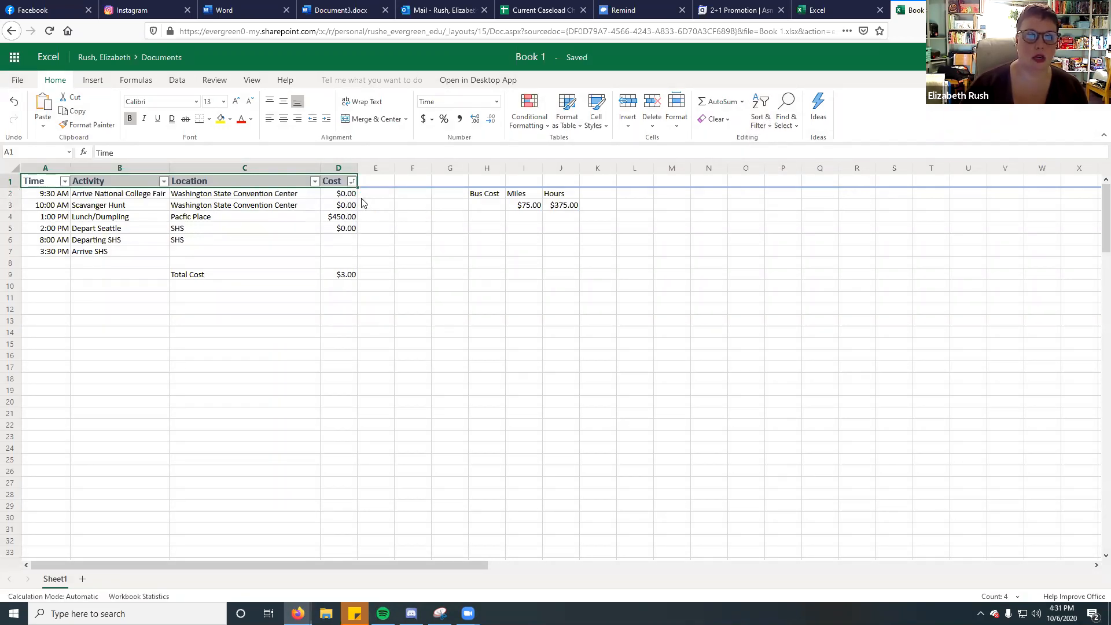
Sort the itinerary by Cost in descending order, and re-sort it by Time in ascending order.
{"action": "left_click", "coordinate": [351, 182]}
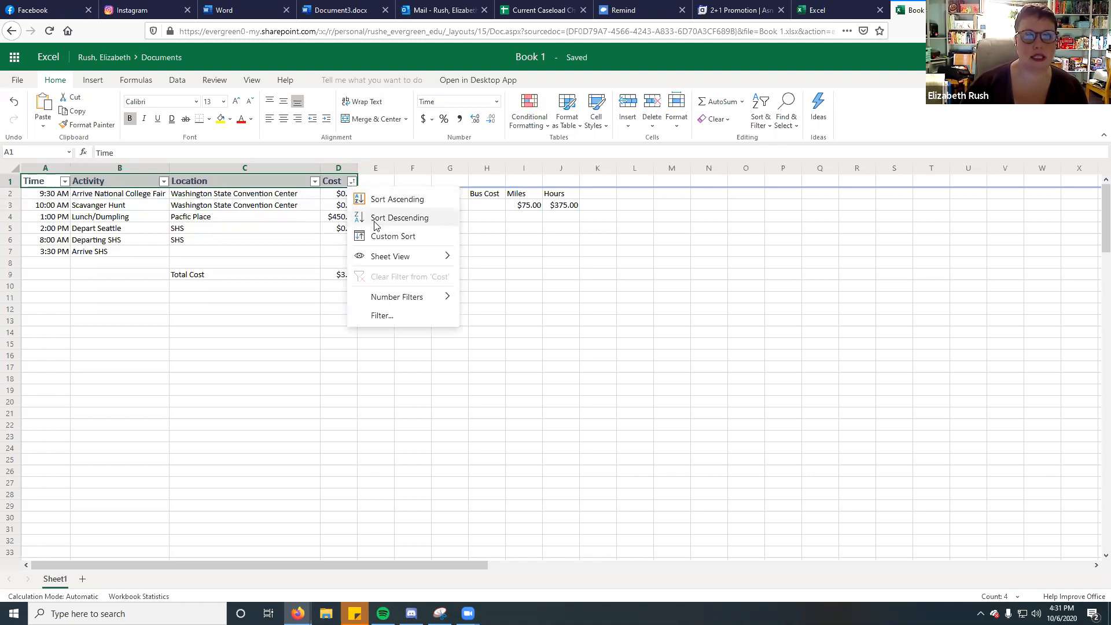
{"action": "left_click", "coordinate": [377, 220]}
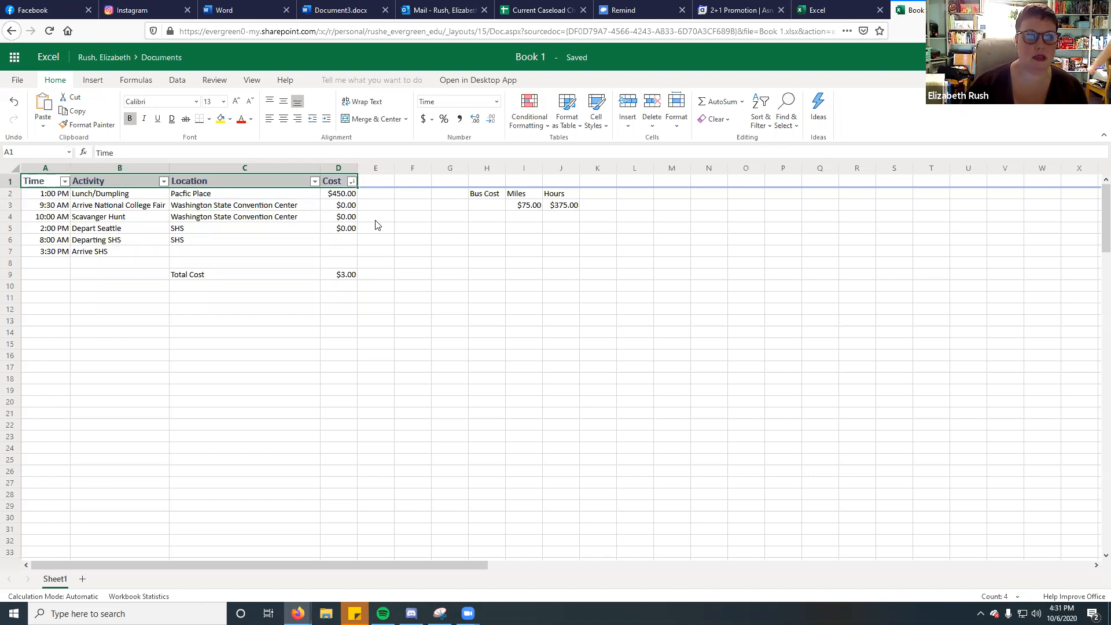
{"action": "left_click", "coordinate": [65, 181]}
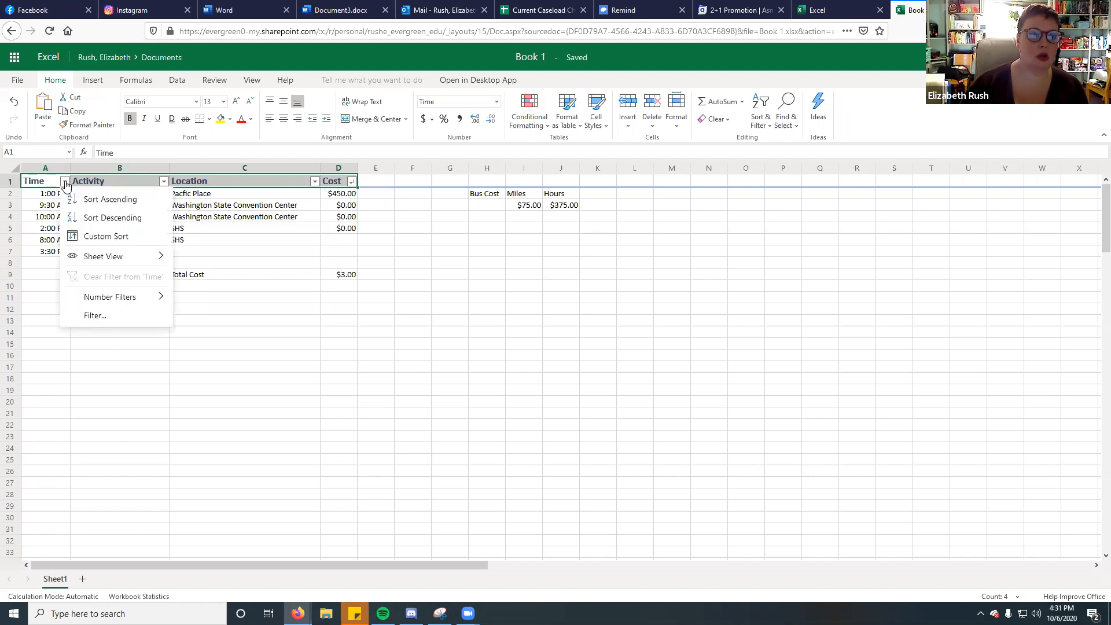
{"action": "left_click", "coordinate": [74, 199]}
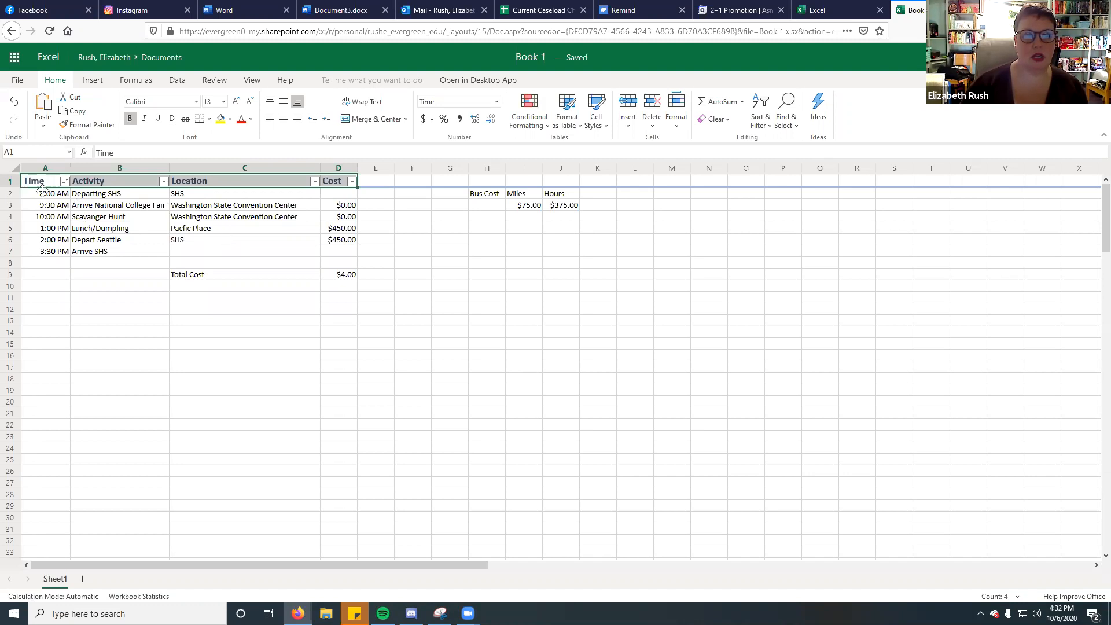
Add a Notes header in E1 and enter the note "Get a snack" in E2 for the Departing SHS row.
{"action": "left_click", "coordinate": [391, 186]}
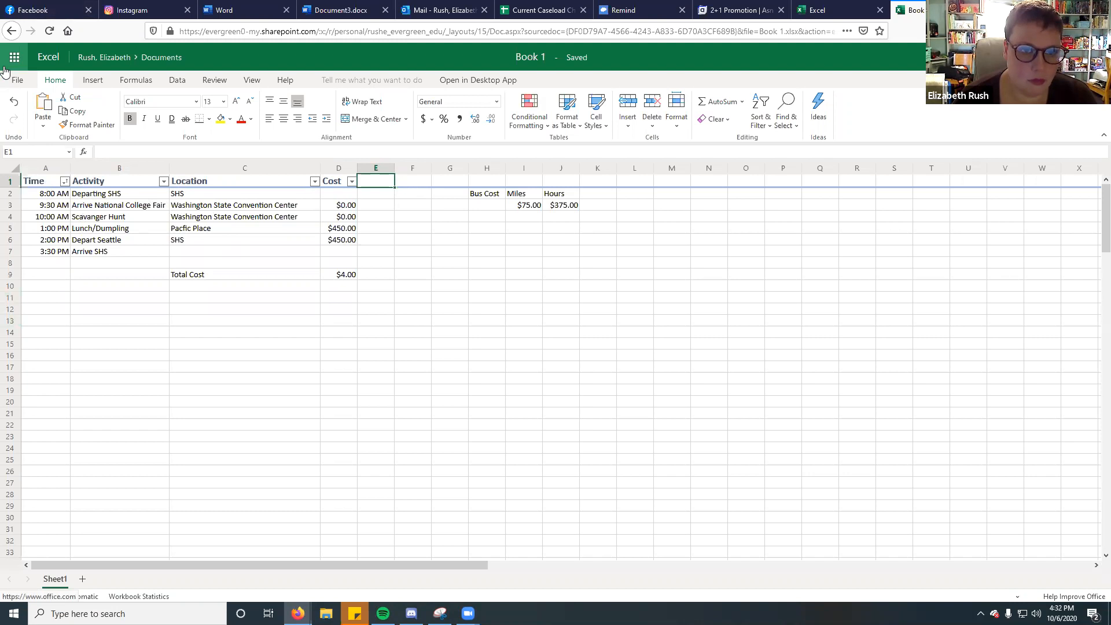
{"action": "type", "text": "Notes"}
{"action": "key", "text": "Return"}
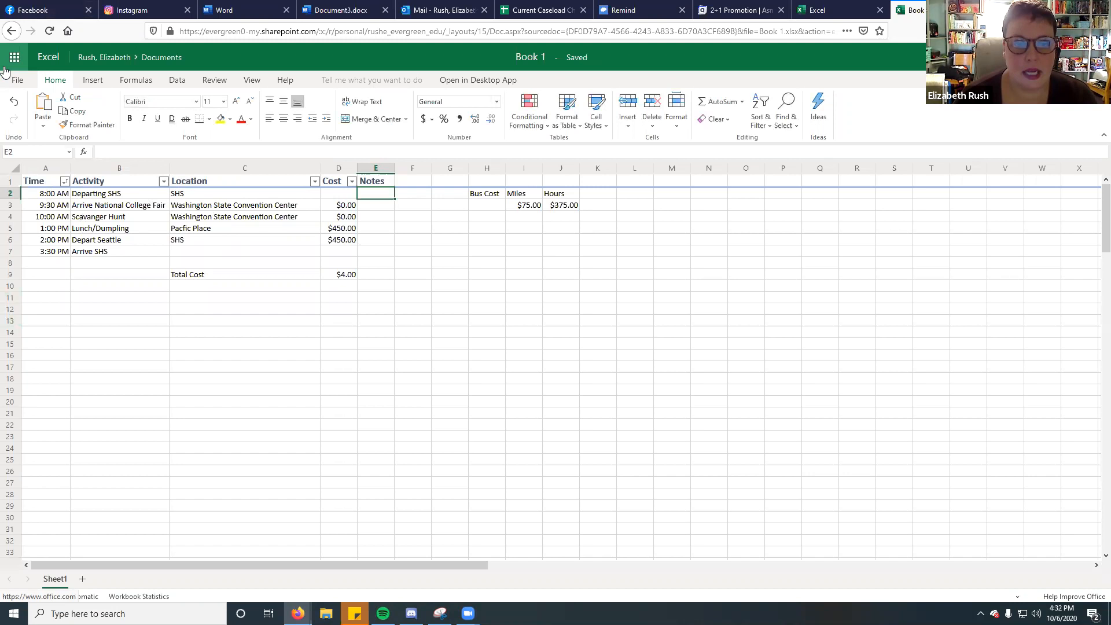
{"action": "type", "text": "Get a snack"}
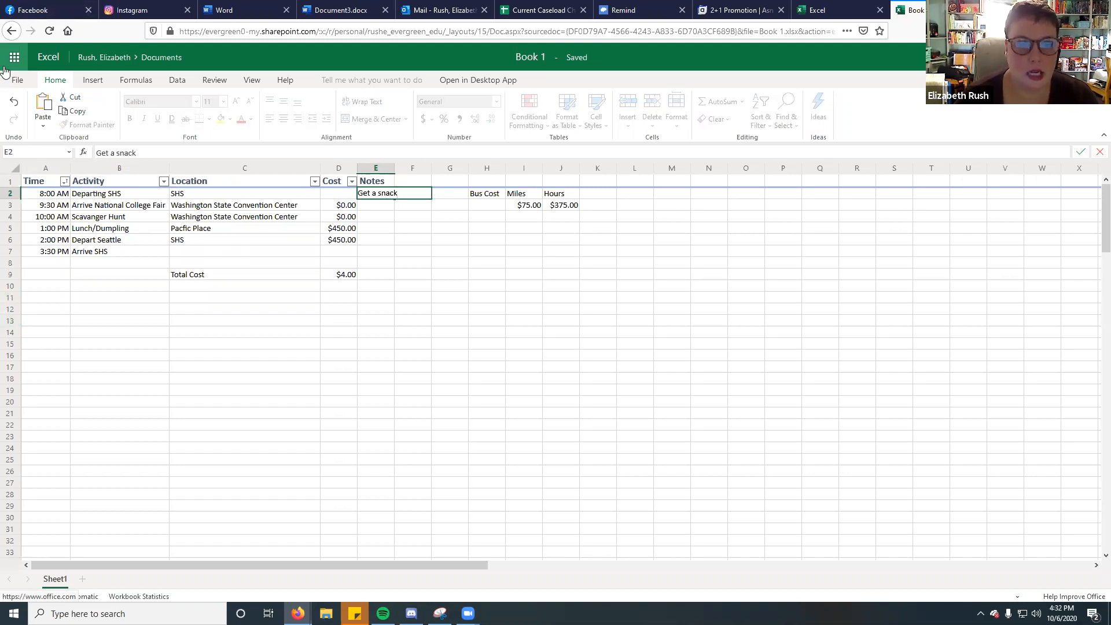
{"action": "key", "text": "Return"}
{"action": "key", "text": "Return"}
{"action": "key", "text": "Up"}
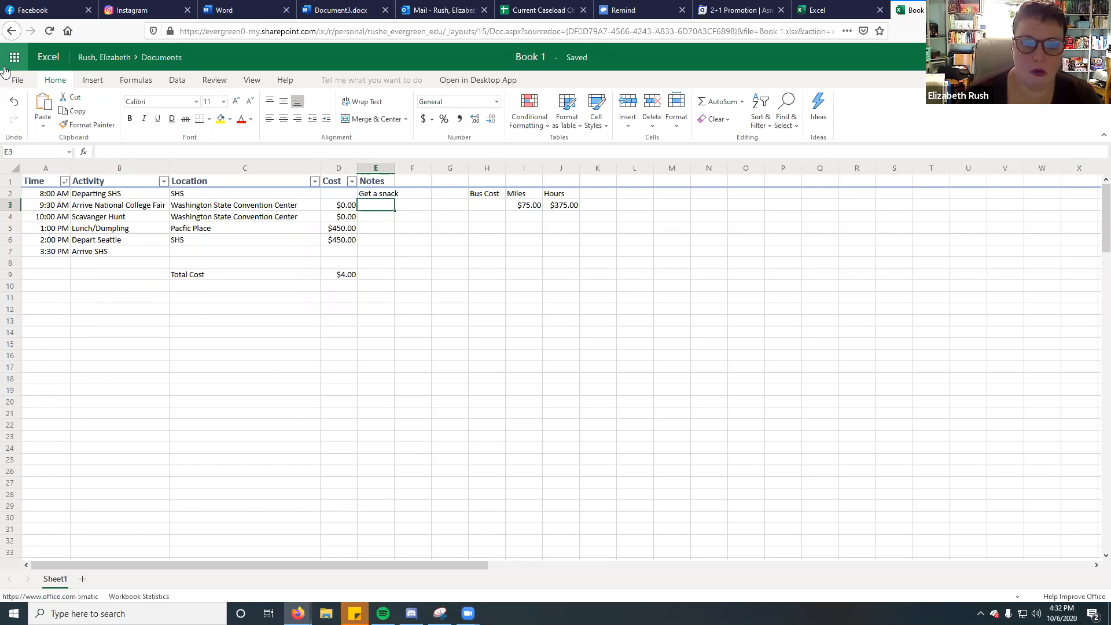
Enter the notes "Register", "Find five colleges" and "Family style" in cells E3 through E5.
{"action": "type", "text": "Regisger"}
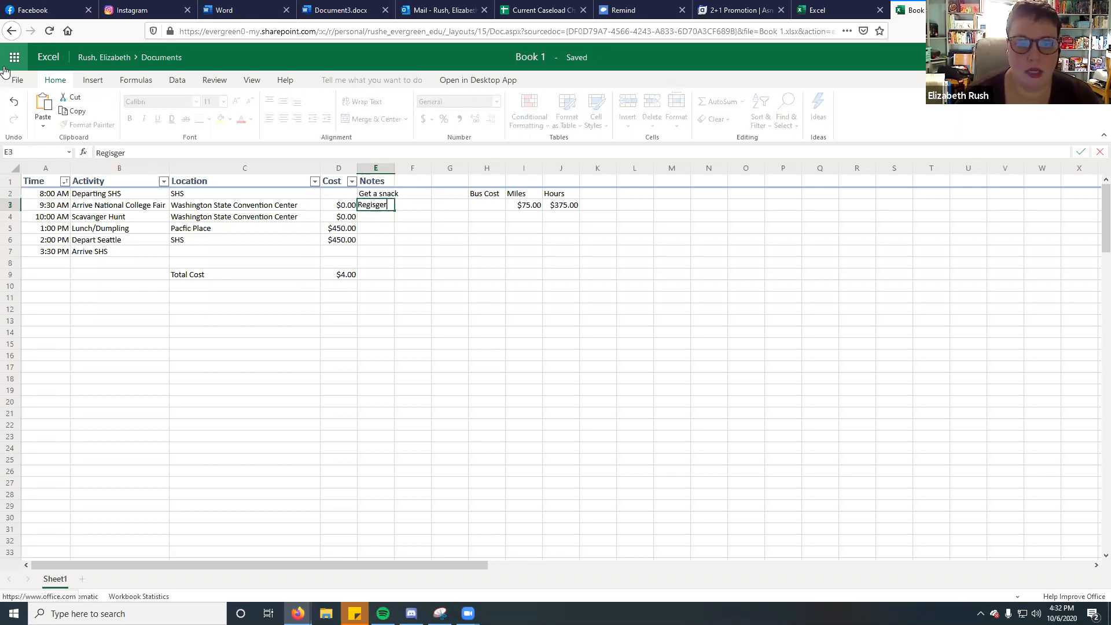
{"action": "key", "text": "BackSpace"}
{"action": "key", "text": "BackSpace"}
{"action": "type", "text": "ter"}
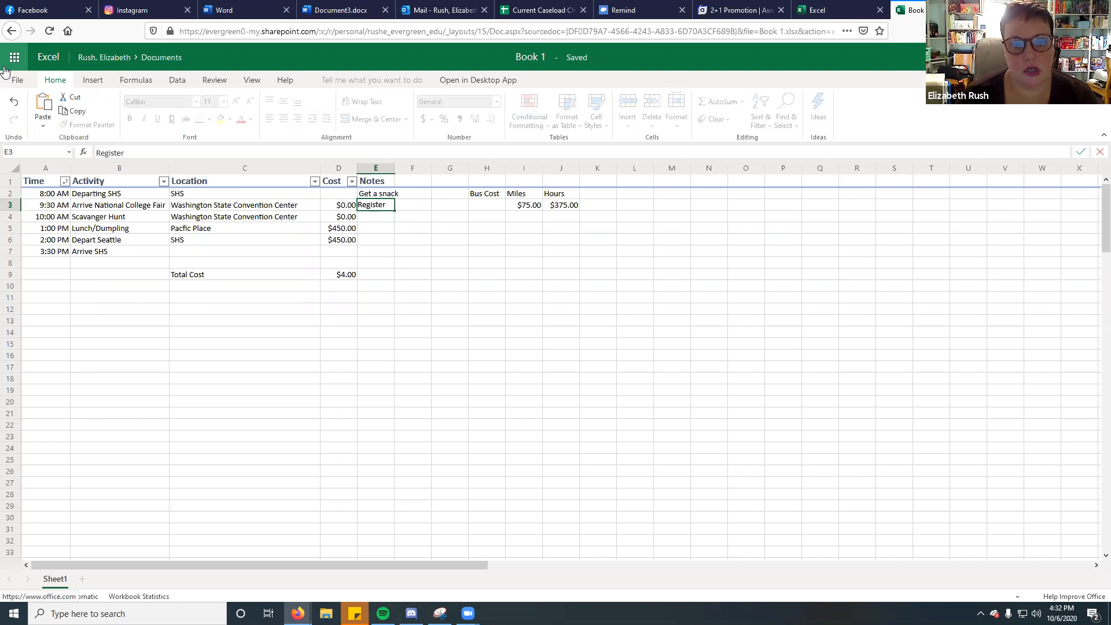
{"action": "key", "text": "Return"}
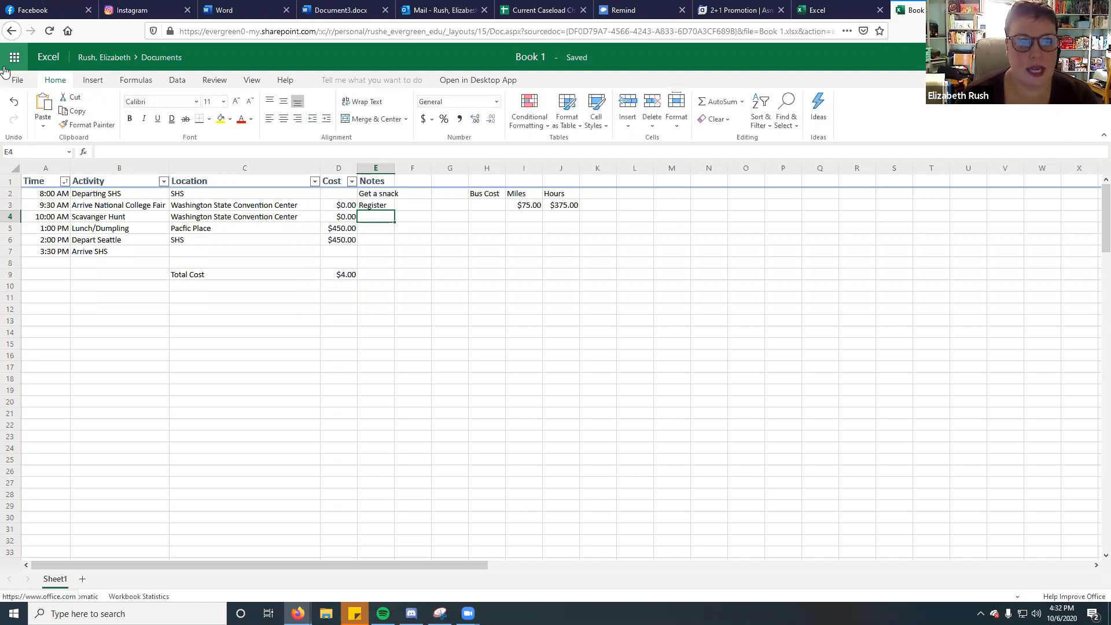
{"action": "type", "text": "Find five colleges"}
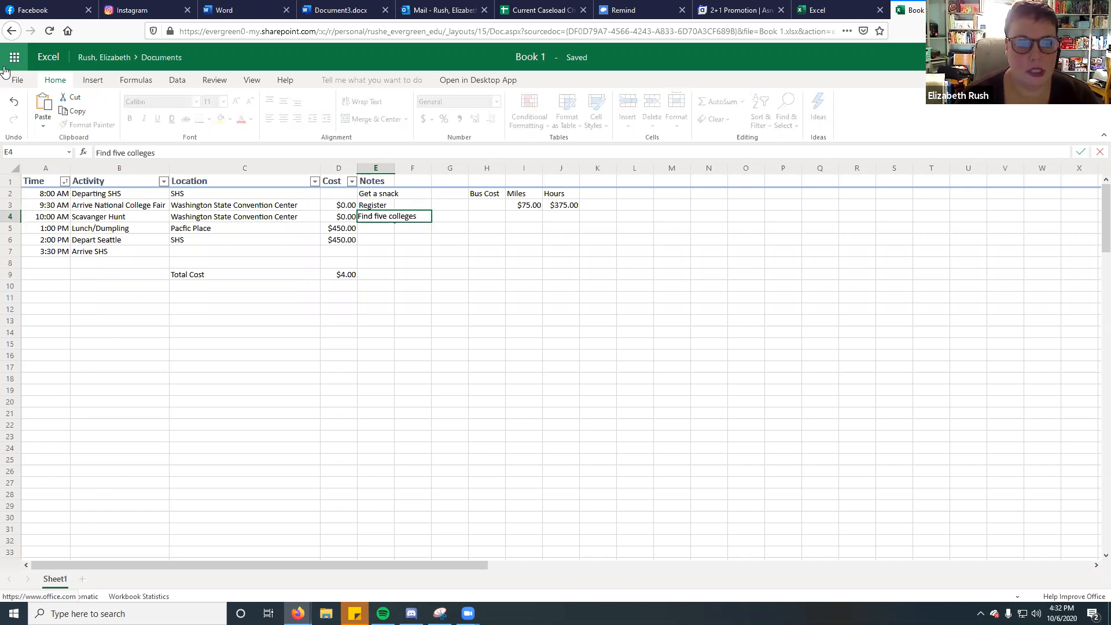
{"action": "key", "text": "Return"}
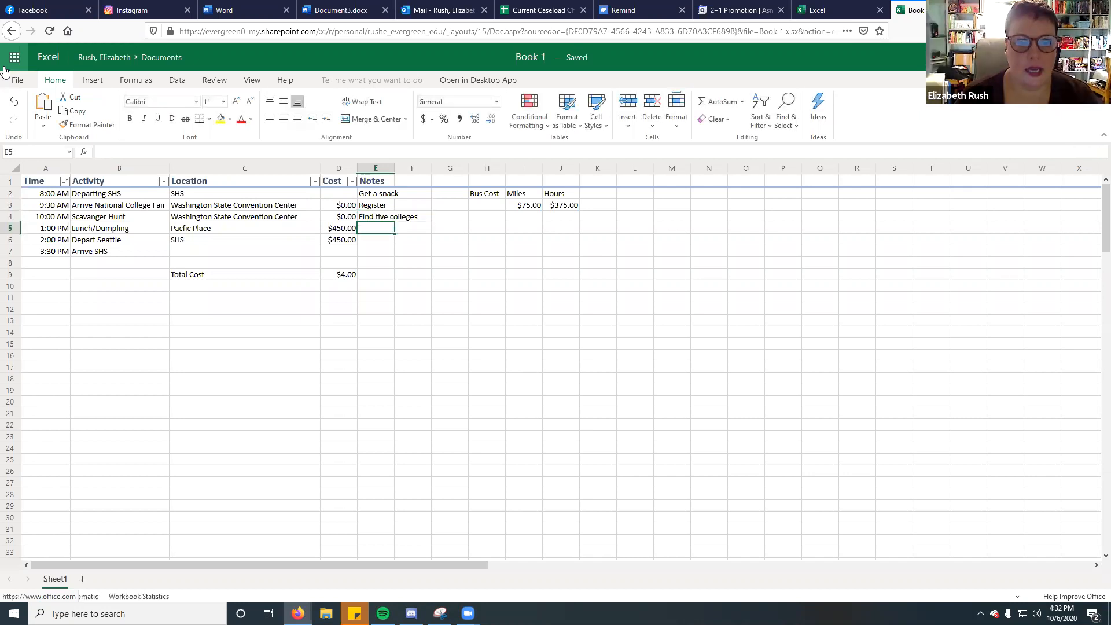
{"action": "type", "text": "Family style"}
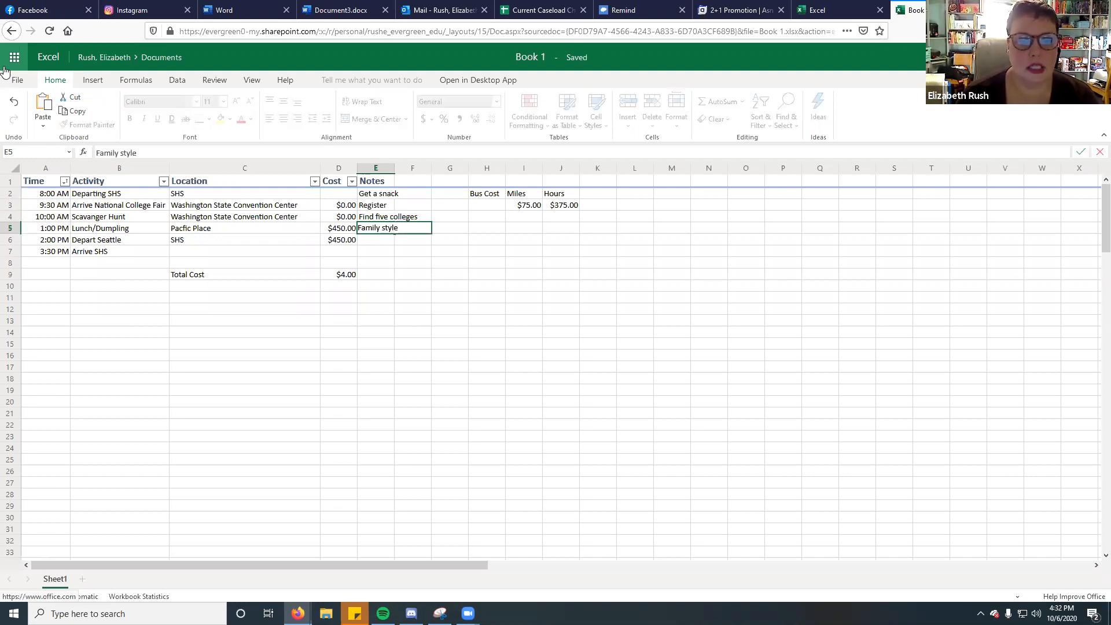
{"action": "key", "text": "Return"}
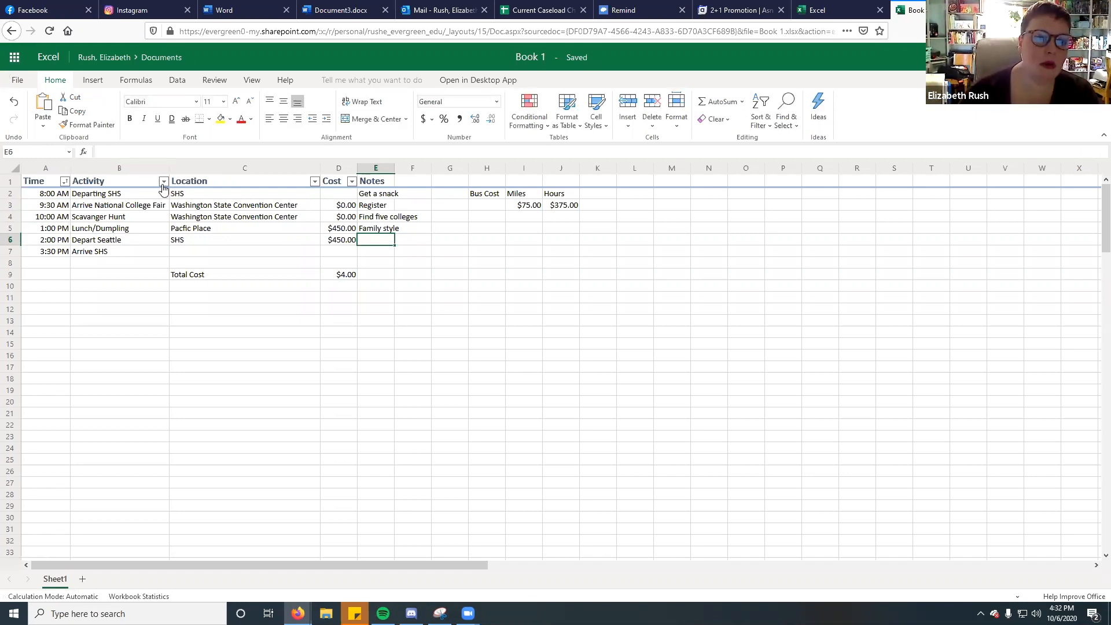
Sort the itinerary by Location in ascending order, and restore the ascending sort by Time.
{"action": "left_click", "coordinate": [315, 182]}
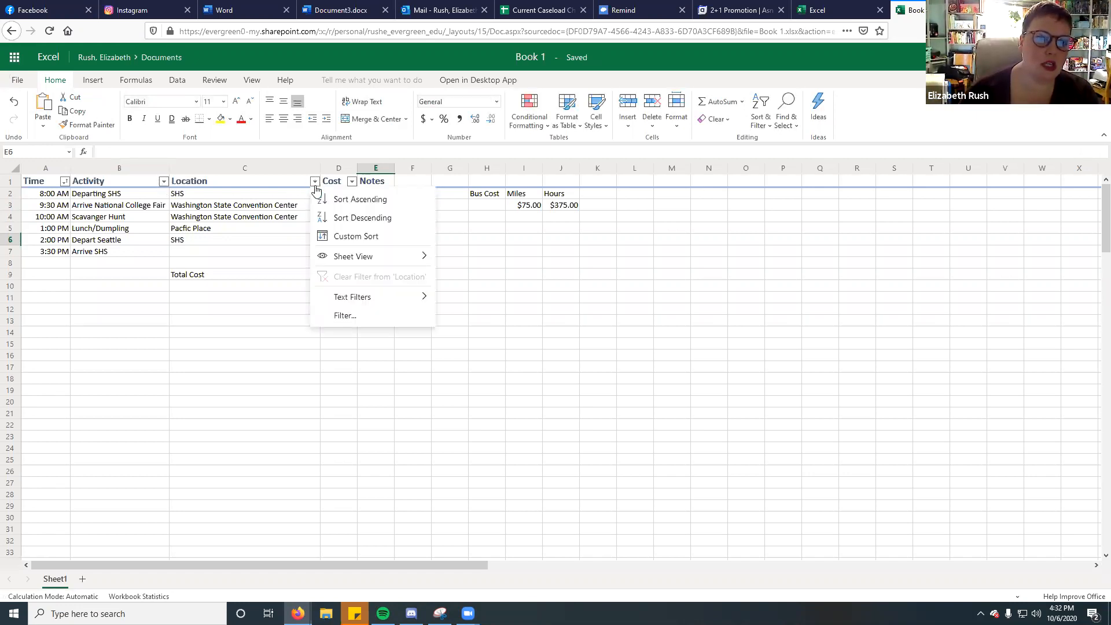
{"action": "left_click", "coordinate": [326, 199]}
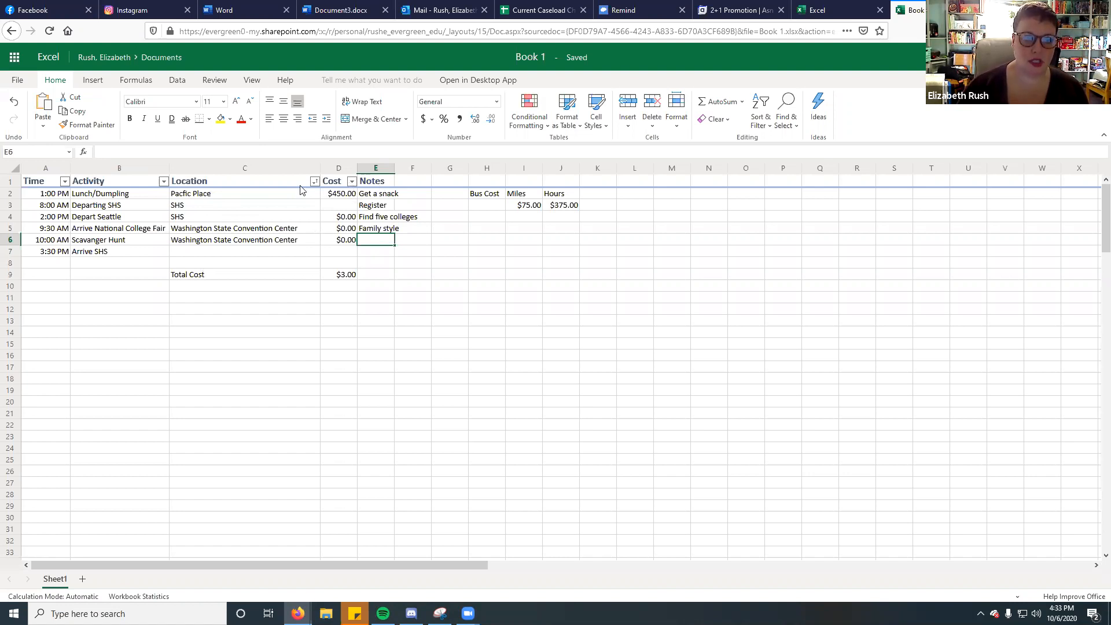
{"action": "left_click", "coordinate": [64, 181]}
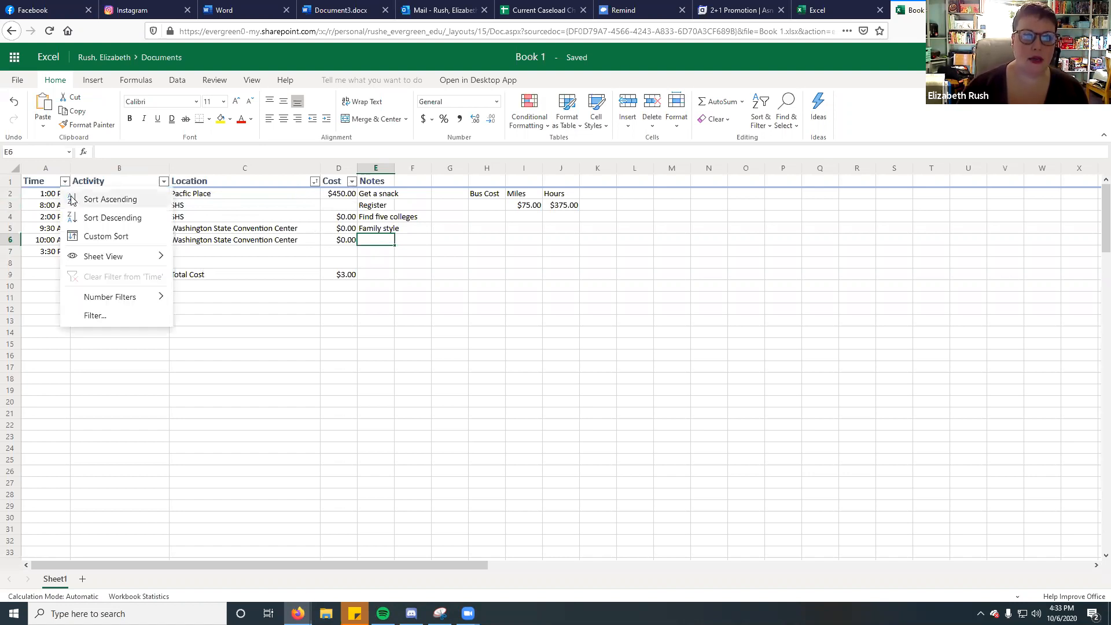
{"action": "left_click", "coordinate": [73, 200]}
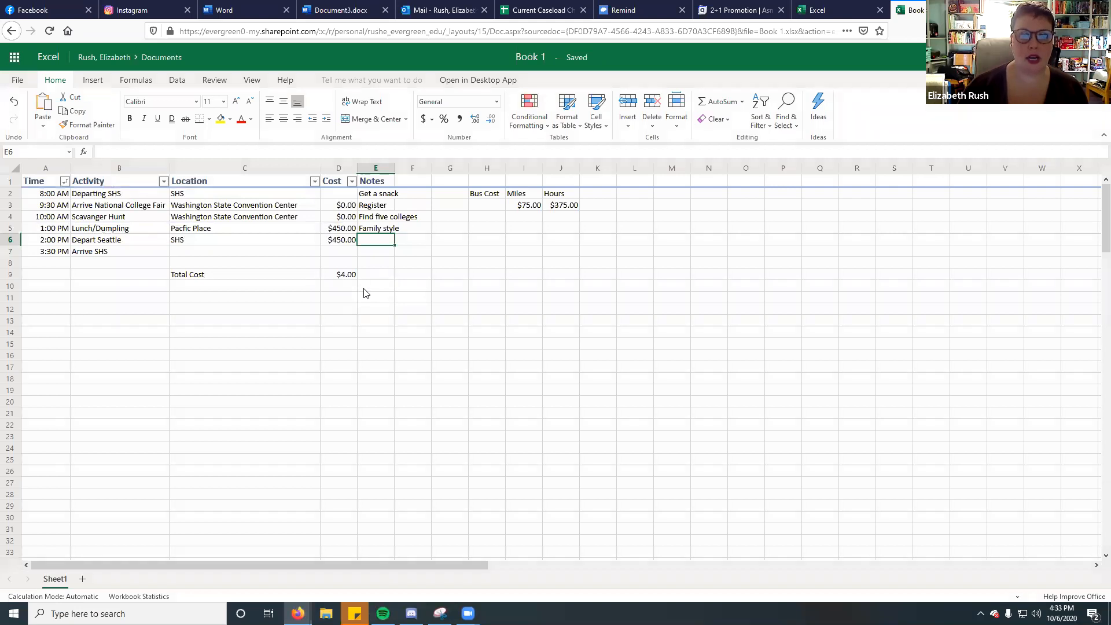
{"action": "left_click_drag", "start_coordinate": [477, 196], "coordinate": [572, 213]}
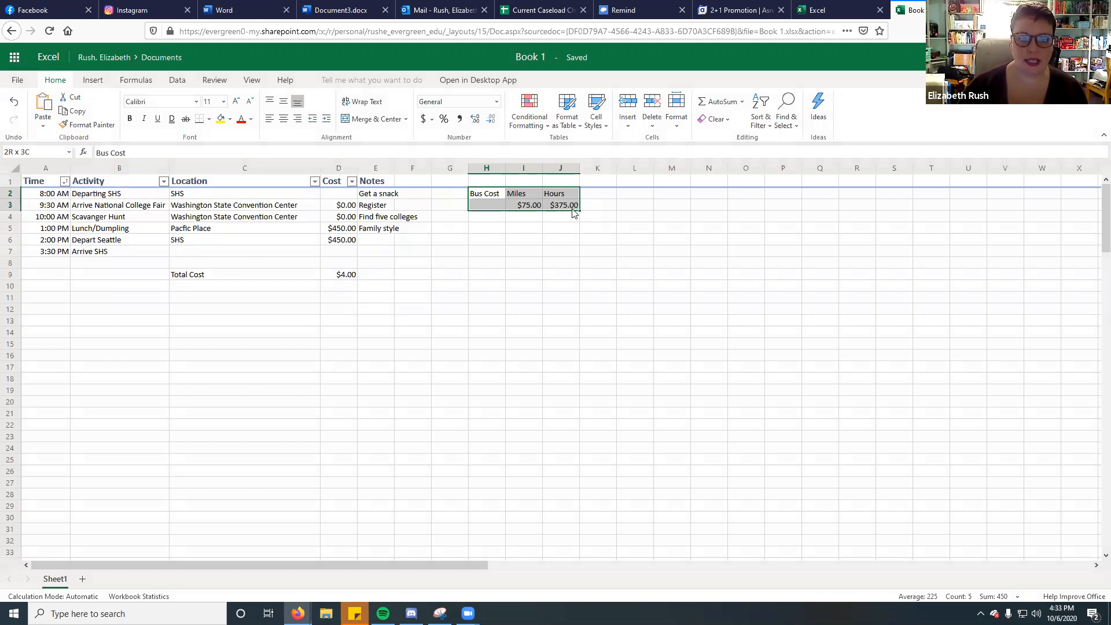
{"action": "left_click", "coordinate": [379, 184]}
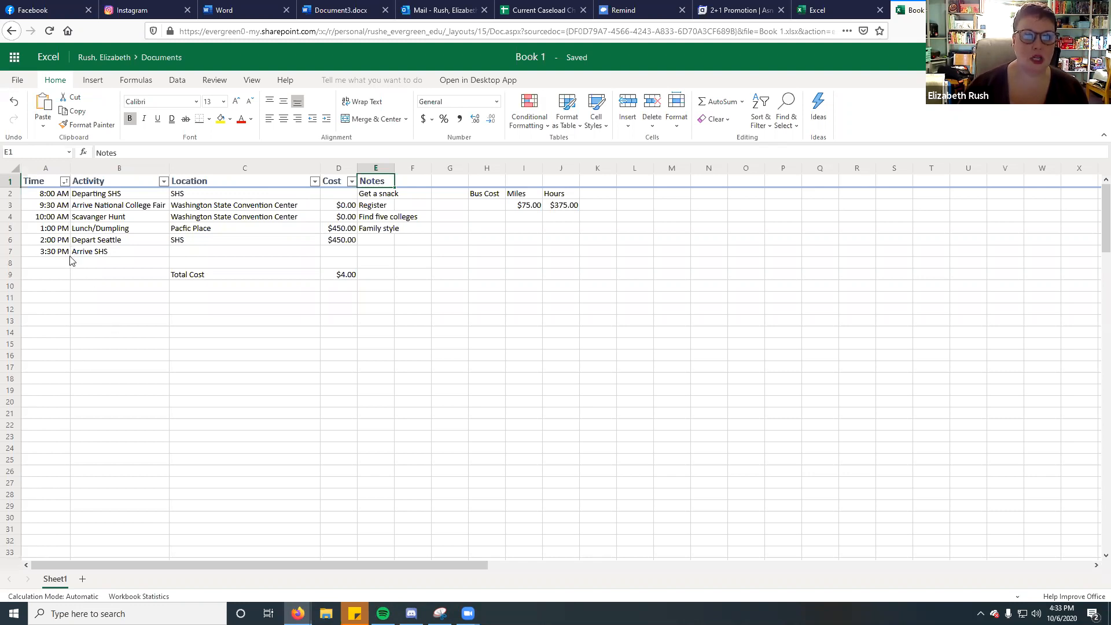
{"action": "left_click", "coordinate": [26, 206]}
{"action": "left_click_drag", "start_coordinate": [27, 207], "coordinate": [300, 207]}
Highlight the Departing SHS row A2:C2 and the Depart Seattle and Arrive SHS rows A6:C7 in yellow.
{"action": "left_click", "coordinate": [58, 194]}
{"action": "left_click_drag", "start_coordinate": [58, 195], "coordinate": [199, 189]}
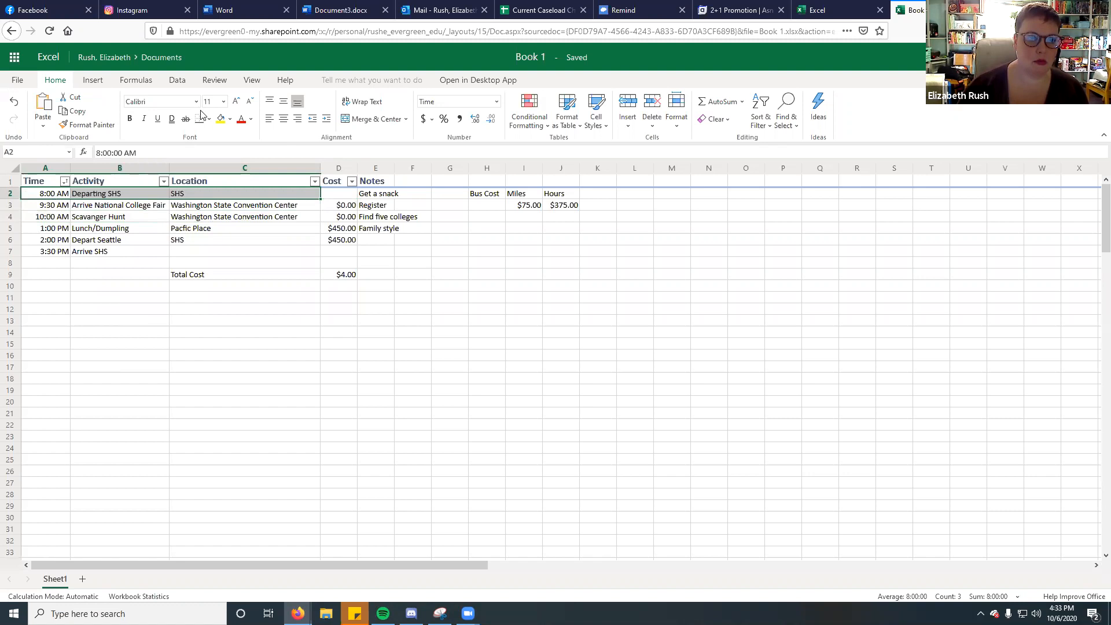
{"action": "left_click", "coordinate": [220, 118]}
{"action": "left_click_drag", "start_coordinate": [49, 240], "coordinate": [198, 247]}
{"action": "left_click", "coordinate": [219, 118]}
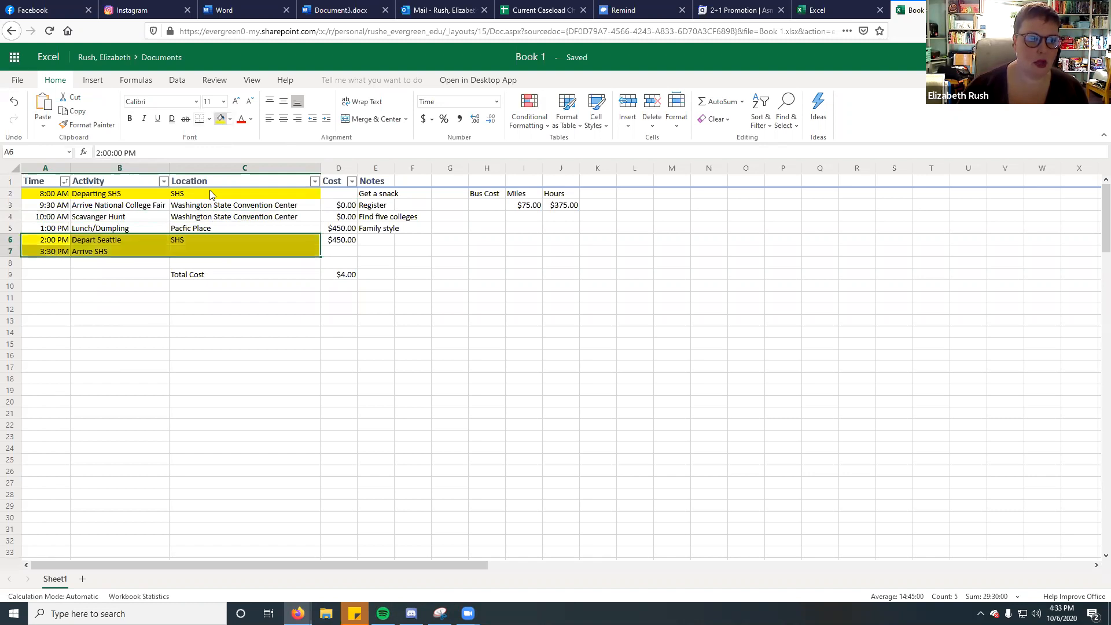
Examine the filter options of the Time and Activity columns and the Custom Sort settings without applying a sort.
{"action": "left_click", "coordinate": [66, 182]}
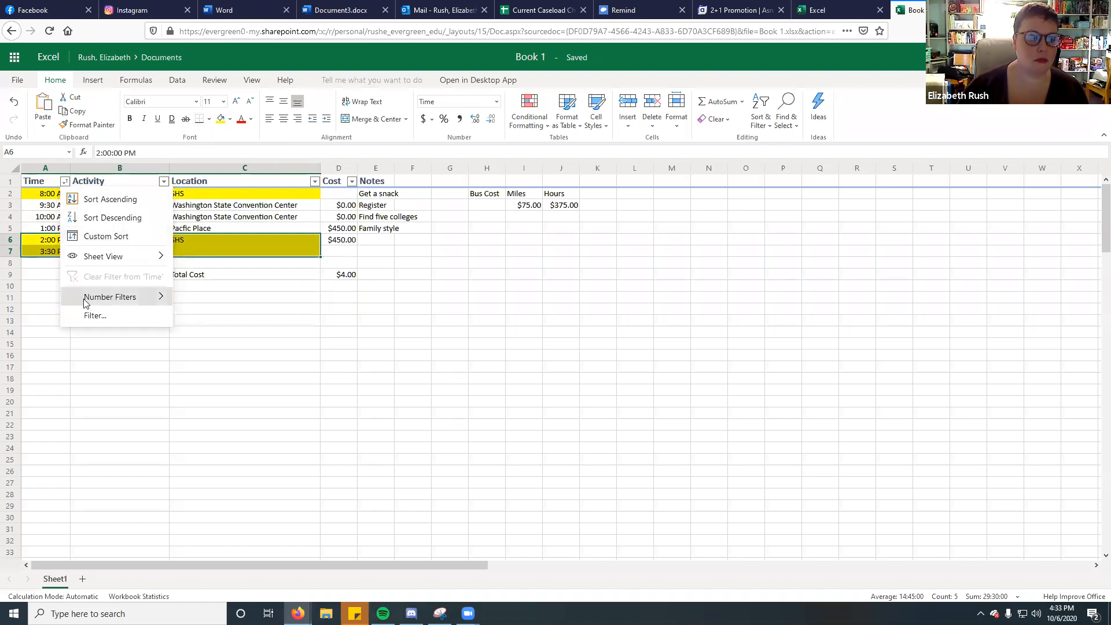
{"action": "mouse_move", "coordinate": [84, 298]}
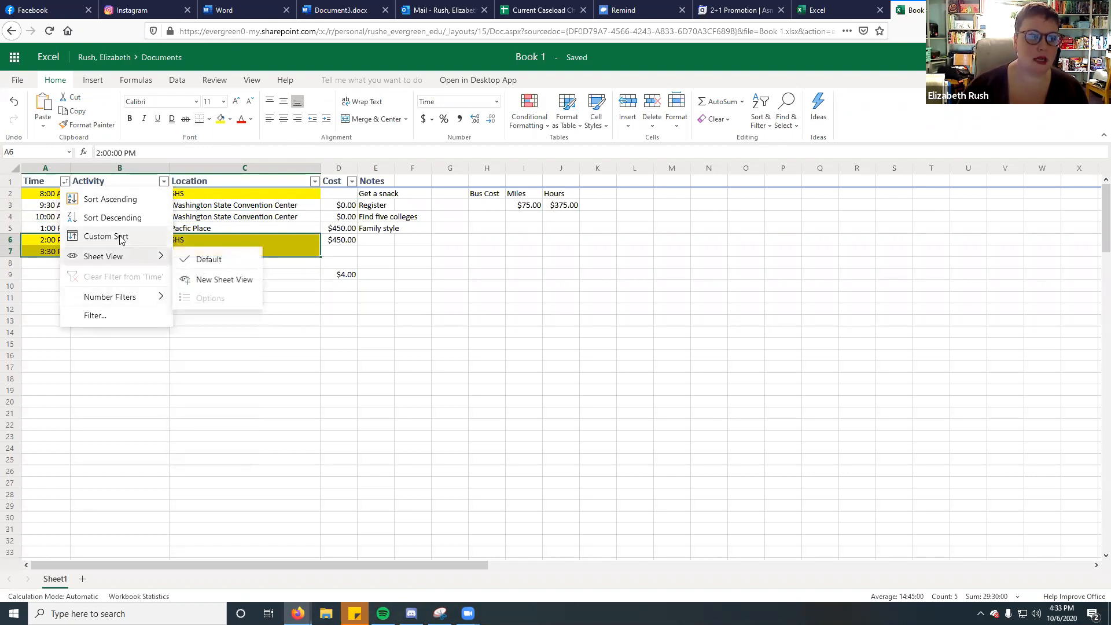
{"action": "left_click", "coordinate": [33, 344]}
{"action": "left_click", "coordinate": [164, 181]}
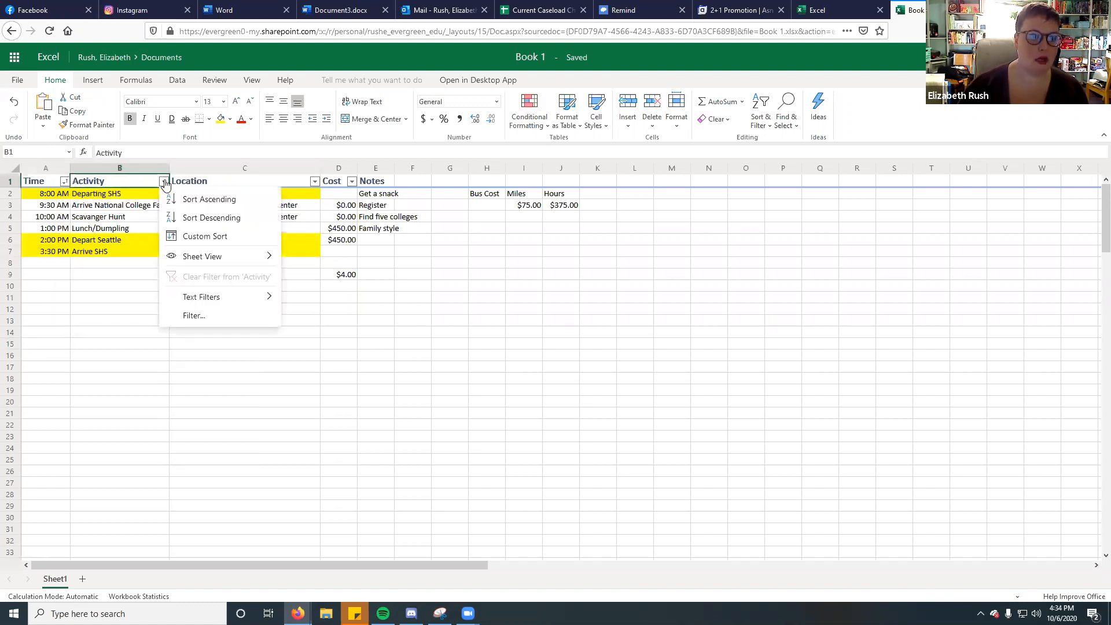
{"action": "left_click", "coordinate": [181, 233]}
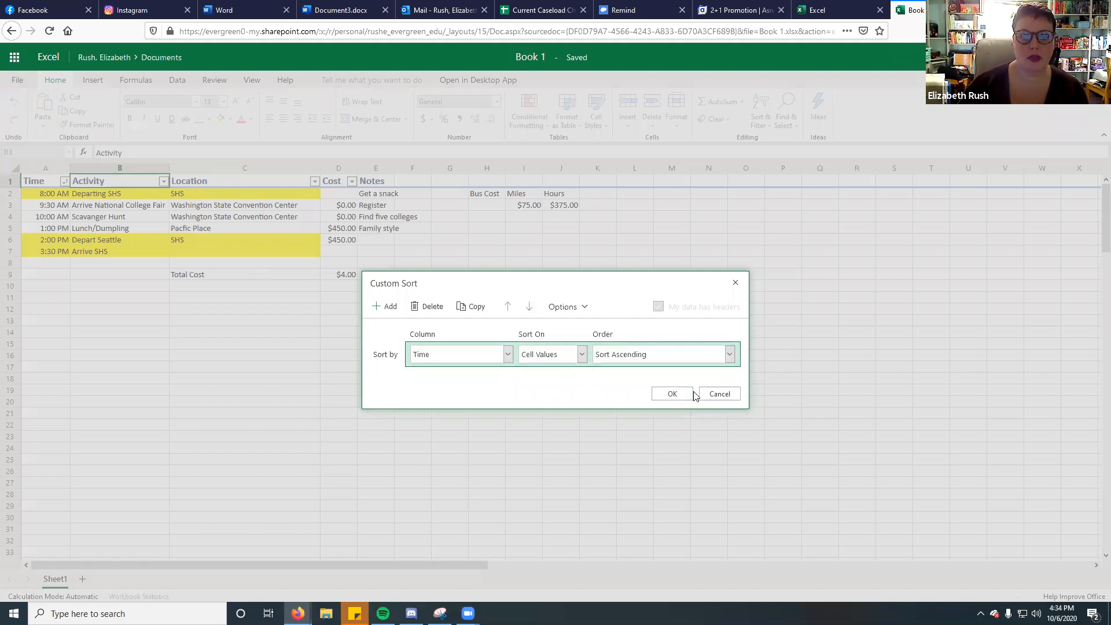
{"action": "left_click", "coordinate": [719, 395]}
{"action": "left_click", "coordinate": [501, 368]}
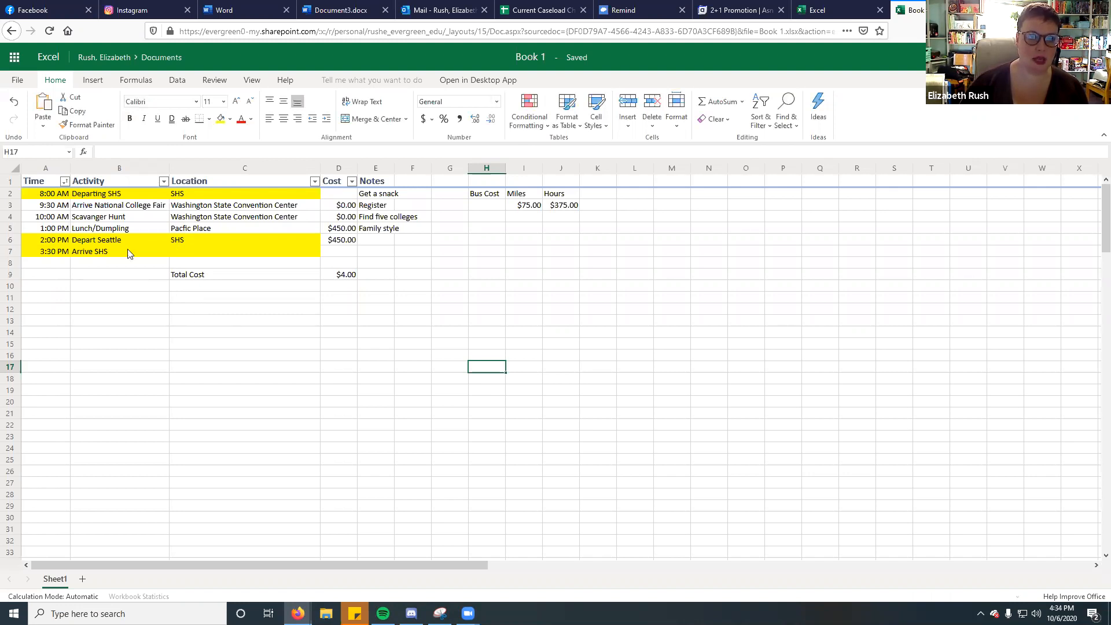
{"action": "left_click", "coordinate": [139, 209]}
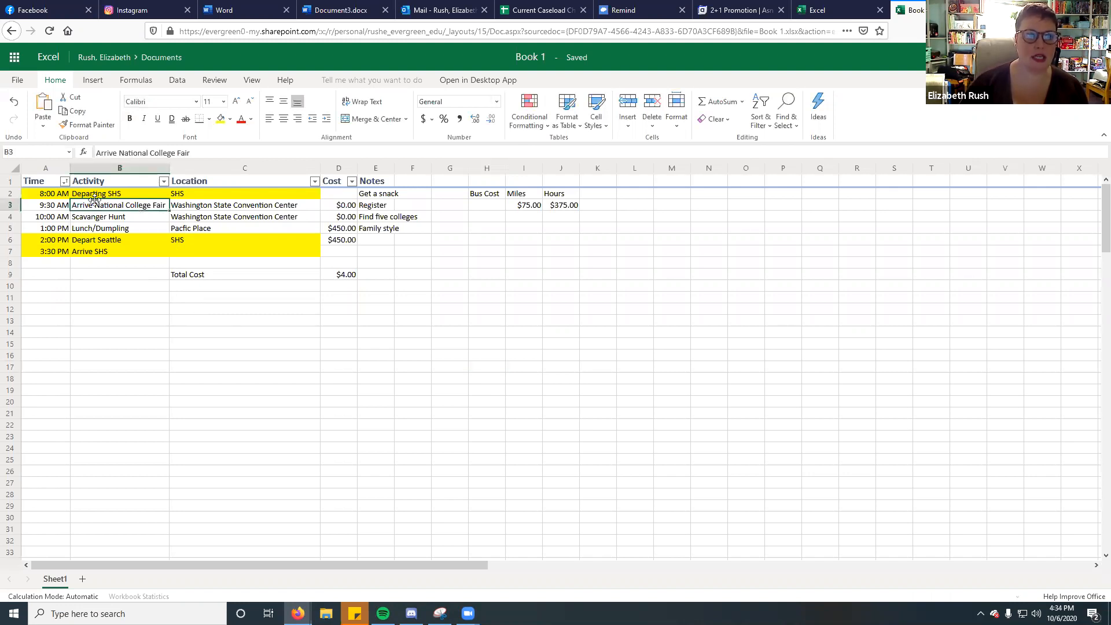
Show the recommended charts for the itinerary range A1:D9.
{"action": "left_click", "coordinate": [91, 81]}
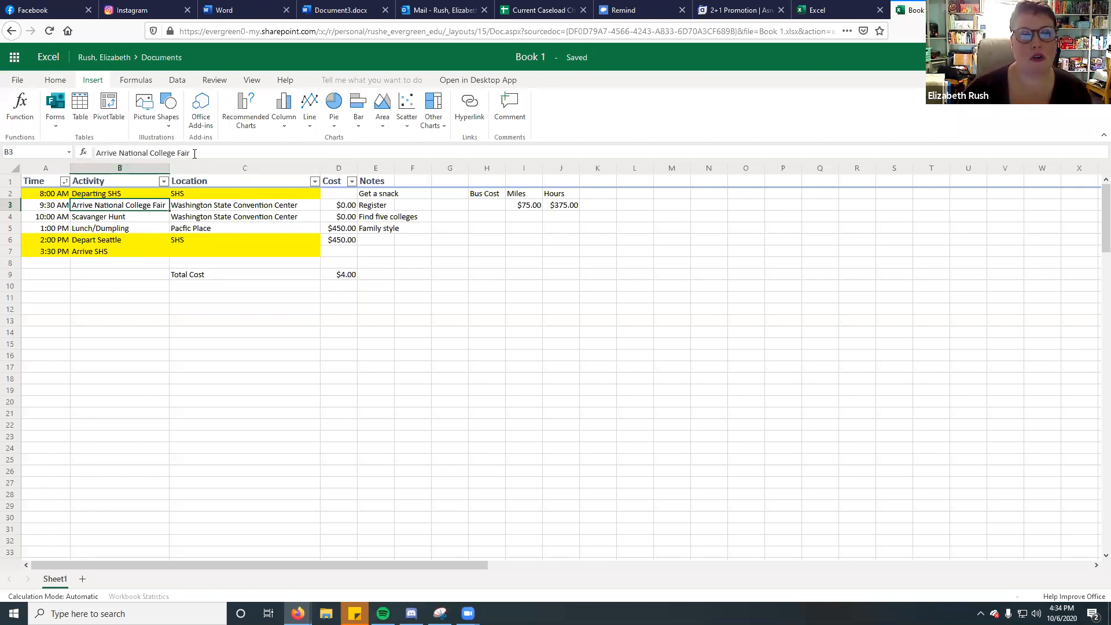
{"action": "left_click", "coordinate": [55, 182]}
{"action": "left_click_drag", "start_coordinate": [56, 182], "coordinate": [342, 280]}
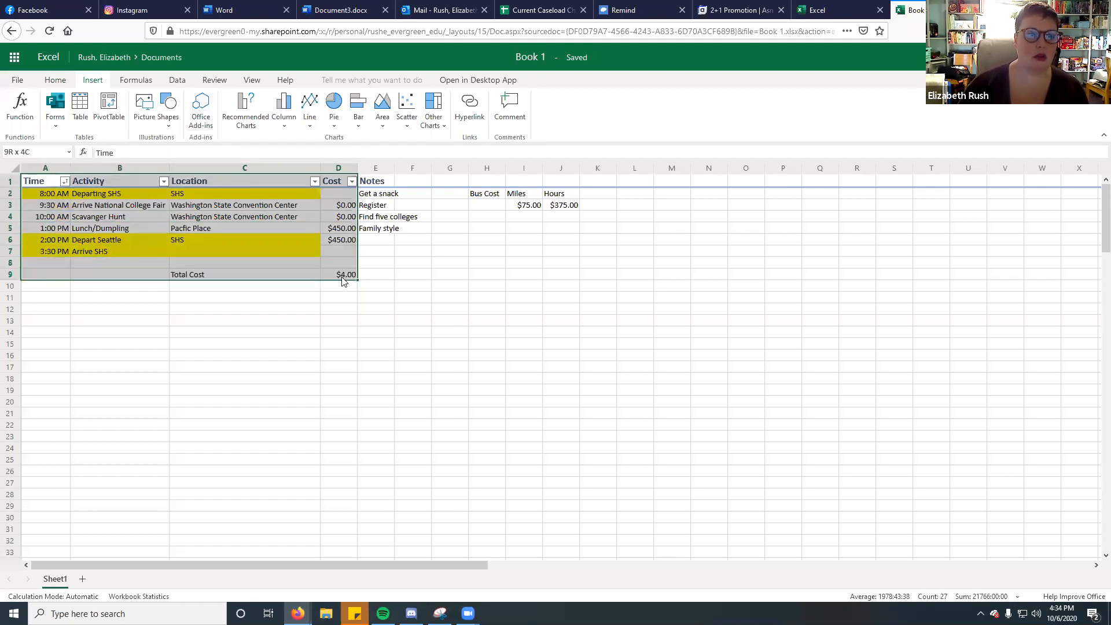
{"action": "left_click", "coordinate": [244, 119]}
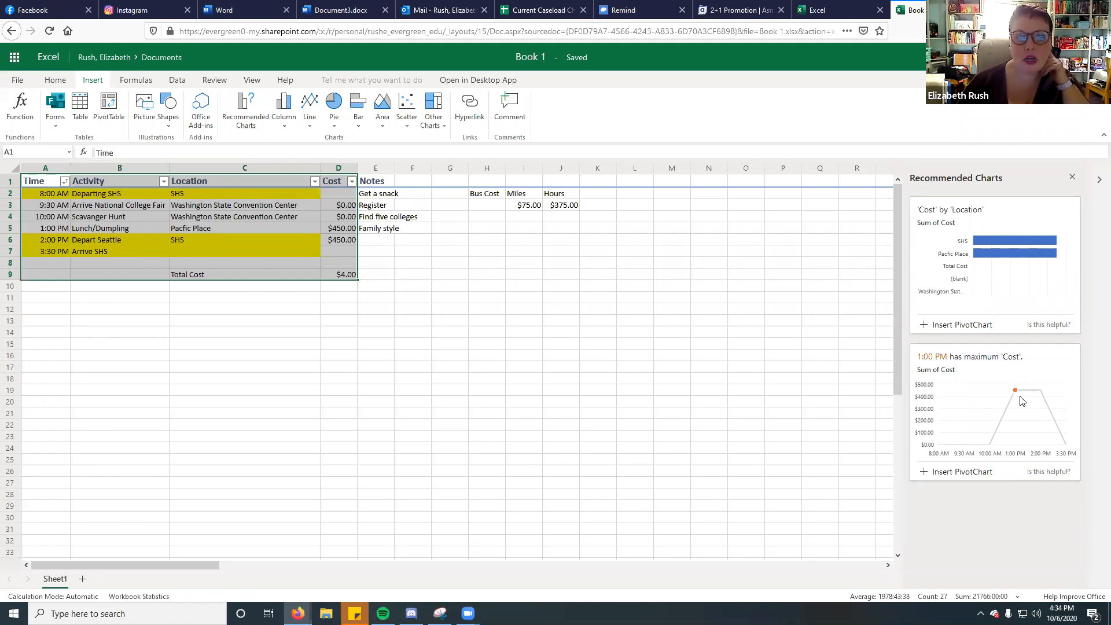
Try to get recommended charts for the Activity range B1:B7 and the Cost range D1:D7 selected together.
{"action": "left_click_drag", "start_coordinate": [338, 354], "coordinate": [338, 345]}
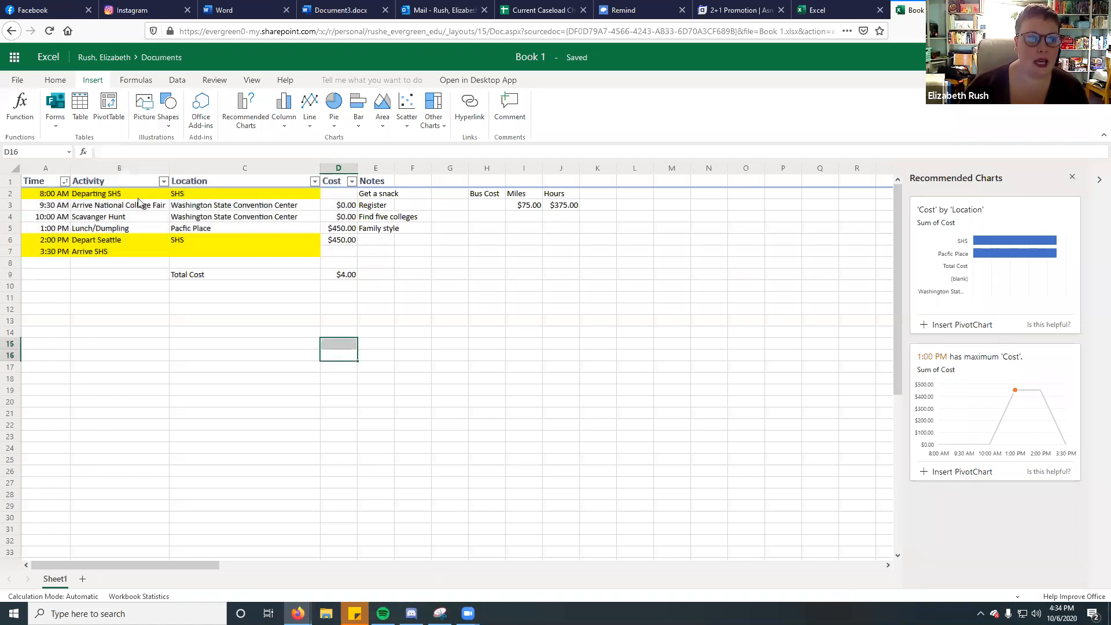
{"action": "left_click_drag", "start_coordinate": [130, 180], "coordinate": [125, 255]}
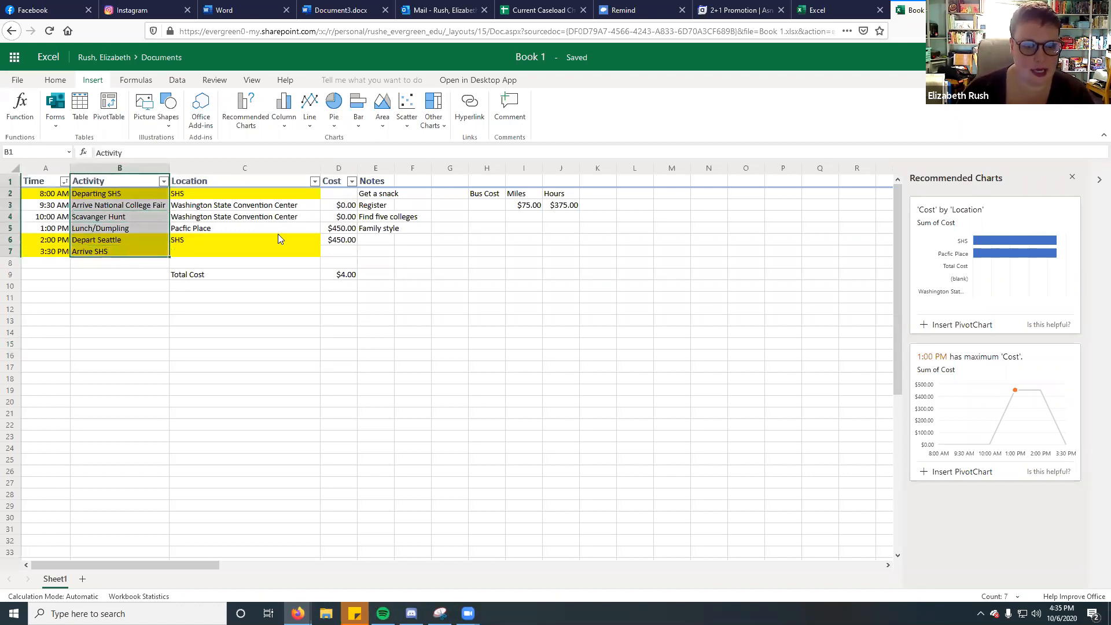
{"action": "left_click_drag", "start_coordinate": [338, 183], "coordinate": [343, 255]}
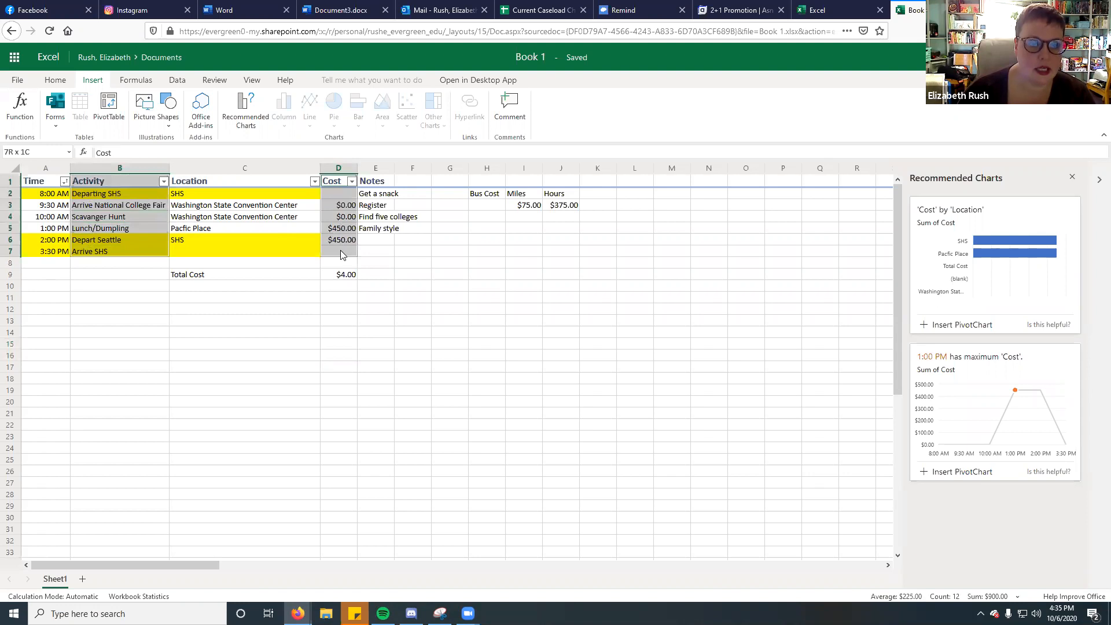
{"action": "left_click", "coordinate": [250, 116]}
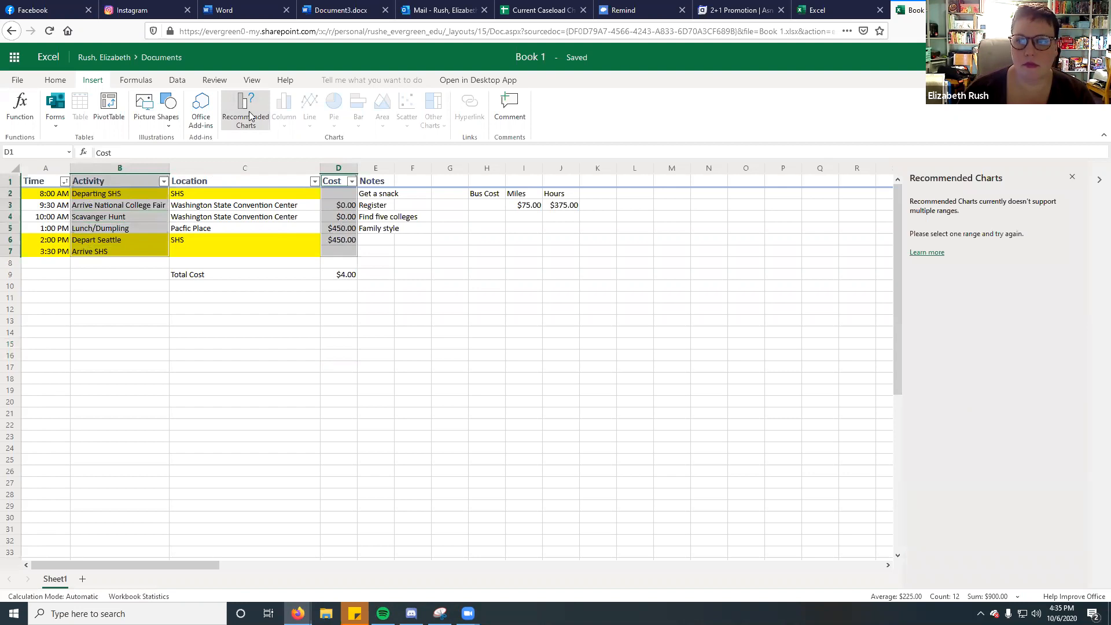
{"action": "left_click", "coordinate": [234, 288]}
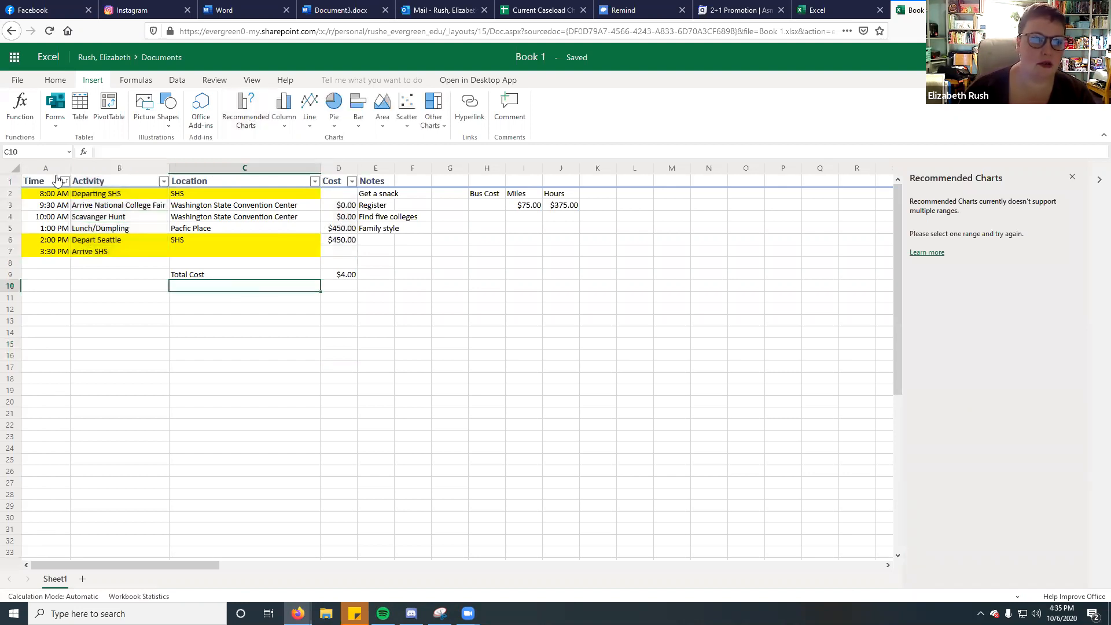
Show the recommended charts for the itinerary range A1:E7 and insert the line PivotChart "1:00 PM has maximum 'Cost'".
{"action": "left_click", "coordinate": [12, 170]}
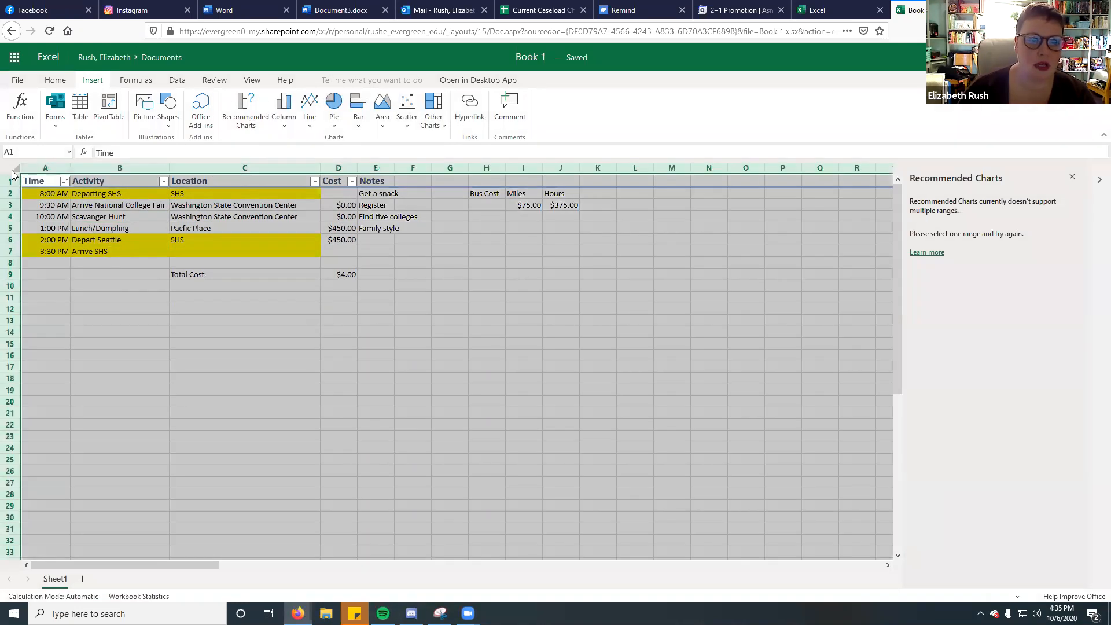
{"action": "left_click", "coordinate": [709, 414]}
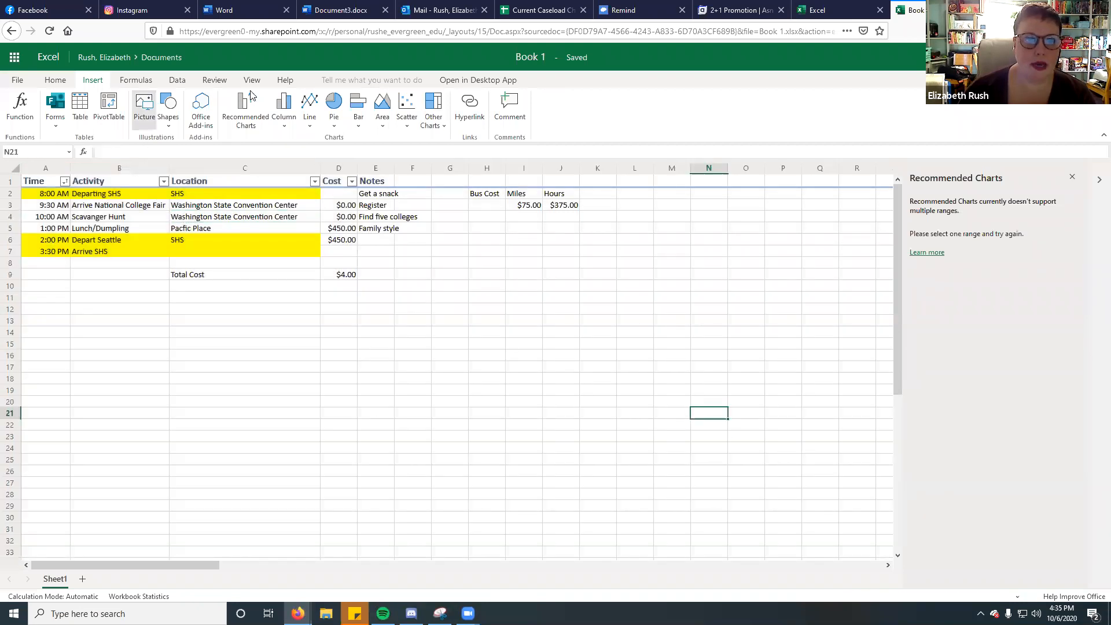
{"action": "left_click", "coordinate": [243, 107]}
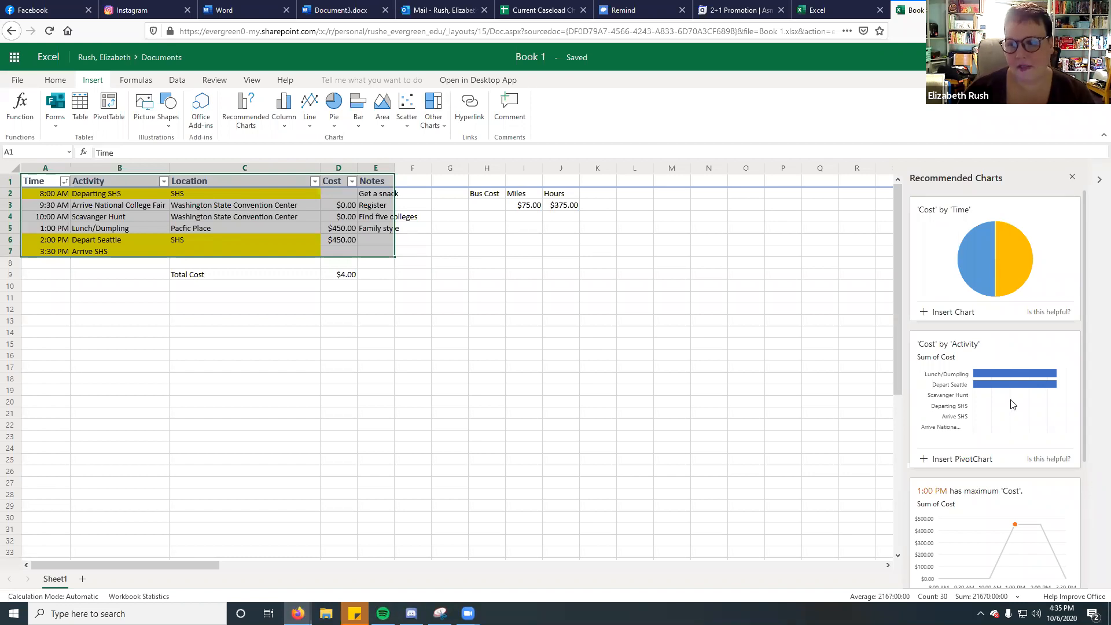
{"action": "scroll", "coordinate": [1013, 405], "scroll_direction": "down", "scroll_amount": 1}
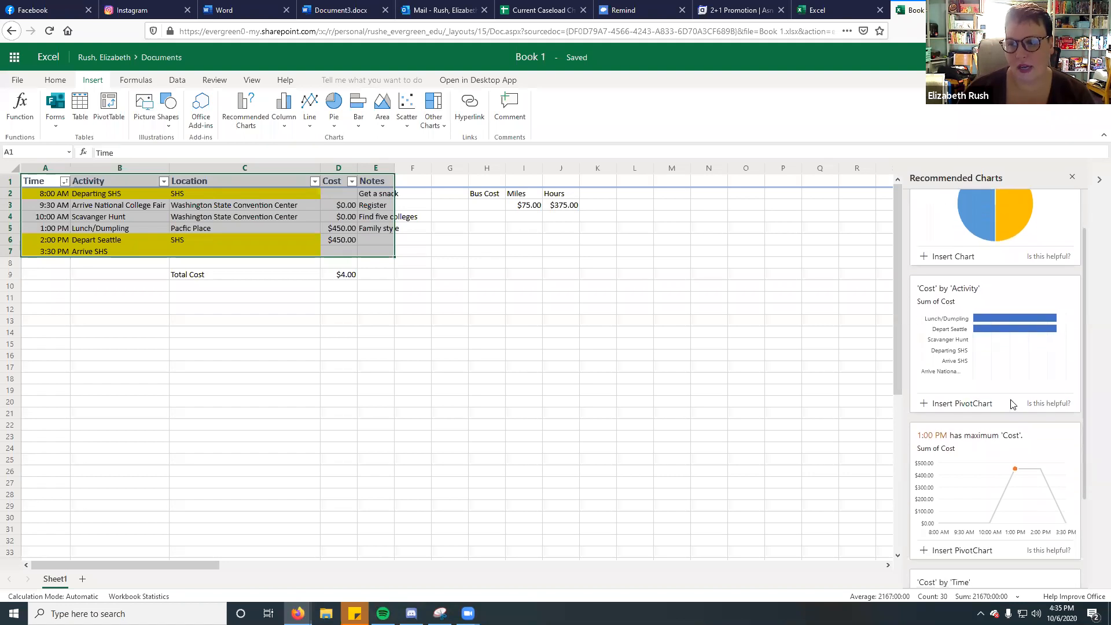
{"action": "scroll", "coordinate": [1013, 404], "scroll_direction": "down", "scroll_amount": 2}
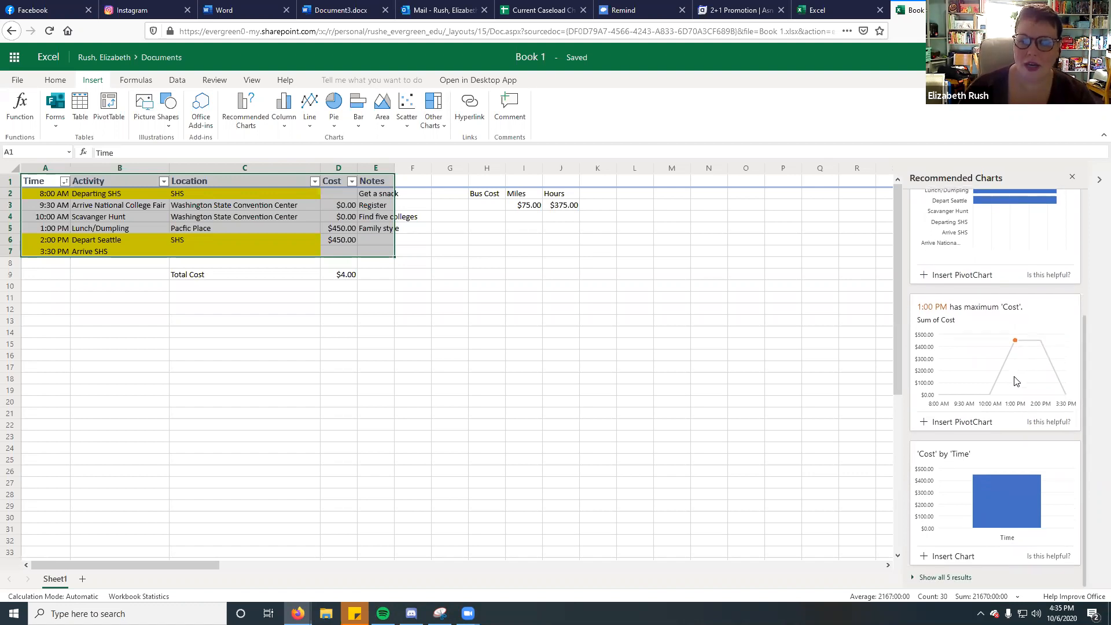
{"action": "scroll", "coordinate": [1016, 379], "scroll_direction": "up", "scroll_amount": 2}
{"action": "scroll", "coordinate": [1017, 381], "scroll_direction": "down", "scroll_amount": 1}
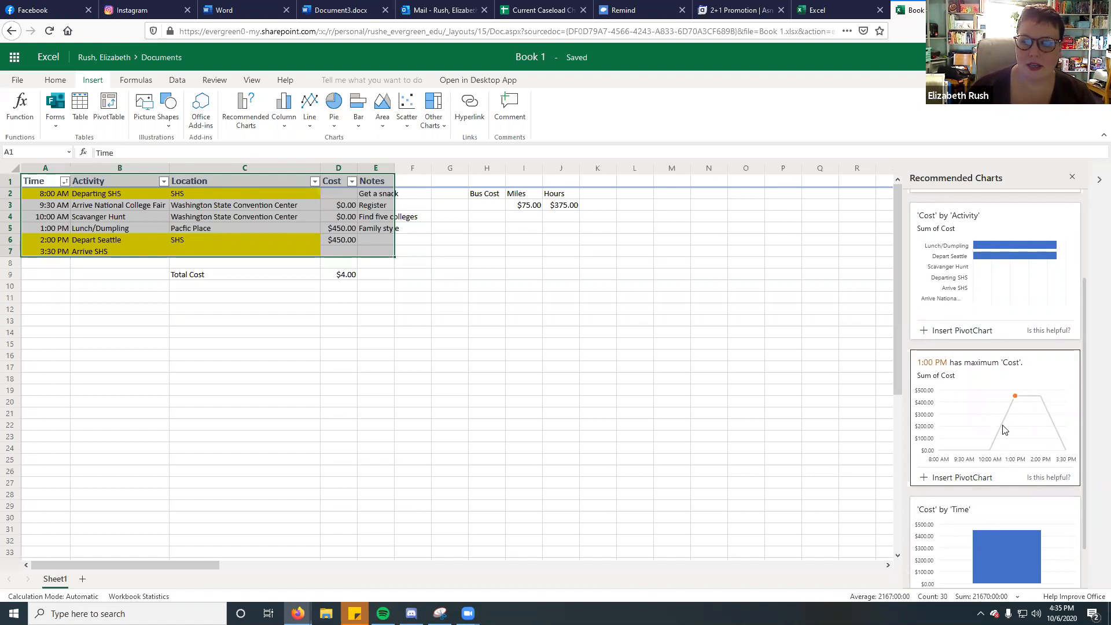
{"action": "left_click", "coordinate": [965, 481]}
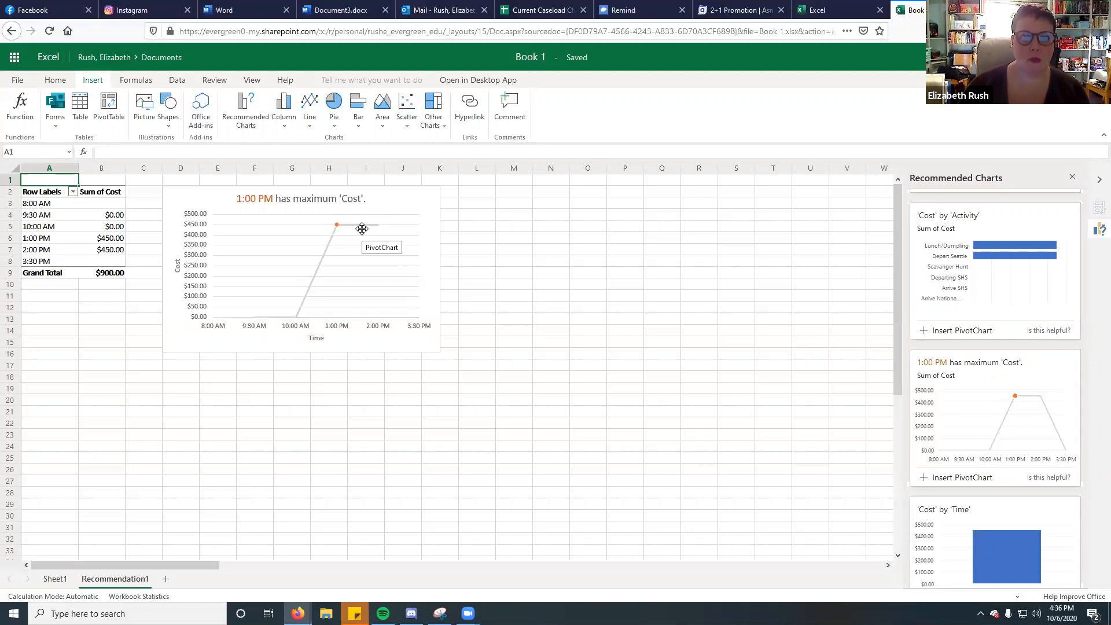
Insert a 2-D pie chart of the summed cost per time, and insert the recommended 'Cost' by 'Activity' bar PivotChart.
{"action": "left_click", "coordinate": [333, 107]}
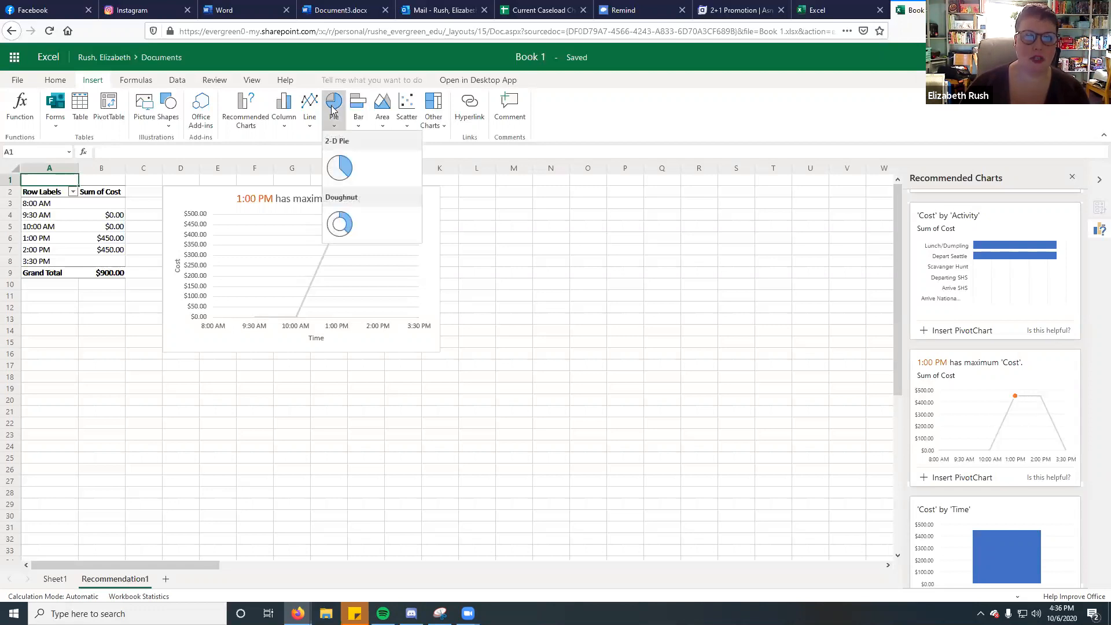
{"action": "left_click", "coordinate": [340, 166]}
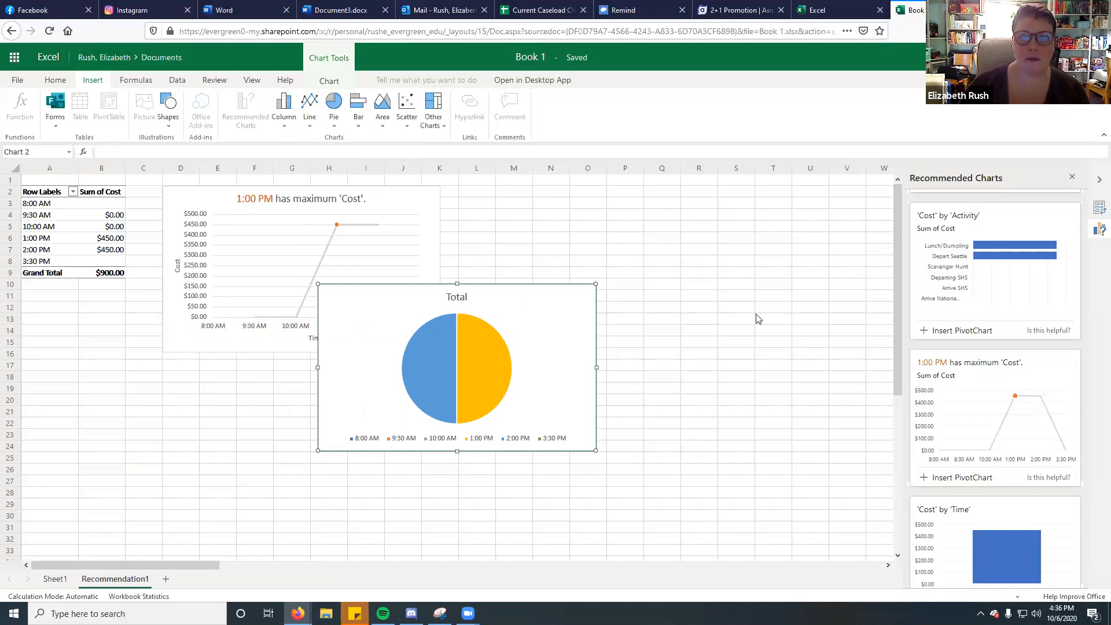
{"action": "scroll", "coordinate": [1024, 372], "scroll_direction": "up", "scroll_amount": 2}
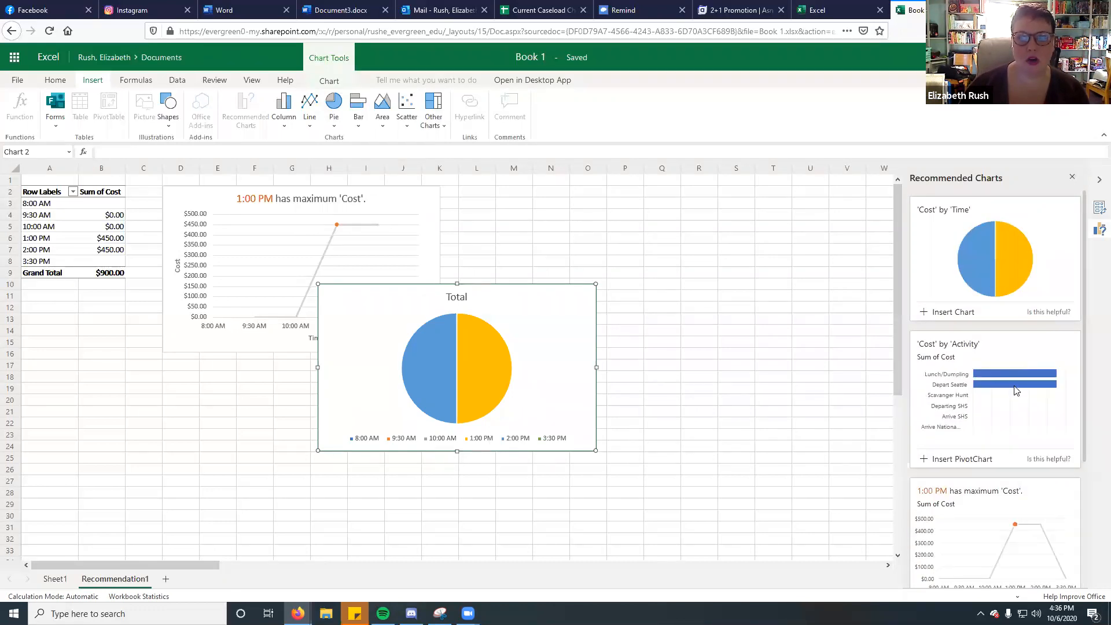
{"action": "left_click", "coordinate": [1017, 392]}
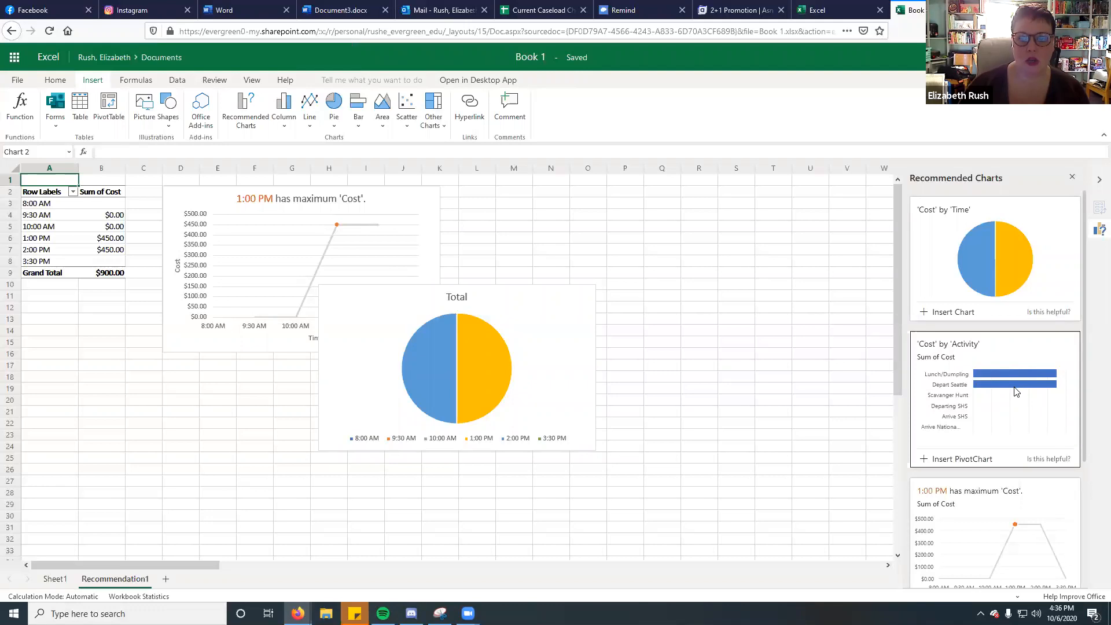
{"action": "left_click", "coordinate": [958, 462]}
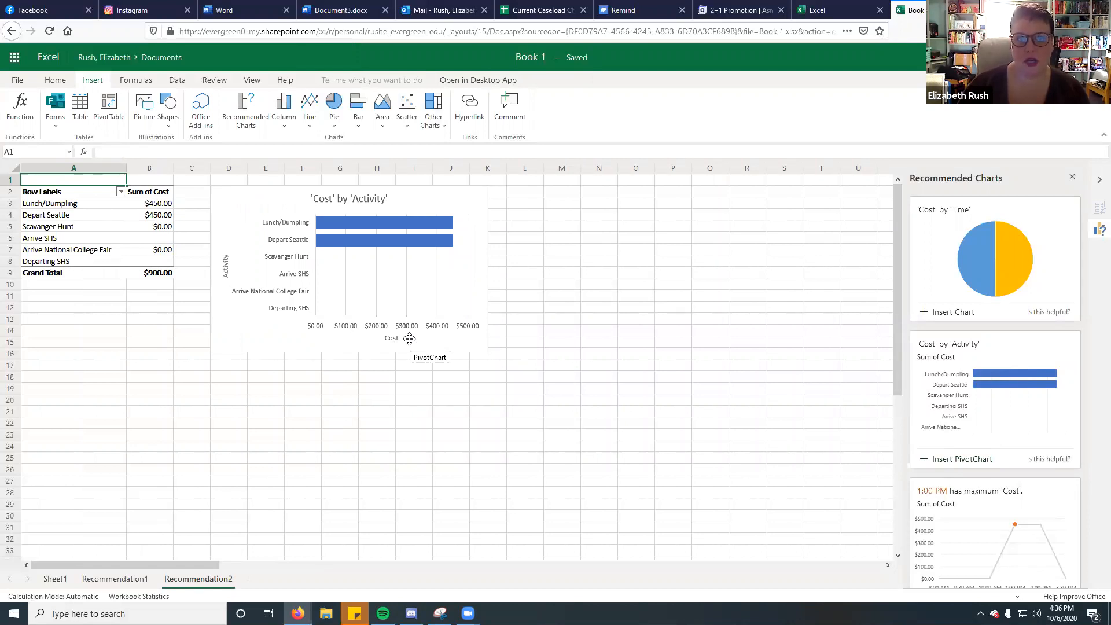
{"action": "left_click", "coordinate": [56, 83]}
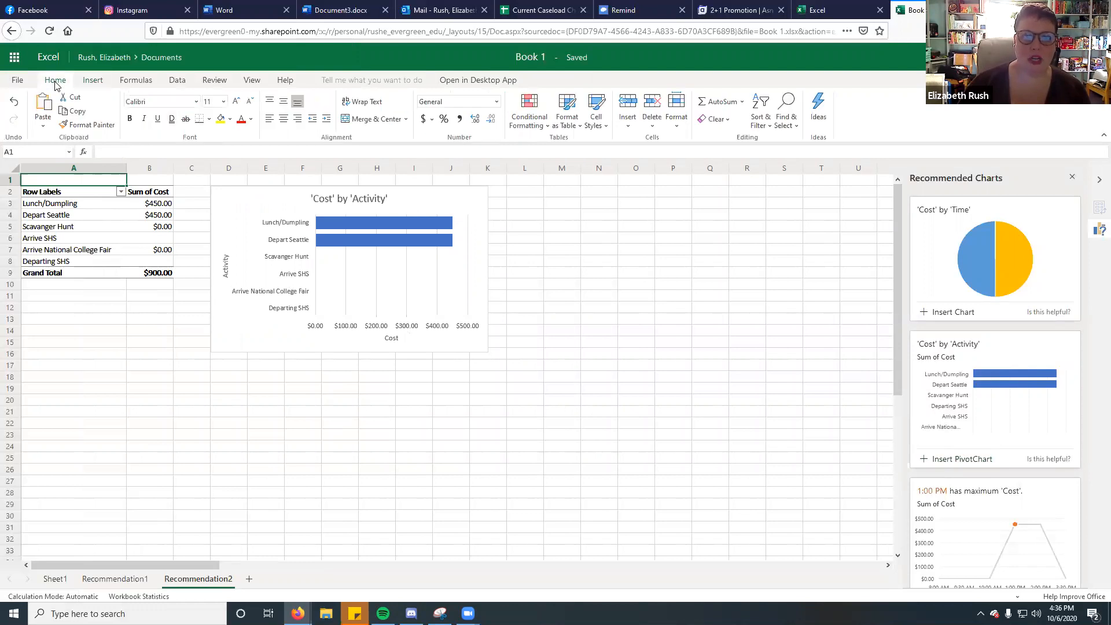